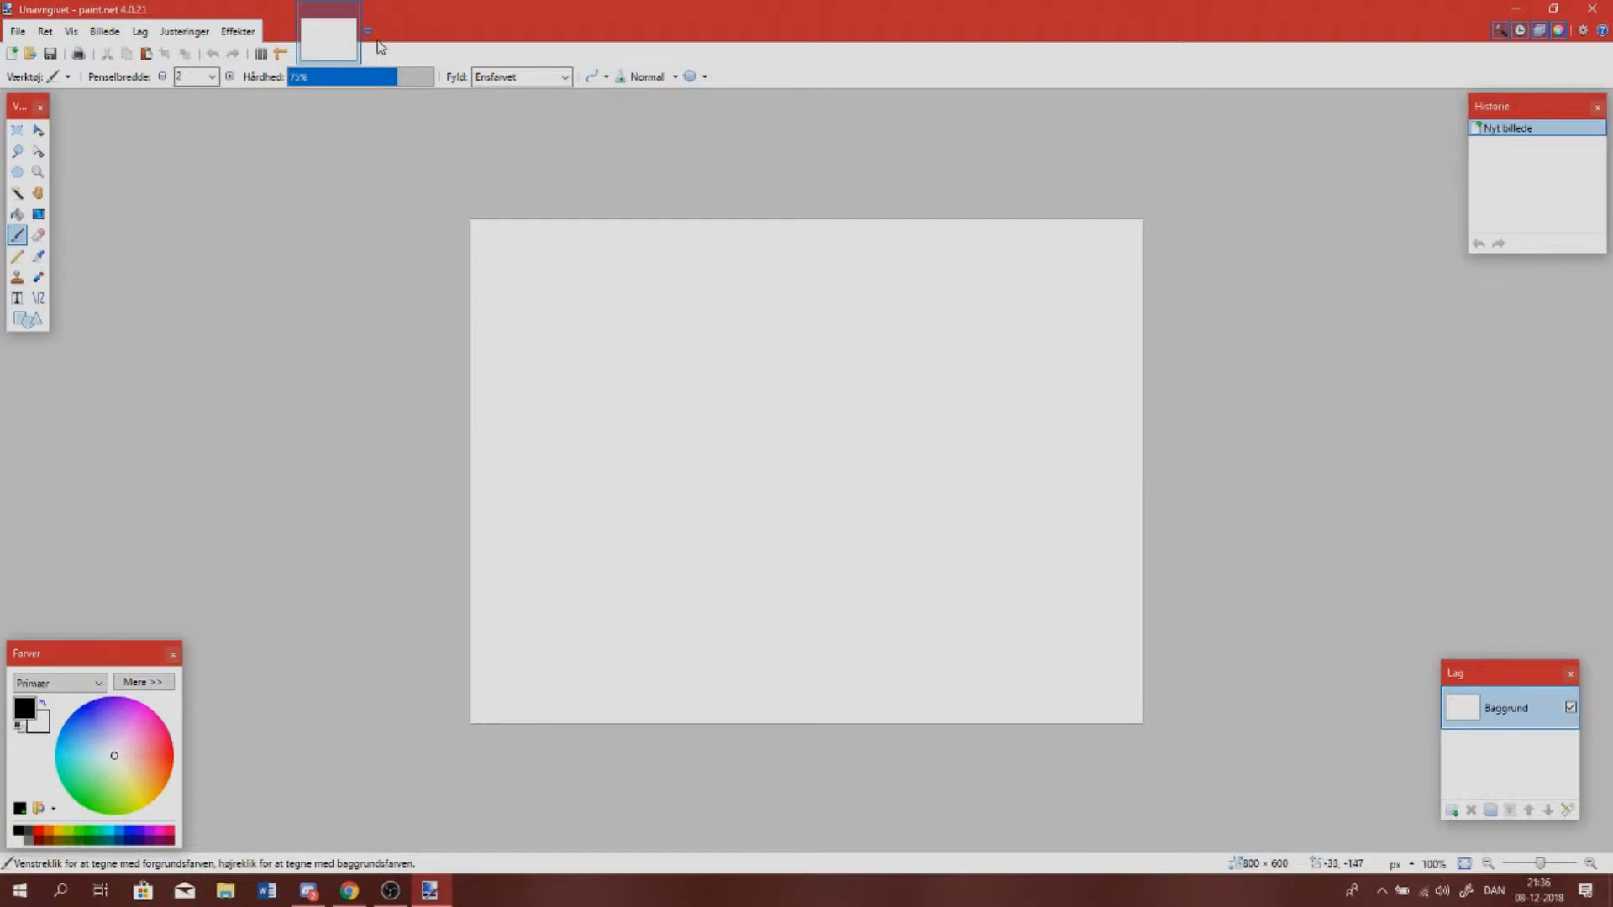
Create a new blank image 1920 pixels wide and 1080 pixels high
left_click(17, 32)
left_click(29, 54)
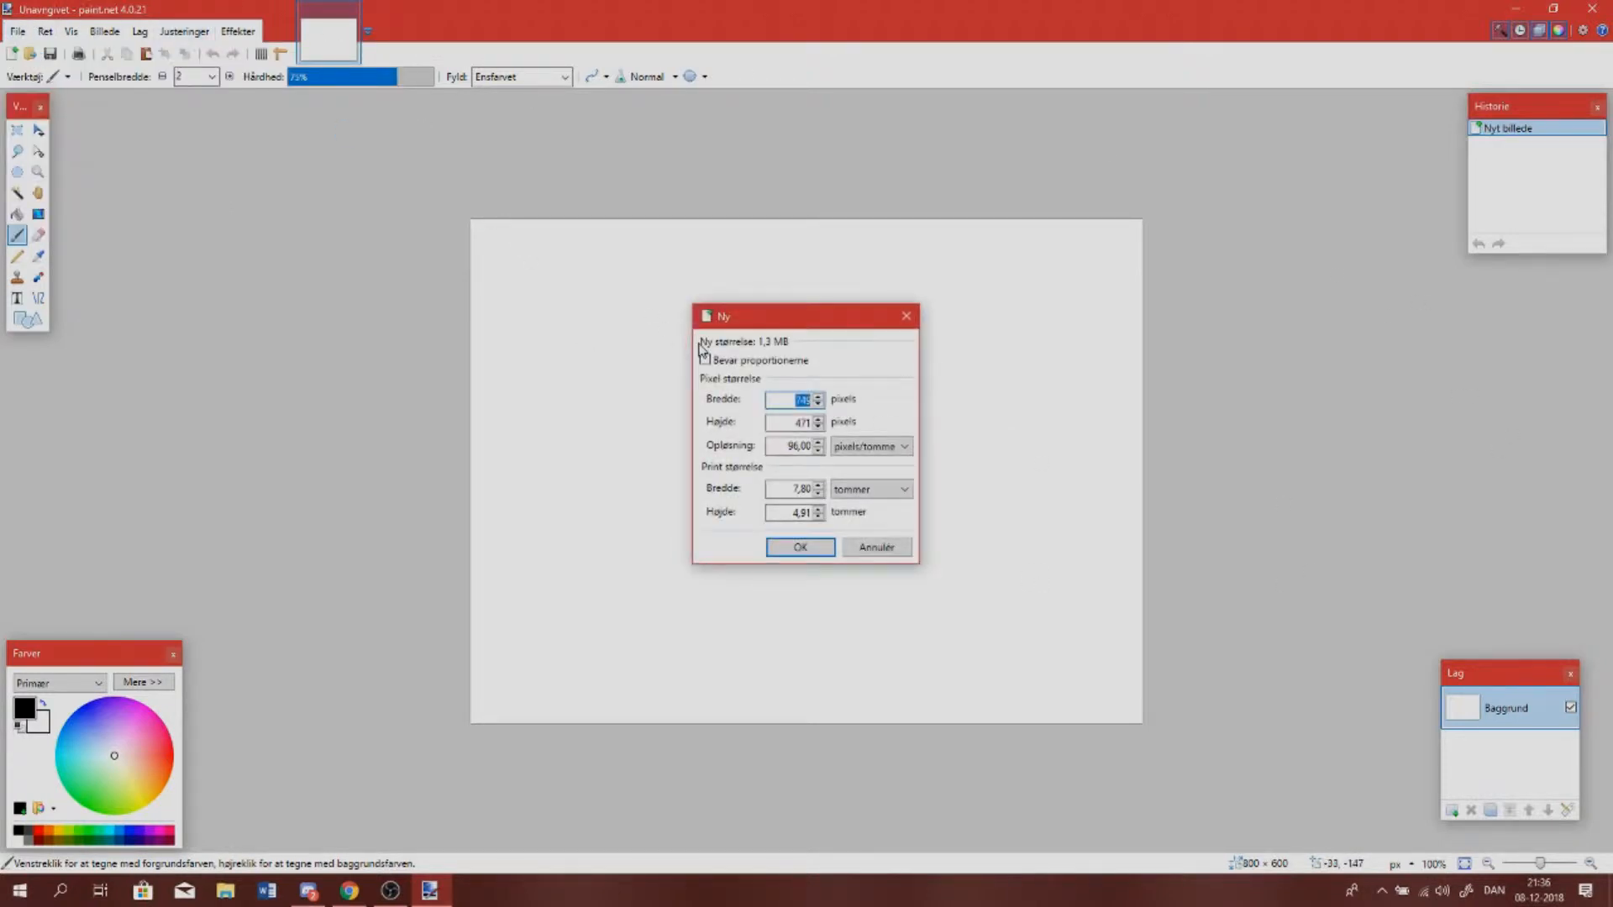
type("1920")
key("BackSpace")
key("BackSpace")
key("BackSpace")
type("1089")
key("BackSpace")
type("0")
key("Return")
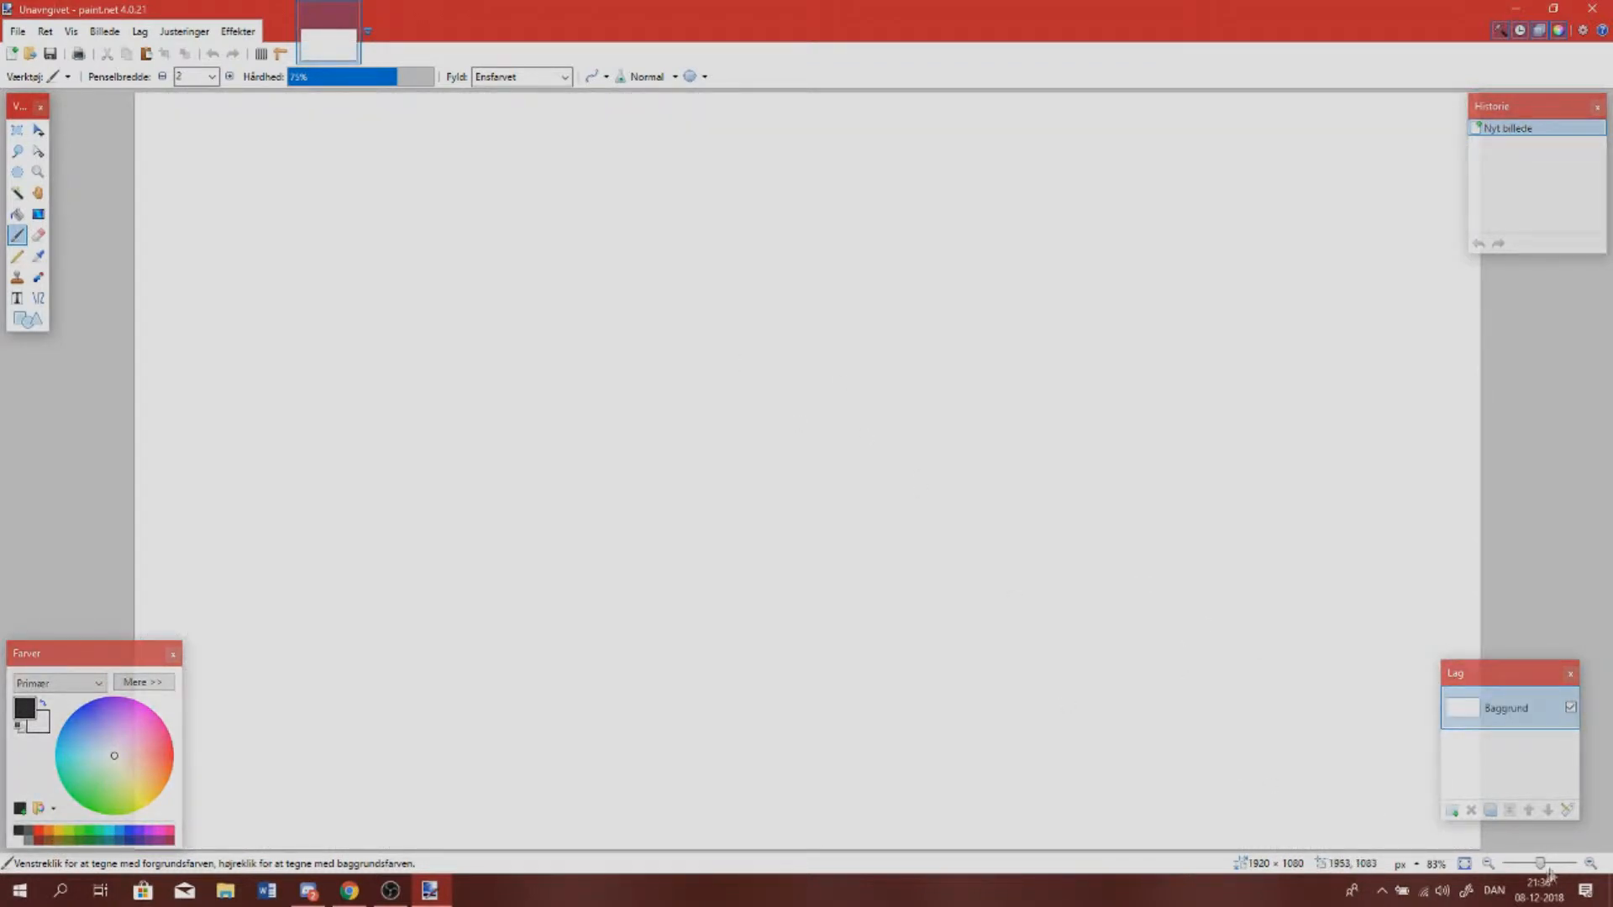
Hide the background layer and add a new empty layer above it
left_click(1488, 862)
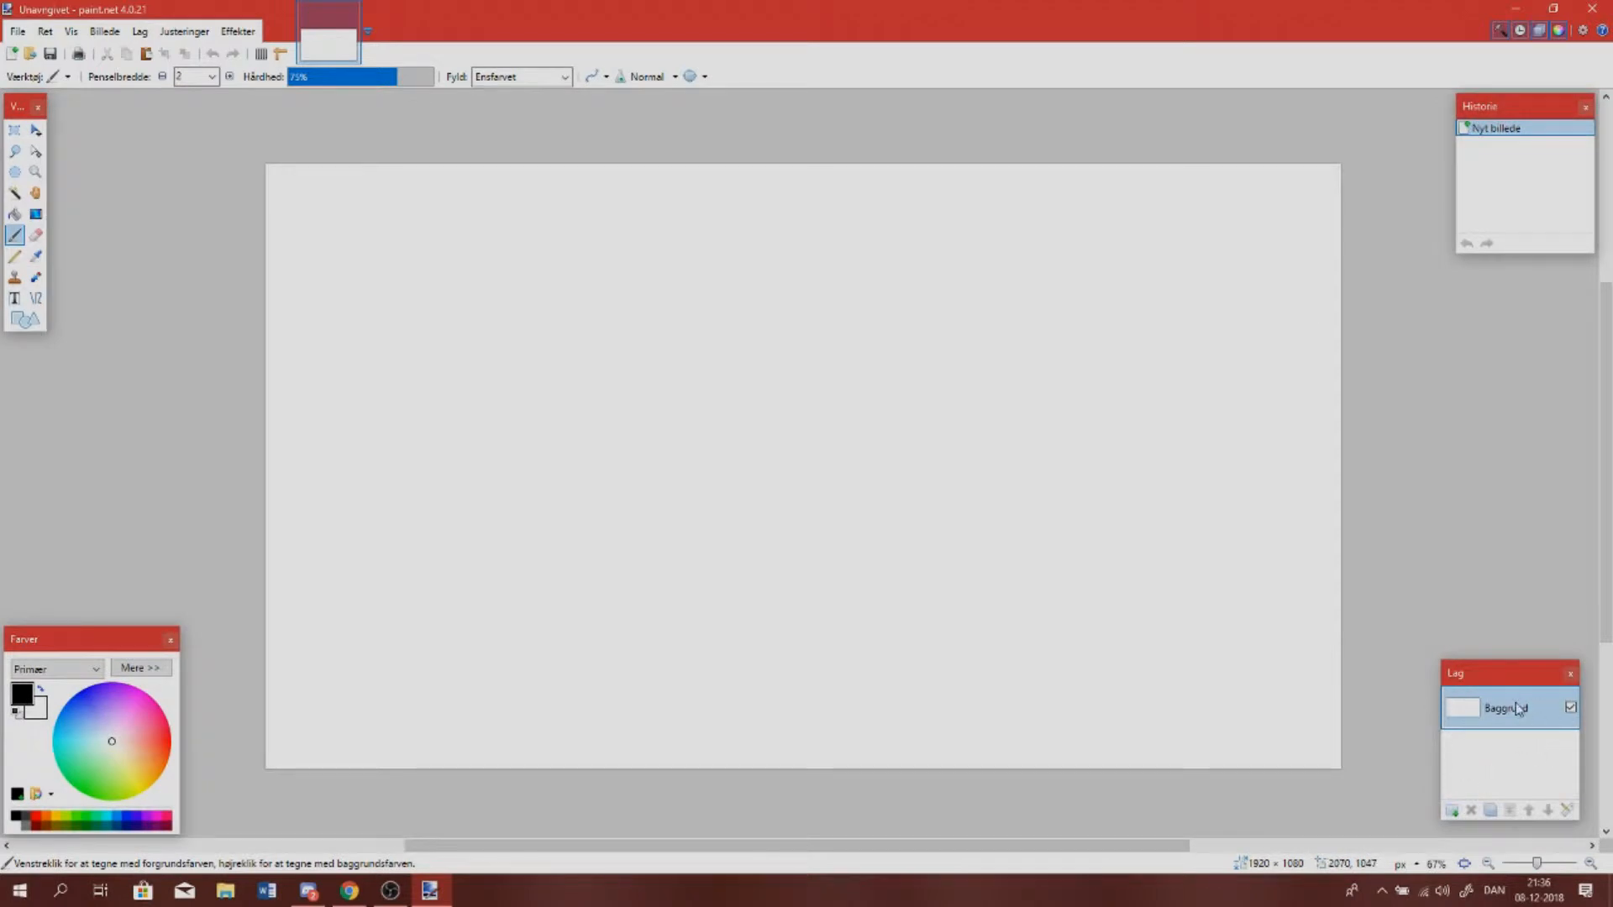
left_click(1569, 708)
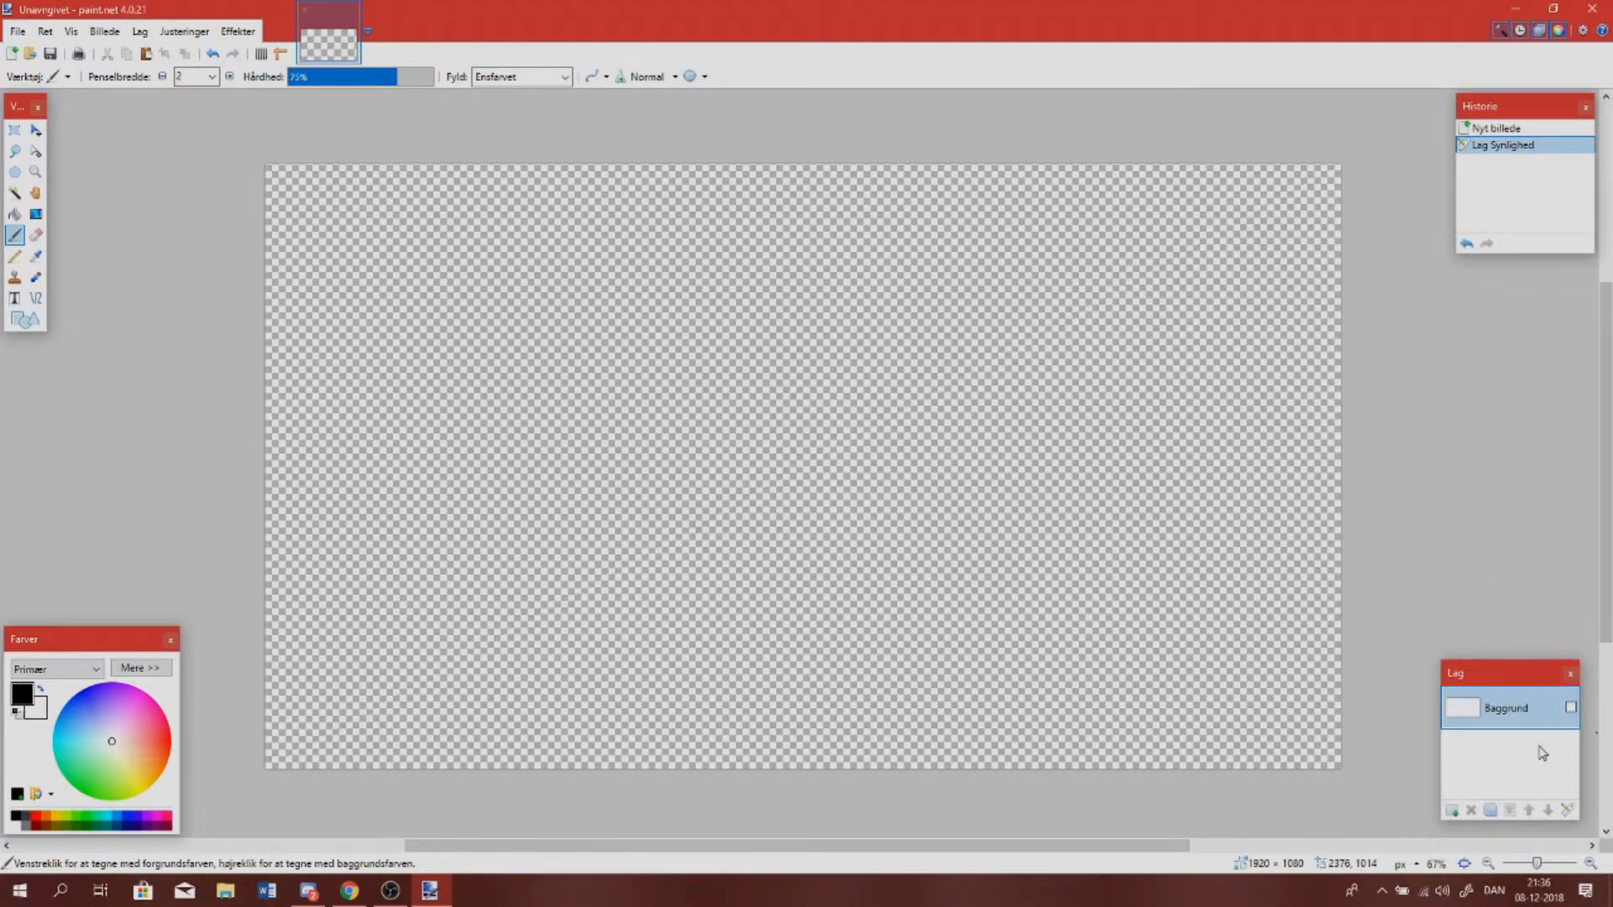
left_click(1451, 810)
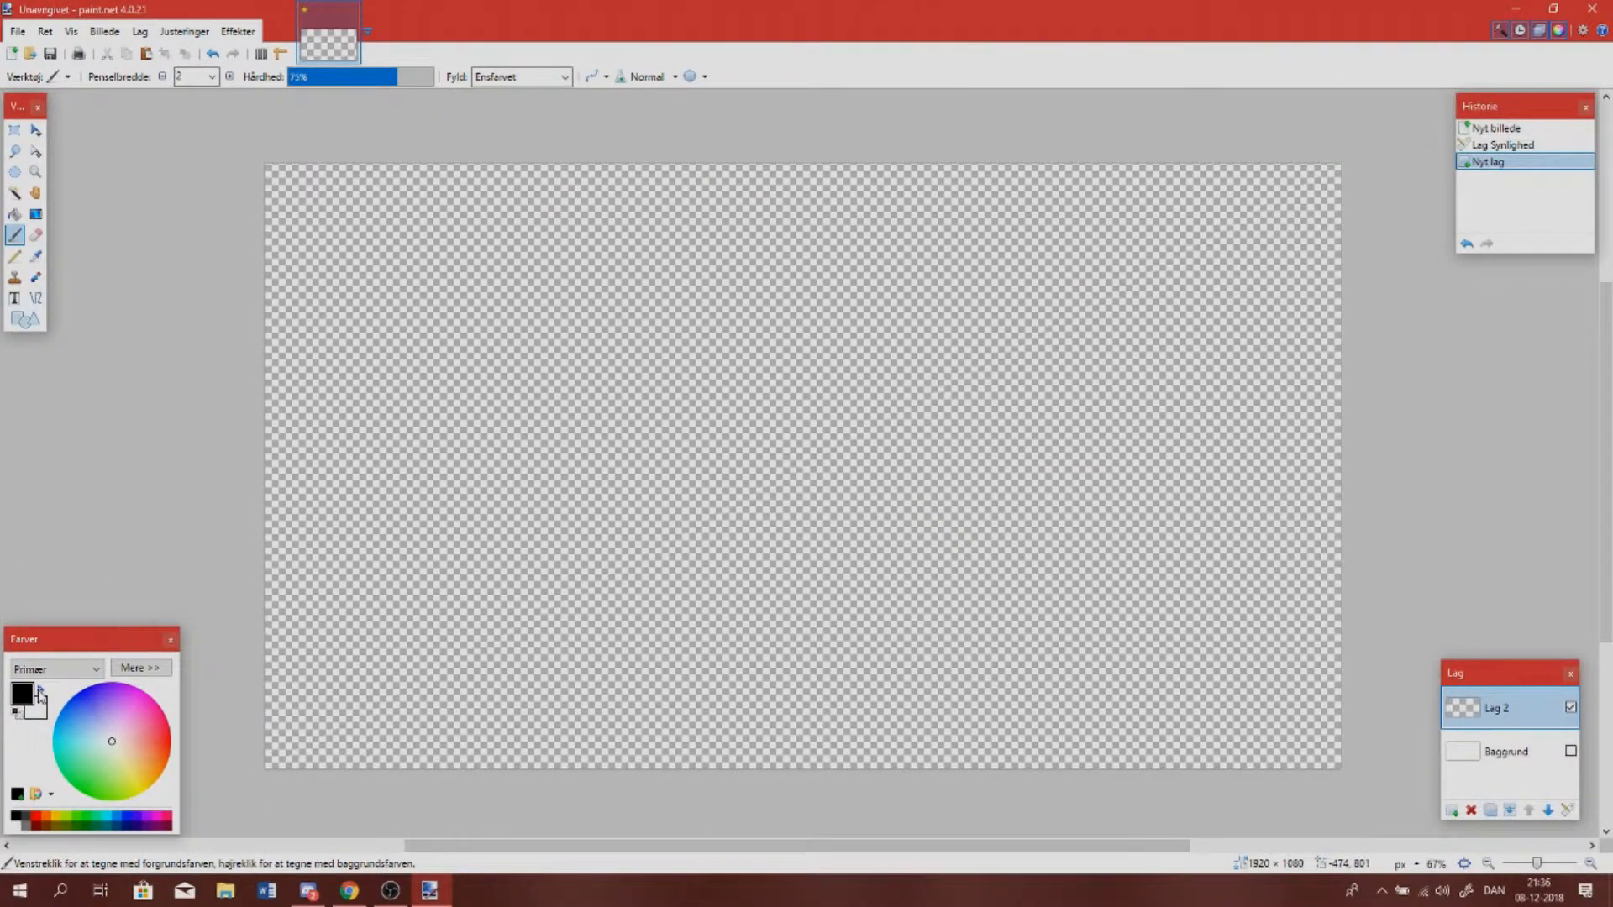
Draw a white rectangle outline of about 896 × 598 pixels in the canvas's left half, with a brush width of 20
left_click(40, 692)
left_click(18, 300)
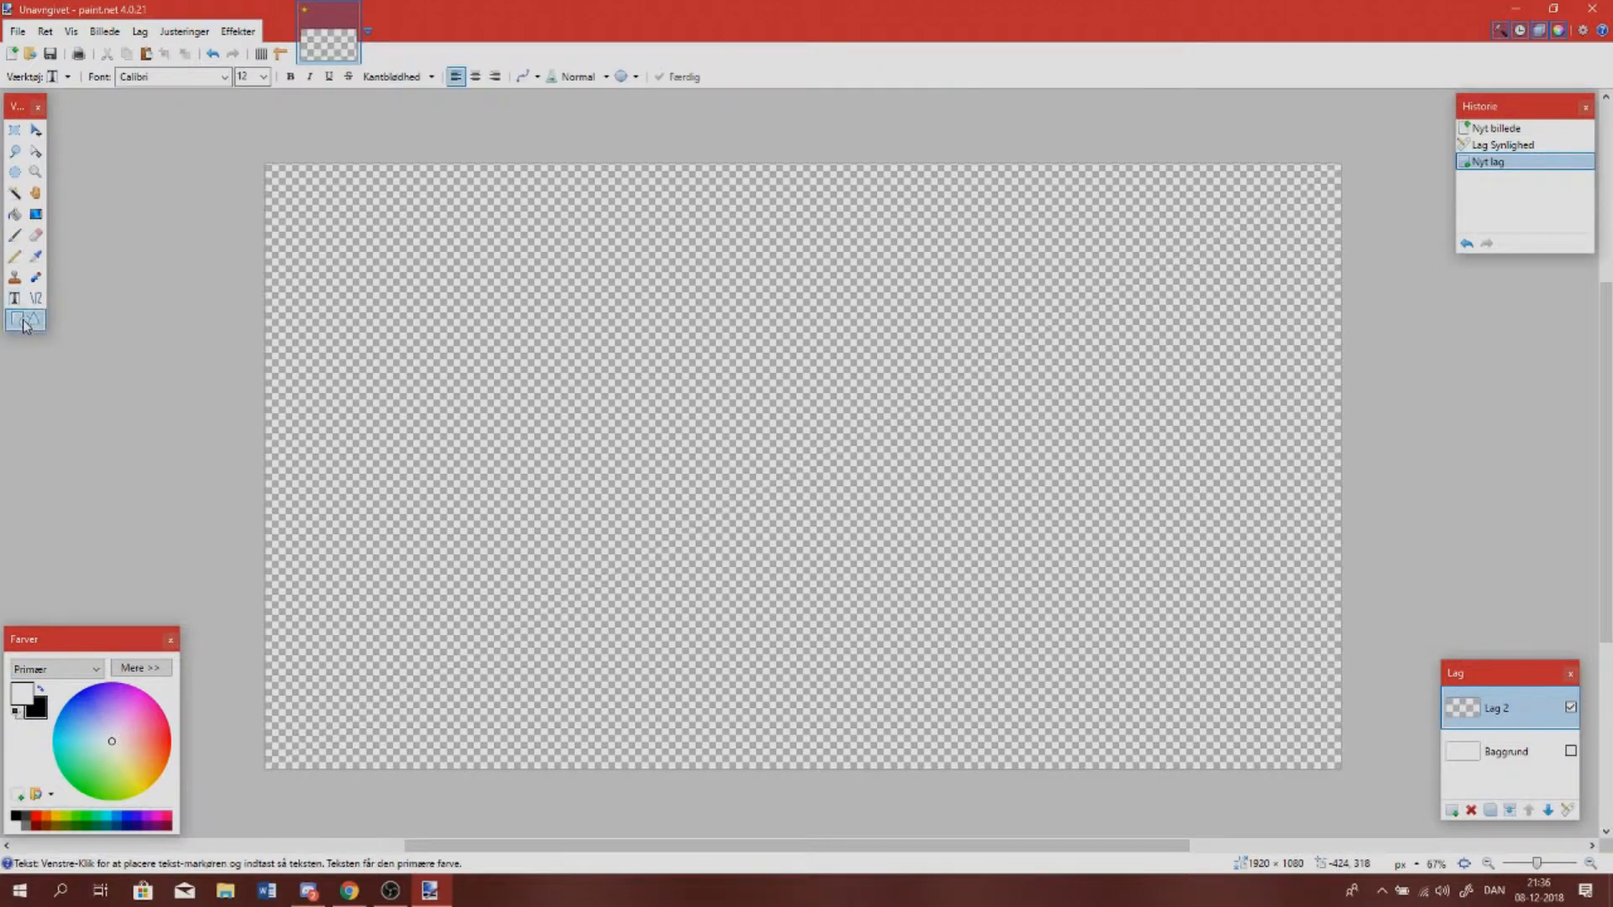
left_click(24, 323)
left_click(139, 77)
left_click(211, 92)
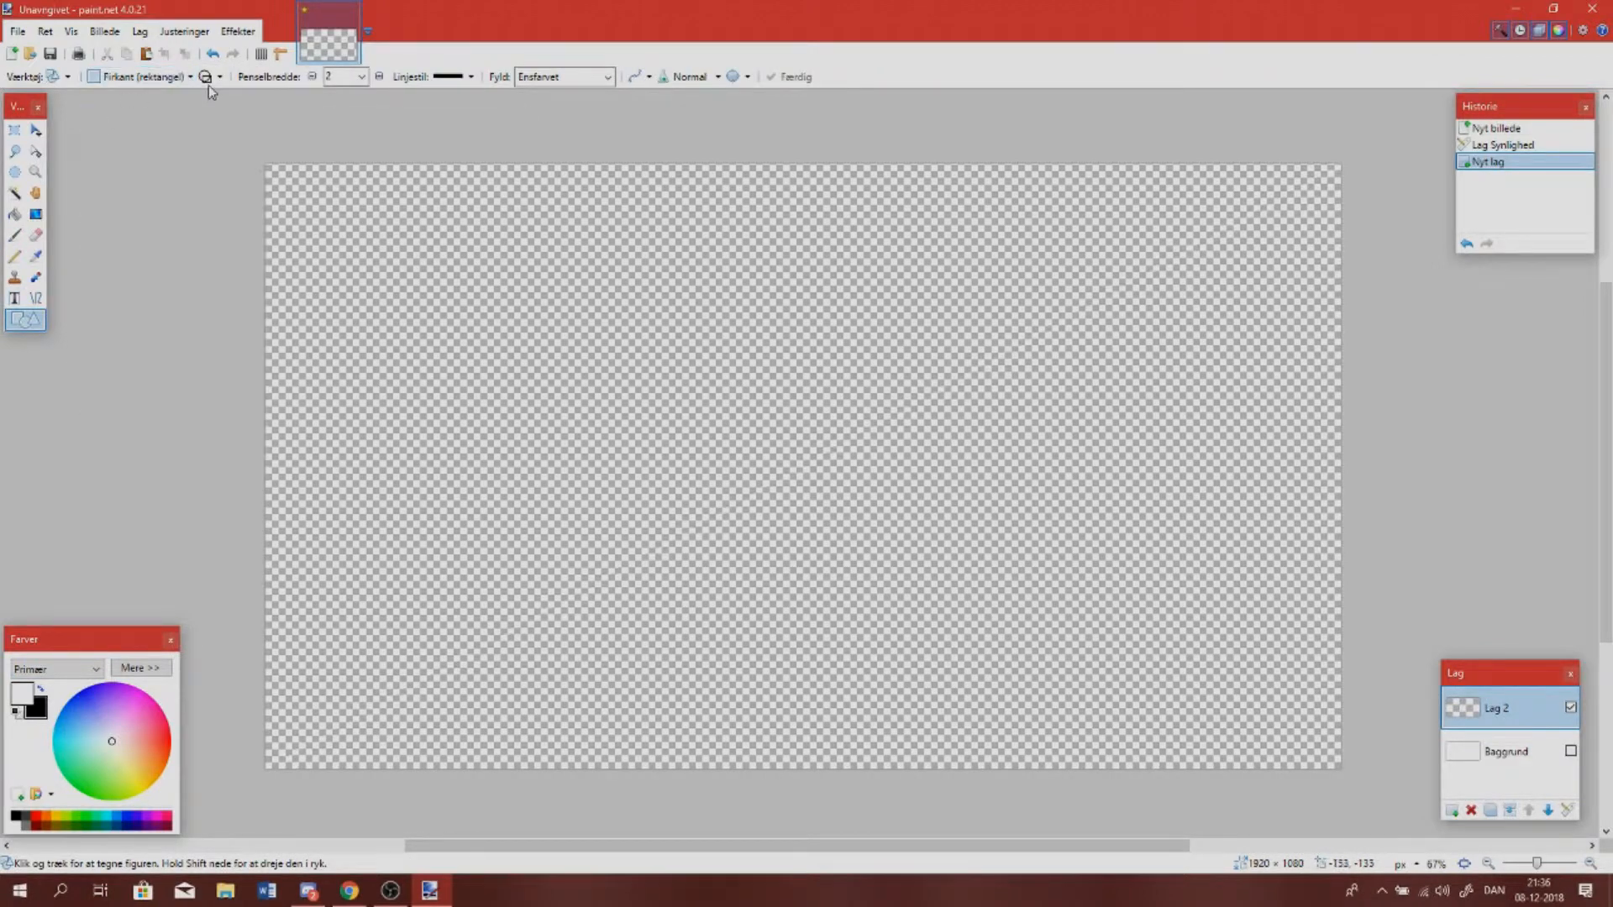
left_click(363, 77)
left_click(364, 264)
left_click_drag(368, 271, 870, 606)
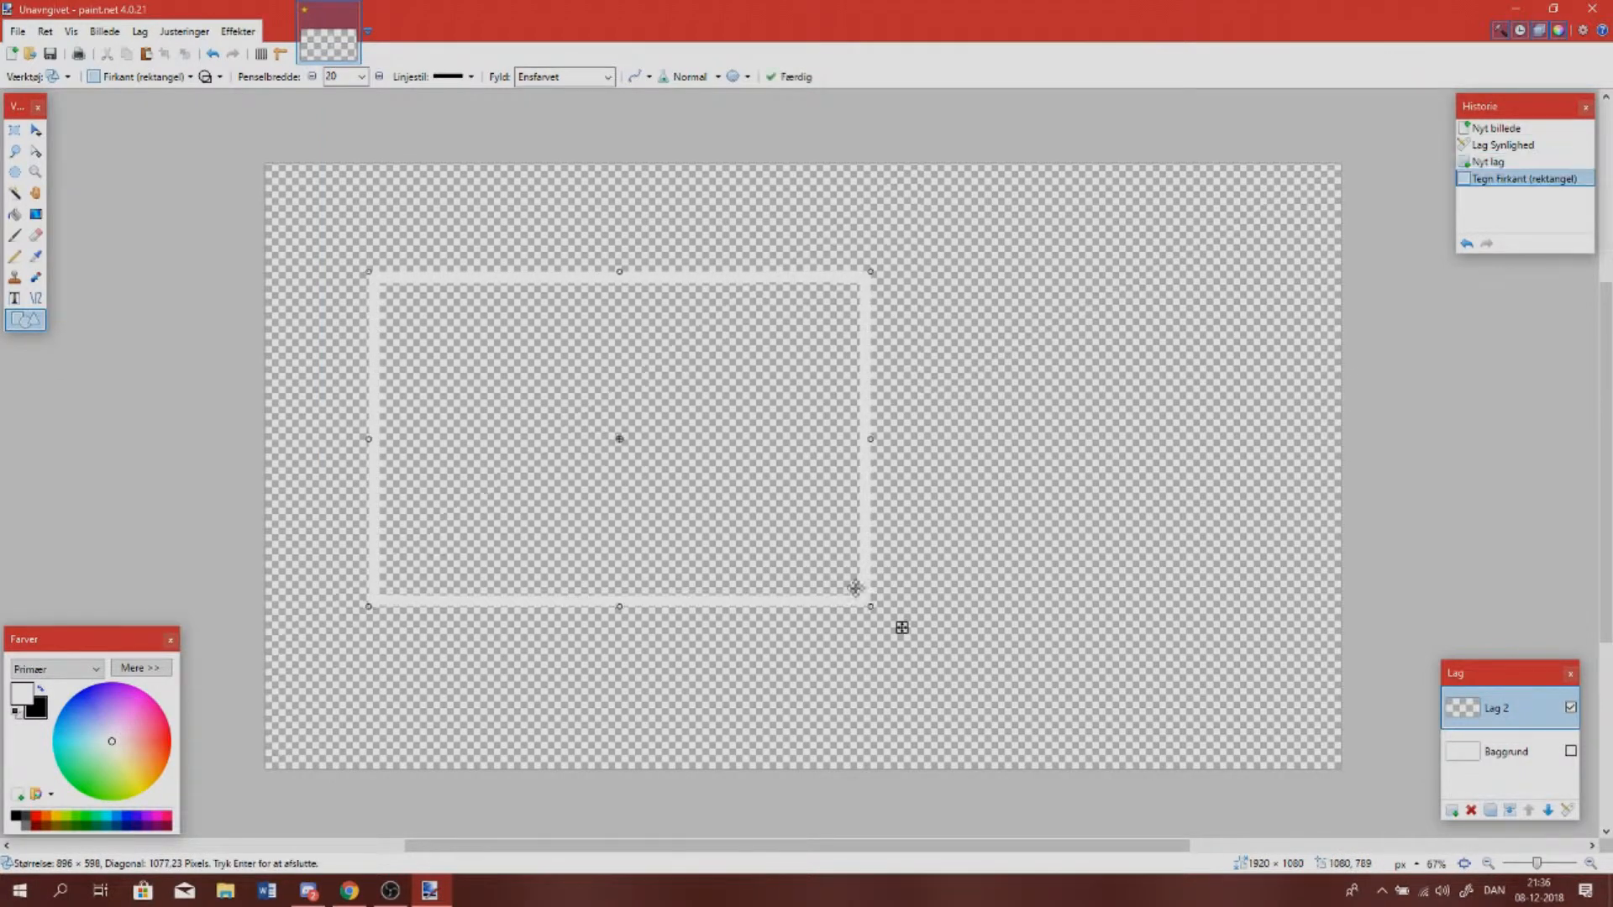
Try brush widths of 30 and 35 on the rectangle's outline while moving it around the canvas
left_click(362, 77)
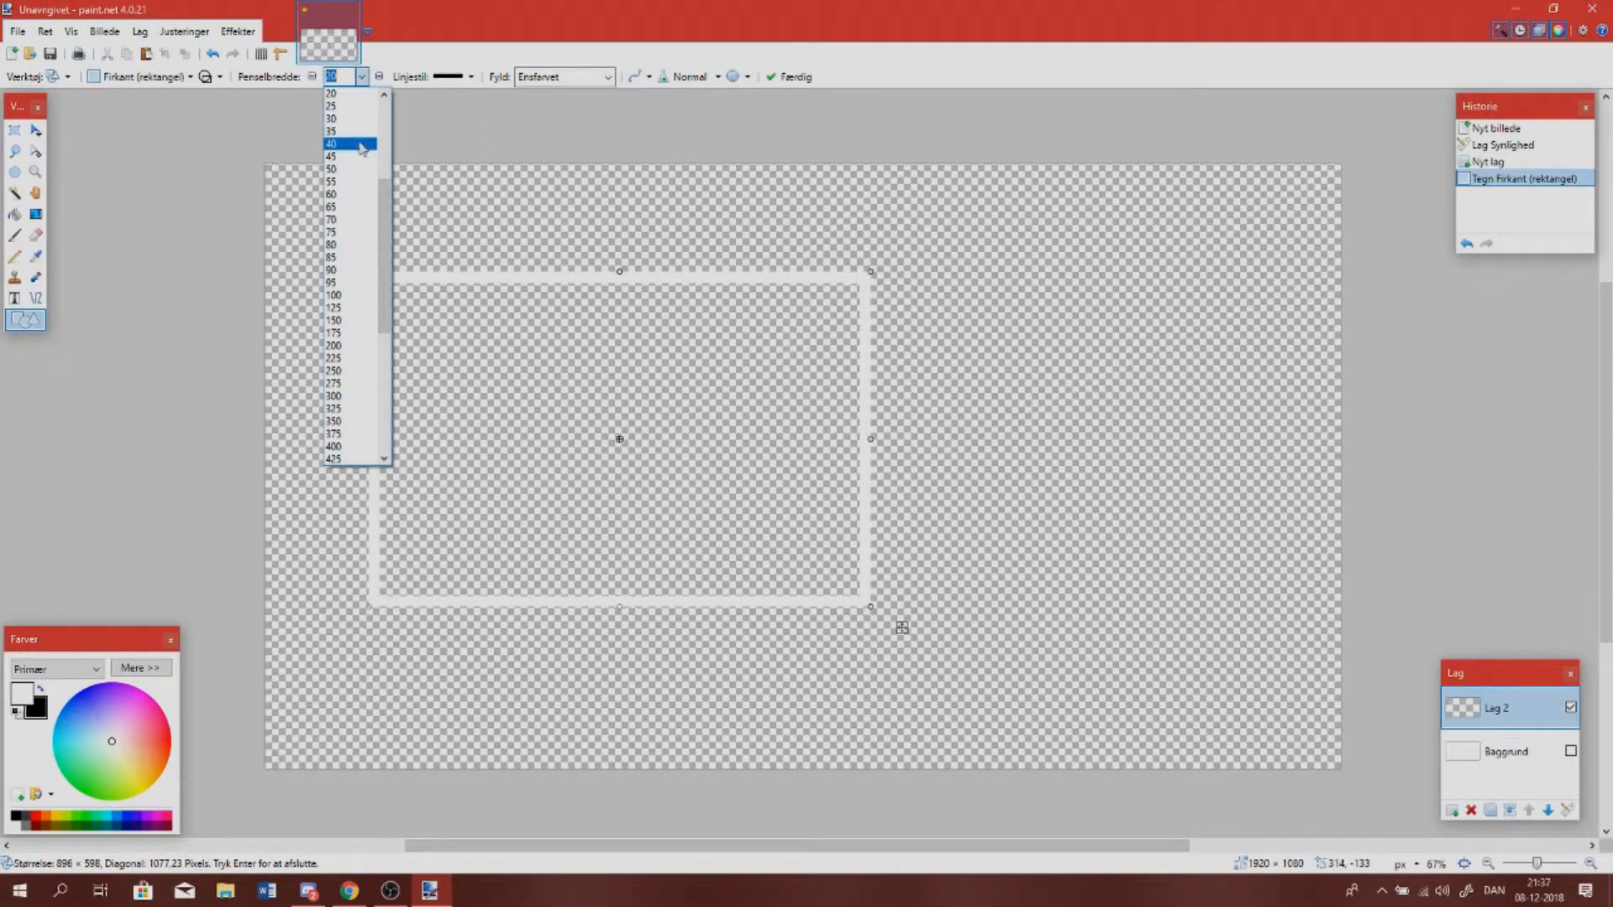
left_click(356, 120)
mouse_move(702, 374)
left_mouse_down()
mouse_move(875, 439)
mouse_move(868, 386)
mouse_move(691, 345)
mouse_move(695, 374)
mouse_move(543, 326)
mouse_move(637, 450)
mouse_move(630, 392)
mouse_move(771, 310)
mouse_move(691, 370)
mouse_move(701, 357)
left_mouse_up()
left_click(361, 77)
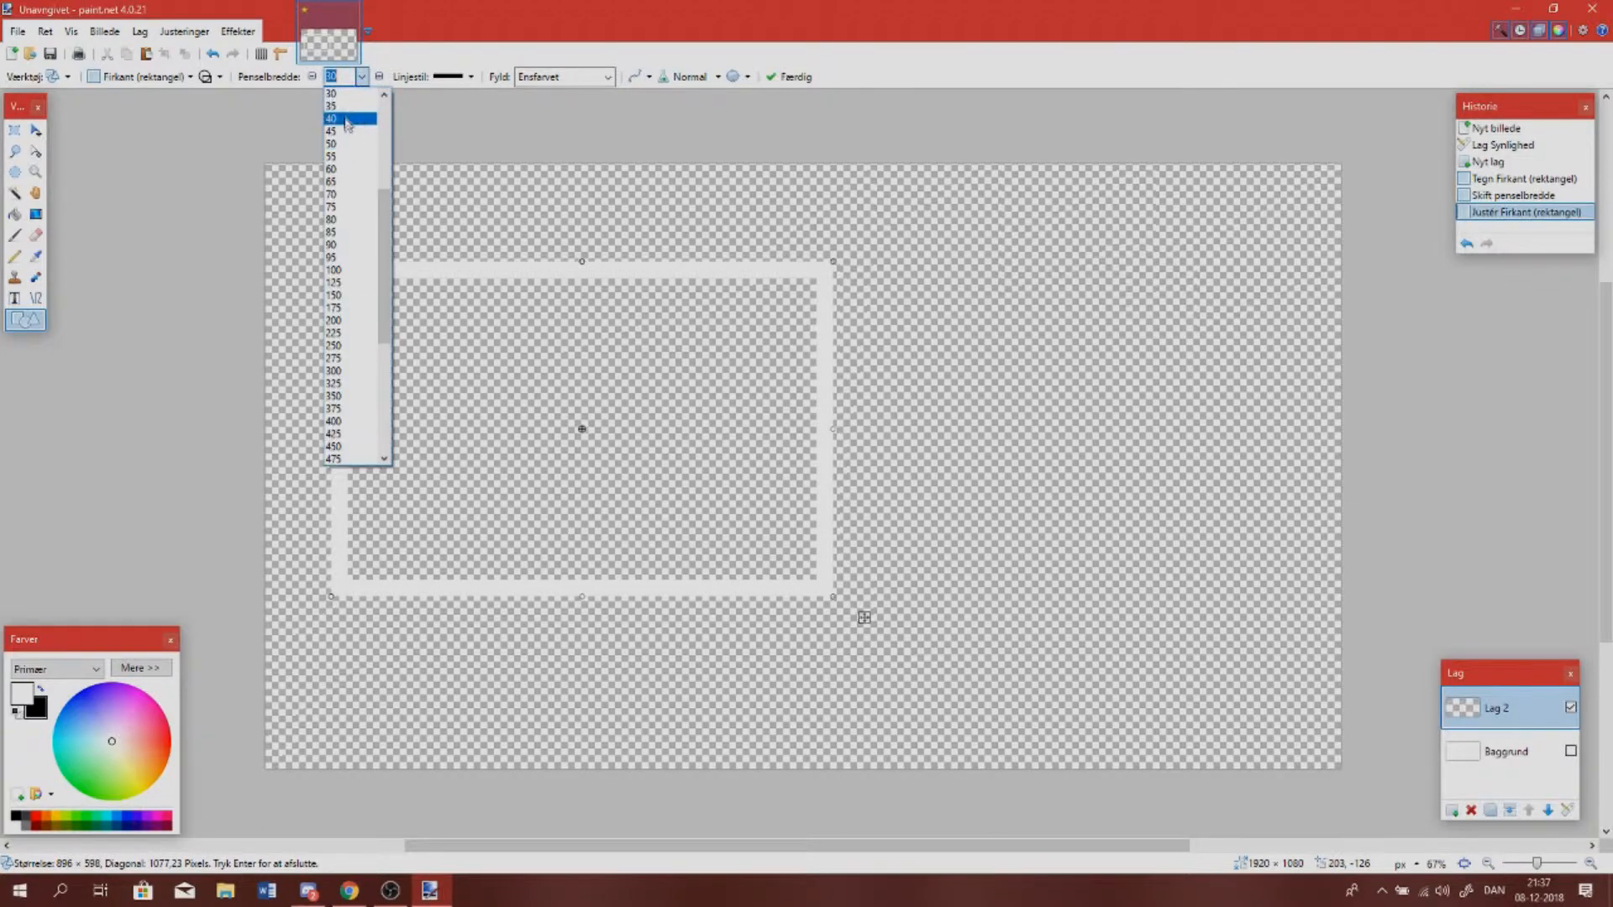
left_click(336, 106)
scroll(685, 450, "down", 1)
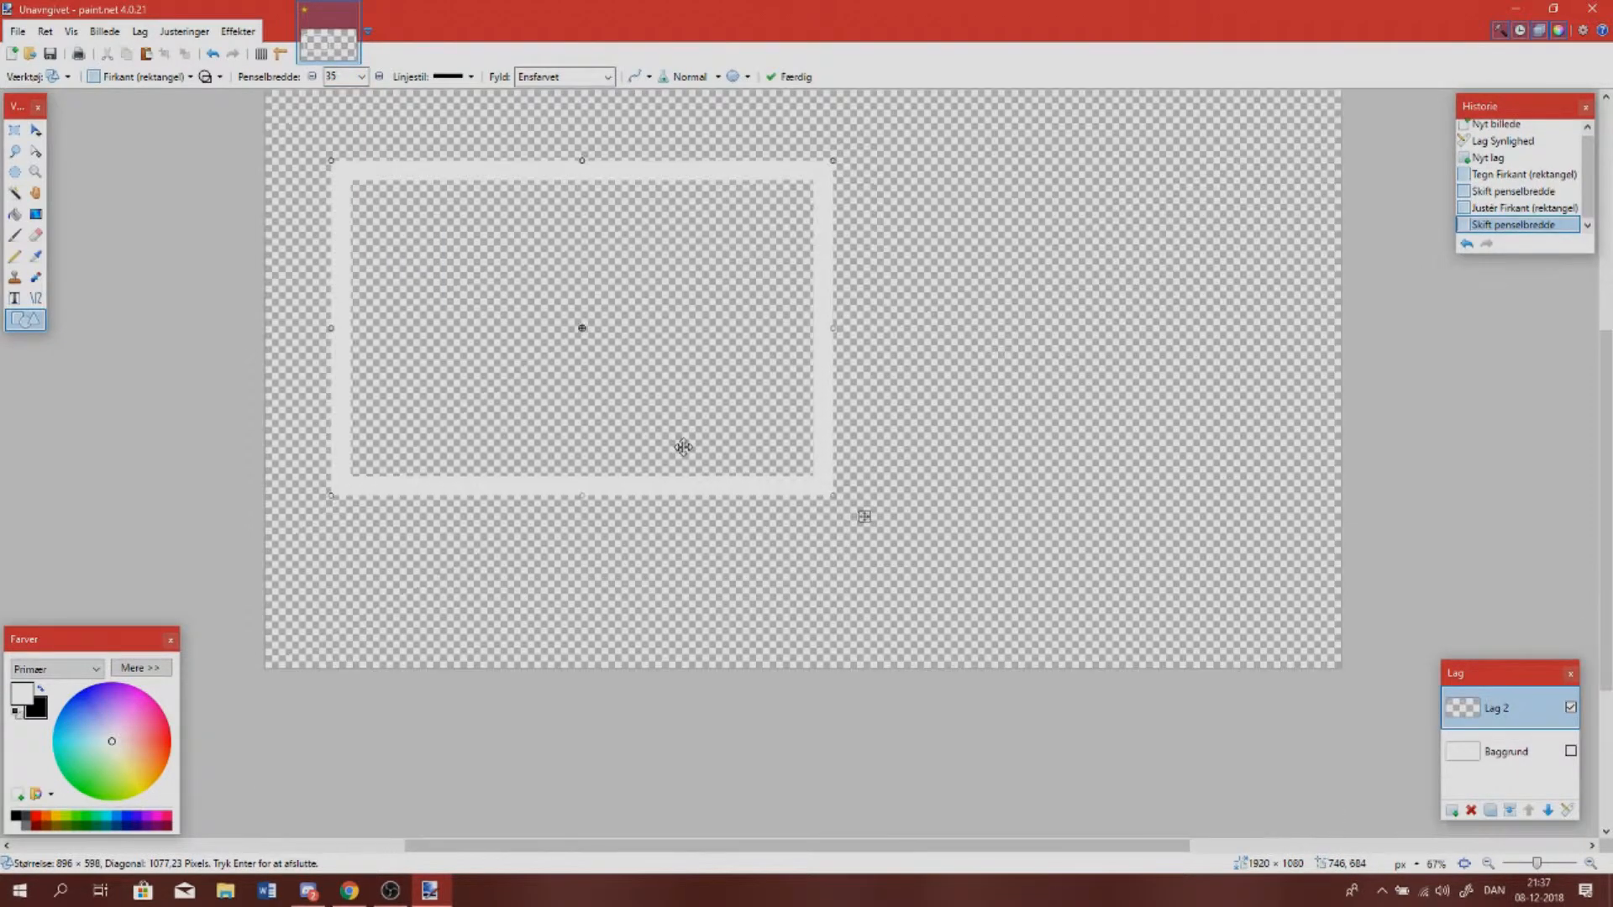
mouse_move(683, 447)
left_mouse_down()
mouse_move(651, 468)
mouse_move(709, 335)
mouse_move(750, 517)
mouse_move(713, 450)
left_mouse_up()
scroll(713, 450, "up", 2)
scroll(713, 450, "down", 2)
scroll(797, 407, "up", 1)
scroll(798, 407, "down", 1)
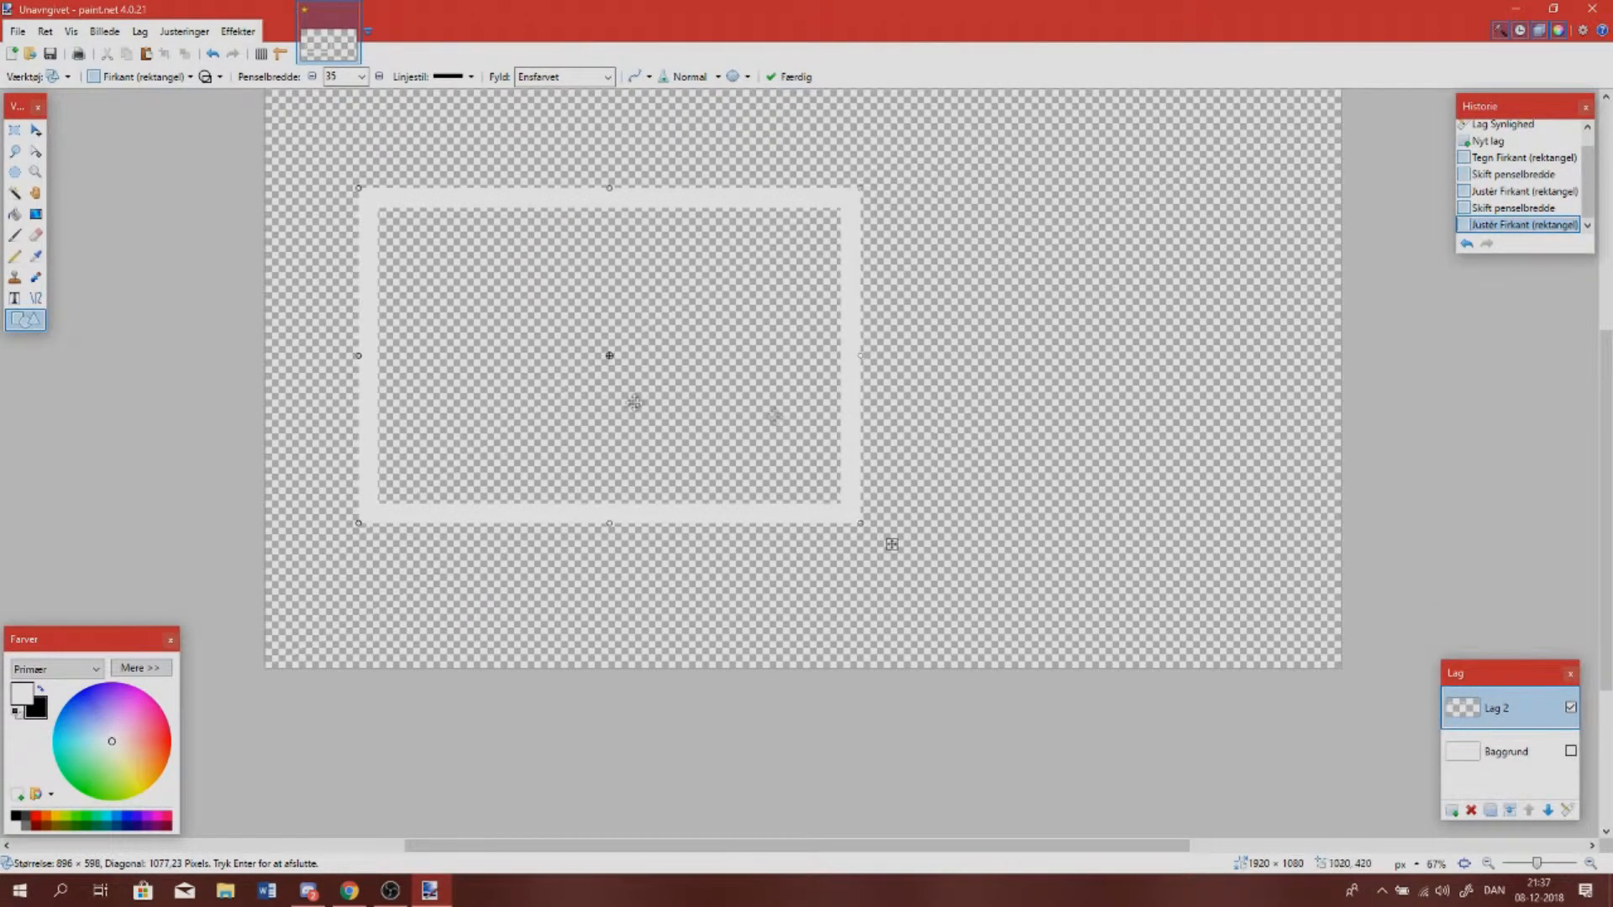
left_click_drag(890, 545, 938, 492)
Set the rectangle outline's brush width to 40, shift the rectangle slightly left and down, and finalize the shape
left_click(361, 76)
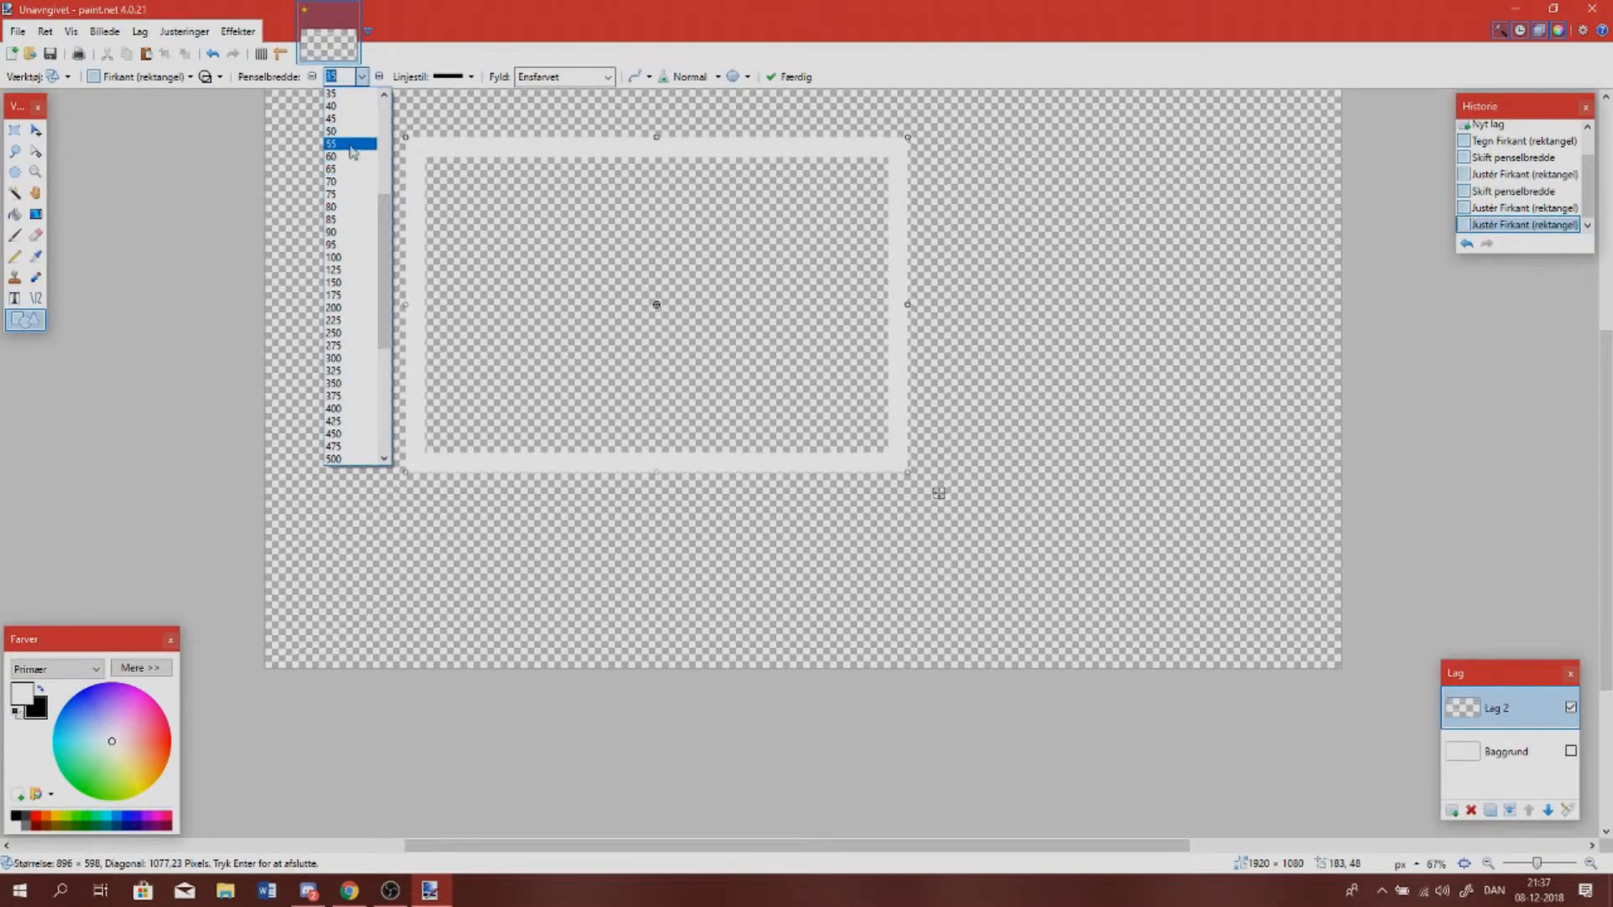
left_click(332, 106)
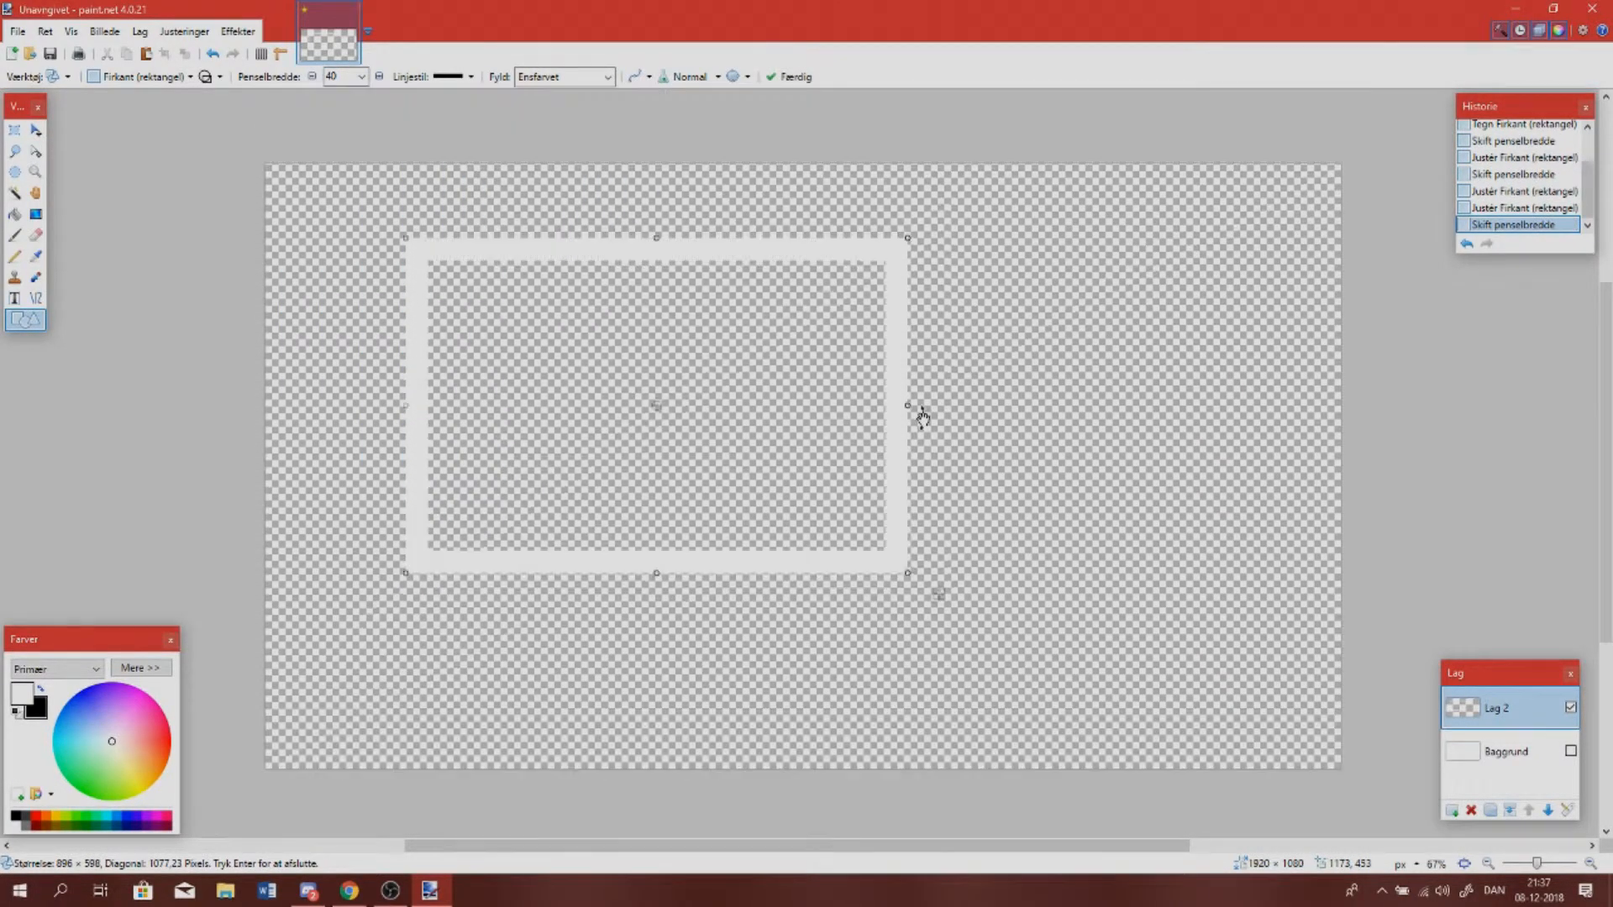
left_click_drag(756, 395, 713, 407)
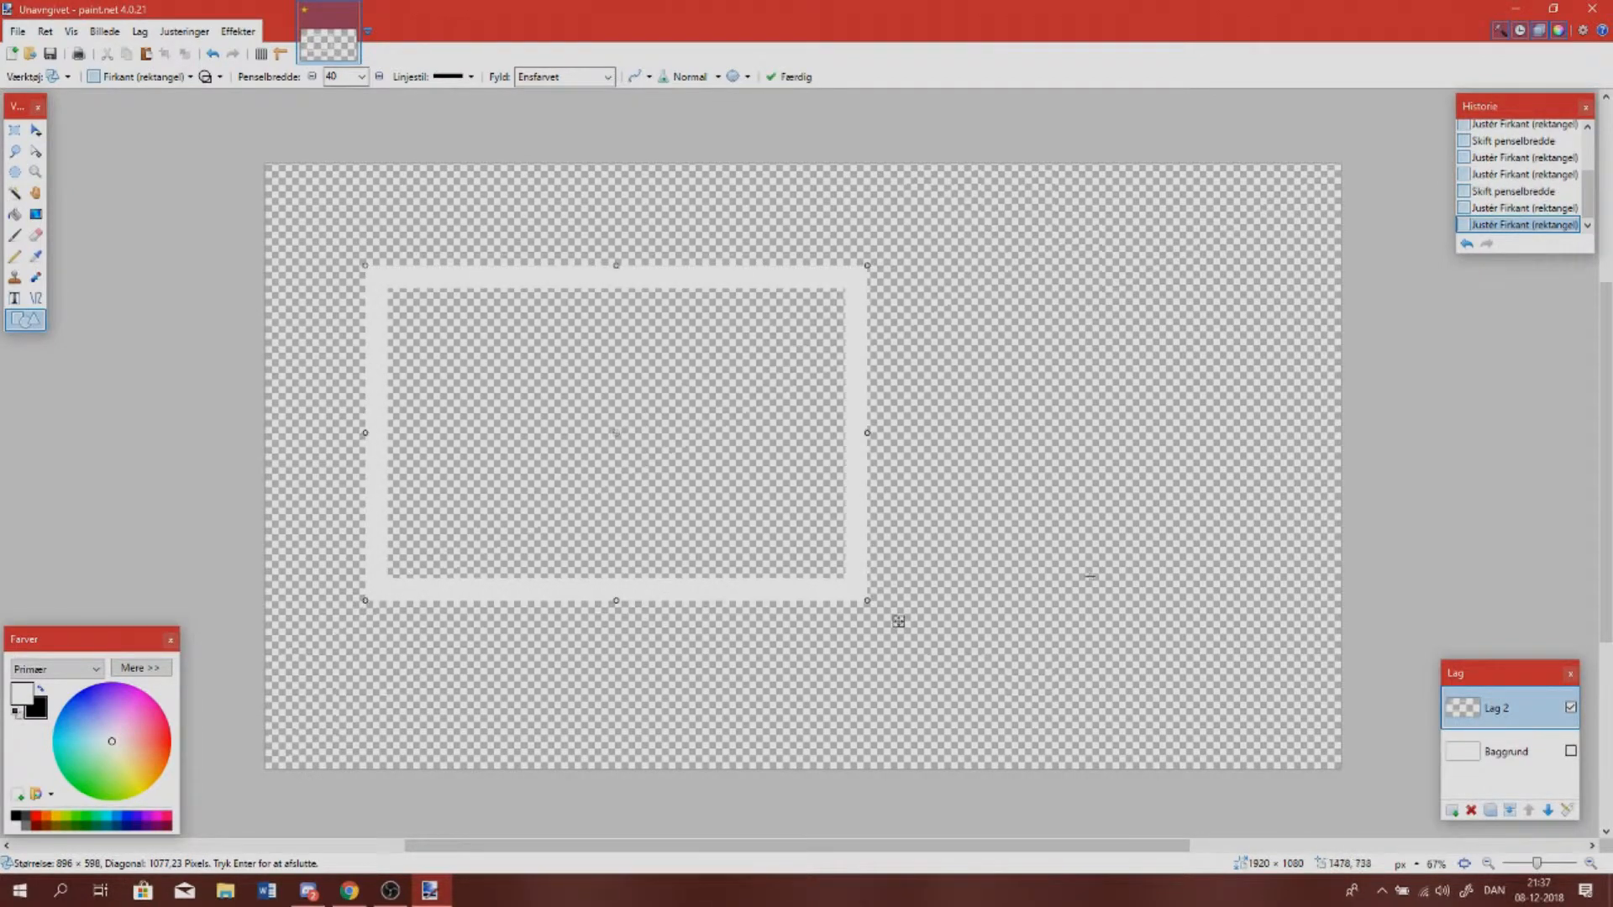
scroll(790, 451, "down", 2)
scroll(790, 451, "up", 2)
scroll(790, 451, "down", 2)
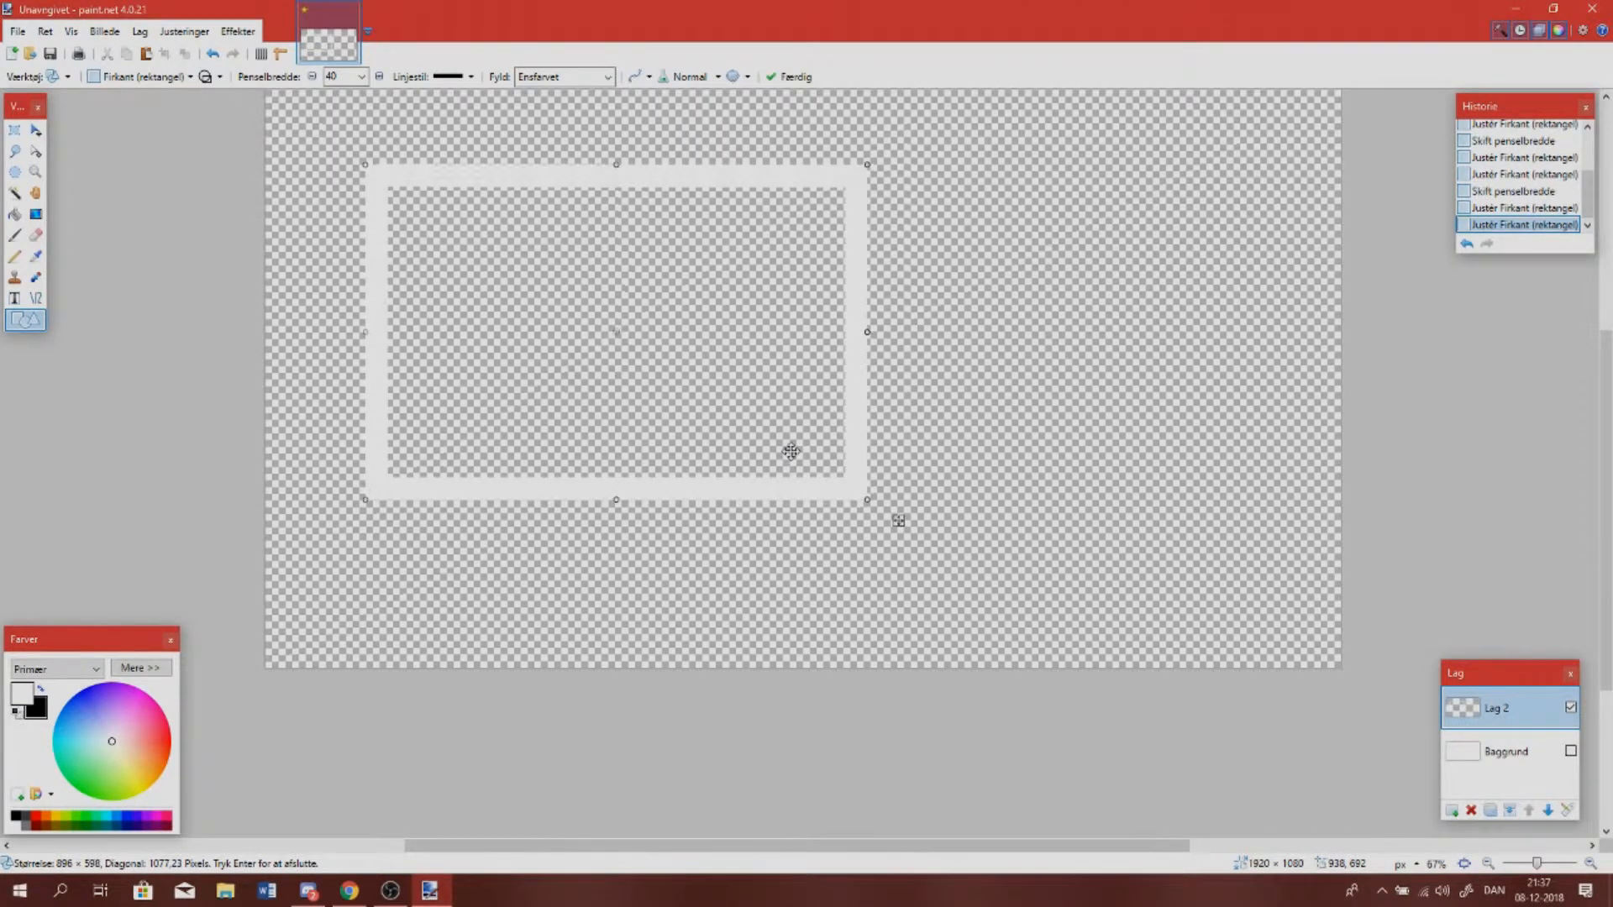
scroll(790, 451, "up", 1)
key("Return")
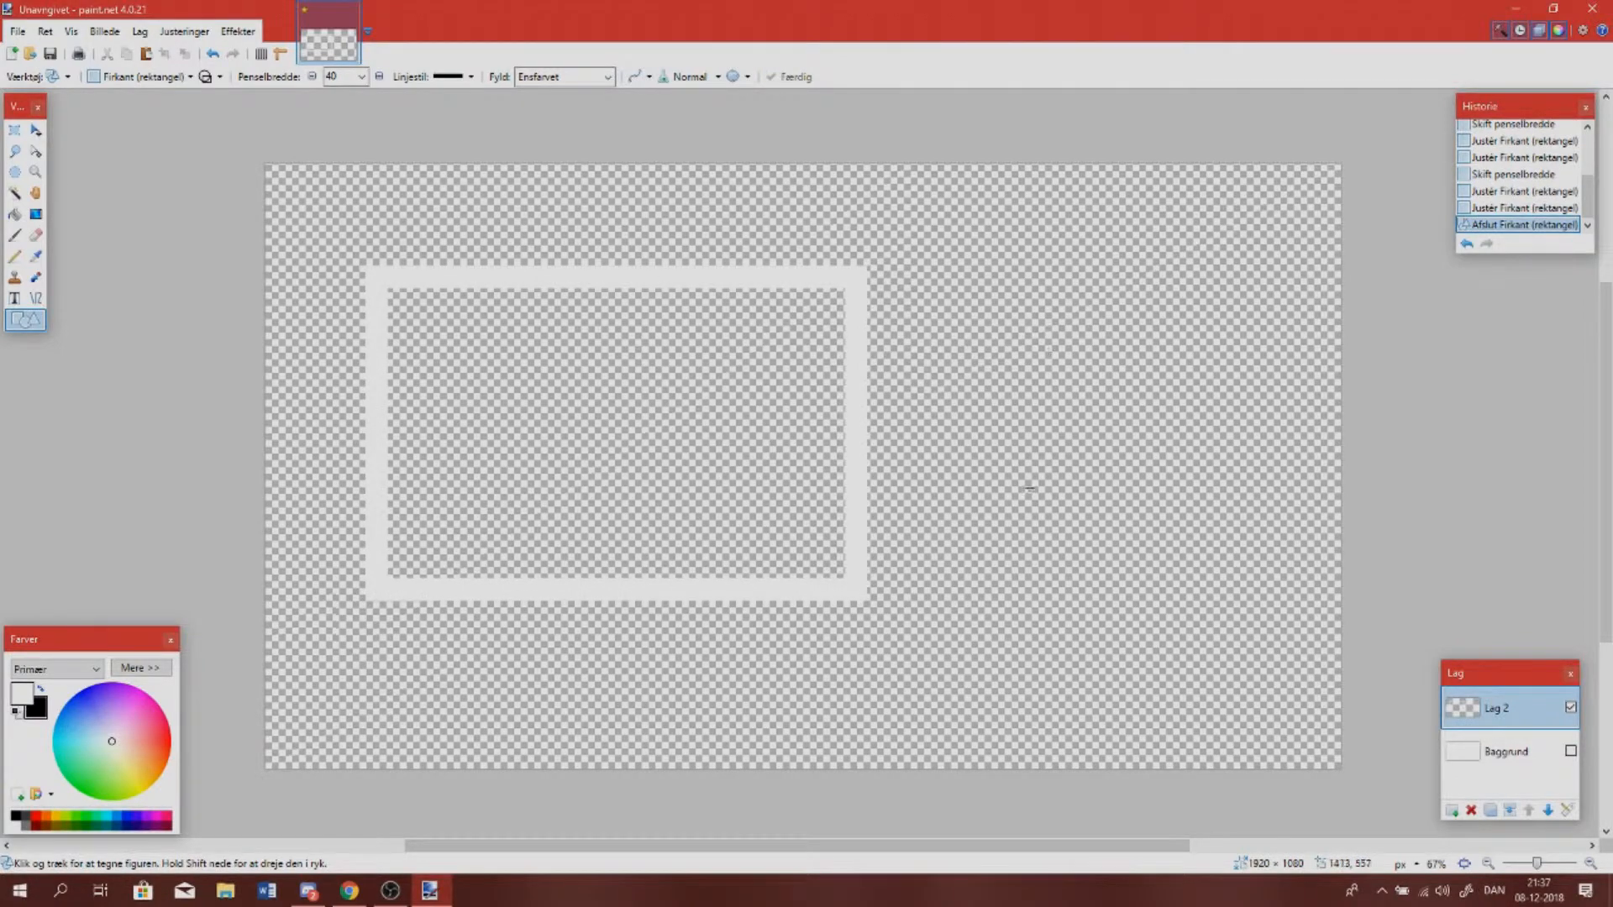
Add a new layer directly above the background layer, beneath the white frame
left_click(1589, 863)
left_click_drag(961, 847, 812, 847)
scroll(812, 771, "up", 2)
scroll(865, 656, "down", 3)
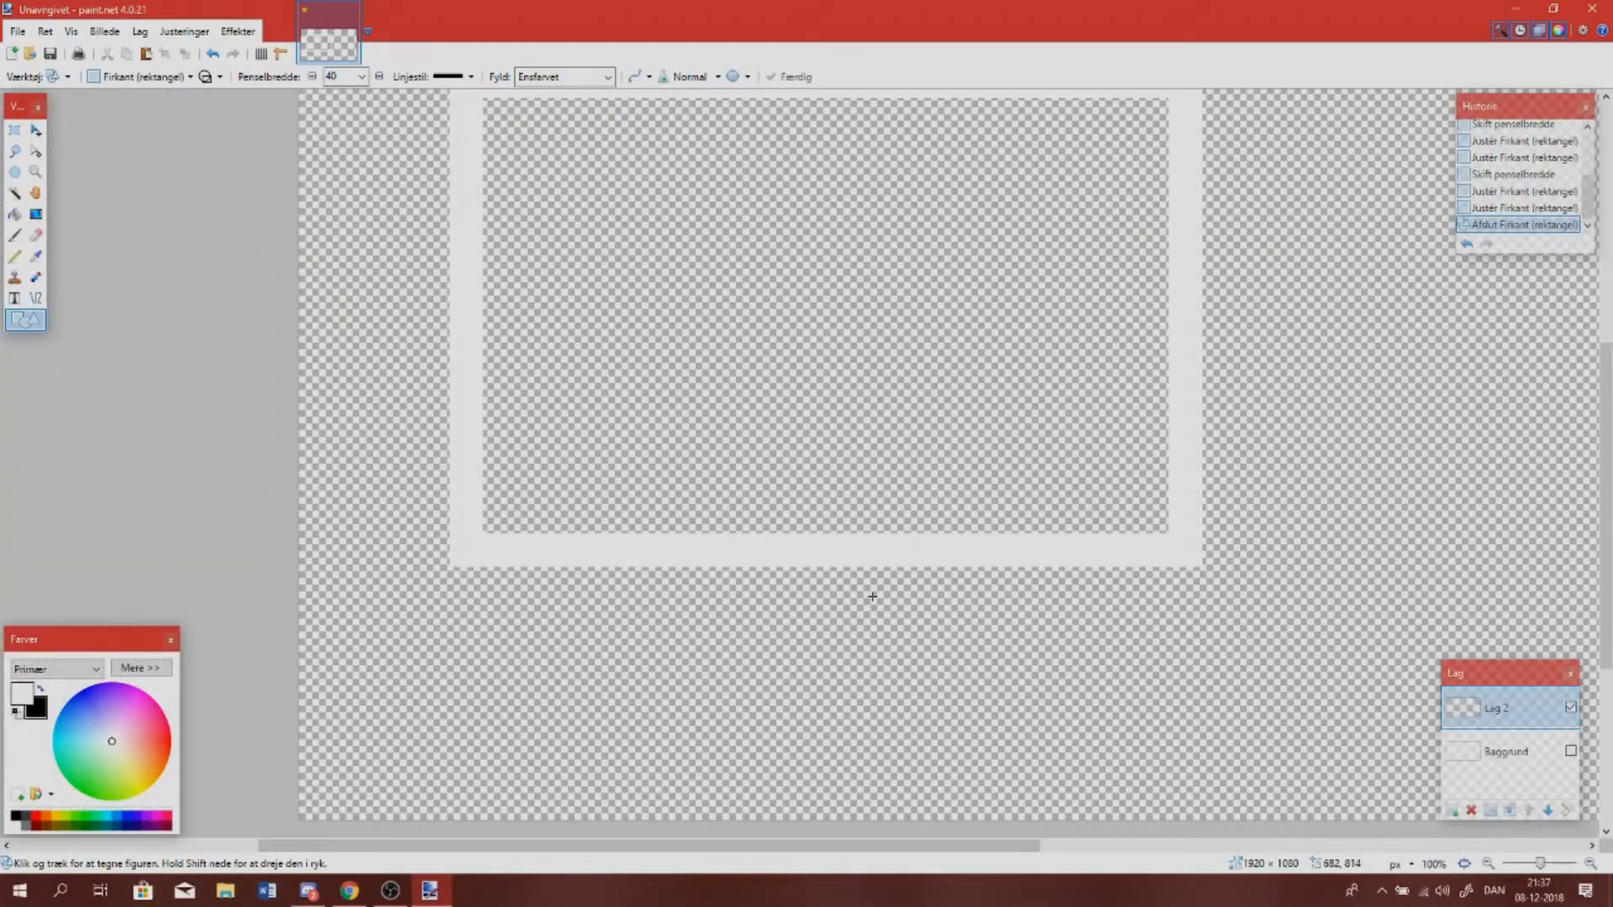
scroll(872, 596, "up", 2)
scroll(872, 595, "down", 1)
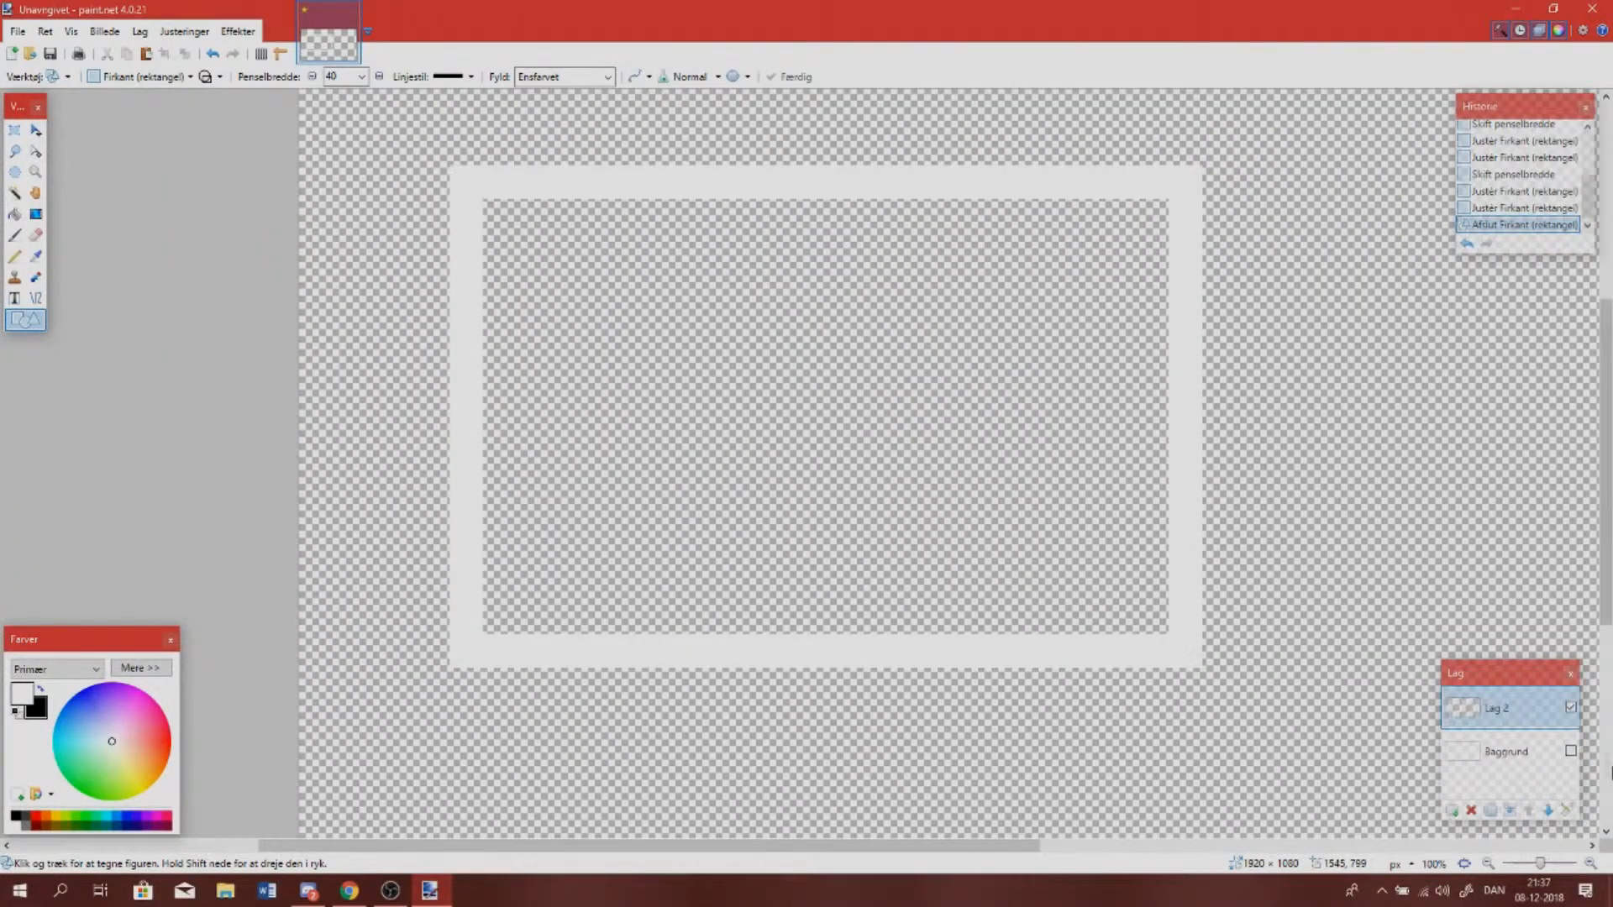
left_click(1466, 753)
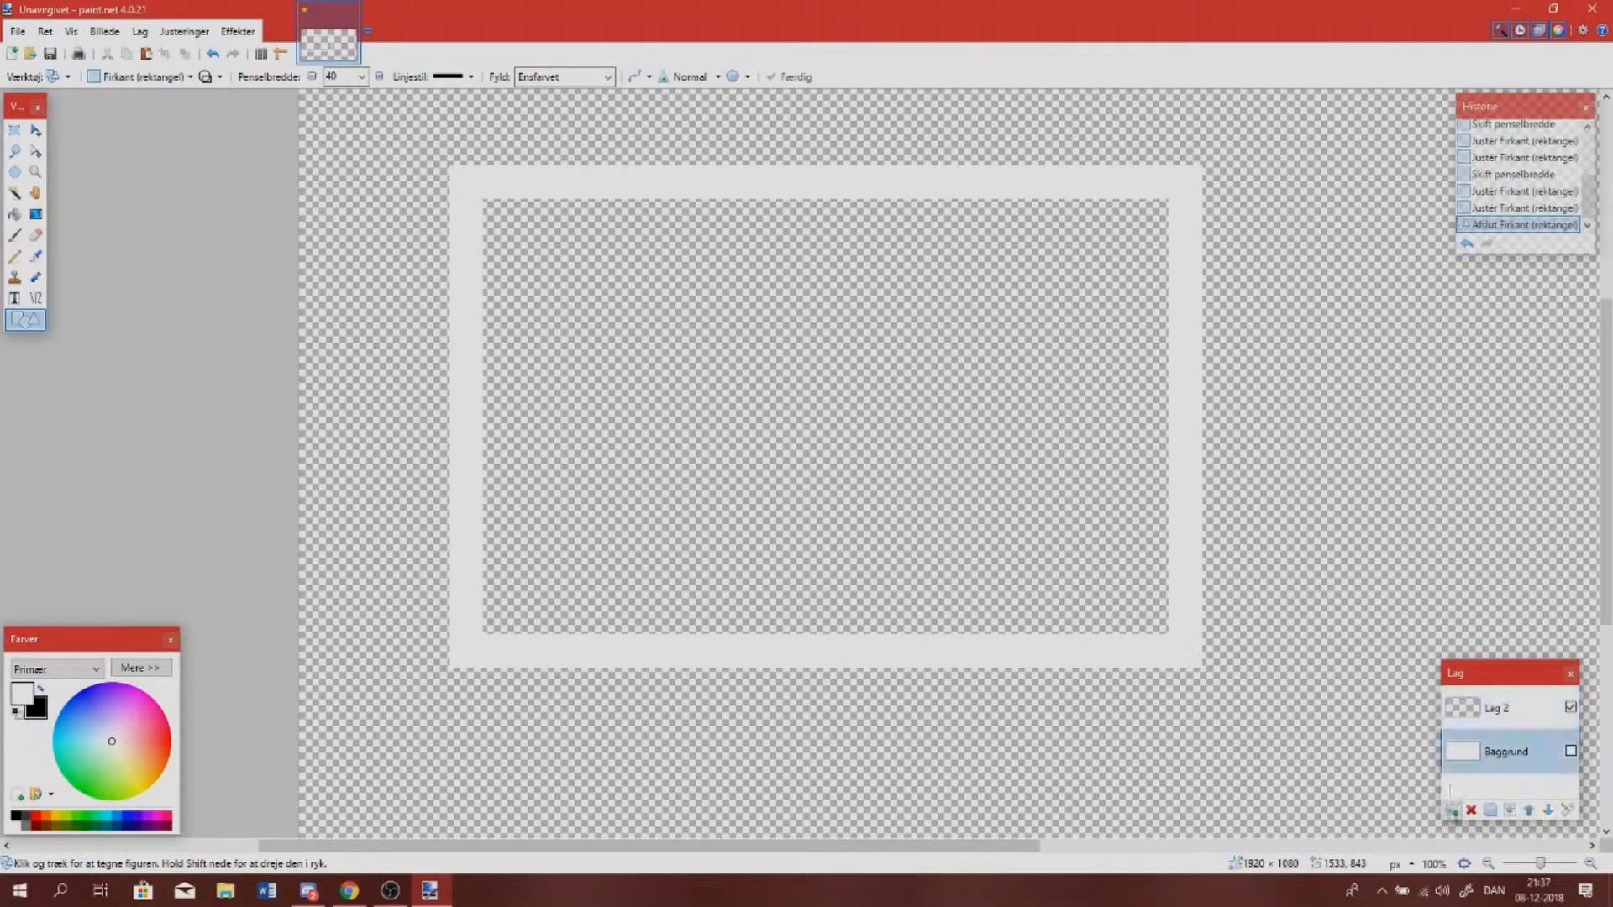
left_click(1451, 810)
Paint a white blotch to the right of the frame on the new layer with the Paintbrush
left_click_drag(103, 731, 61, 769)
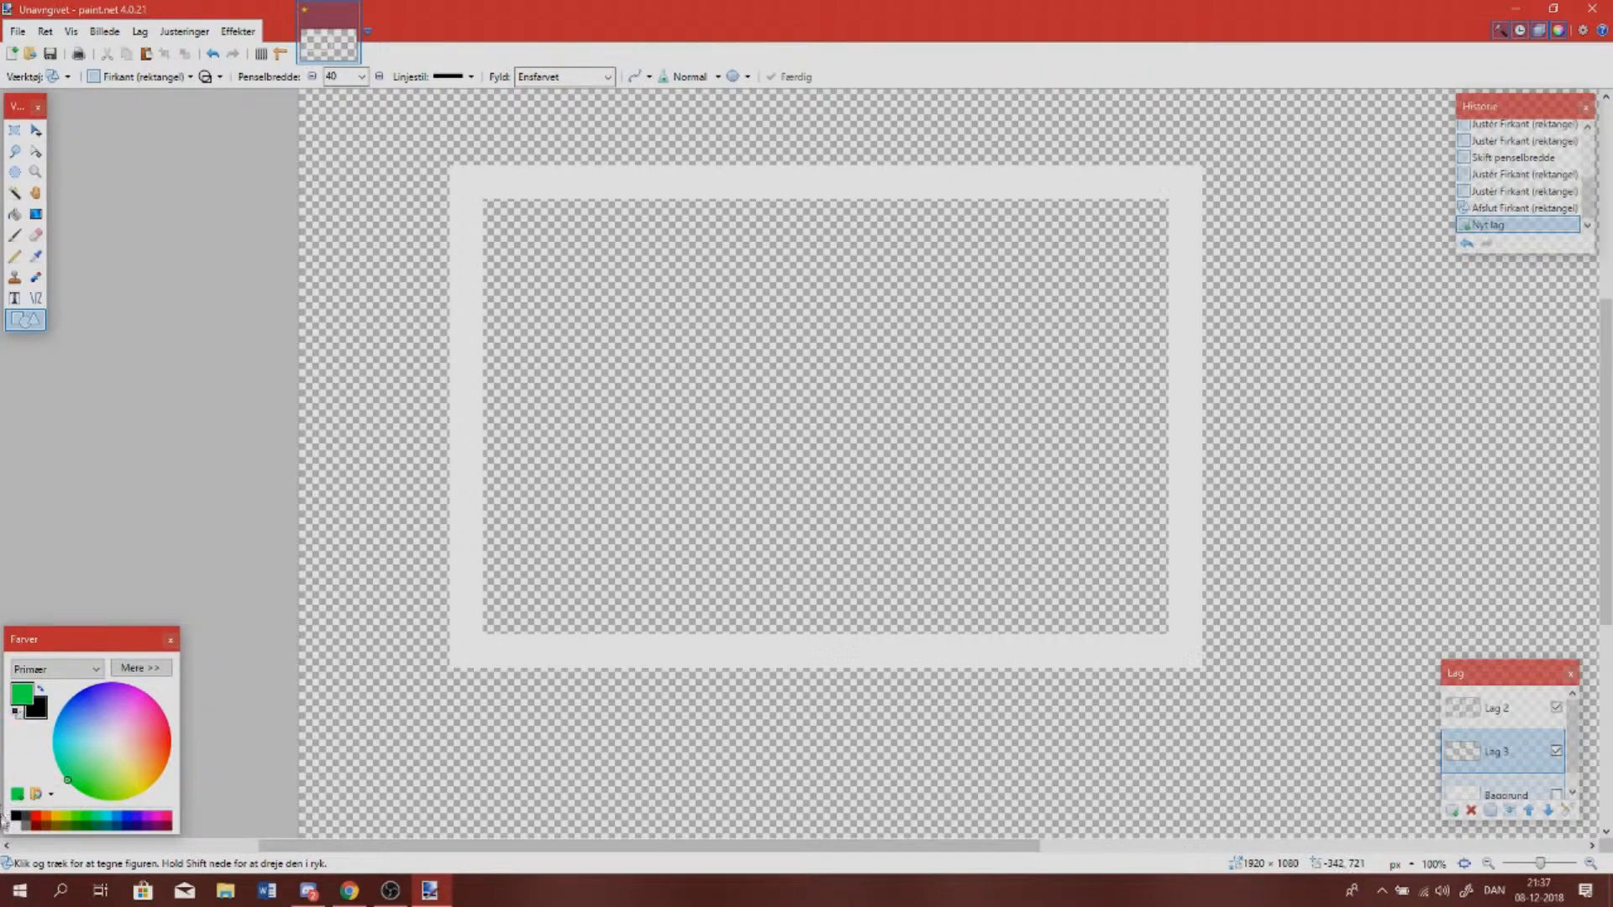
left_click(18, 825)
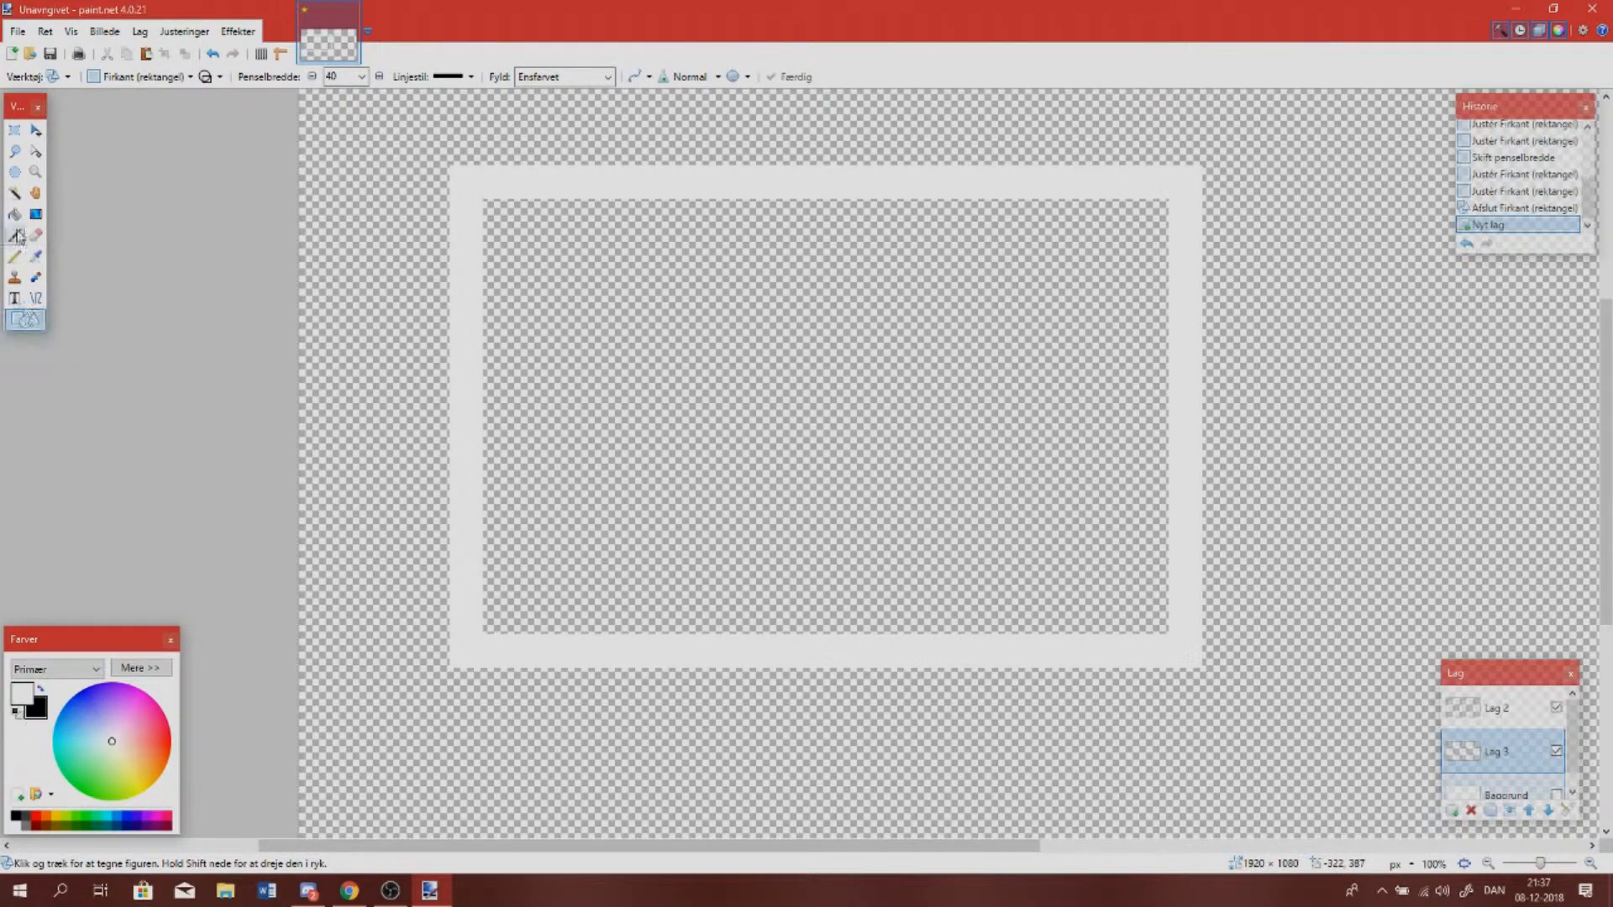
left_click(14, 235)
left_click_drag(492, 851, 726, 851)
mouse_move(946, 472)
left_mouse_down()
mouse_move(991, 409)
mouse_move(1046, 423)
mouse_move(1051, 368)
left_mouse_up()
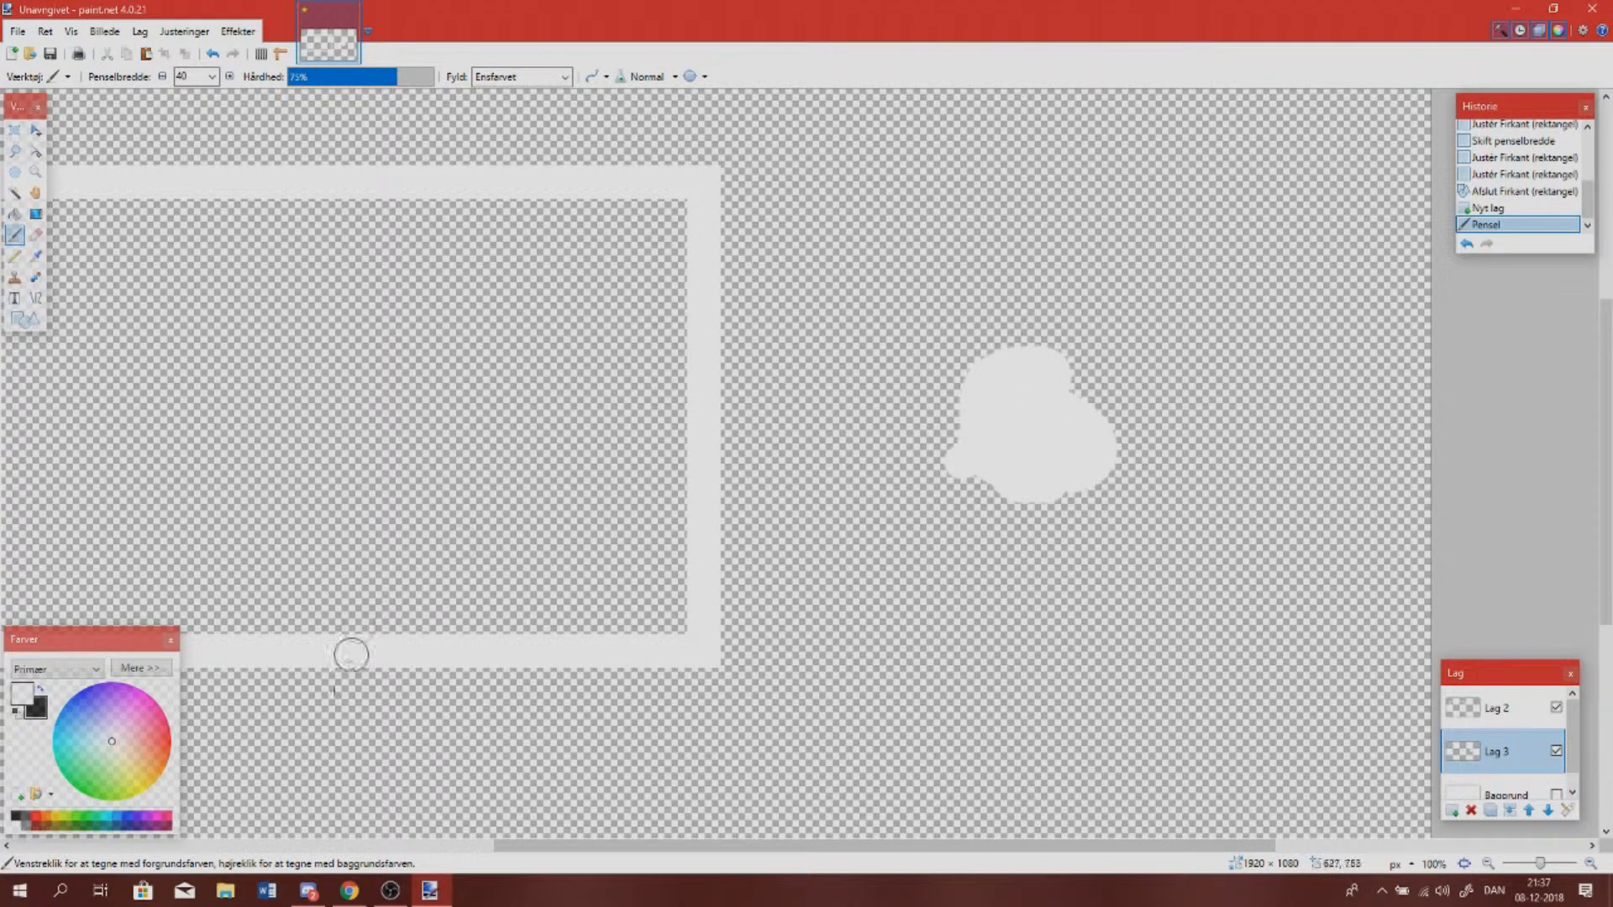
Paint a dark red (BC0025) patch over the lower part of the white blotch, undoing a brighter red stroke first
left_click(76, 788)
left_click_drag(159, 760, 185, 732)
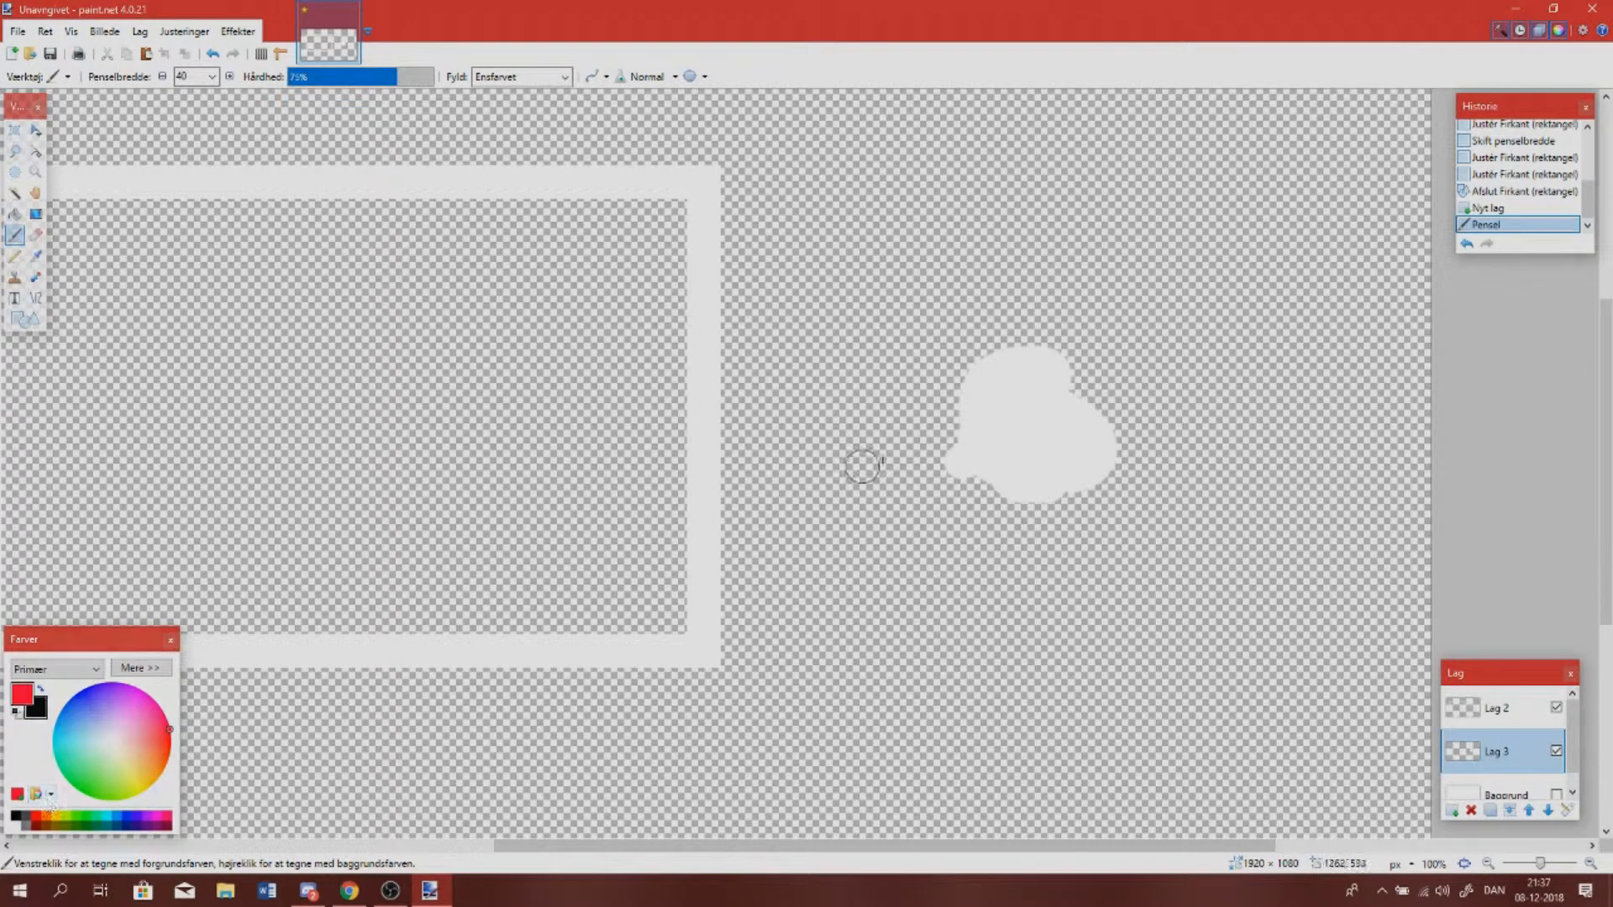
mouse_move(979, 515)
left_mouse_down()
mouse_move(1050, 525)
mouse_move(1081, 504)
mouse_move(1108, 522)
left_mouse_up()
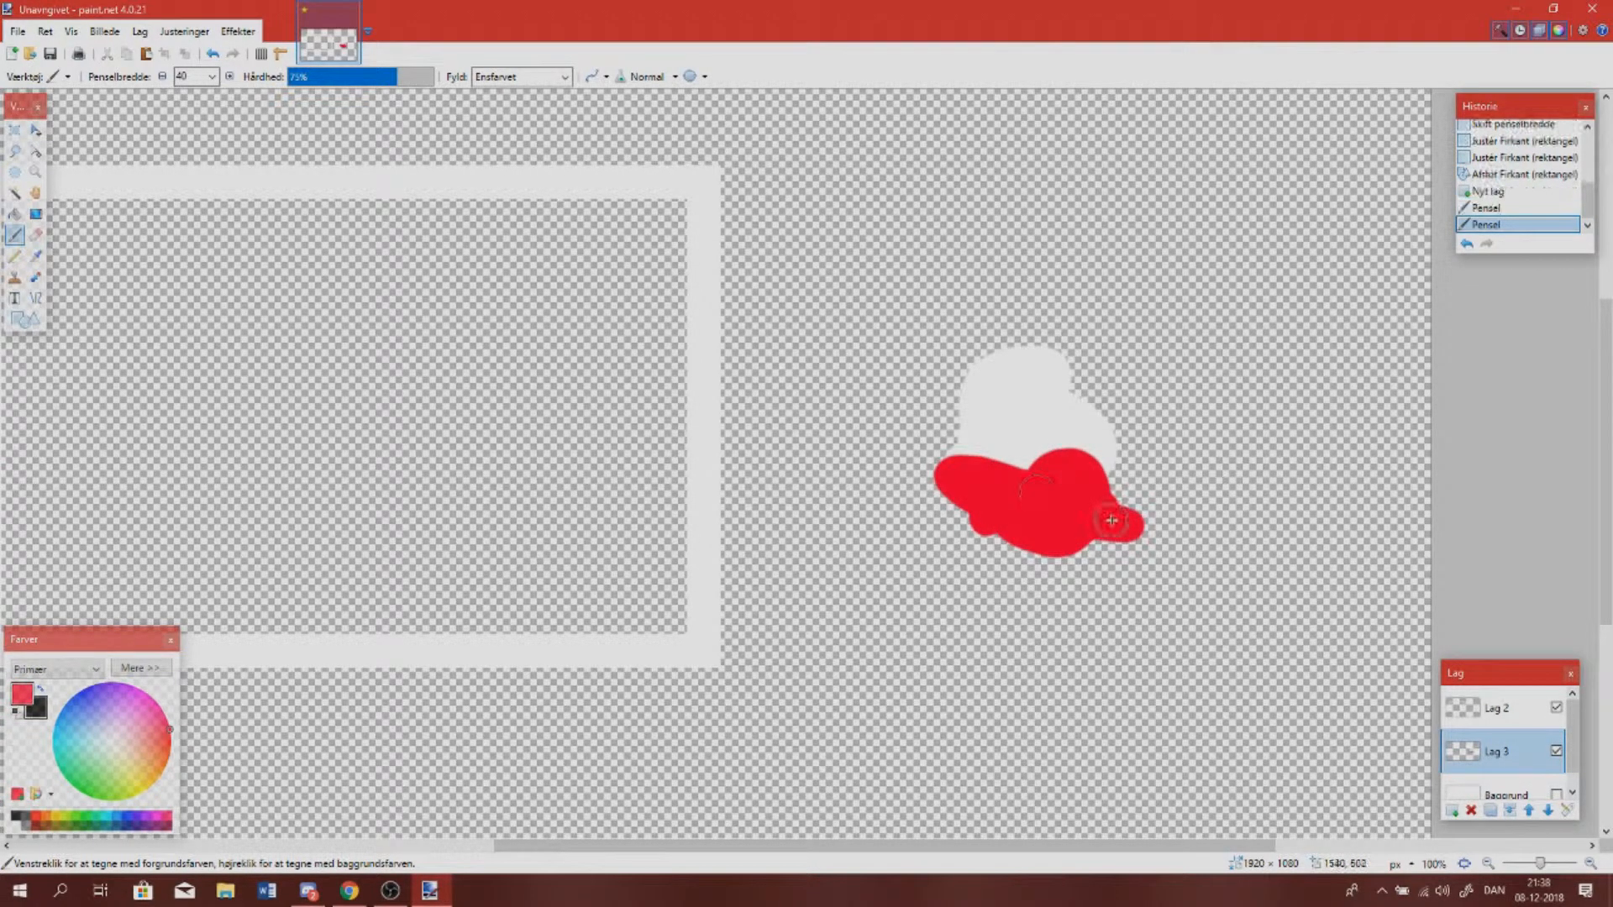
key("ctrl+z")
left_click(160, 674)
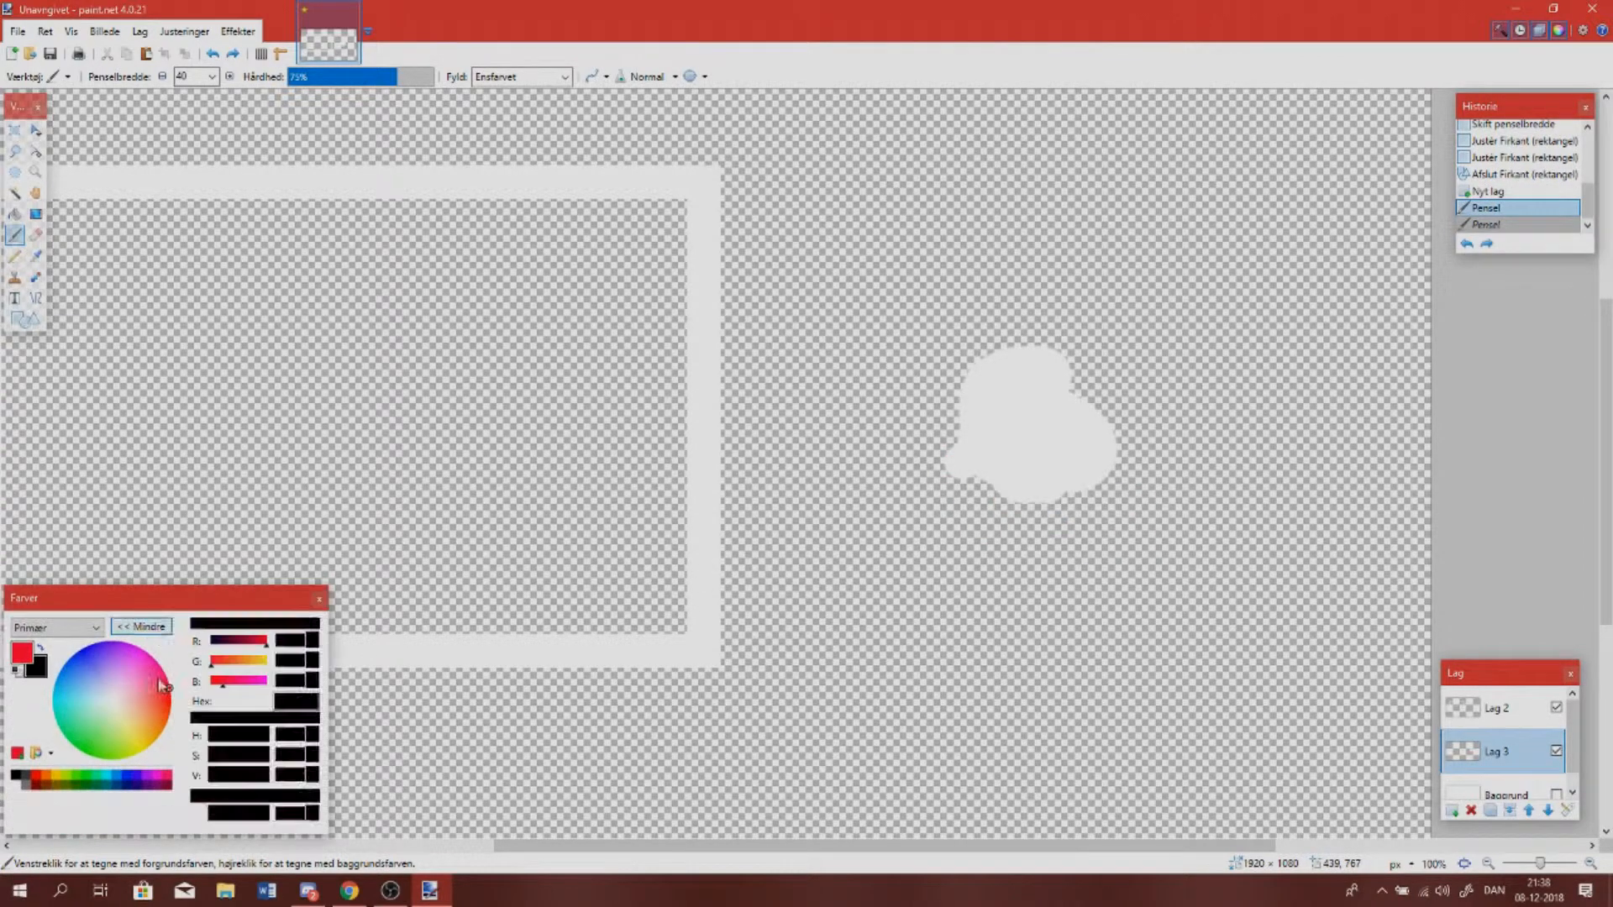
left_click_drag(256, 774, 251, 774)
mouse_move(1023, 475)
left_mouse_down()
mouse_move(1134, 497)
mouse_move(1050, 517)
mouse_move(1067, 529)
mouse_move(1056, 576)
mouse_move(1091, 549)
mouse_move(1029, 554)
left_mouse_up()
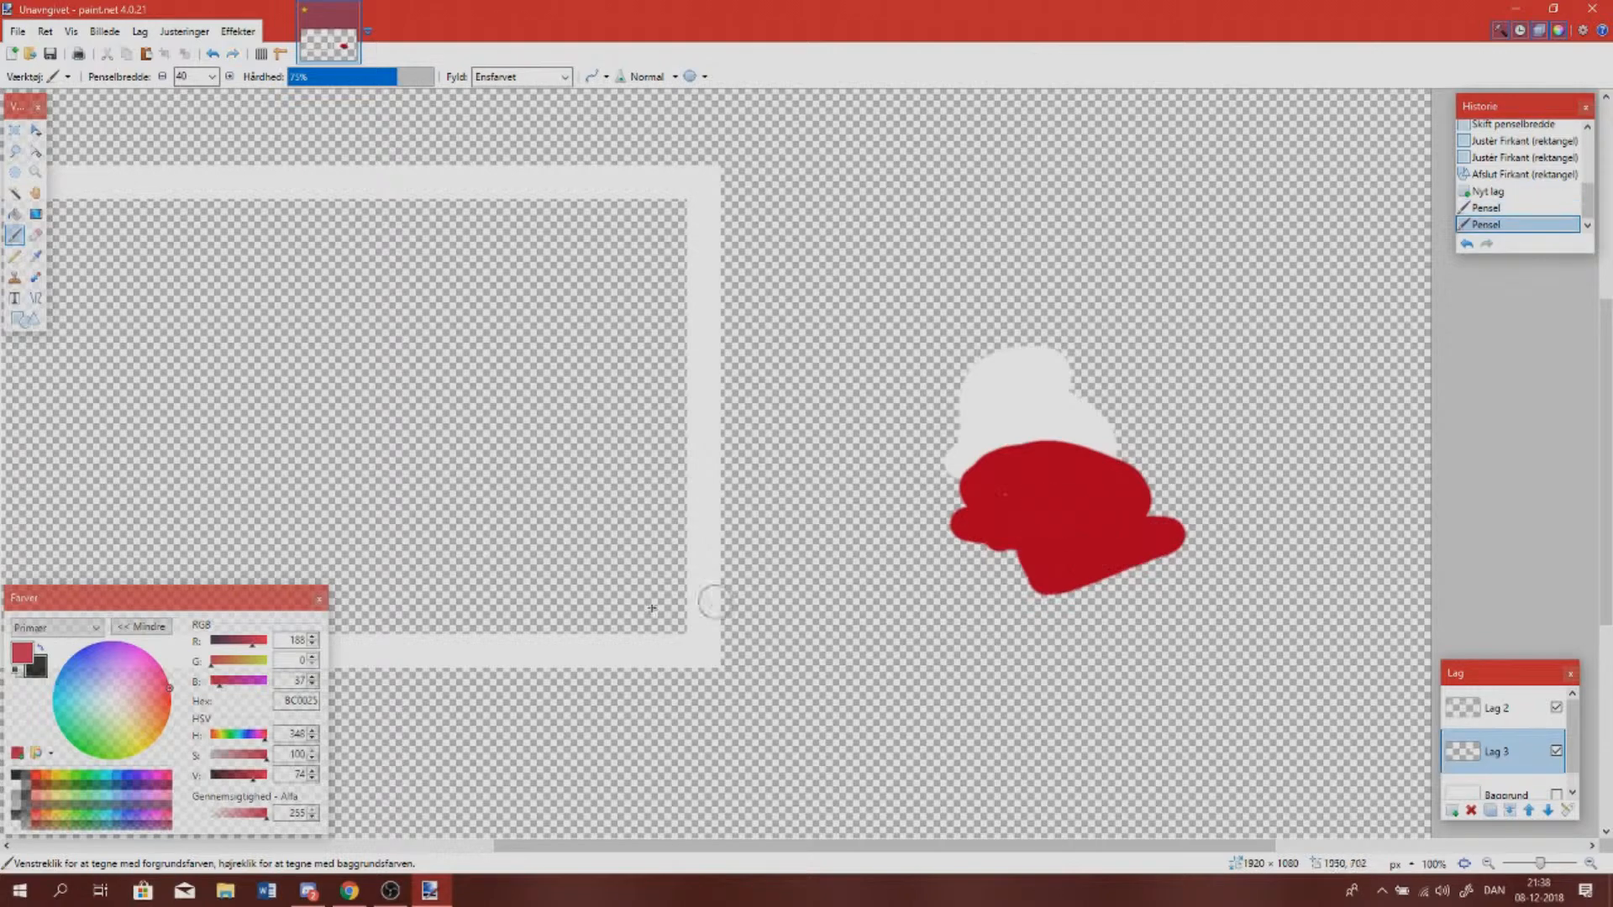
Paint a dark green (007F0E) patch below the red one and a light grey (C4C4C4) patch left of the white one
left_click(84, 785)
mouse_move(1016, 598)
left_mouse_down()
mouse_move(1090, 619)
mouse_move(1071, 614)
mouse_move(1103, 588)
mouse_move(1009, 565)
mouse_move(909, 462)
mouse_move(948, 516)
left_mouse_up()
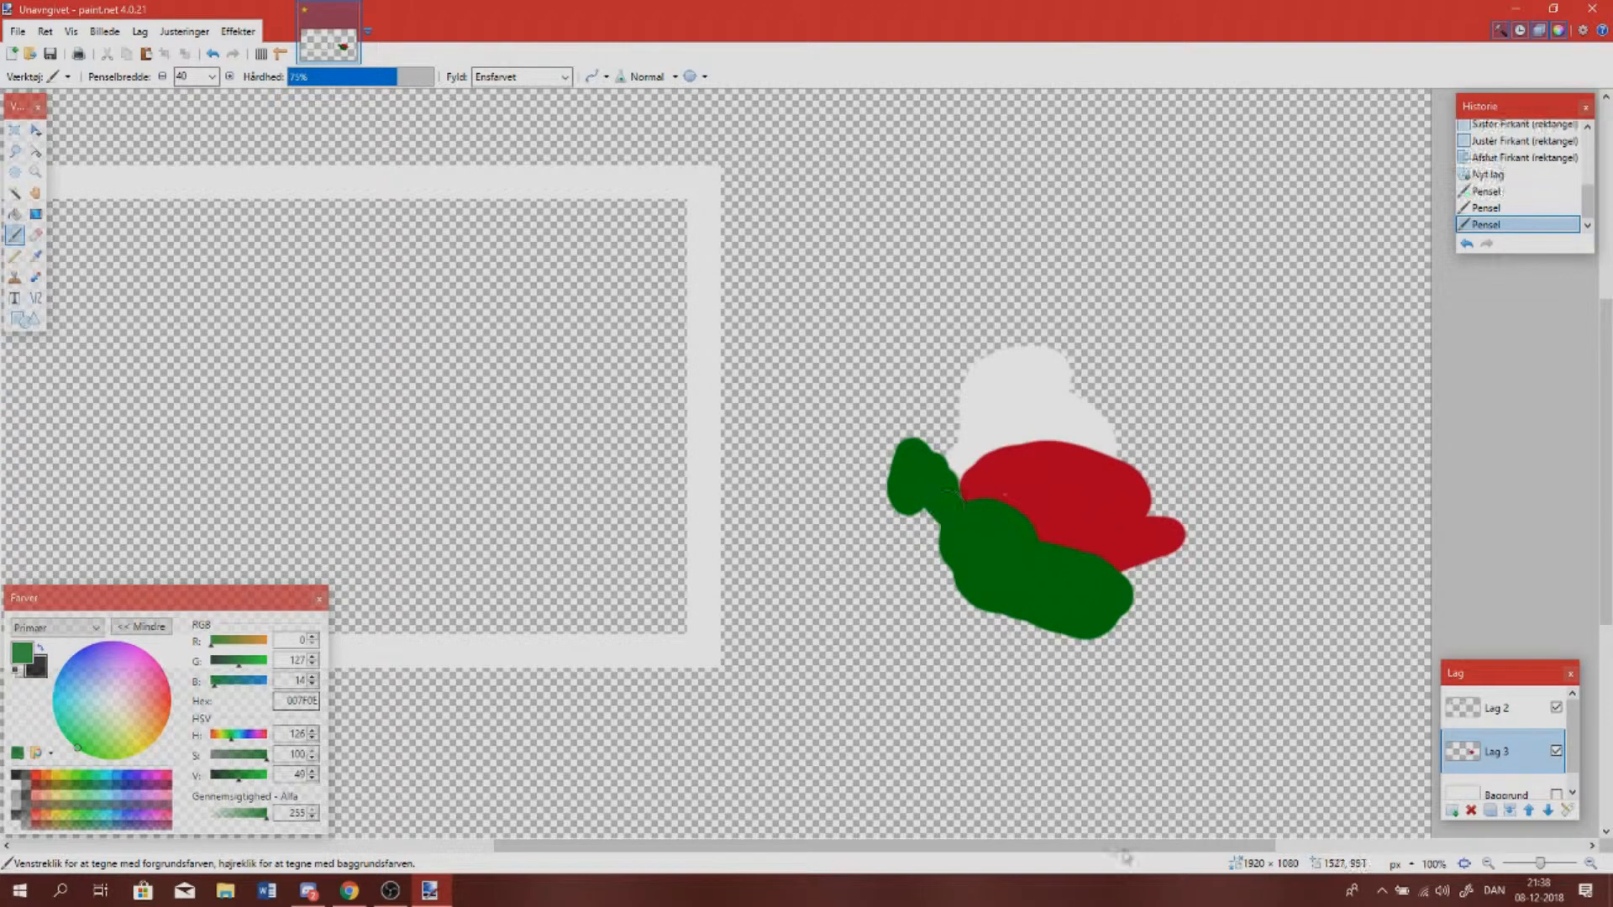
mouse_move(1045, 857)
left_mouse_down()
mouse_move(939, 857)
mouse_move(1117, 819)
mouse_move(659, 785)
mouse_move(1257, 795)
mouse_move(1174, 785)
mouse_move(1062, 702)
mouse_move(867, 739)
mouse_move(1023, 782)
left_mouse_up()
left_click(25, 795)
mouse_move(999, 374)
left_mouse_down()
mouse_move(972, 460)
mouse_move(1012, 462)
left_mouse_up()
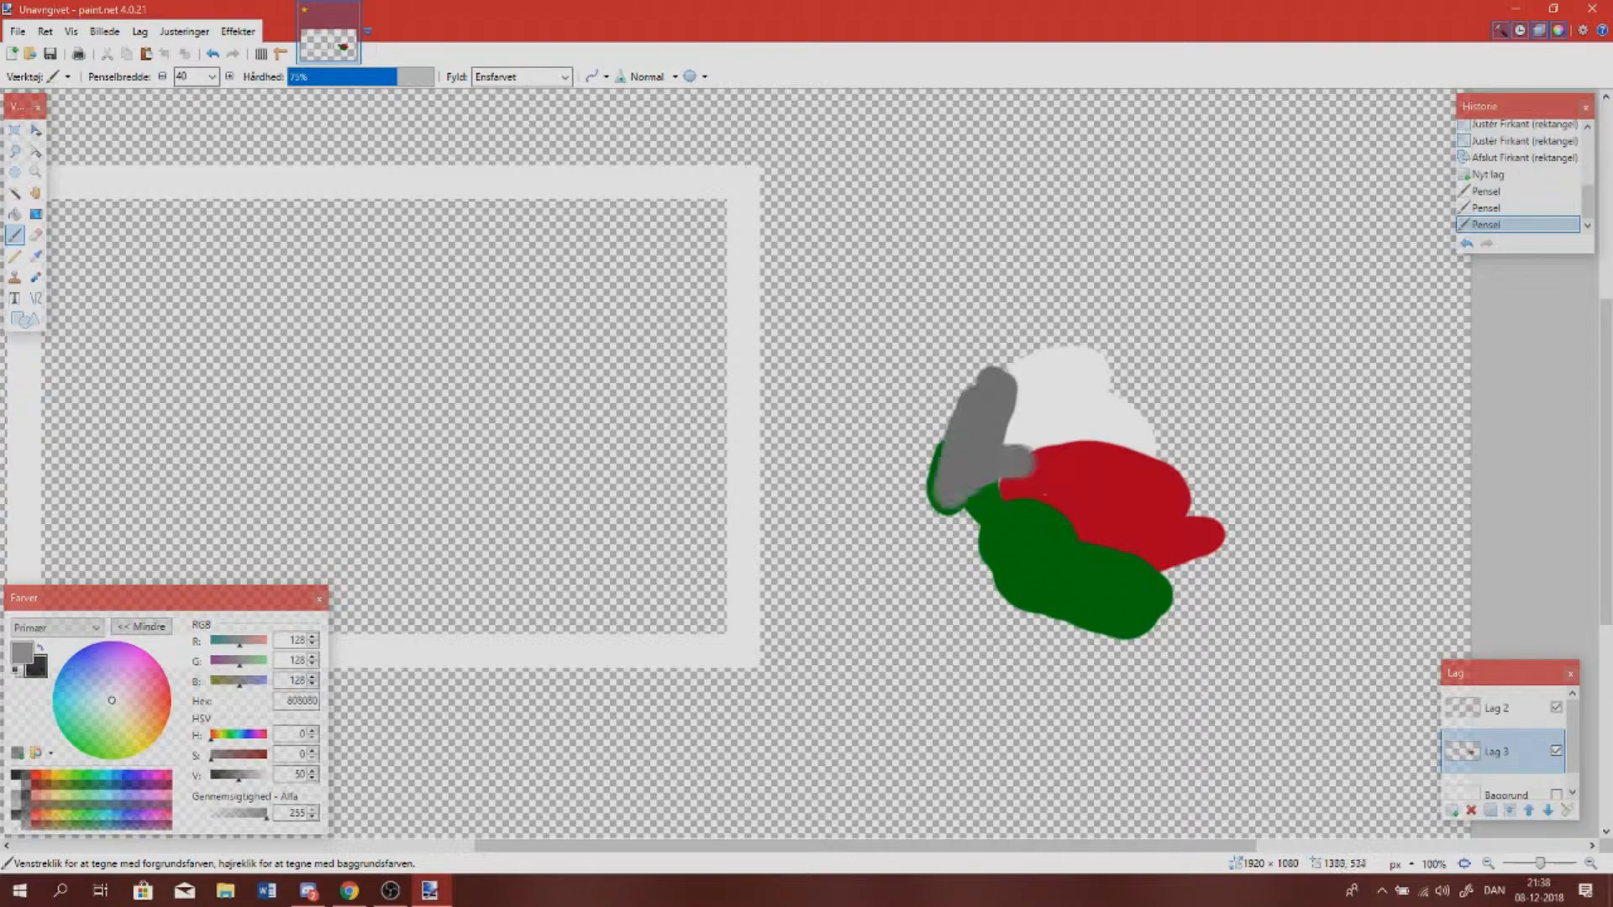
key("ctrl+z")
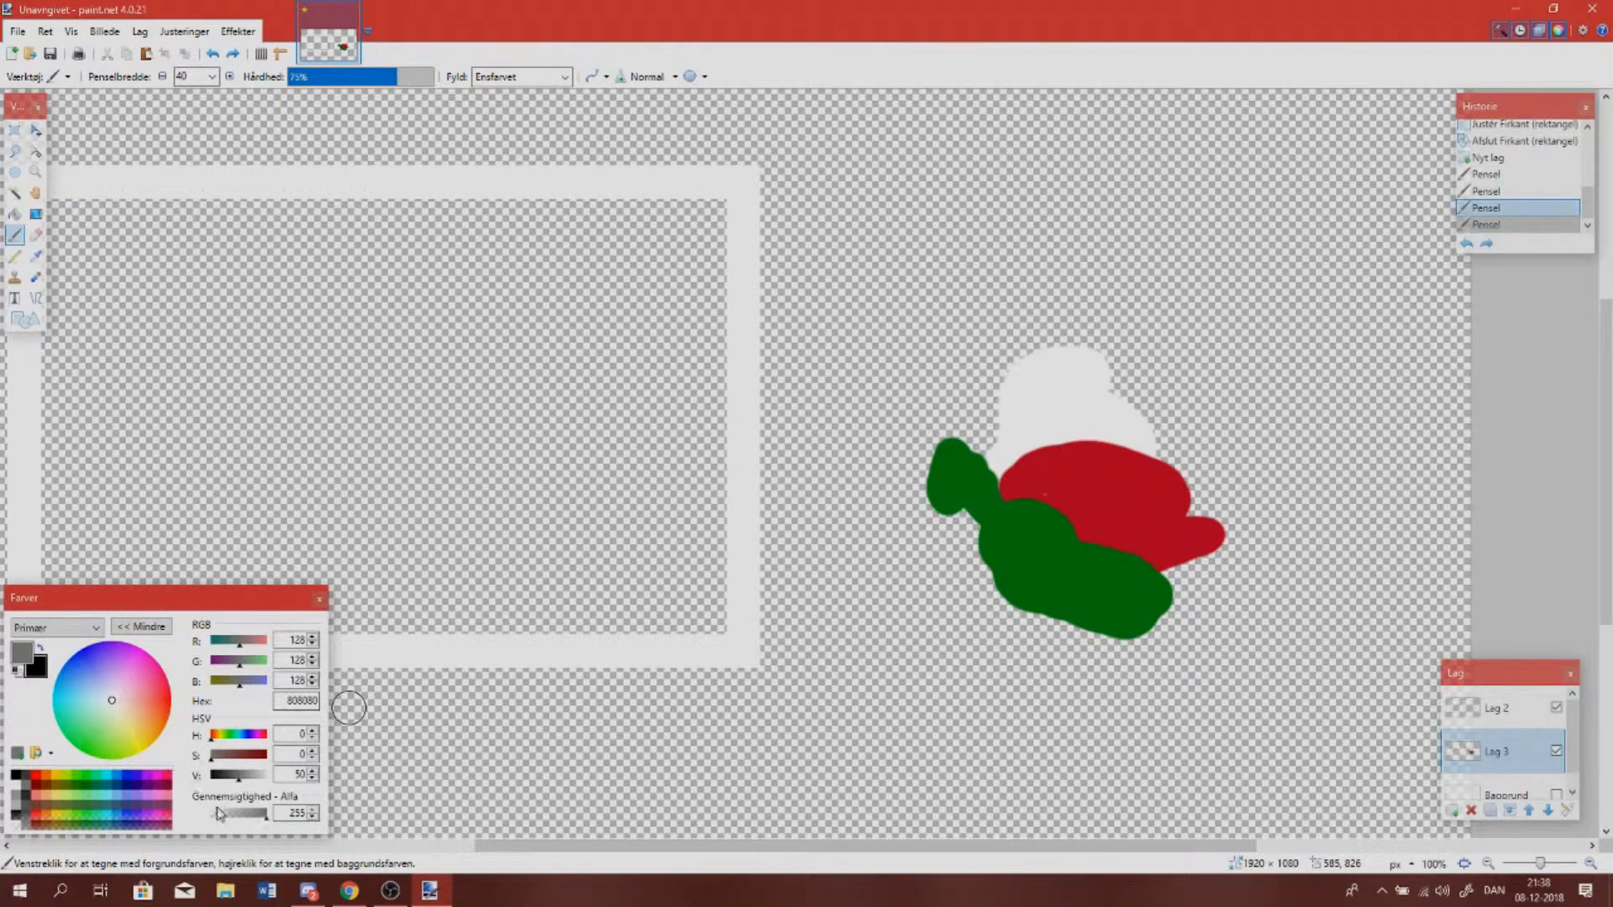
left_click(253, 776)
mouse_move(991, 390)
left_mouse_down()
mouse_move(996, 498)
mouse_move(987, 440)
mouse_move(949, 526)
mouse_move(933, 490)
mouse_move(949, 450)
mouse_move(982, 538)
left_mouse_up()
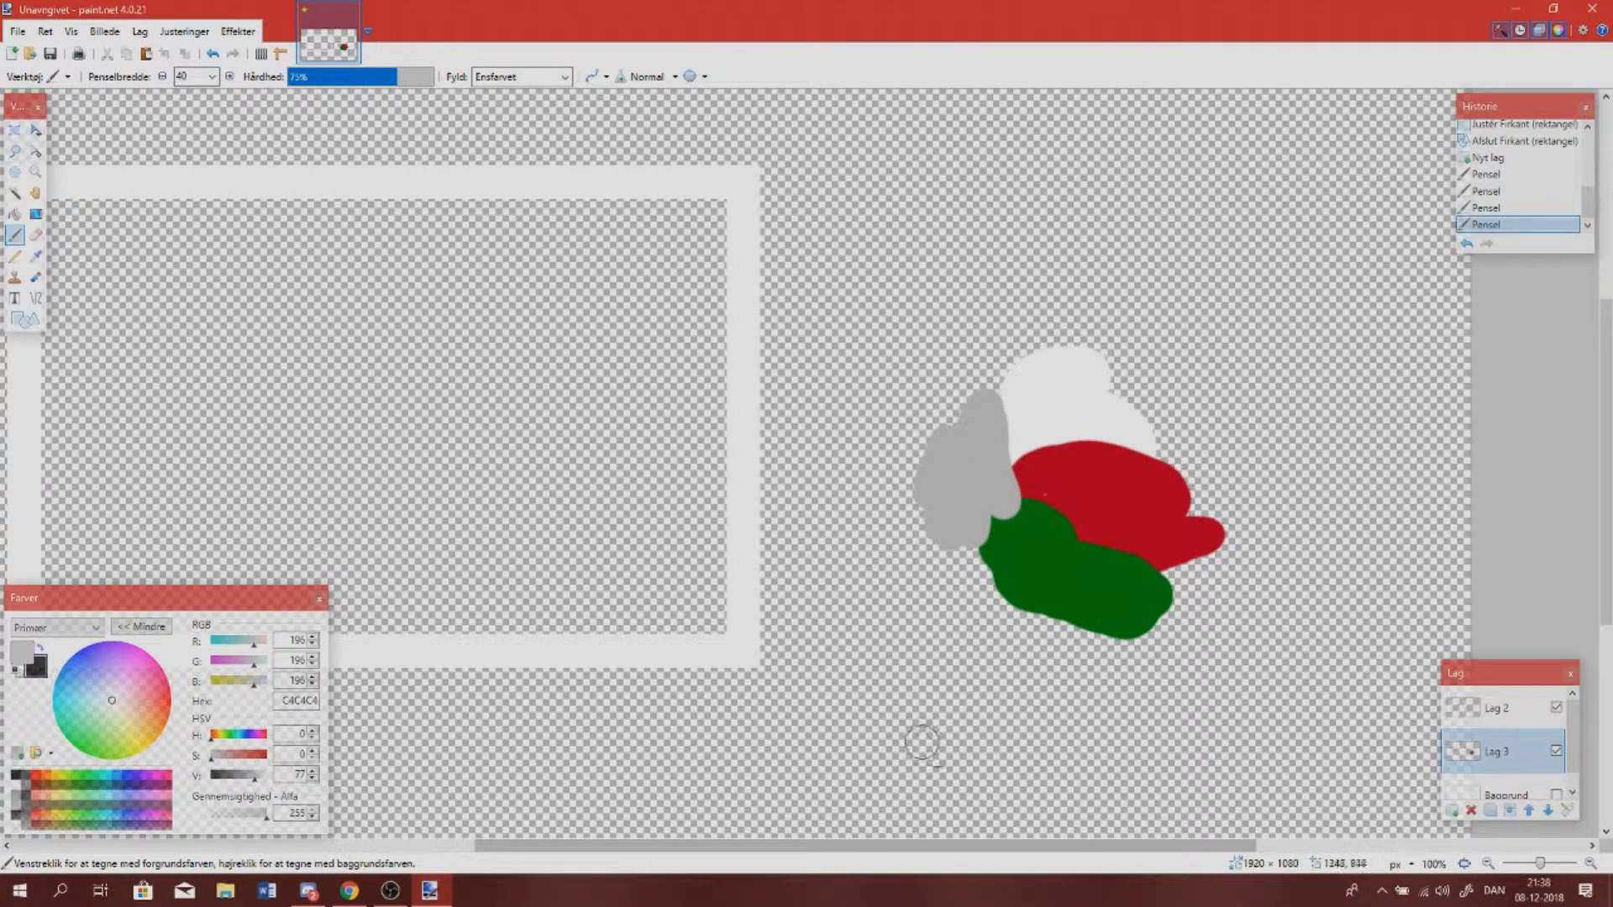
Make the layer containing the white frame the active layer
left_click_drag(929, 848, 762, 848)
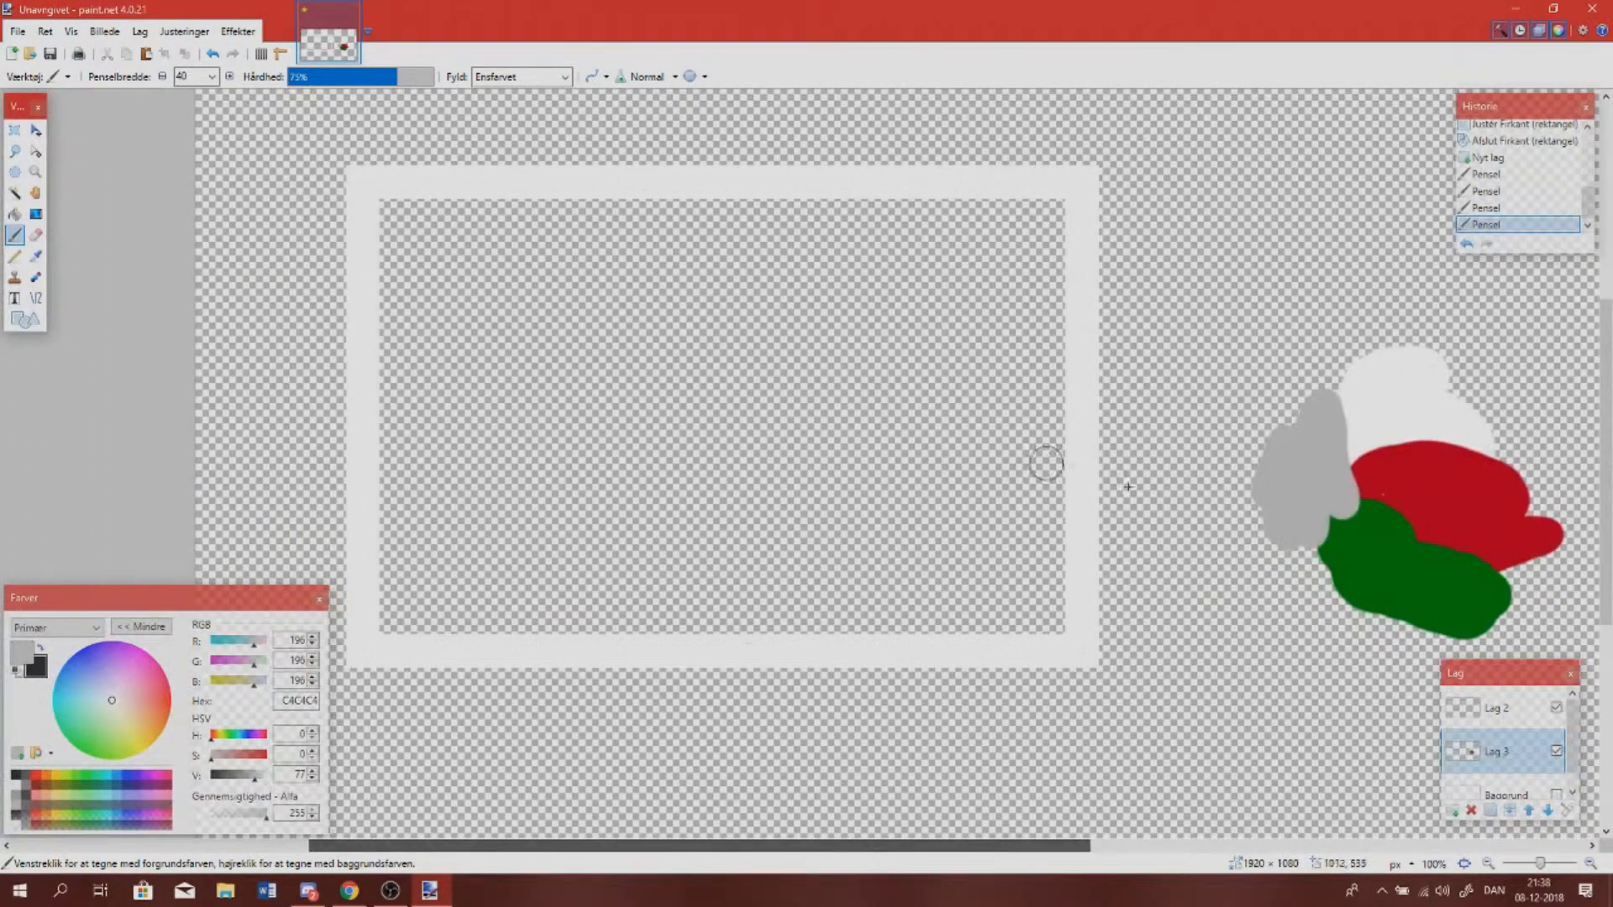
left_click(1475, 709)
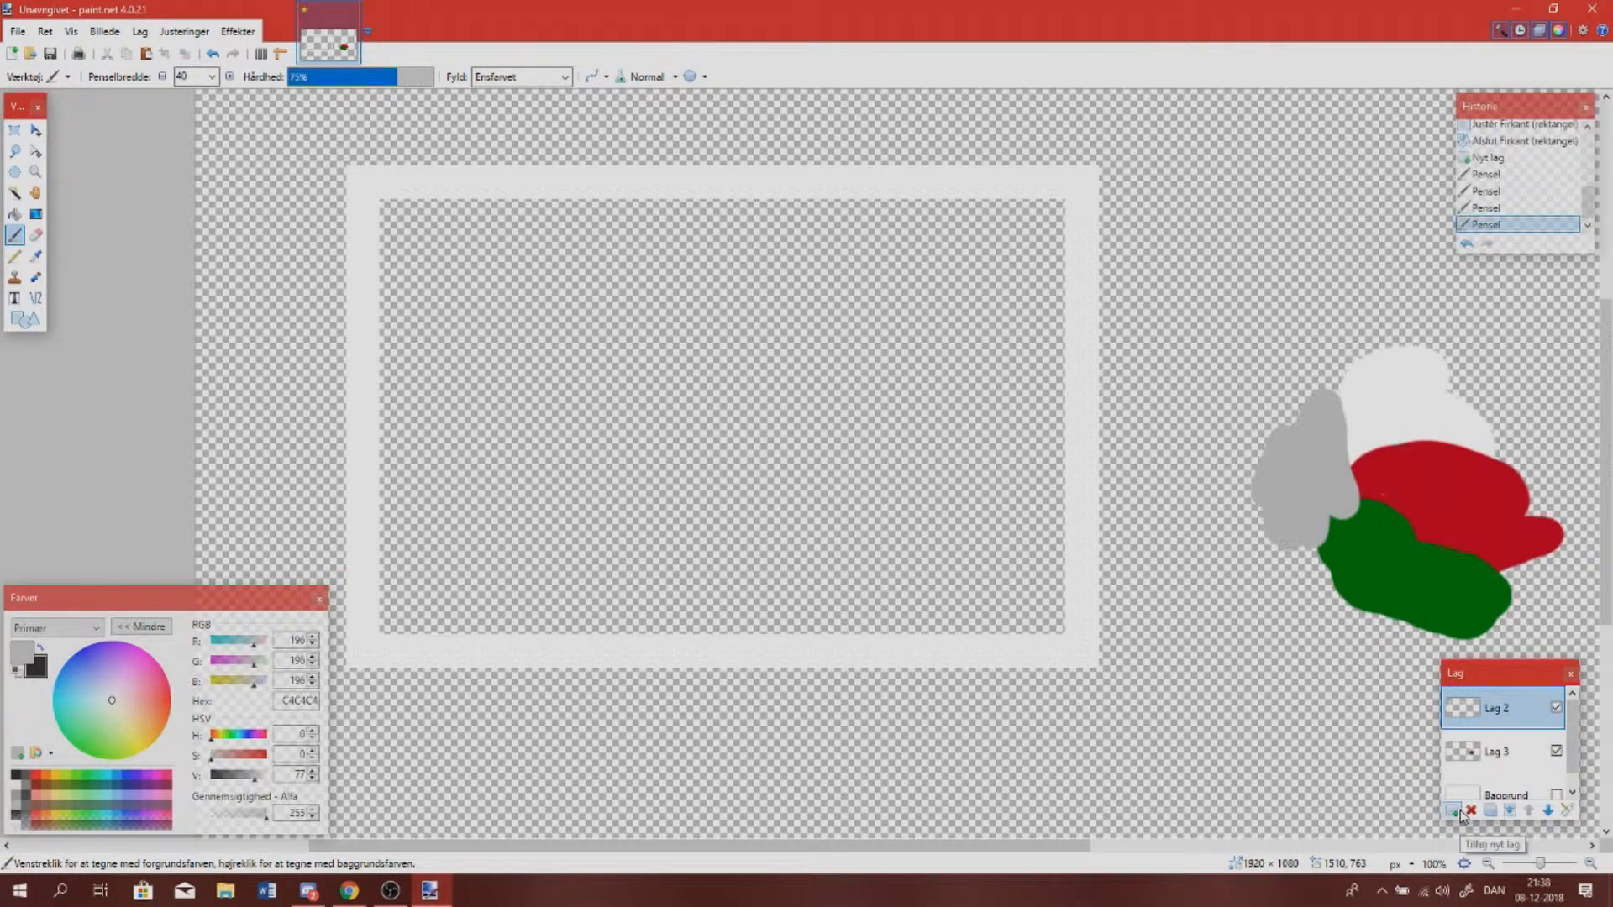
scroll(888, 617, "down", 1)
scroll(929, 734, "up", 1)
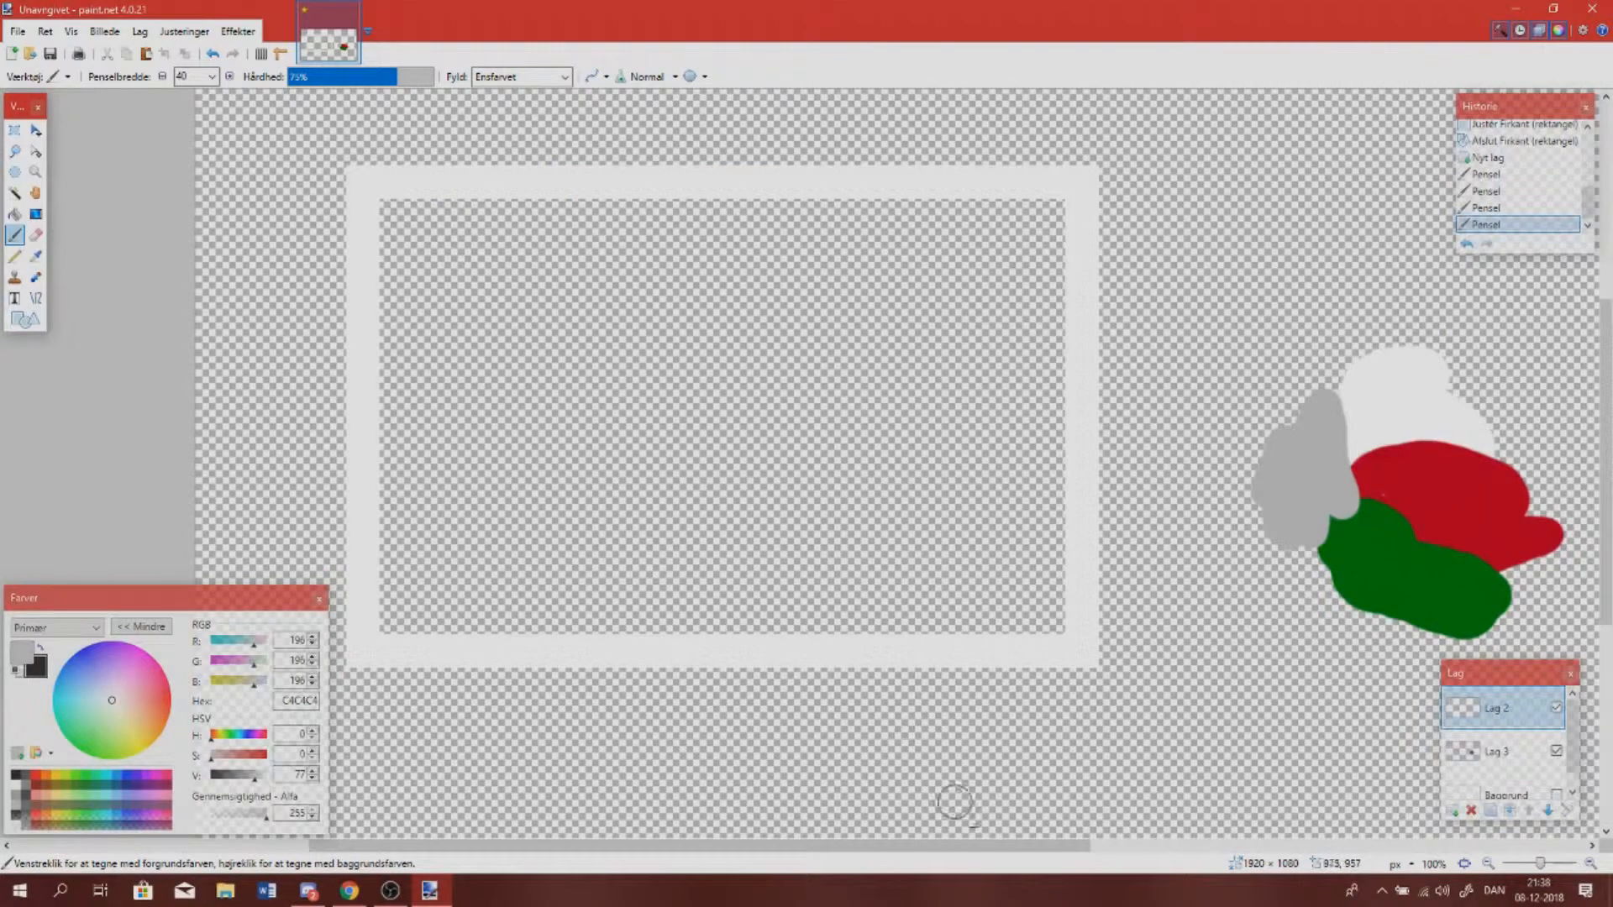
left_click_drag(1020, 847, 982, 852)
scroll(972, 810, "up", 2)
scroll(876, 629, "down", 1)
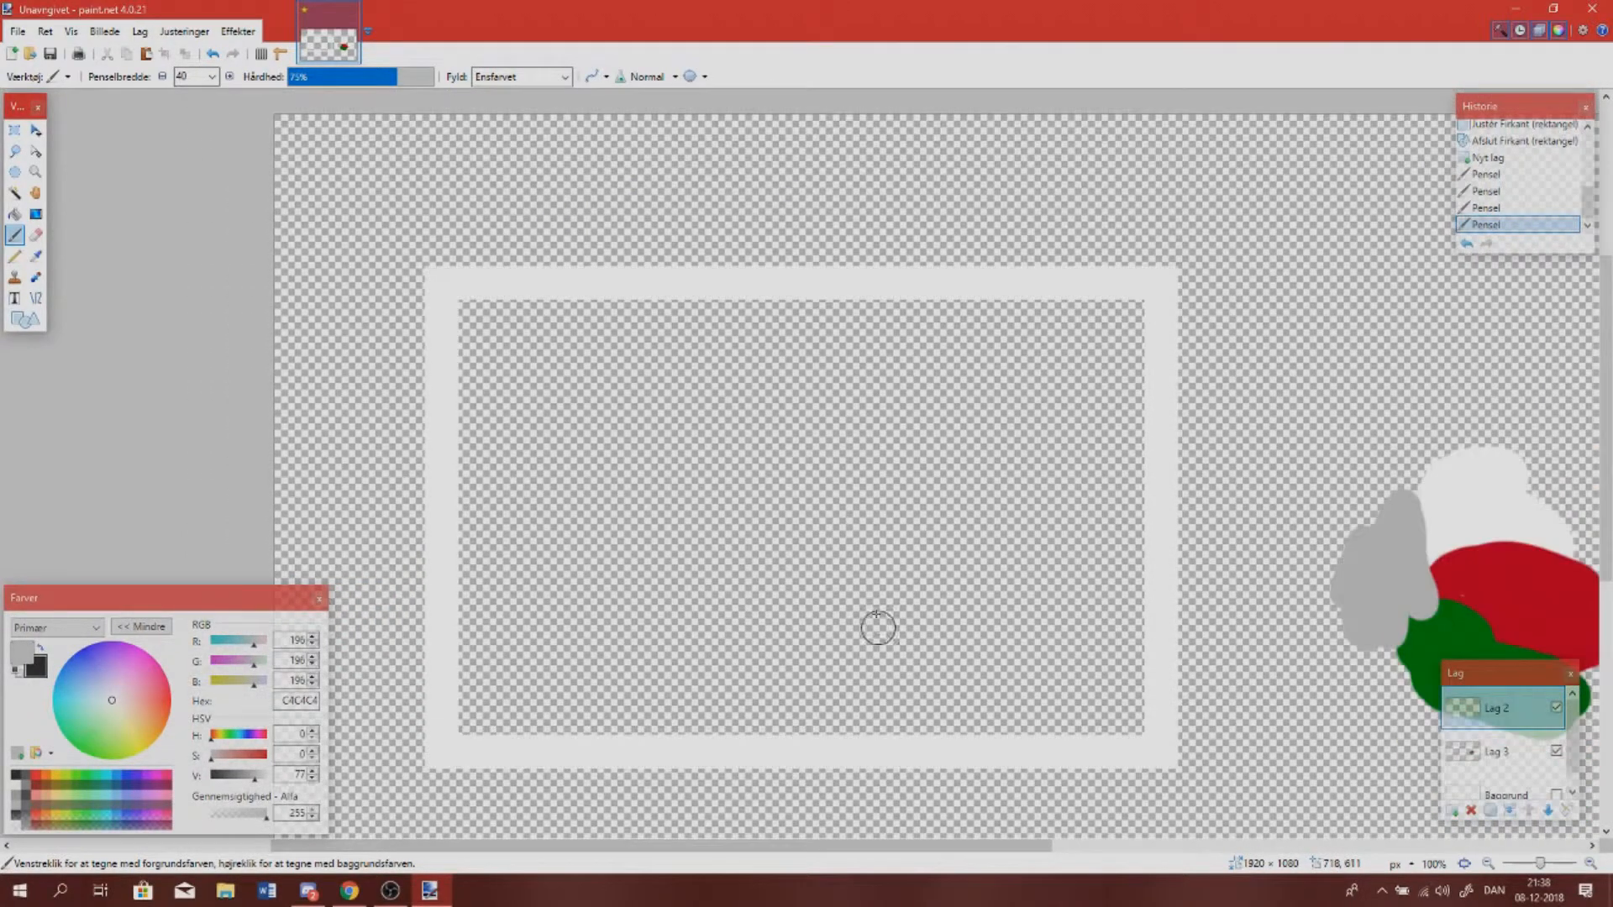
Set the Rectangle shape tool to draw filled shapes without an outline, using black (000000) as the primary colour
scroll(953, 529, "down", 1)
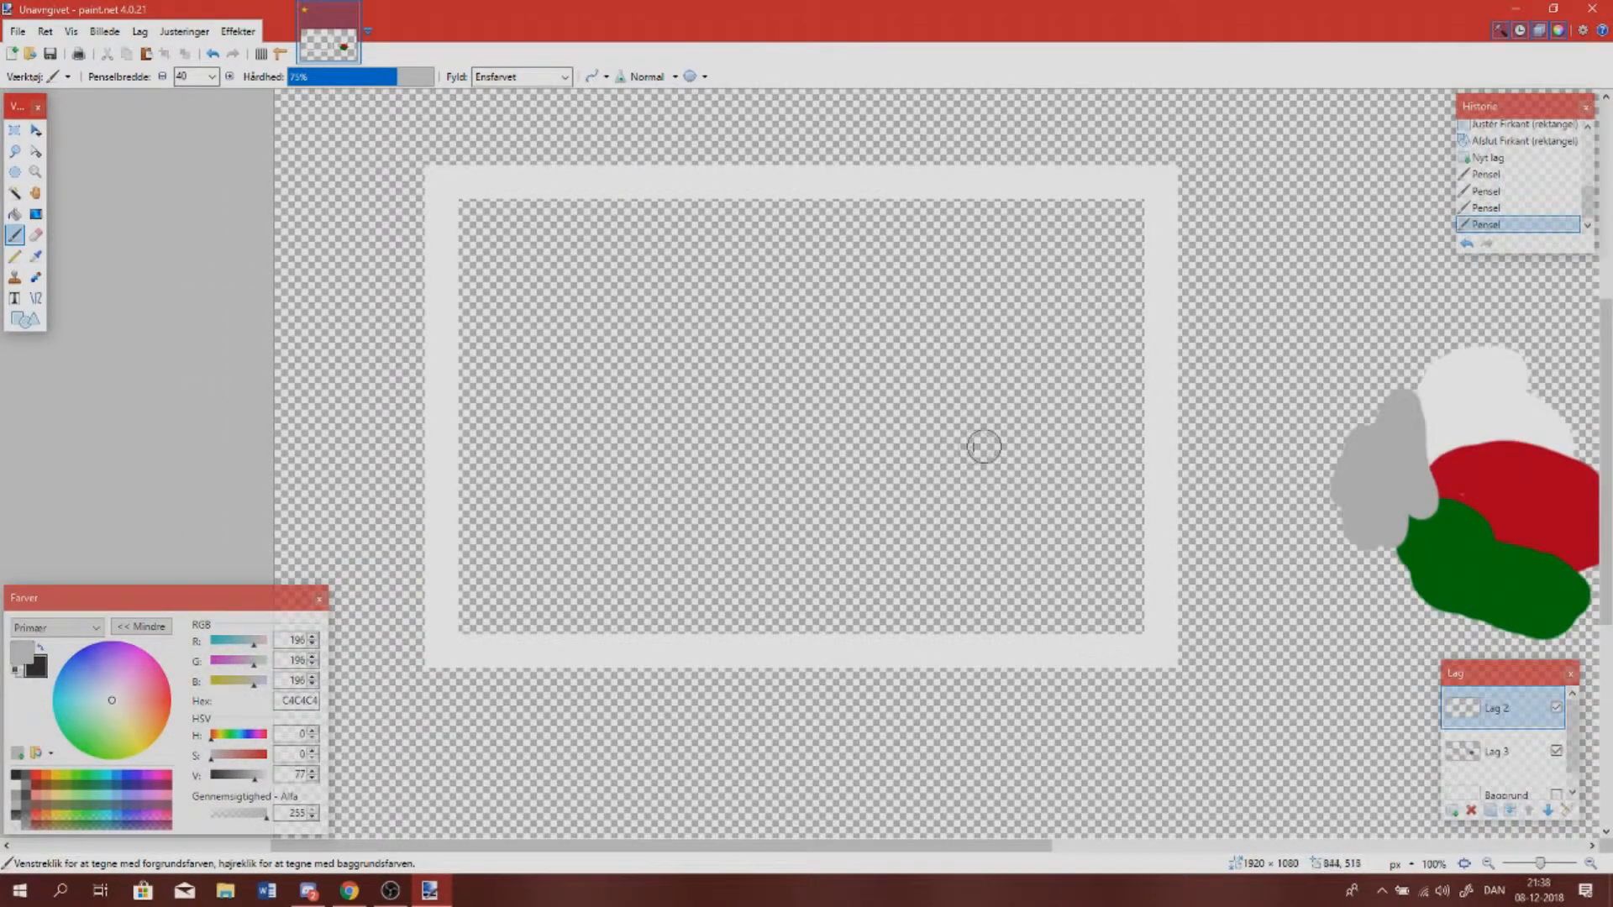
left_click(25, 319)
left_click(17, 776)
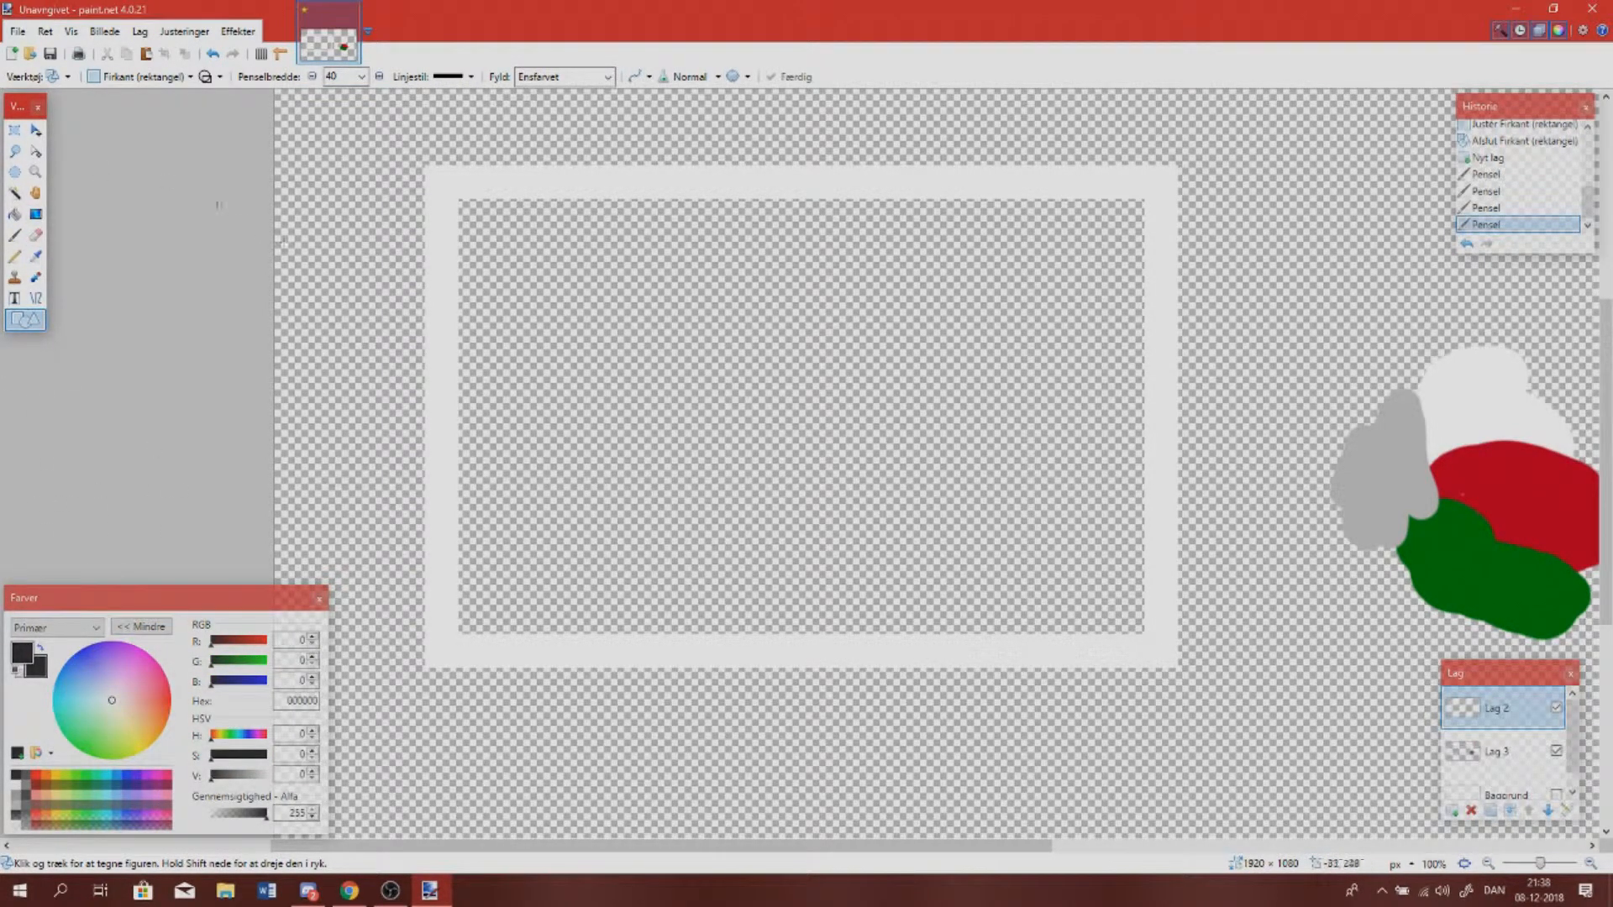
left_click(220, 76)
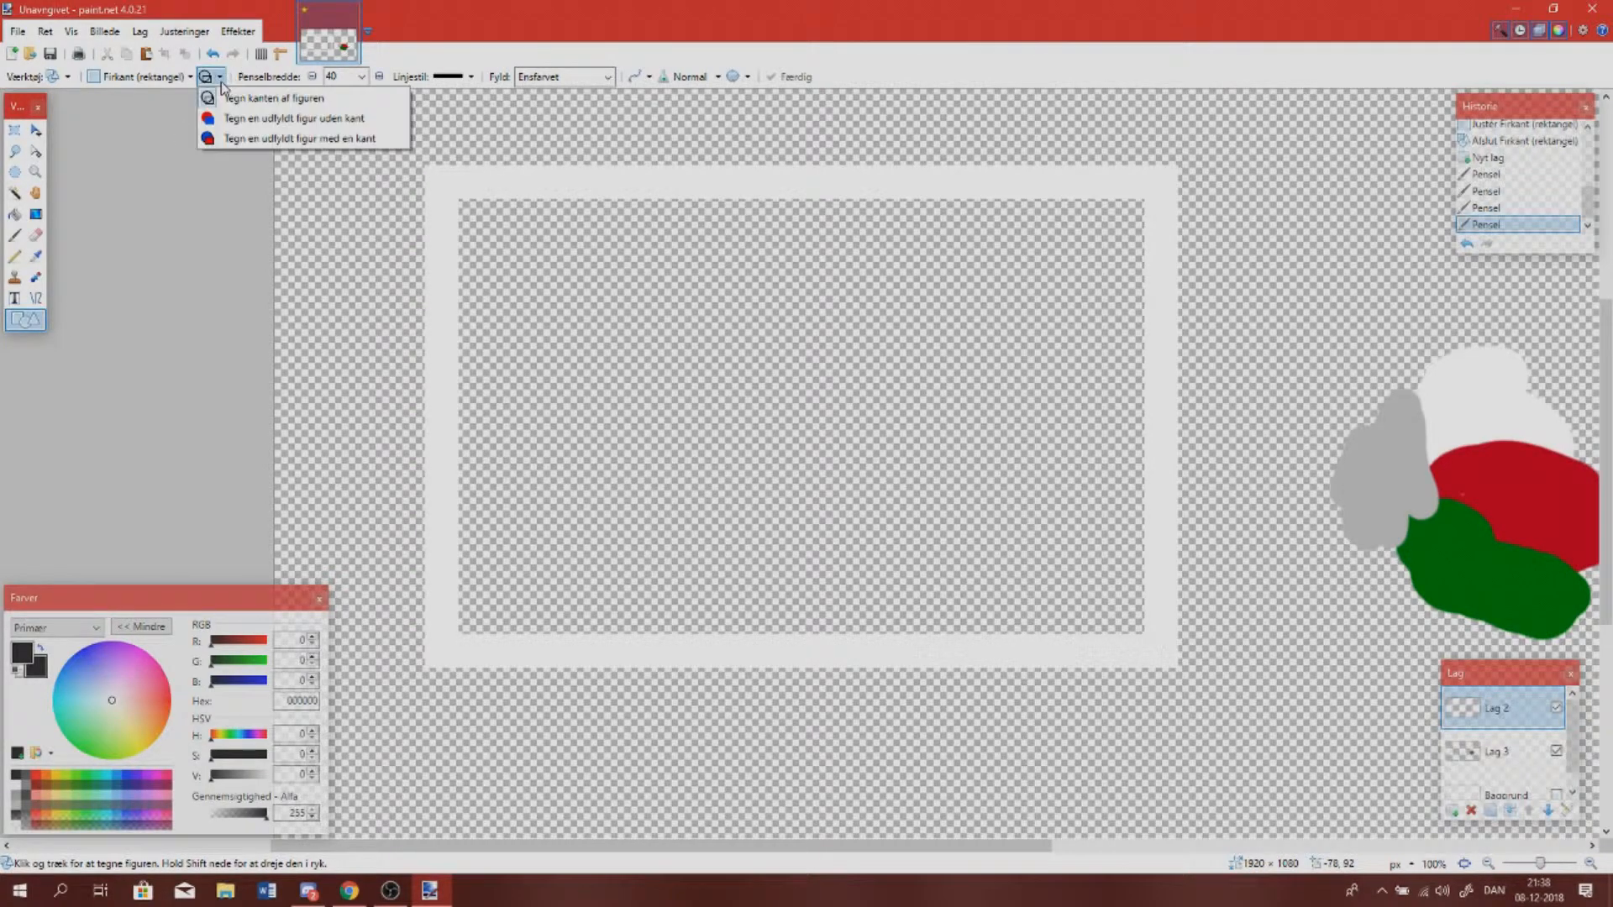
left_click(231, 112)
left_click_drag(378, 131, 809, 411)
key("ctrl+z")
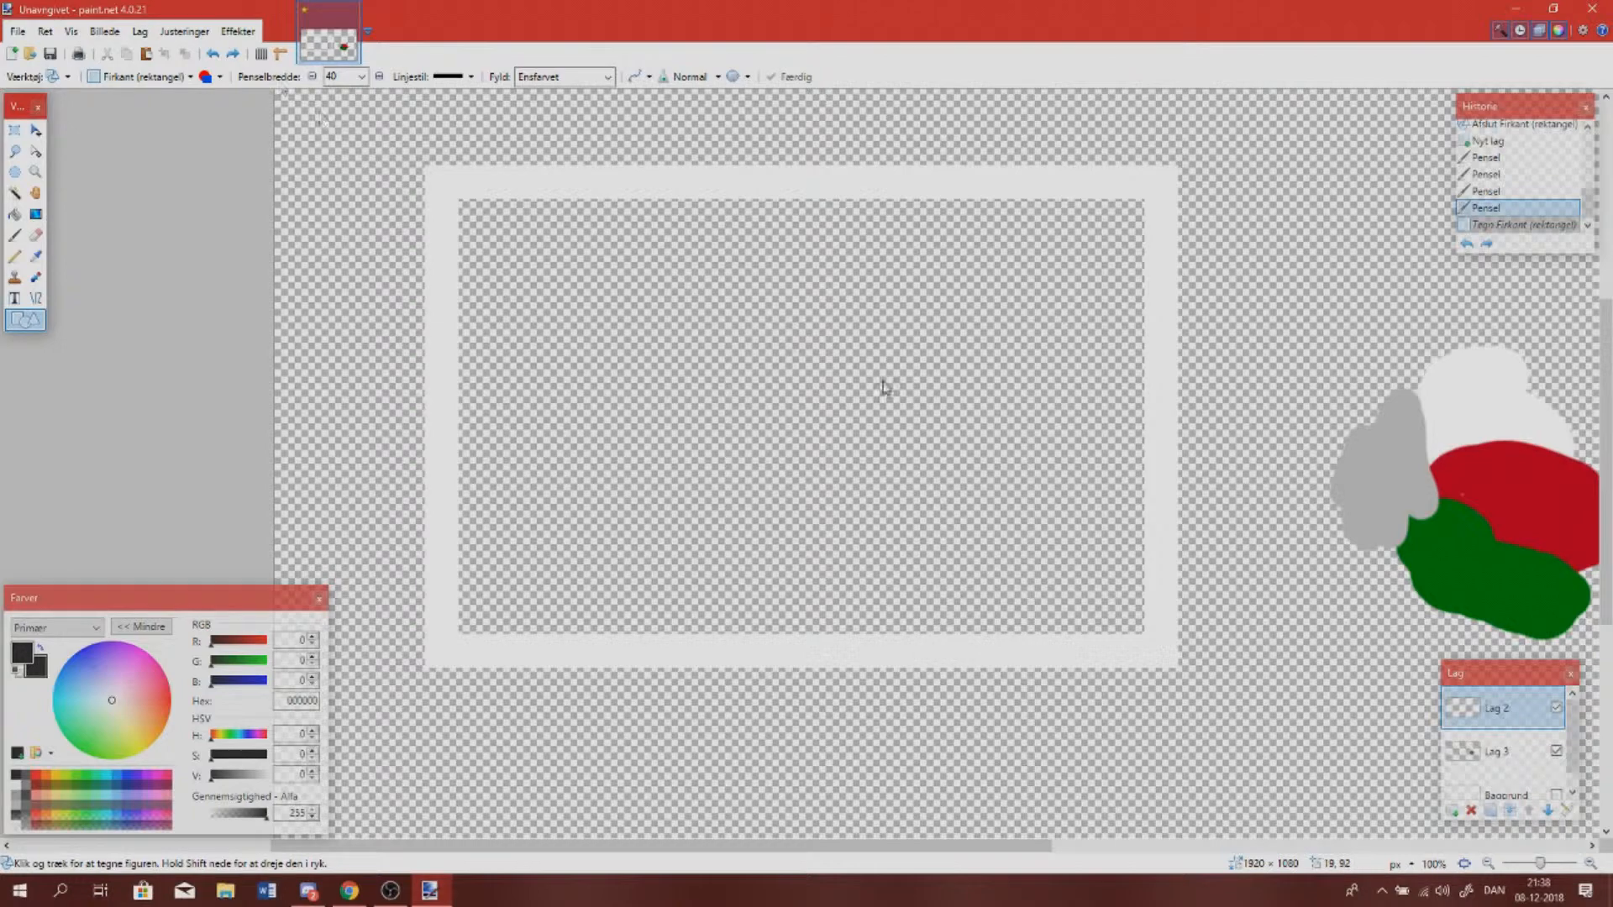
left_click_drag(385, 121, 850, 362)
key("ctrl+z")
left_click_drag(363, 128, 824, 375)
key("ctrl+z")
left_click_drag(370, 131, 892, 504)
key("ctrl+z")
scroll(656, 582, "up", 2)
scroll(658, 566, "down", 3)
scroll(659, 565, "up", 1)
scroll(617, 578, "up", 3)
scroll(618, 573, "down", 4)
scroll(619, 577, "up", 1)
scroll(619, 577, "up", 3)
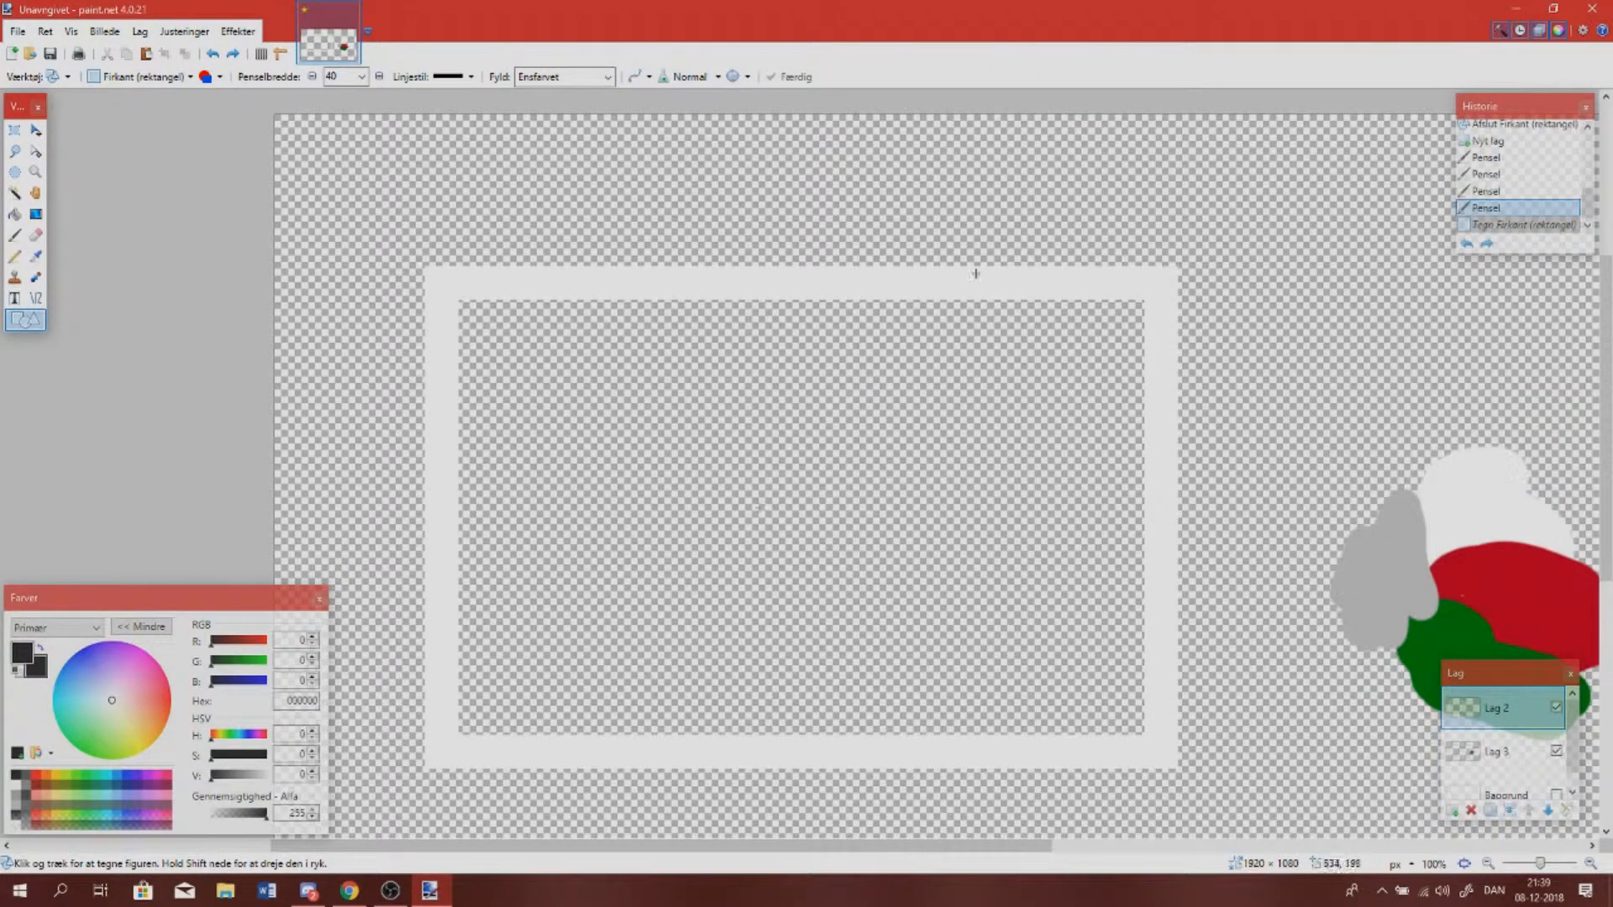
Draw a black filled rectangle about 941 × 582 px over the frame's upper-right part and a smaller square over its lower-left corner
left_click_drag(527, 184, 1319, 671)
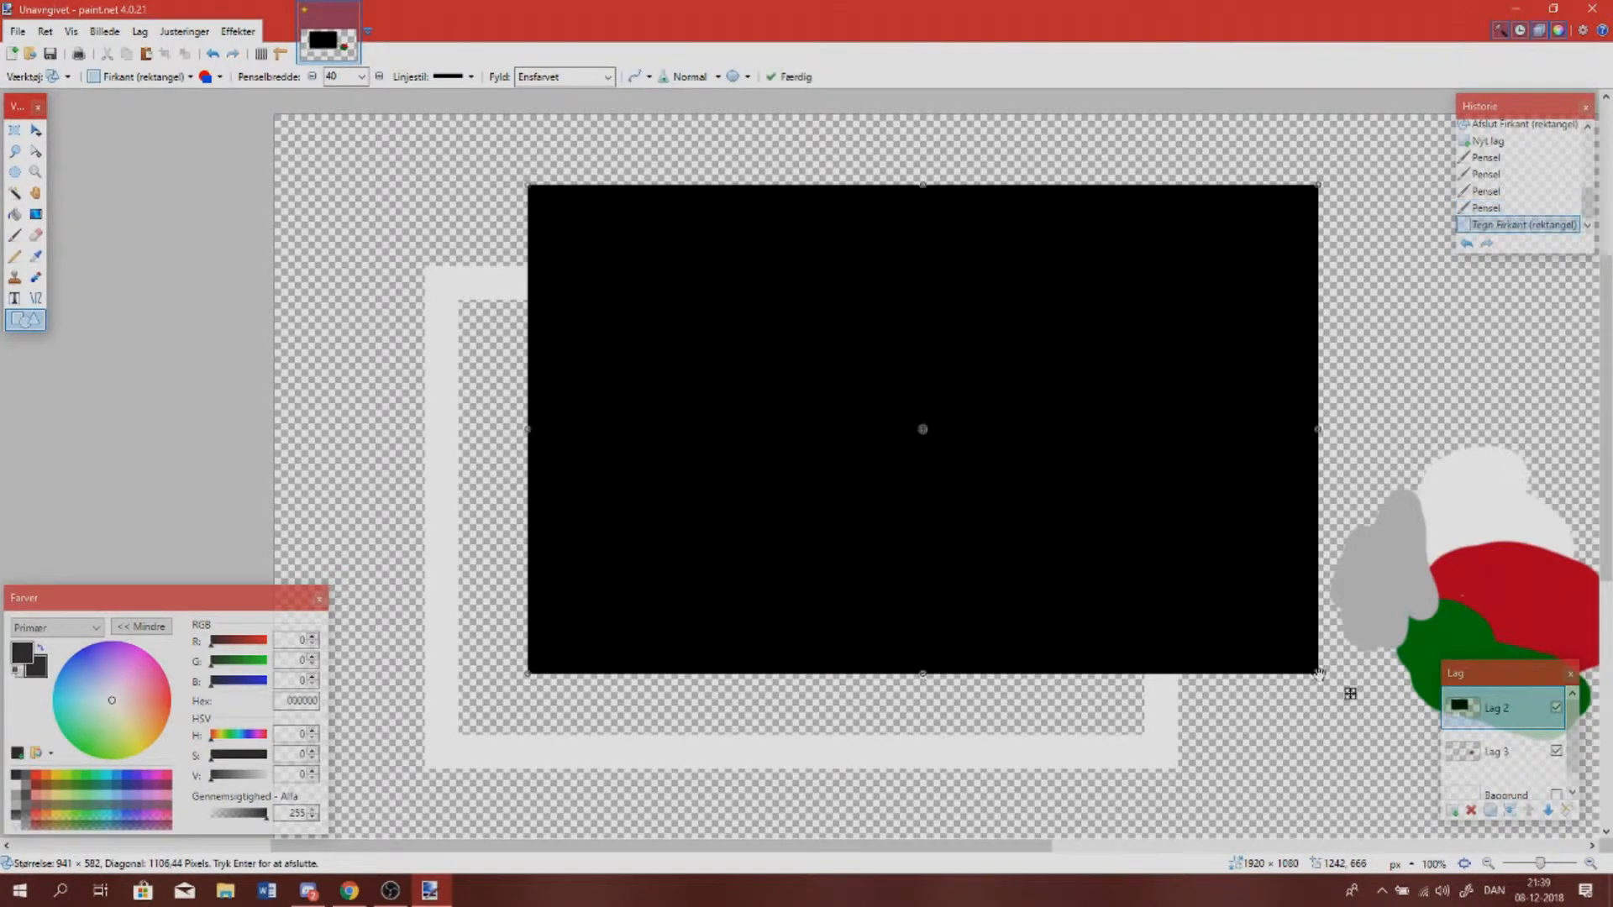
key("Return")
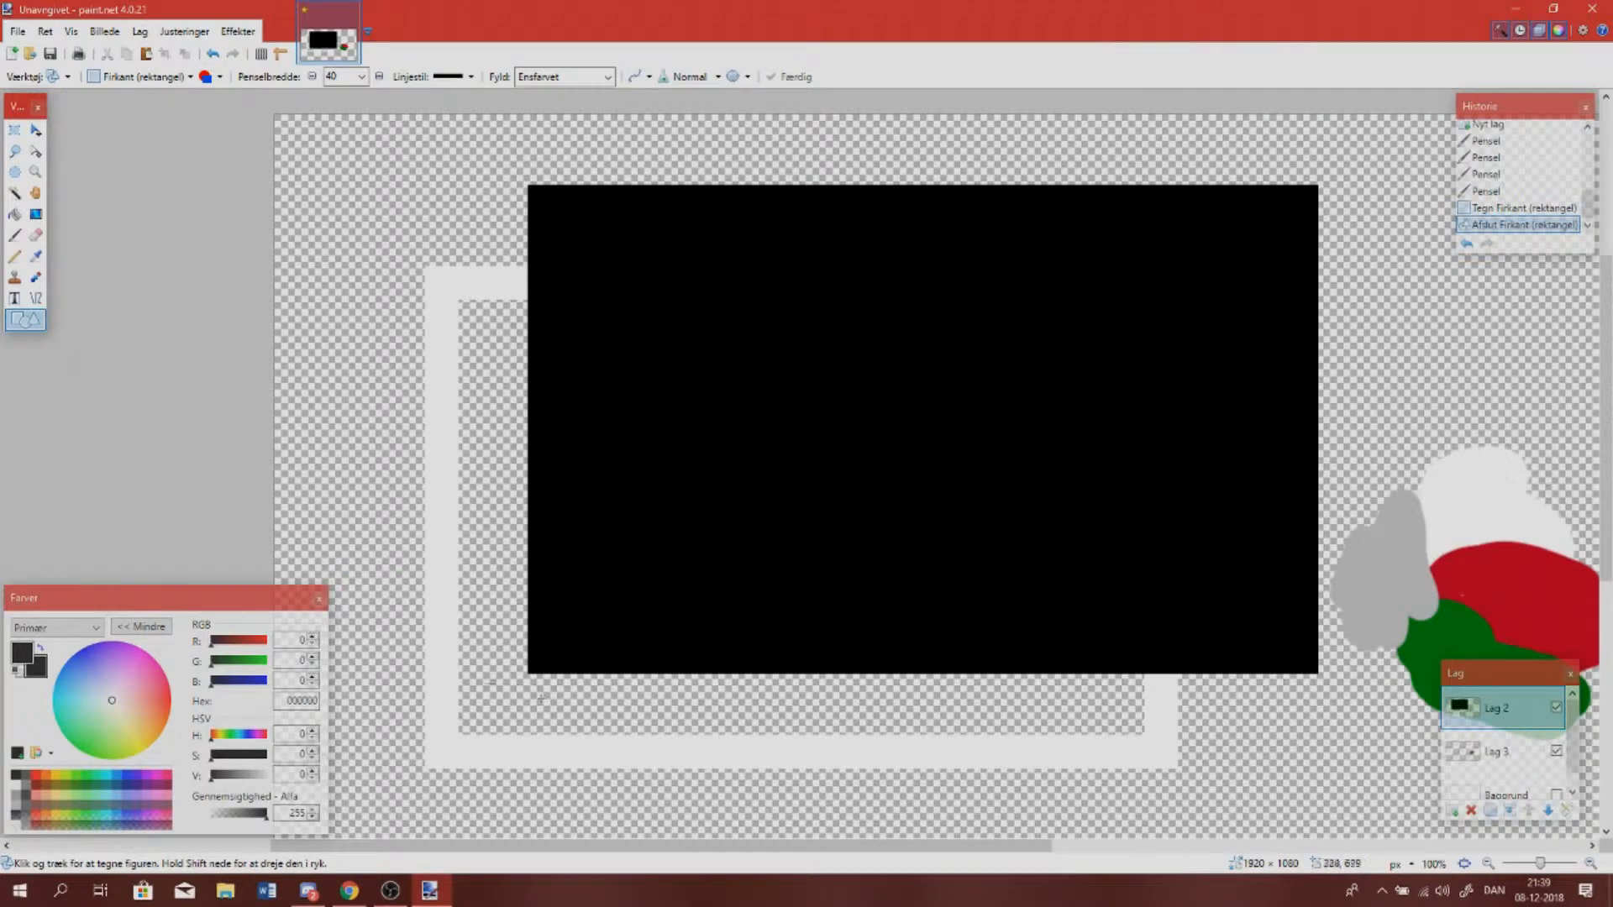
scroll(397, 689, "down", 1)
left_click_drag(389, 519, 592, 722)
key("Return")
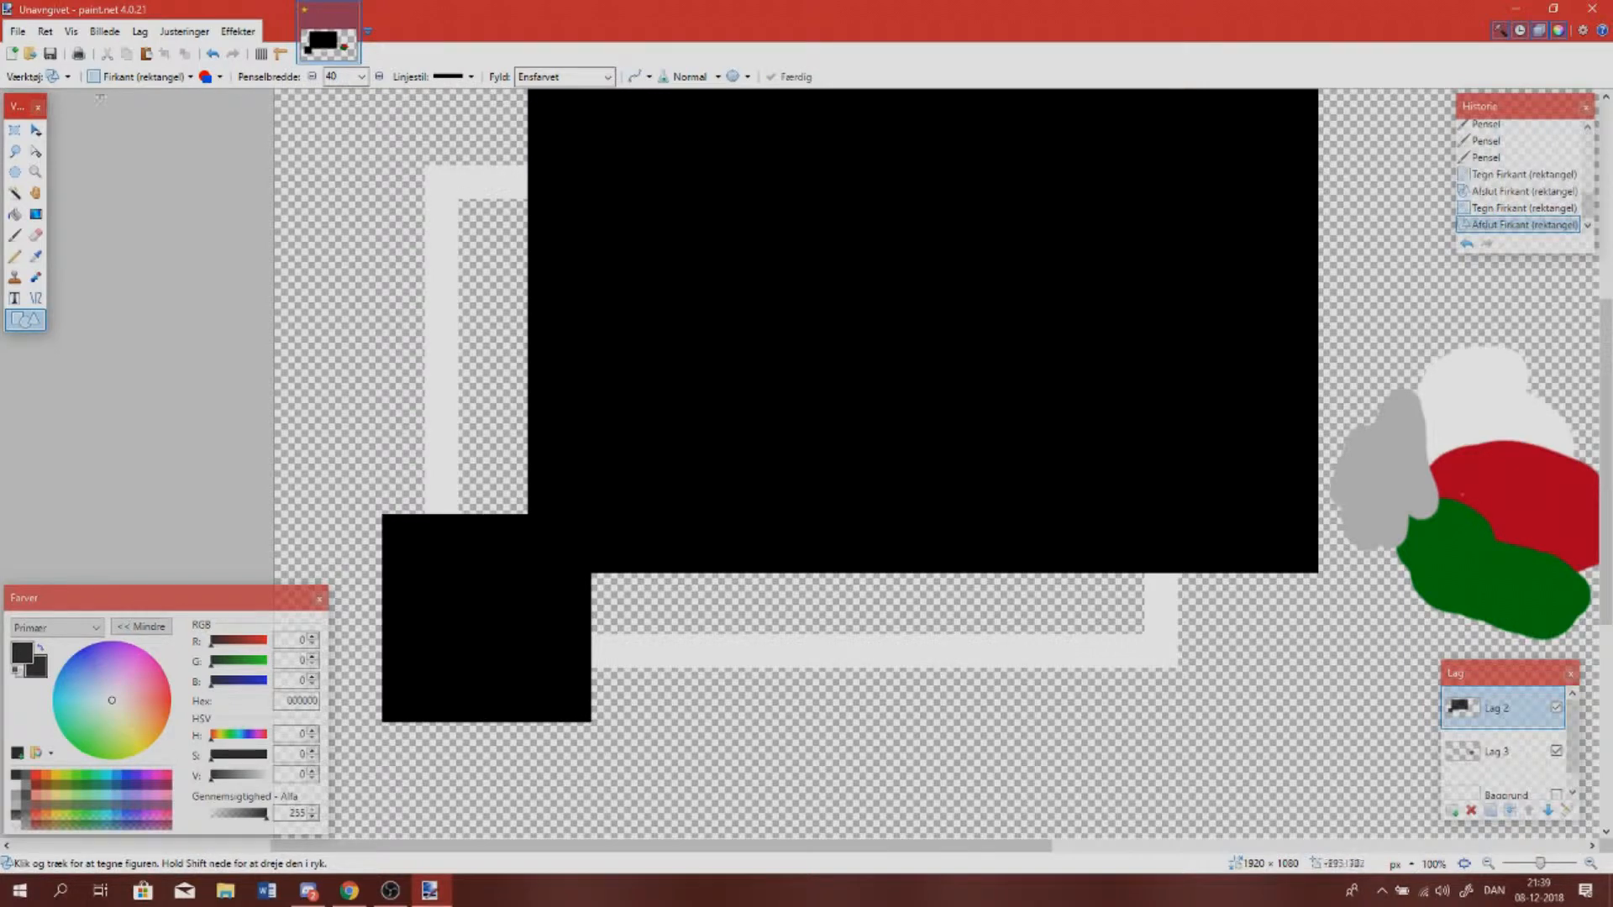
Select the joined black shapes with the Magic Wand and try its other area limit mode
left_click(14, 195)
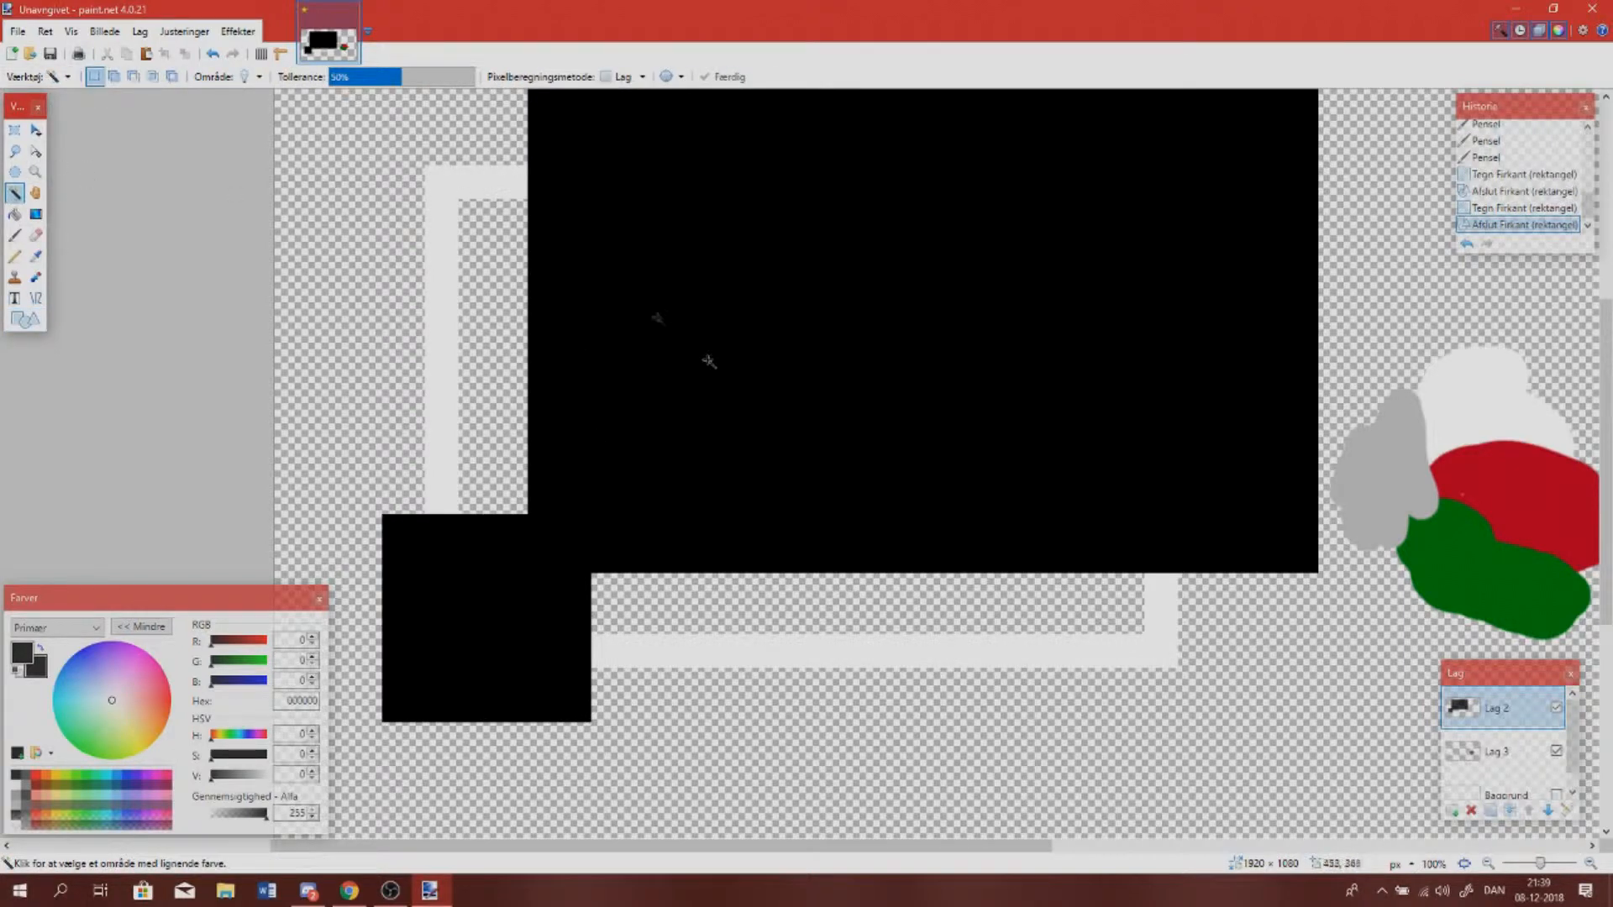
left_click(635, 394)
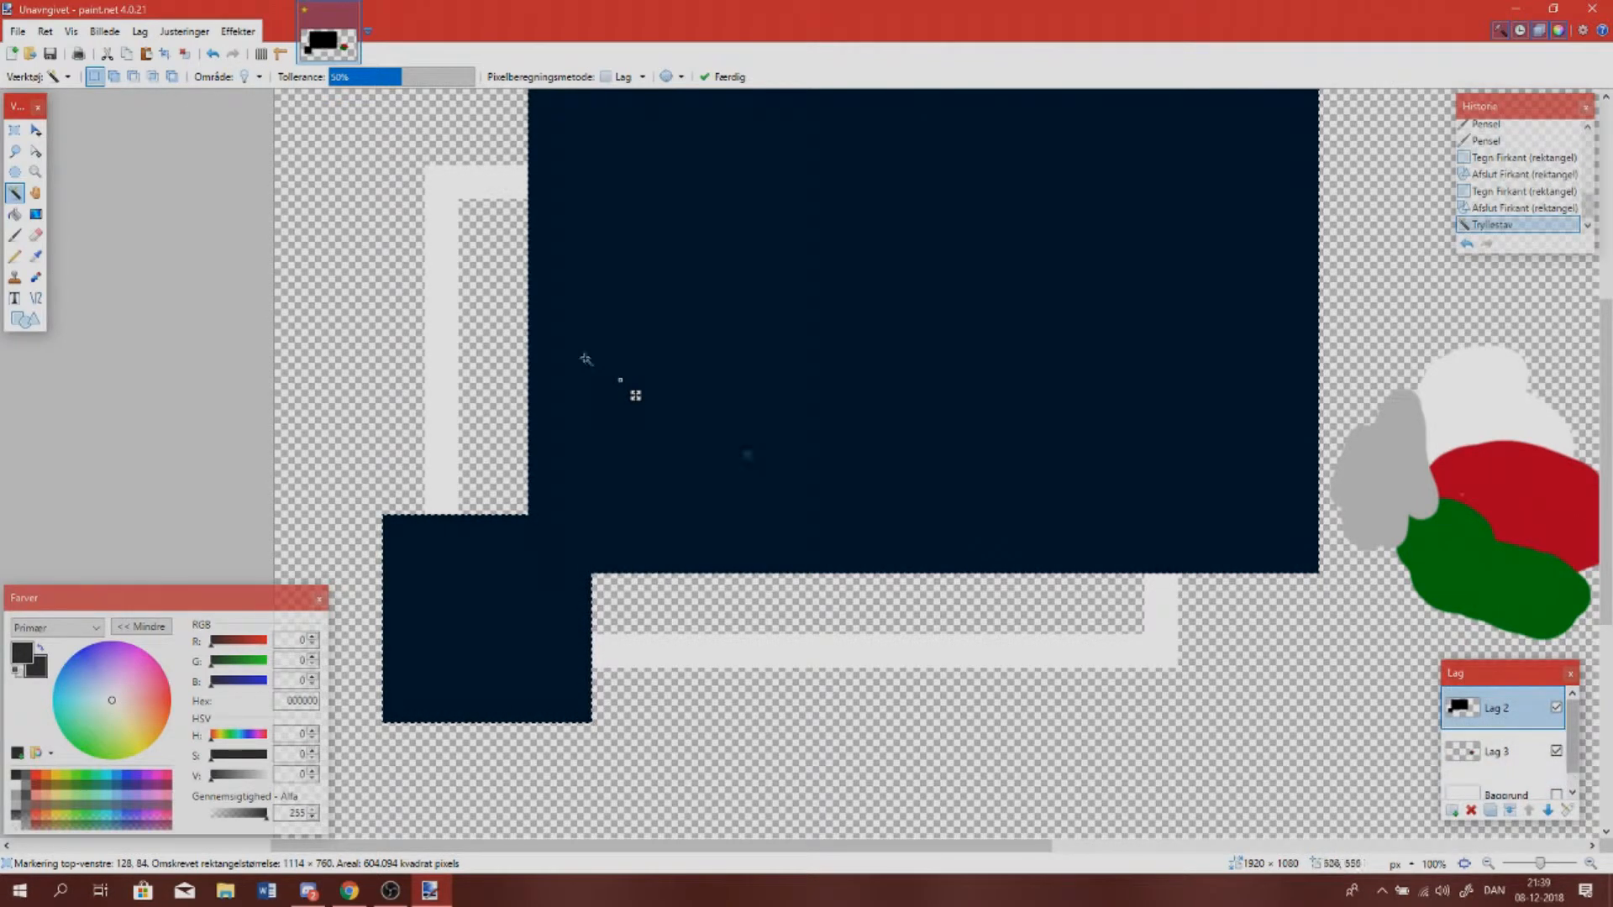
left_click(246, 78)
left_click(245, 78)
left_click(246, 78)
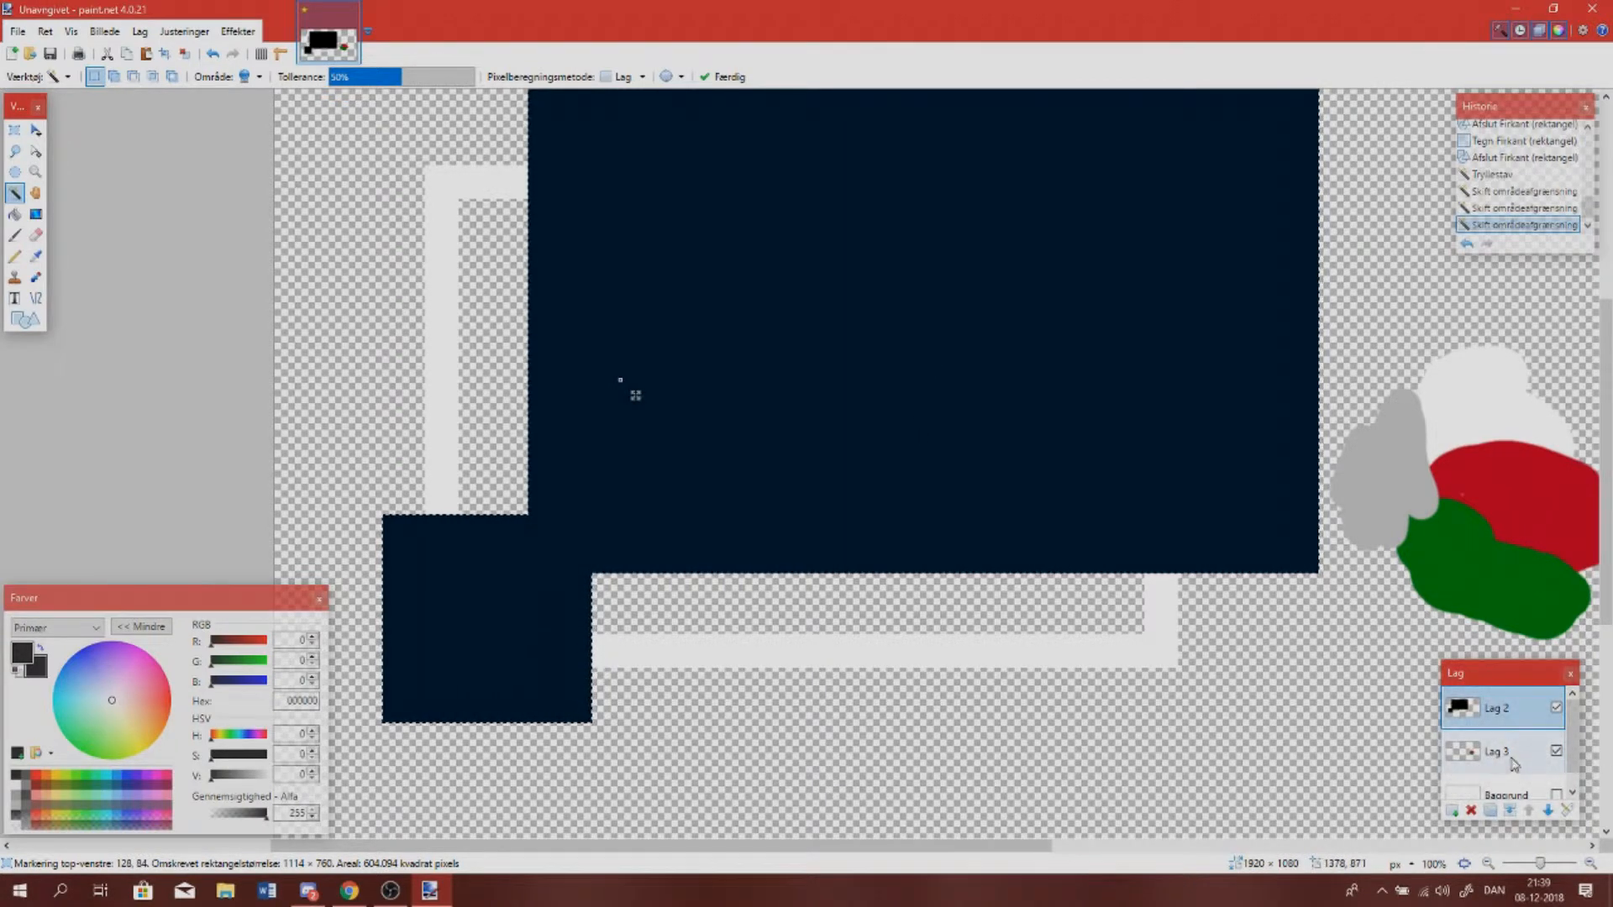
Undo the Magic Wand selection and both black rectangles drawn on the frame's layer
key("ctrl+z")
key("ctrl+z")
key("ctrl+z")
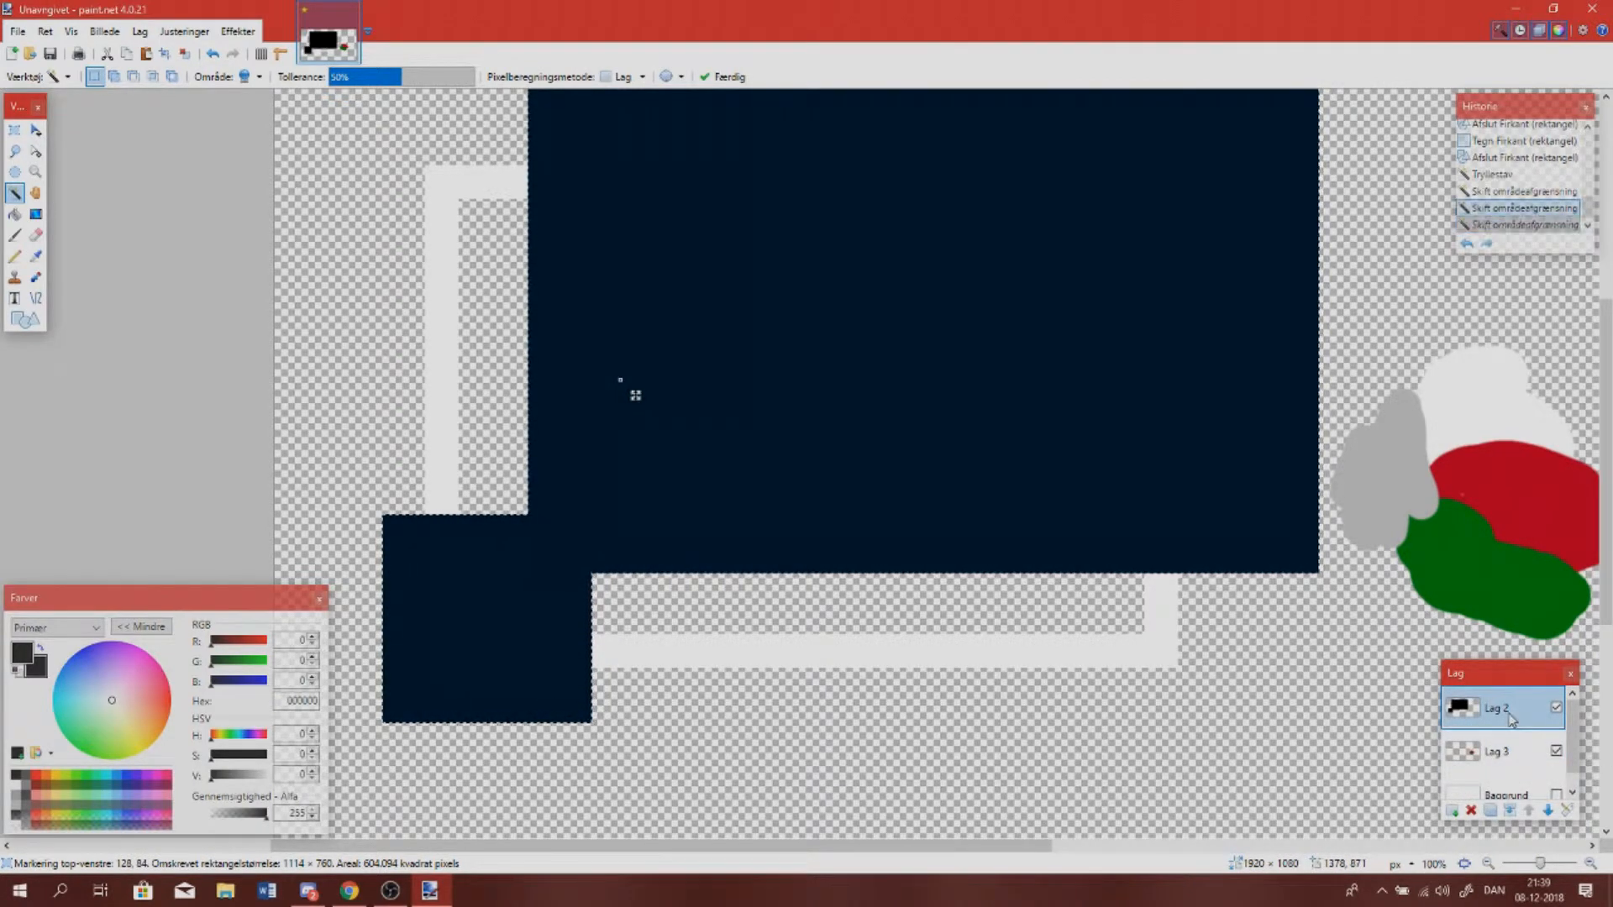
key("ctrl+z")
key("ctrl+z")
key("ctrl+z")
key("ctrl+z")
key("ctrl+z")
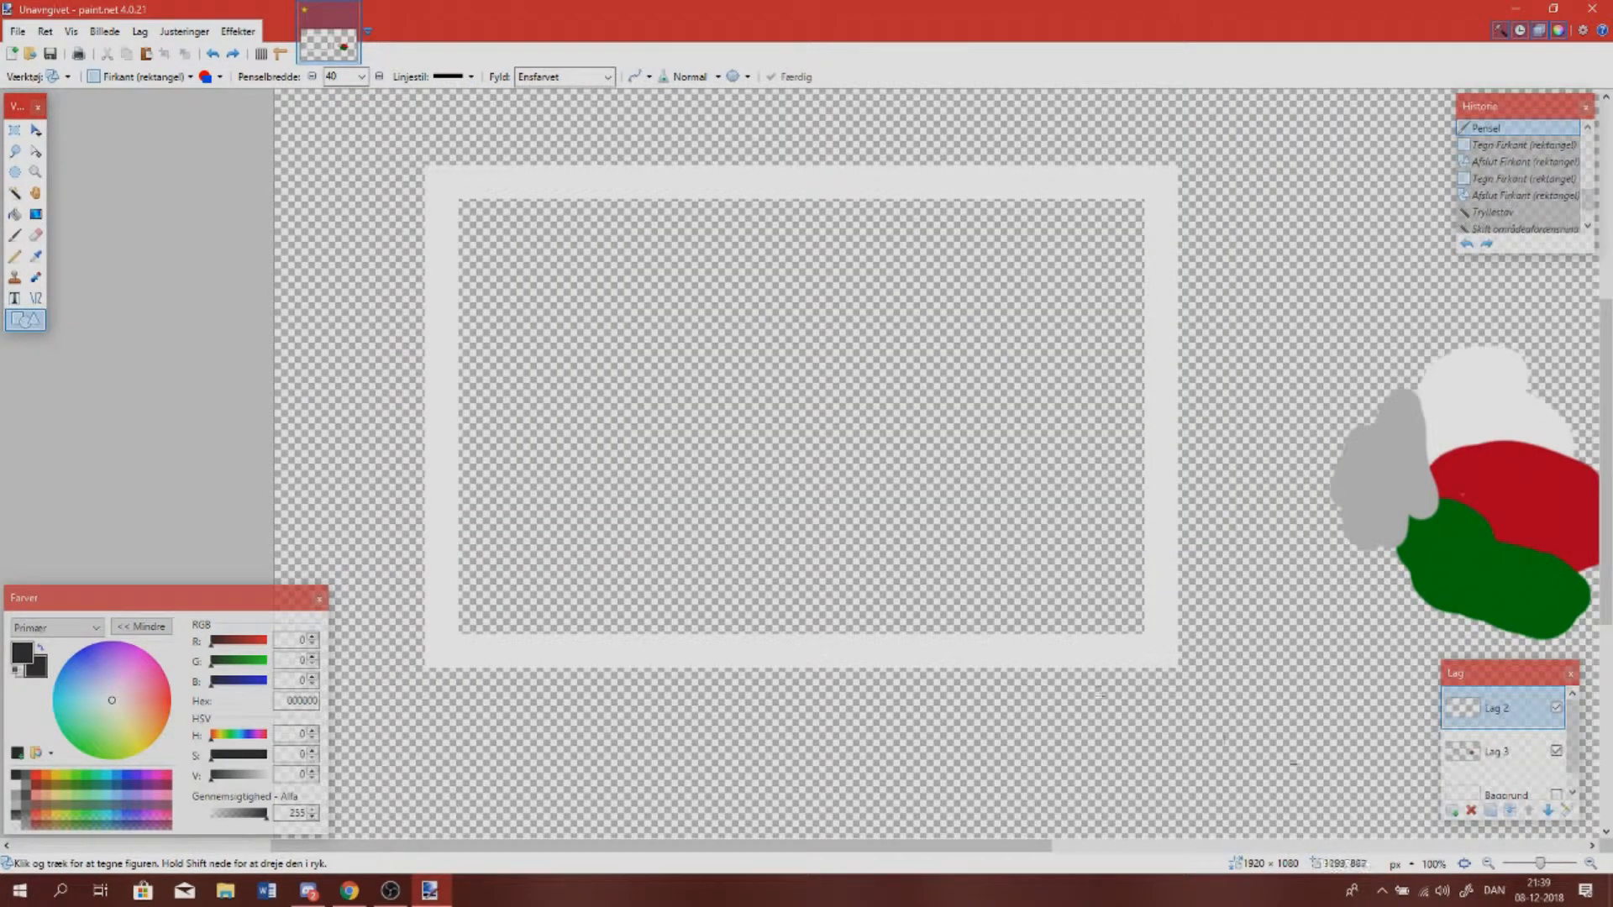
On a new layer above the frame, place black rectangles over its upper-right part and lower-left corner, the latter about 263 × 333 px
left_click(1452, 810)
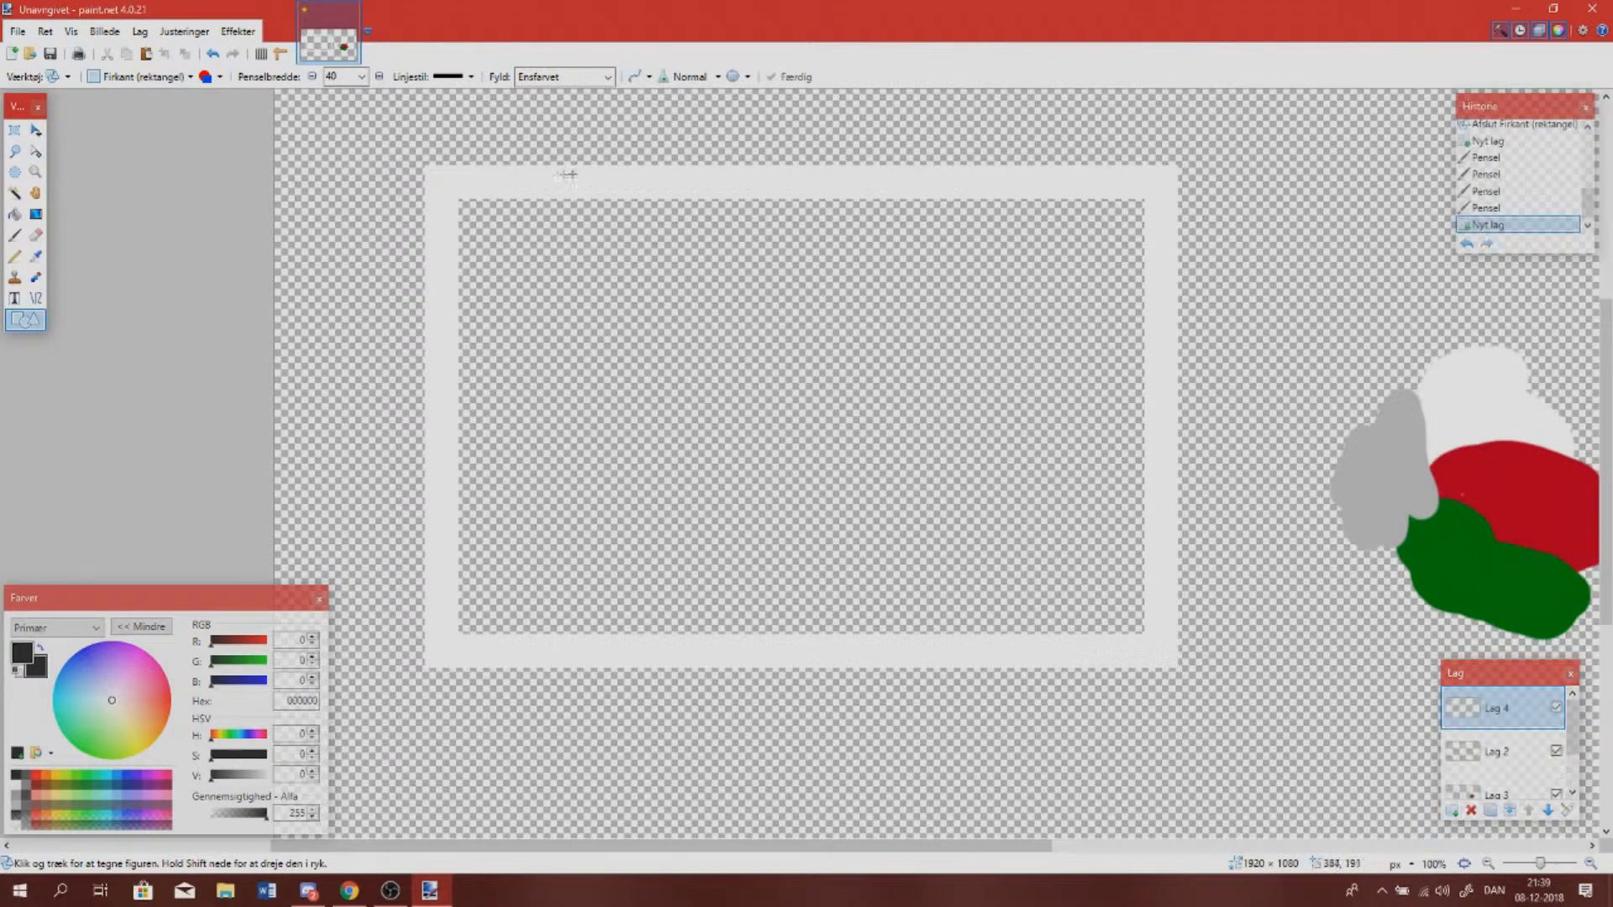
left_click_drag(591, 128, 1306, 592)
left_click_drag(857, 396, 766, 388)
key("Return")
left_click_drag(688, 478, 705, 471)
key("Return")
left_click_drag(345, 525, 564, 803)
left_click_drag(512, 707, 526, 686)
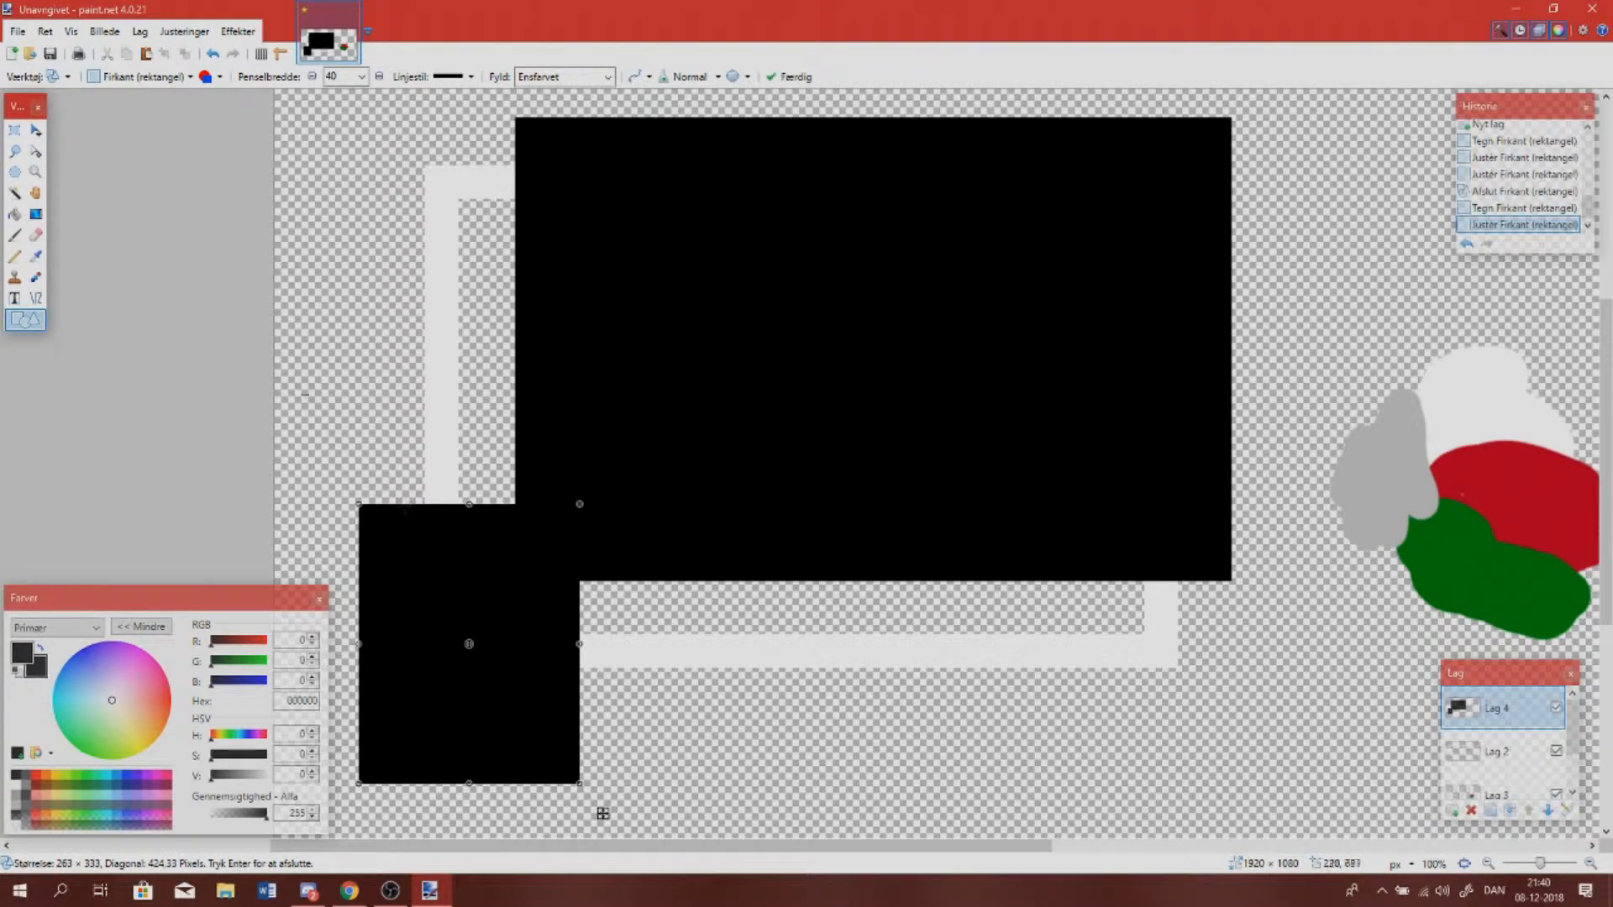
Select the black shapes with the Magic Wand, fill that area on the white frame's layer with alpha 0, and deselect
left_click(14, 193)
left_click(954, 461)
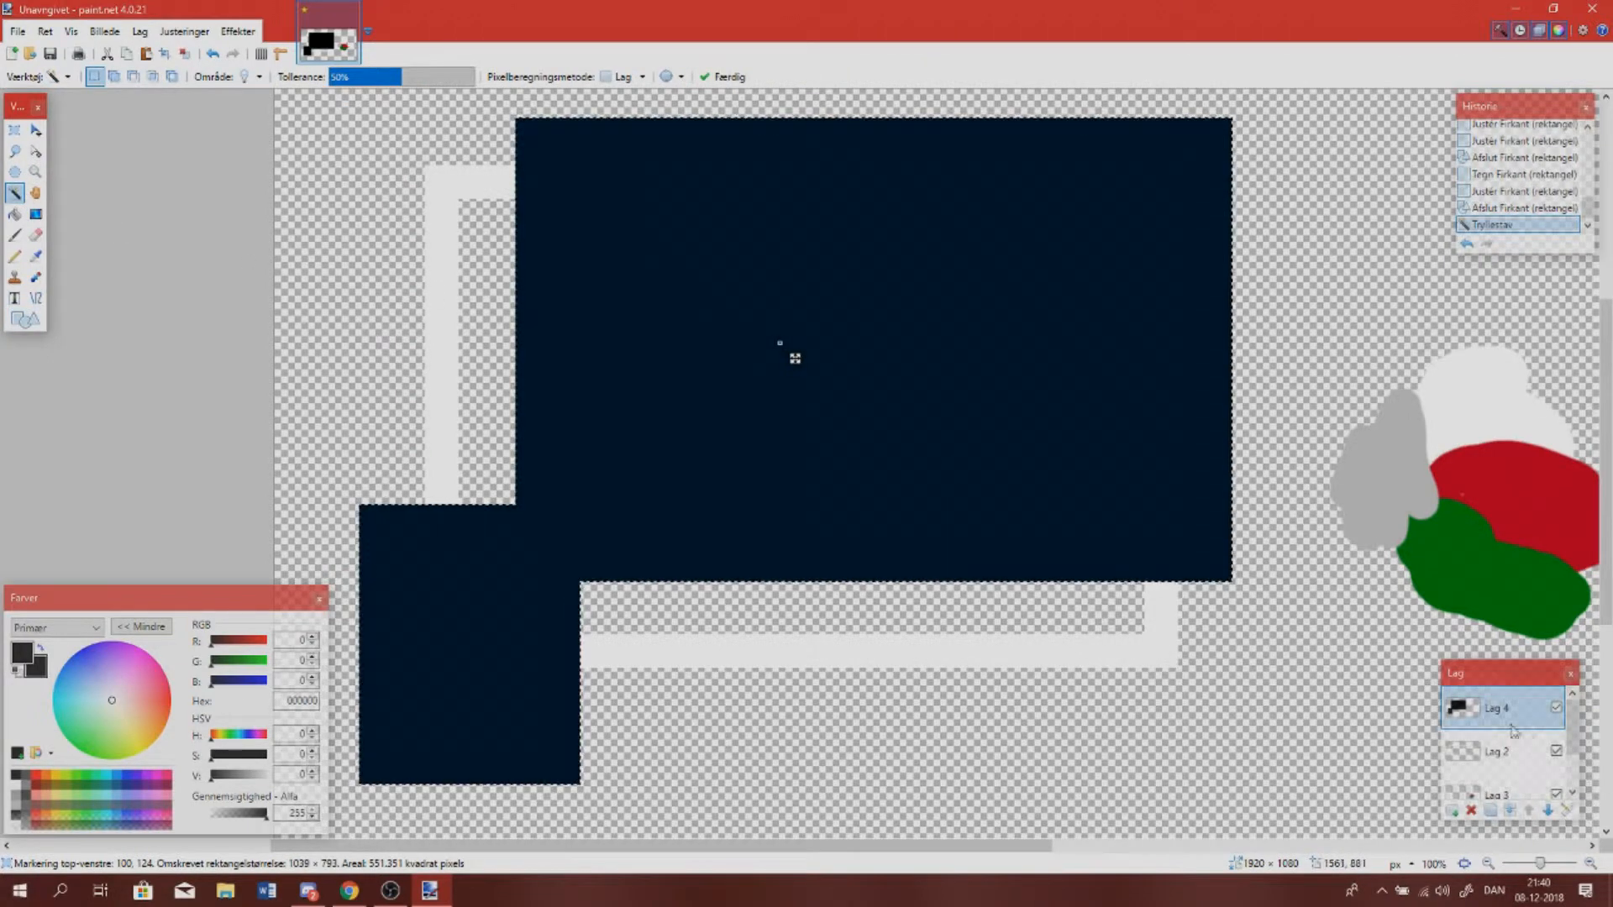
left_click(1503, 752)
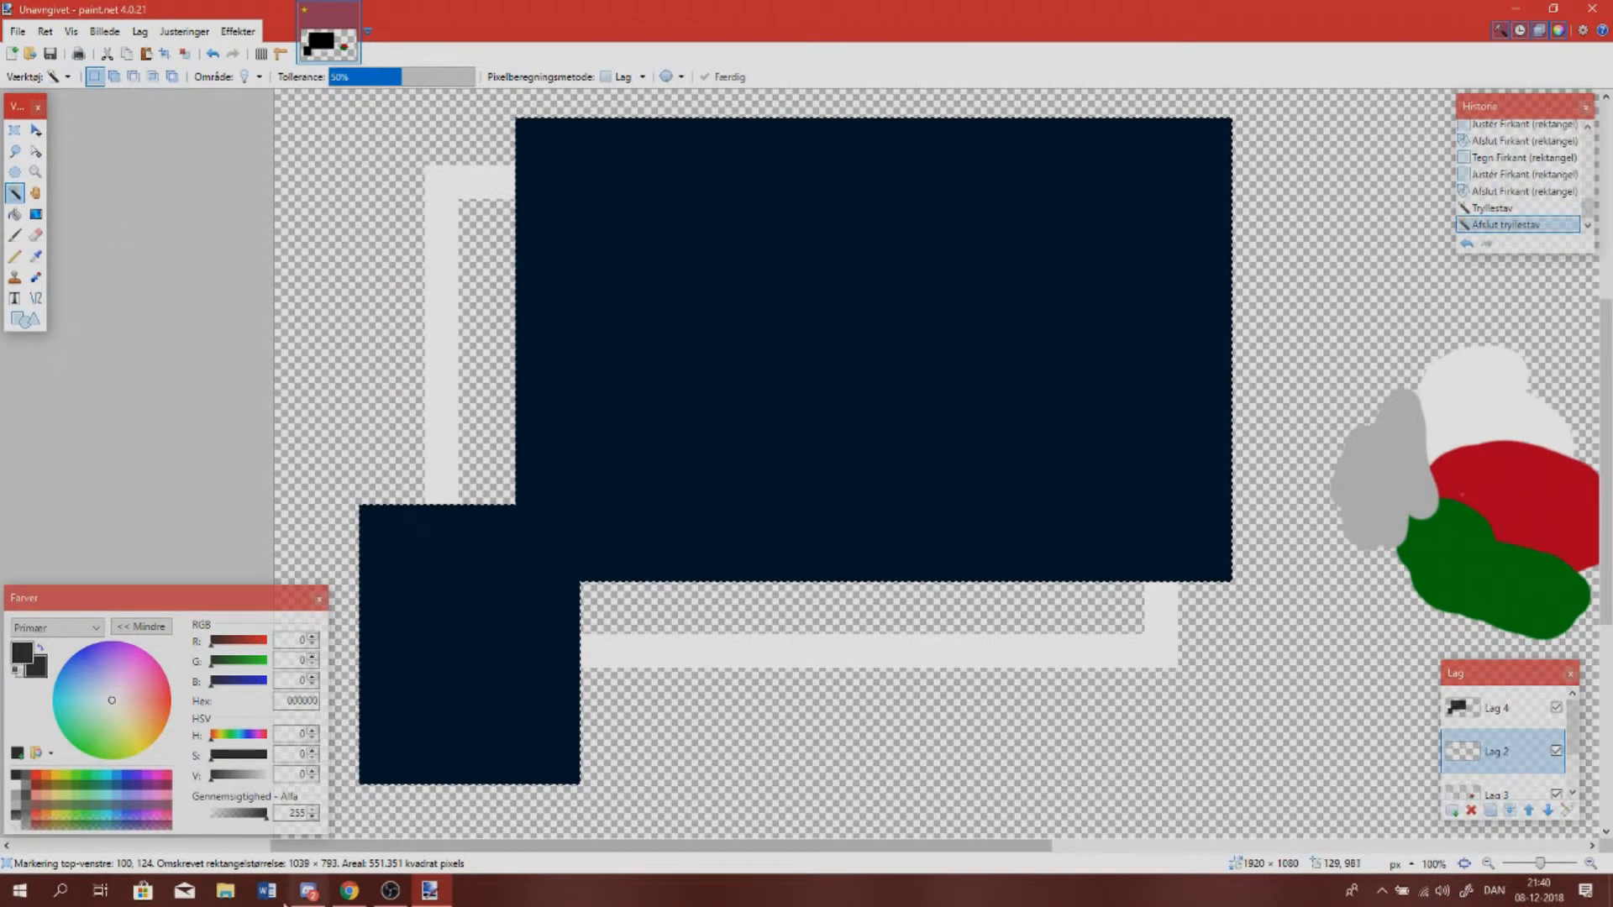
left_click_drag(255, 820, 7, 815)
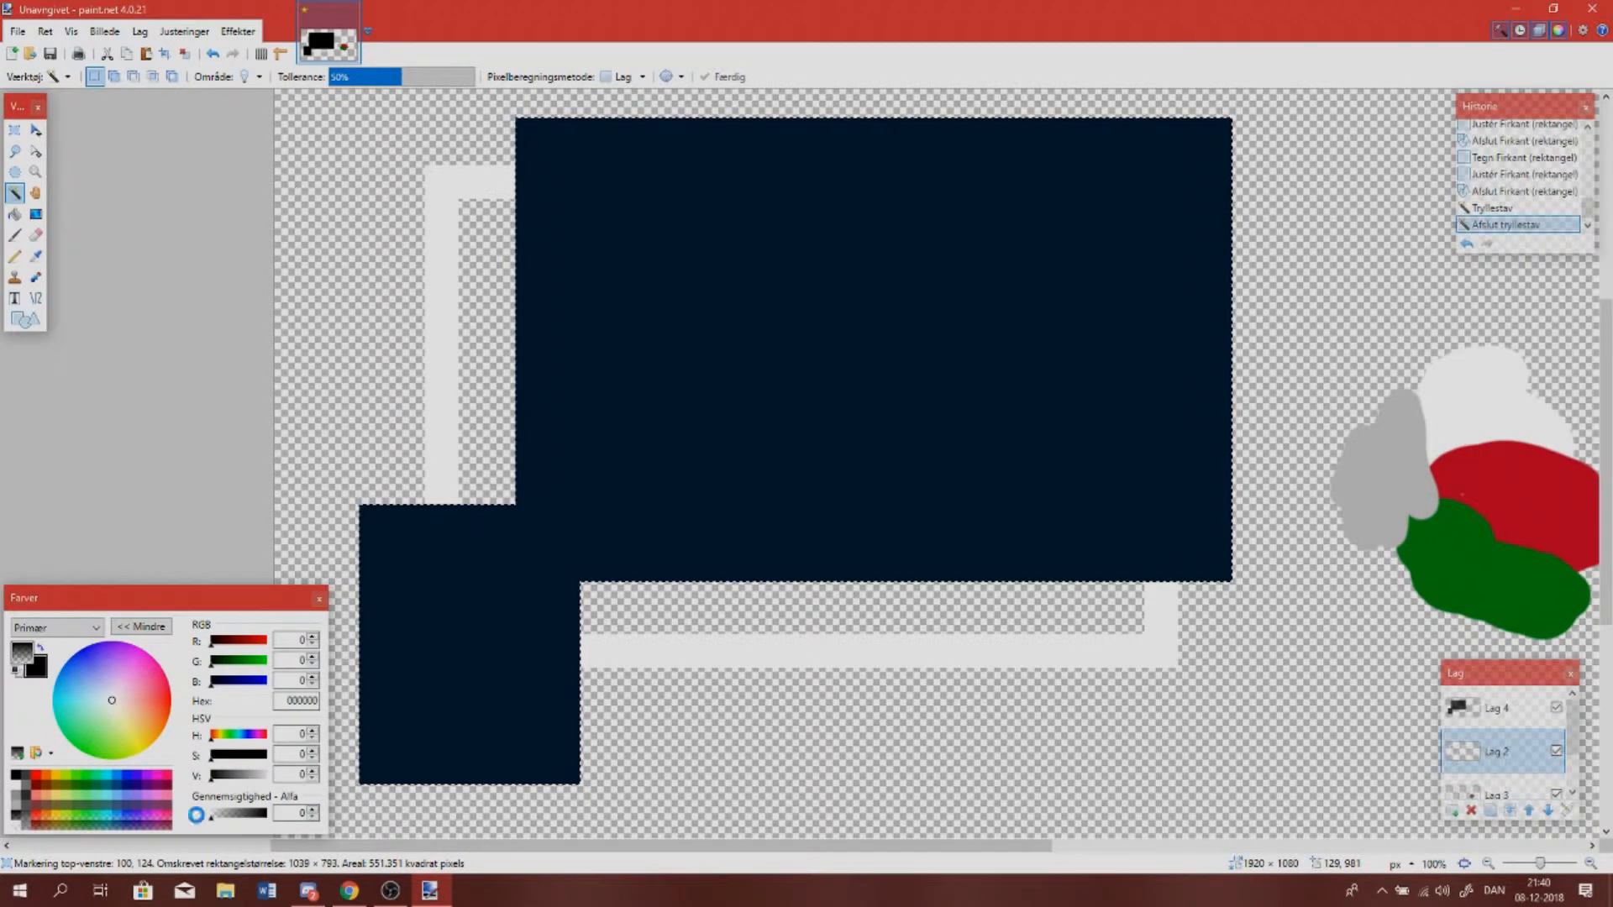
key("BackSpace")
key("ctrl+d")
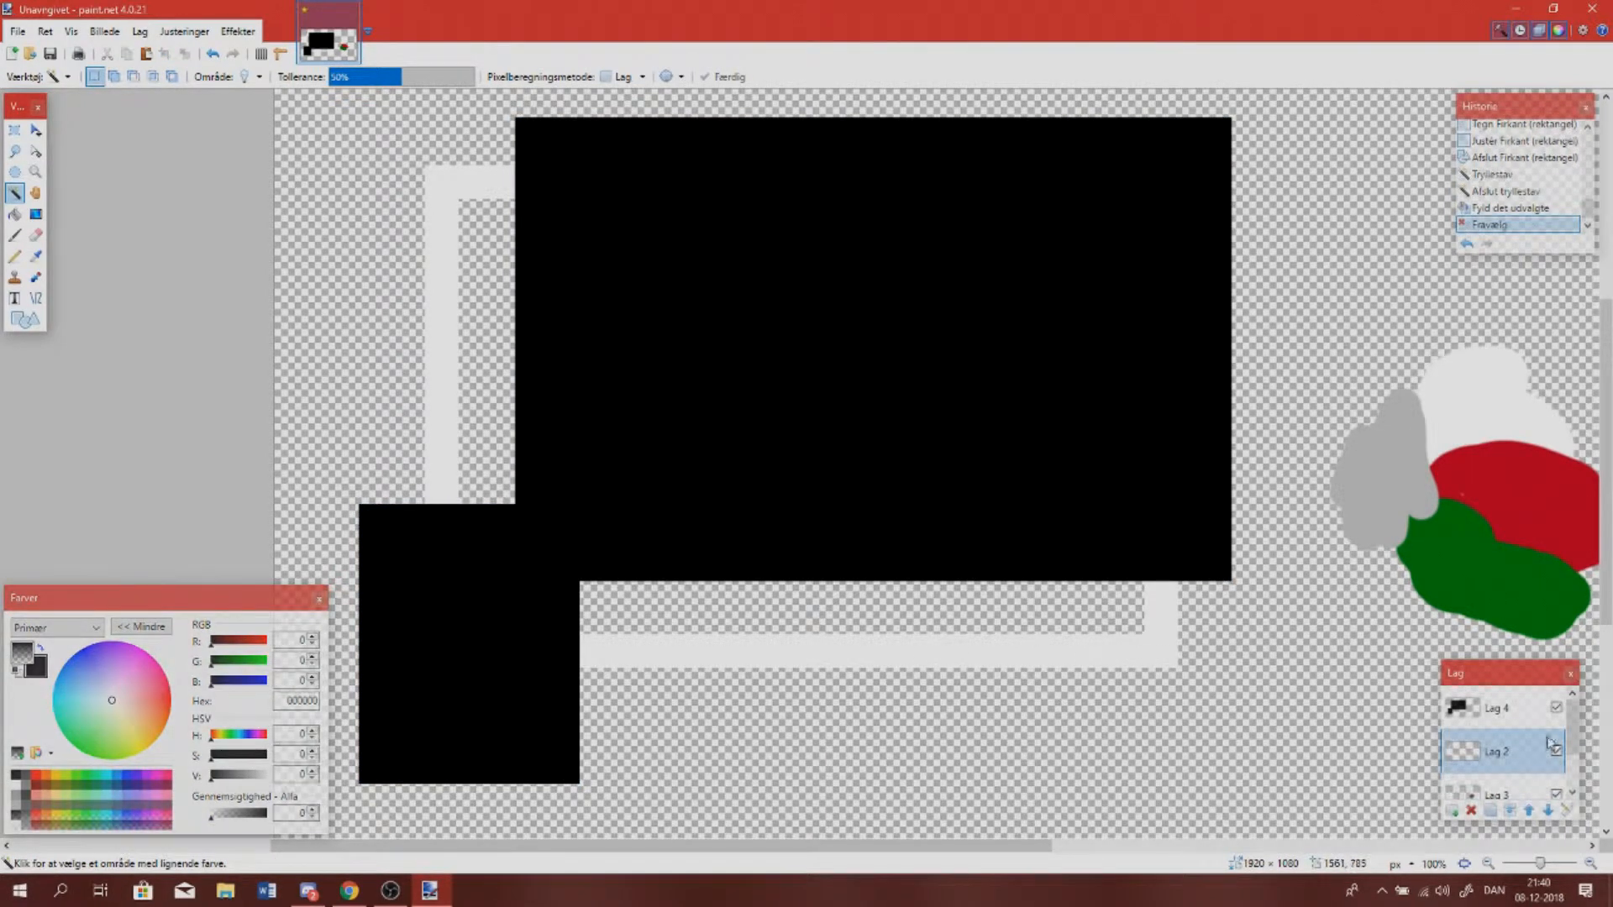
Hide the layer containing the black shapes and delete it
left_click(1556, 708)
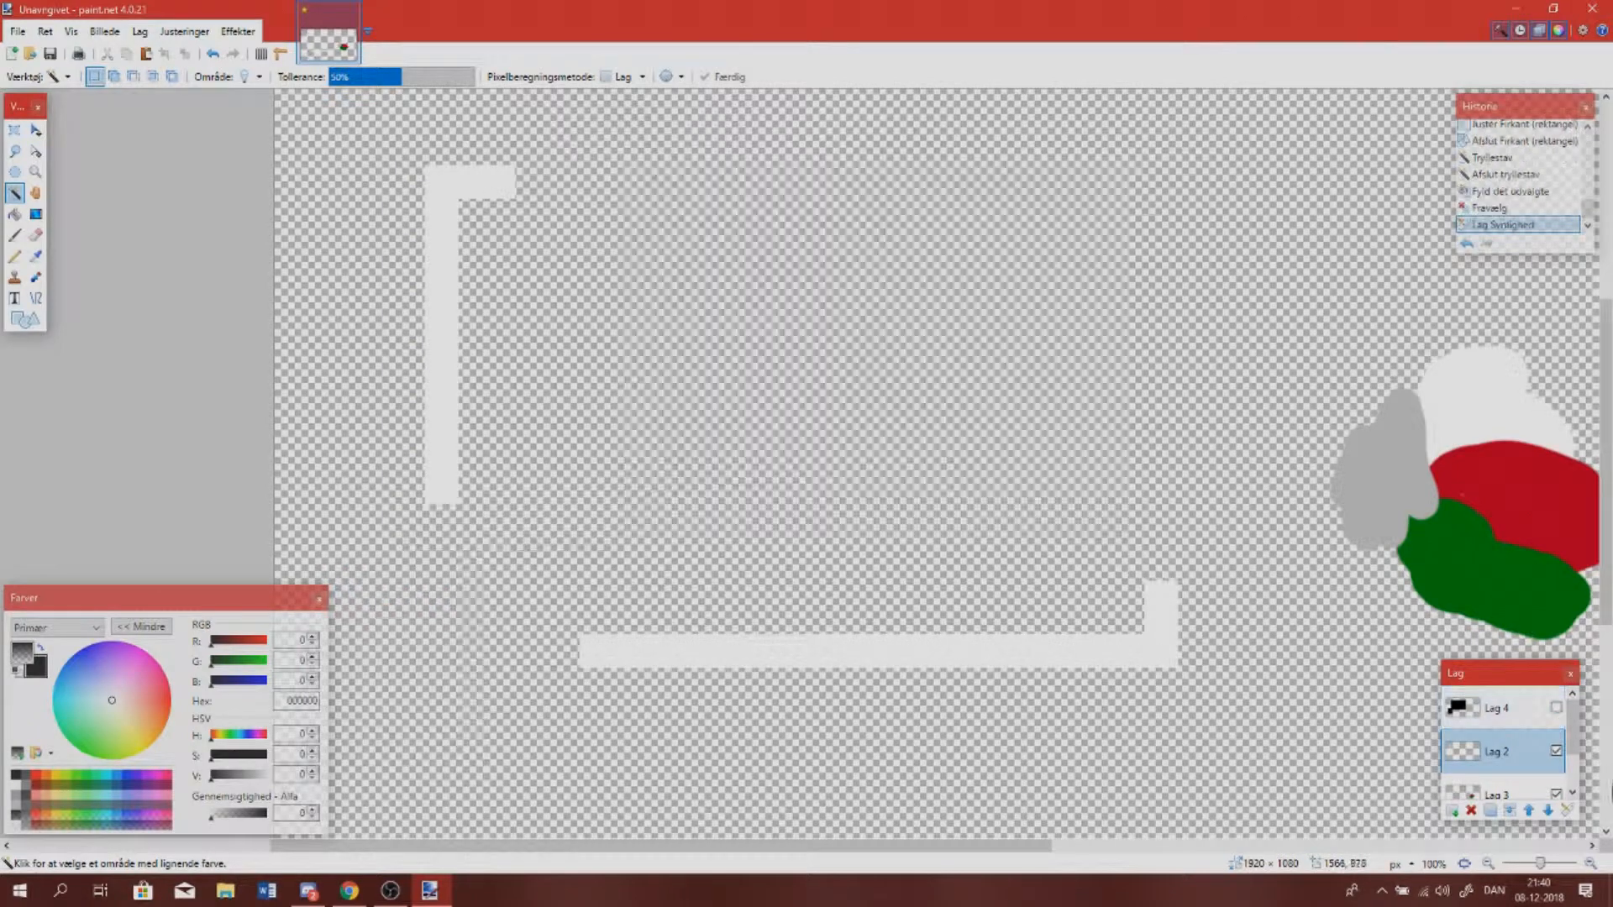
left_click(1510, 710)
left_click(1471, 810)
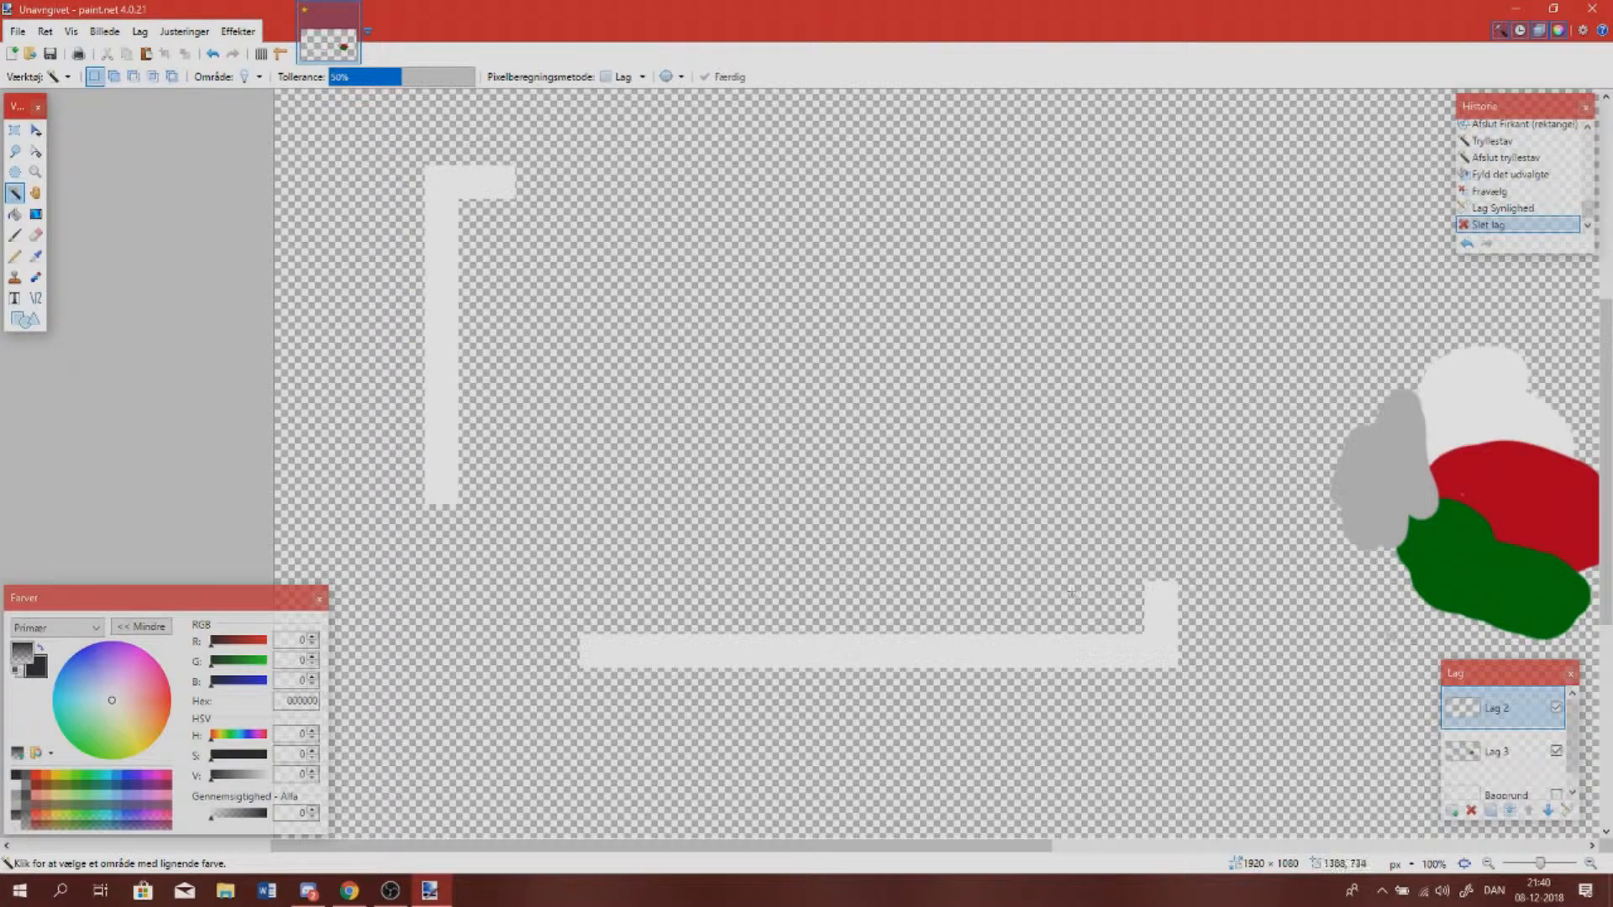
Sample the dark red (BC0025) from the palette layer and set the Rectangle shape tool to draw outlines only
left_click(1497, 754)
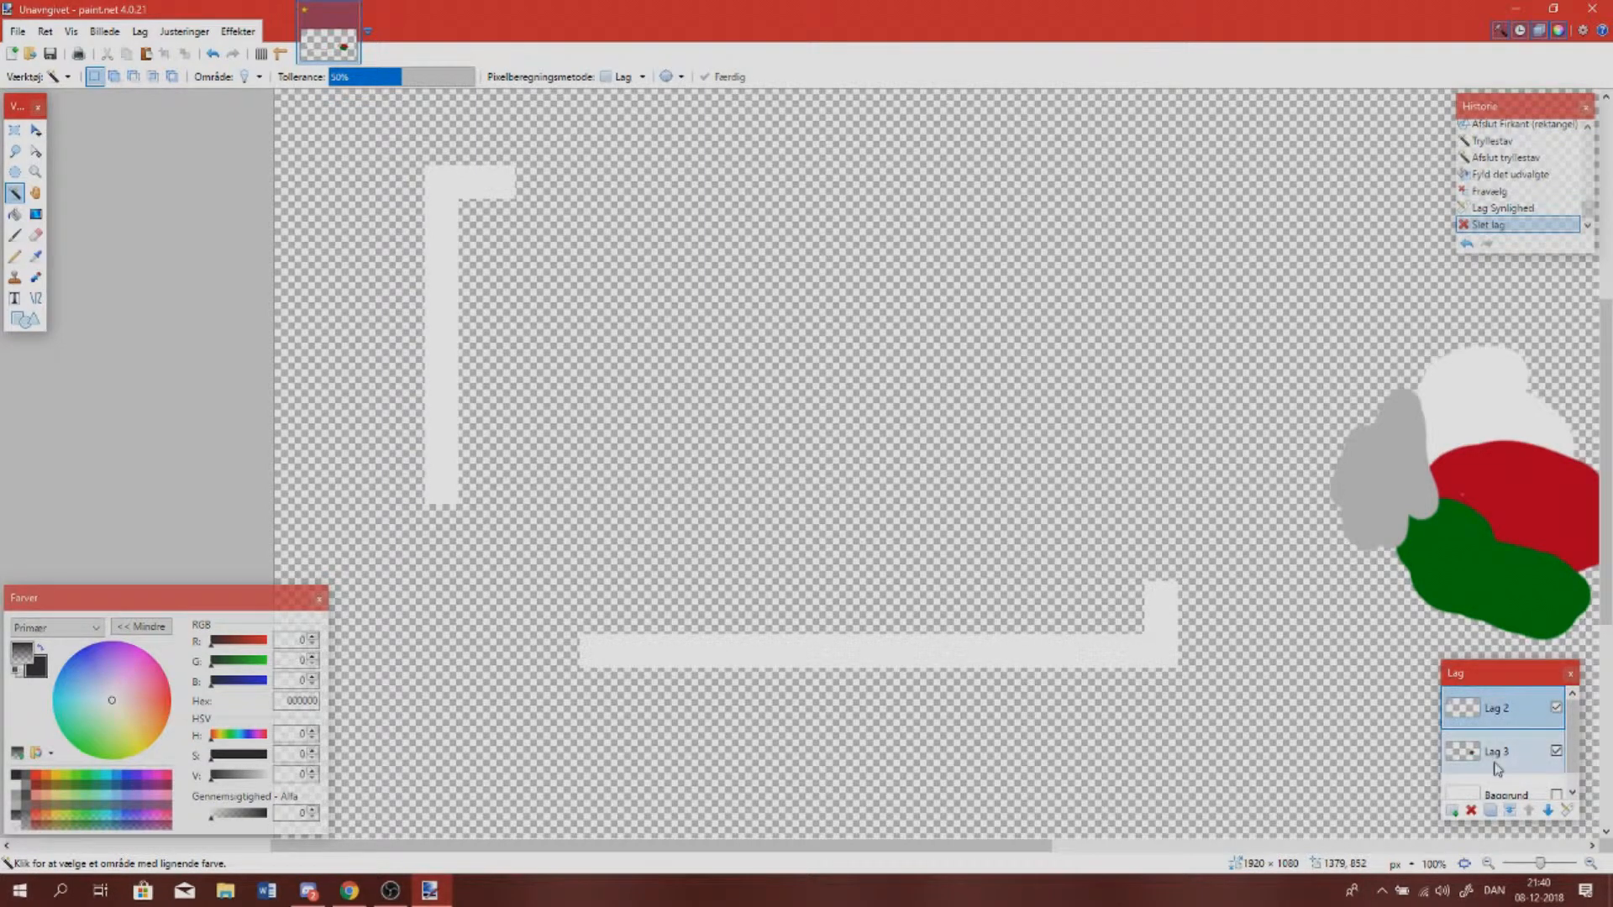
left_click(36, 256)
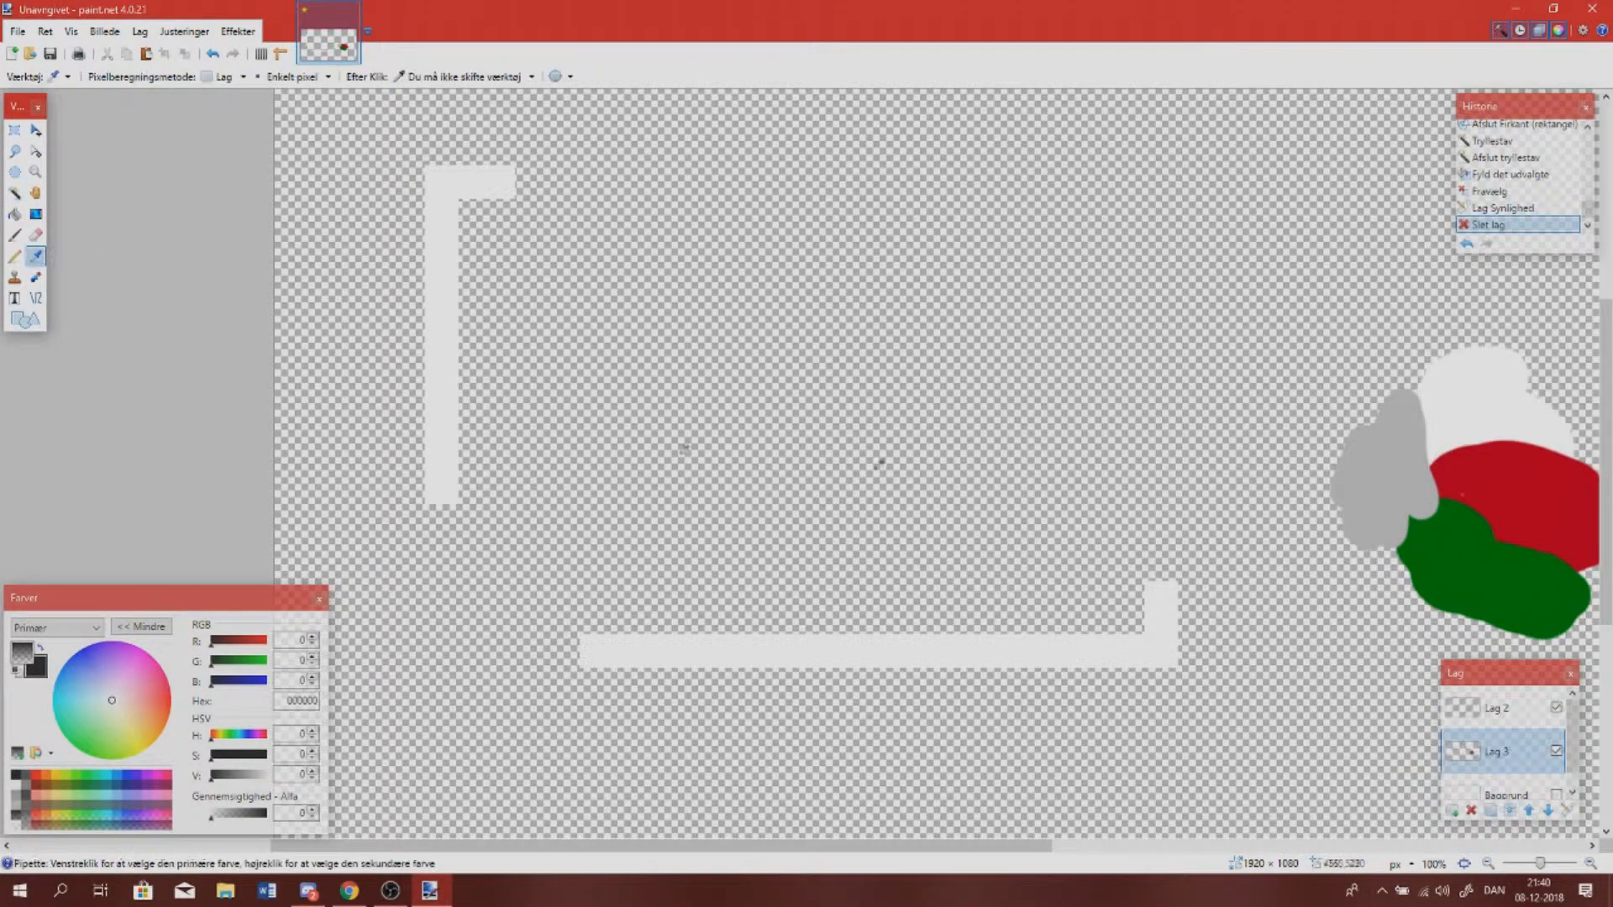
left_click(1476, 477)
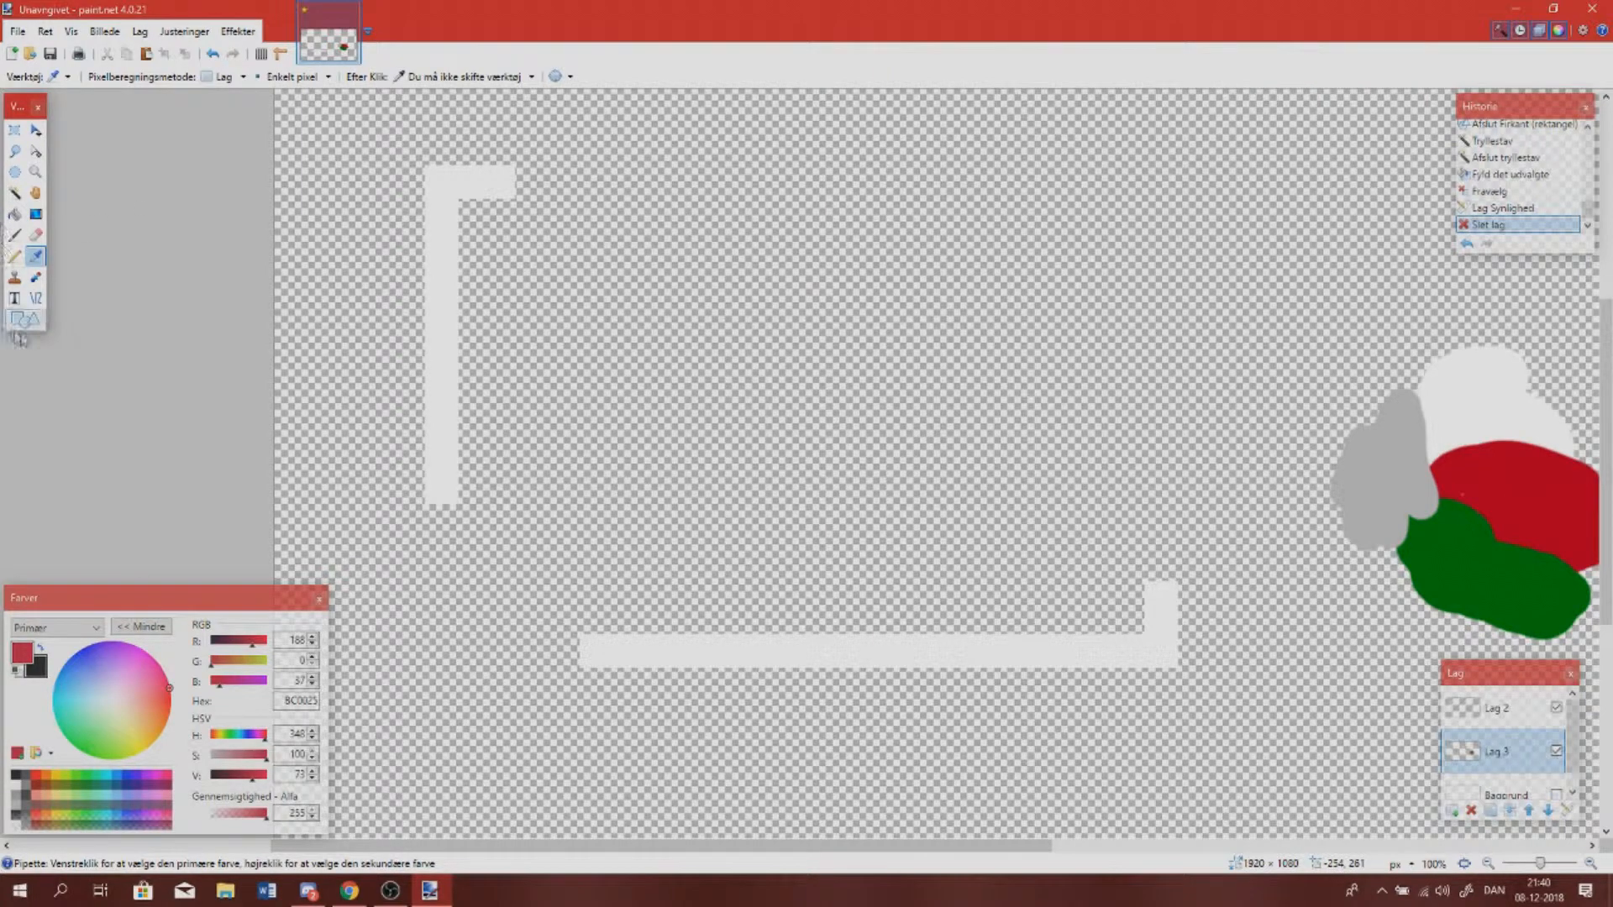
left_click(25, 320)
left_click(219, 76)
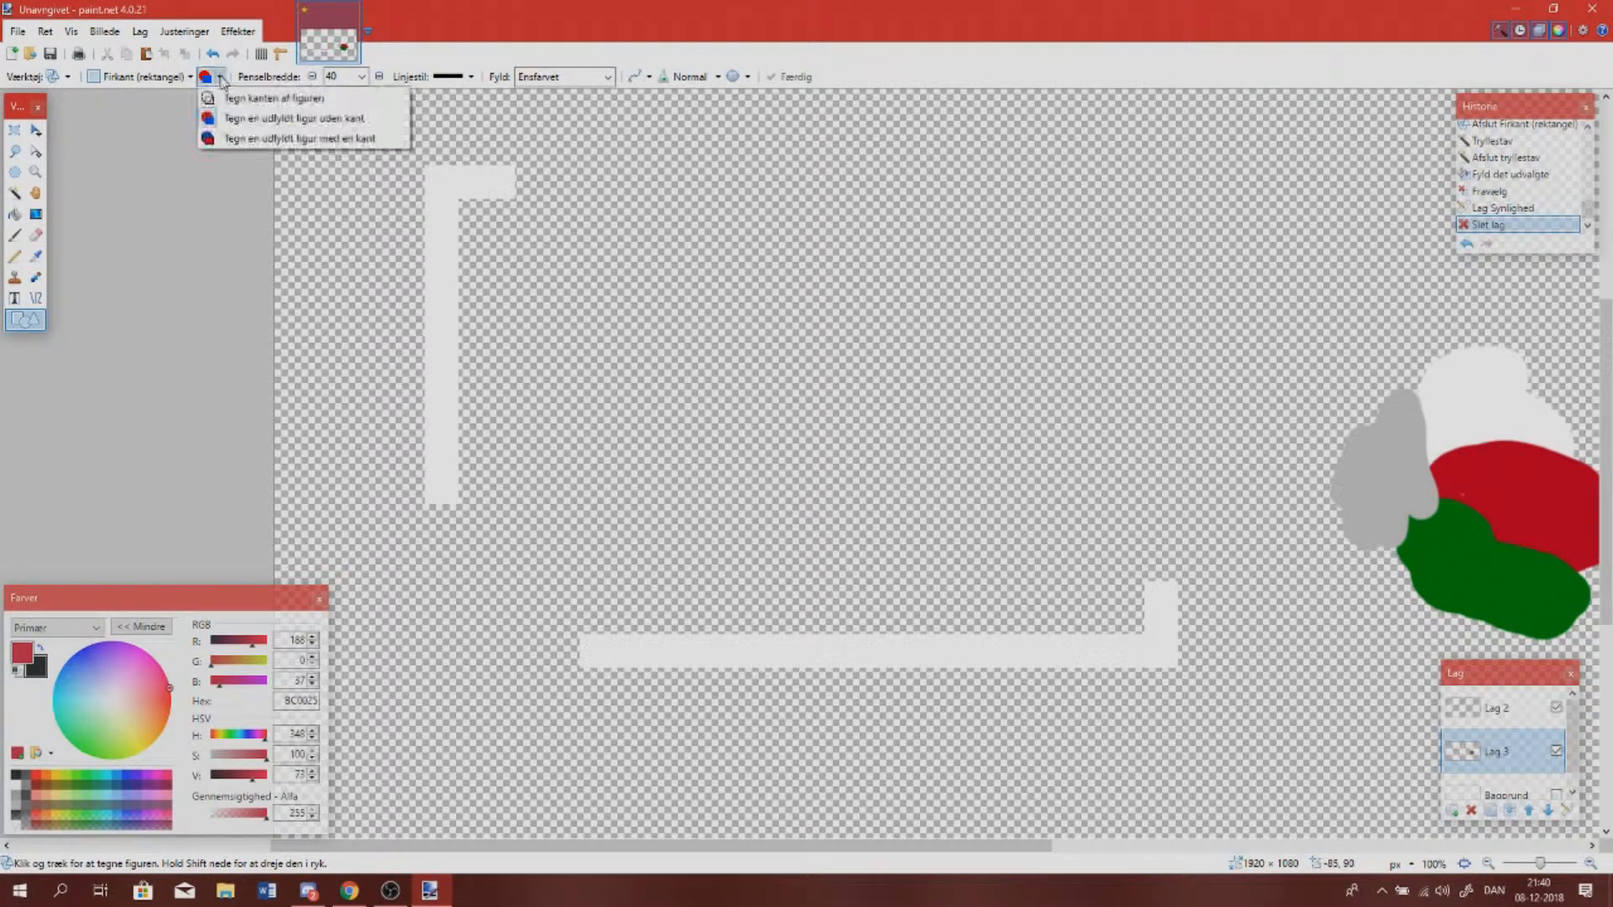
left_click(227, 97)
Undo a trial red outline drawn on the palette layer and add a new layer between the palette and frame layers
left_click_drag(482, 183, 930, 518)
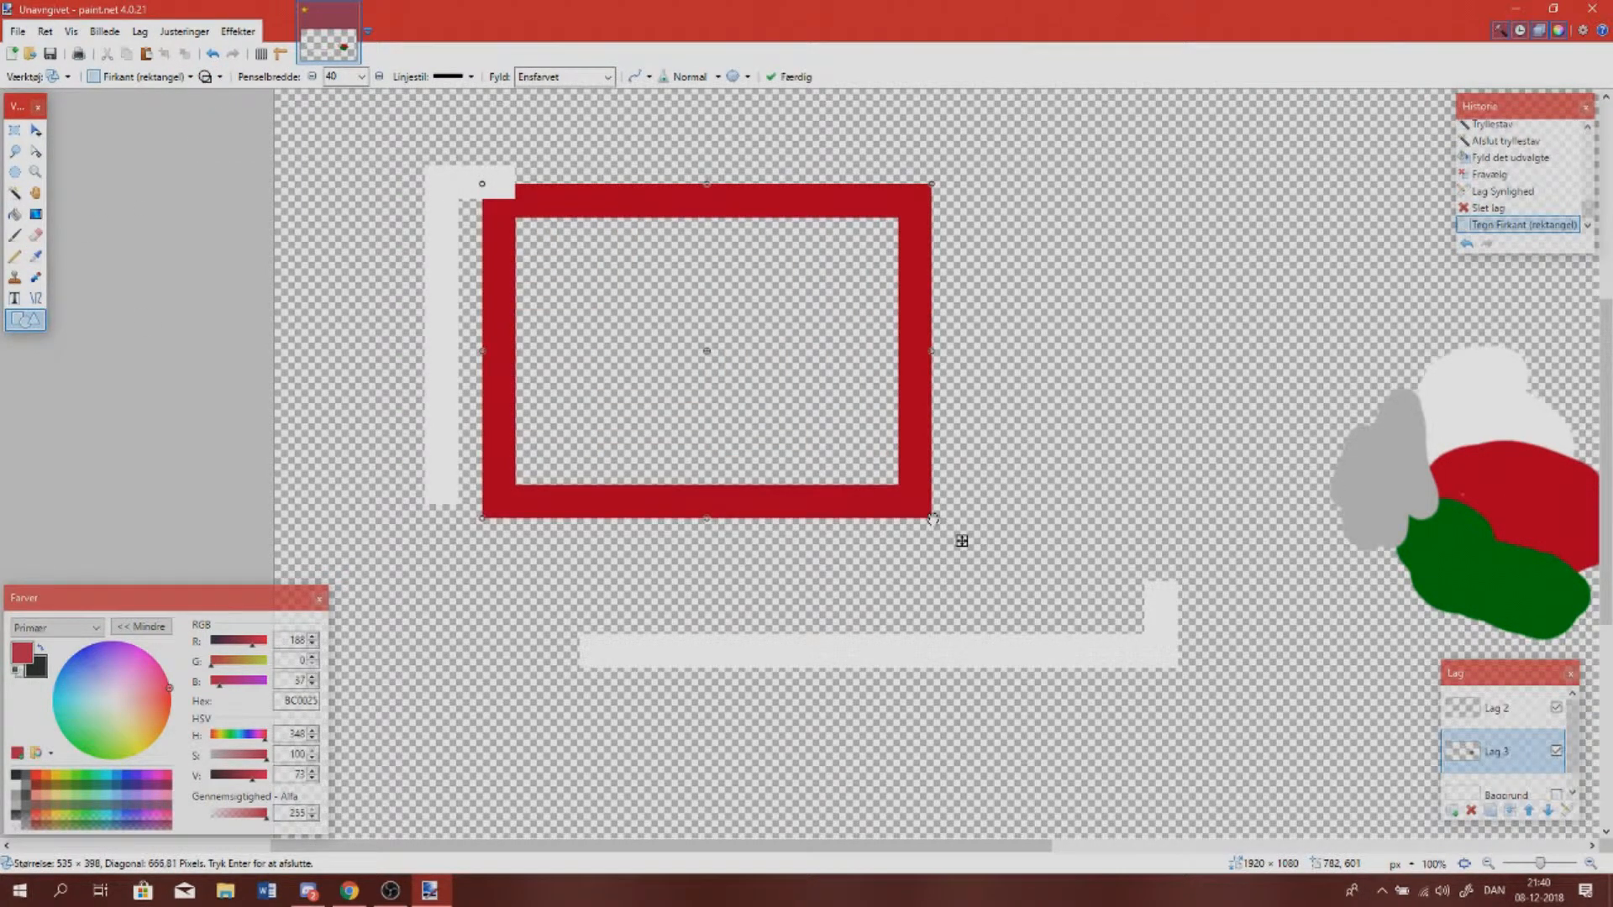
key("ctrl+z")
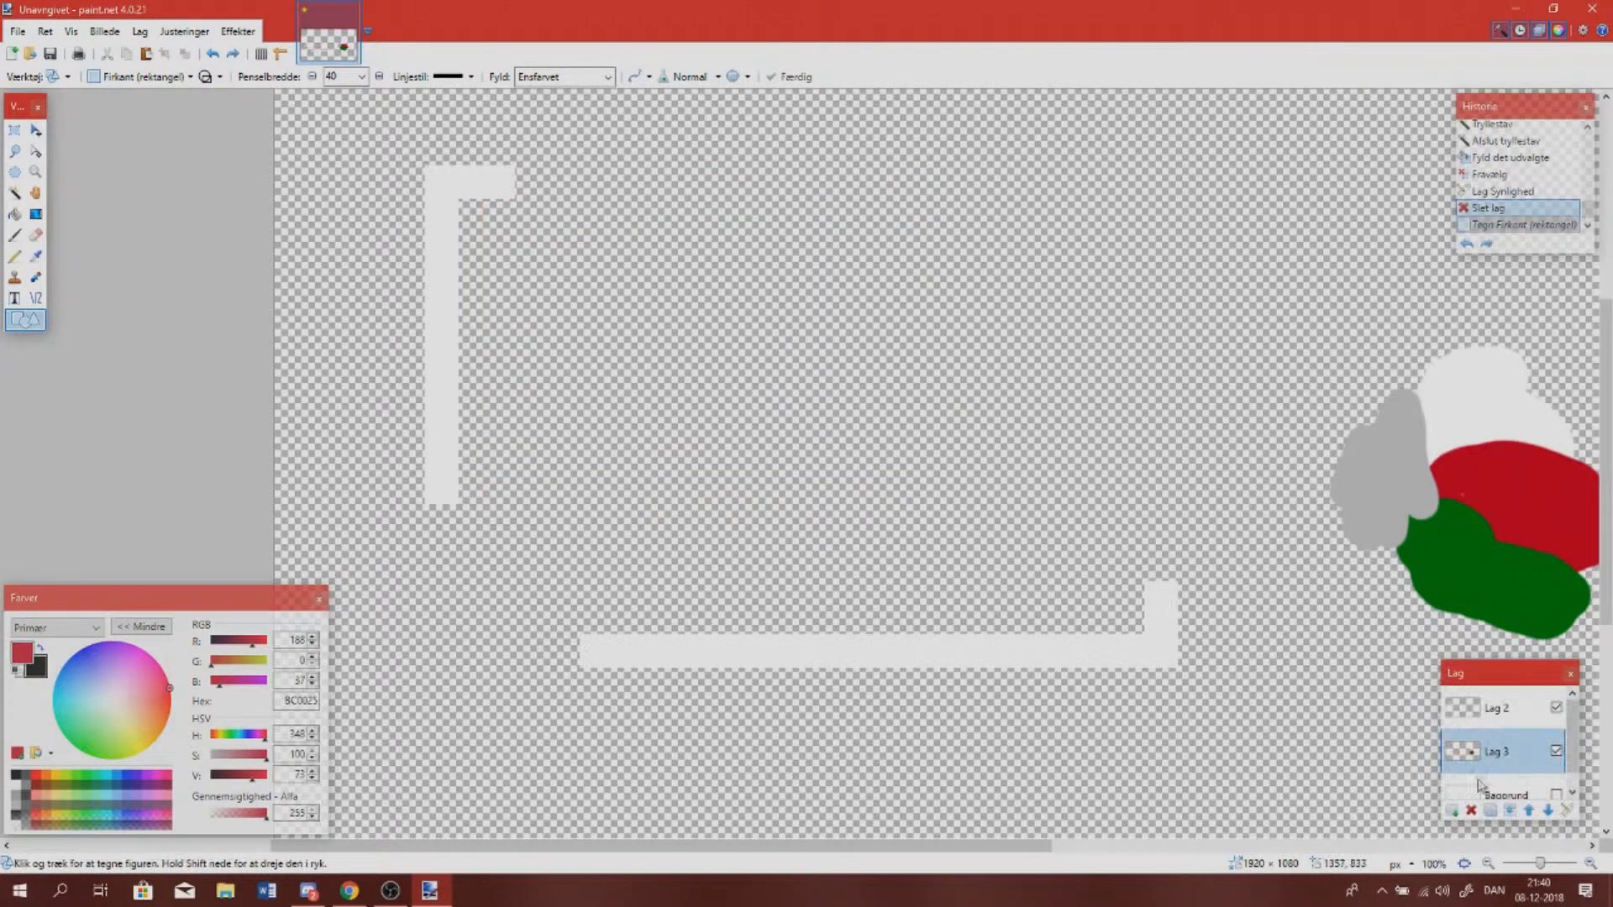
left_click(1459, 811)
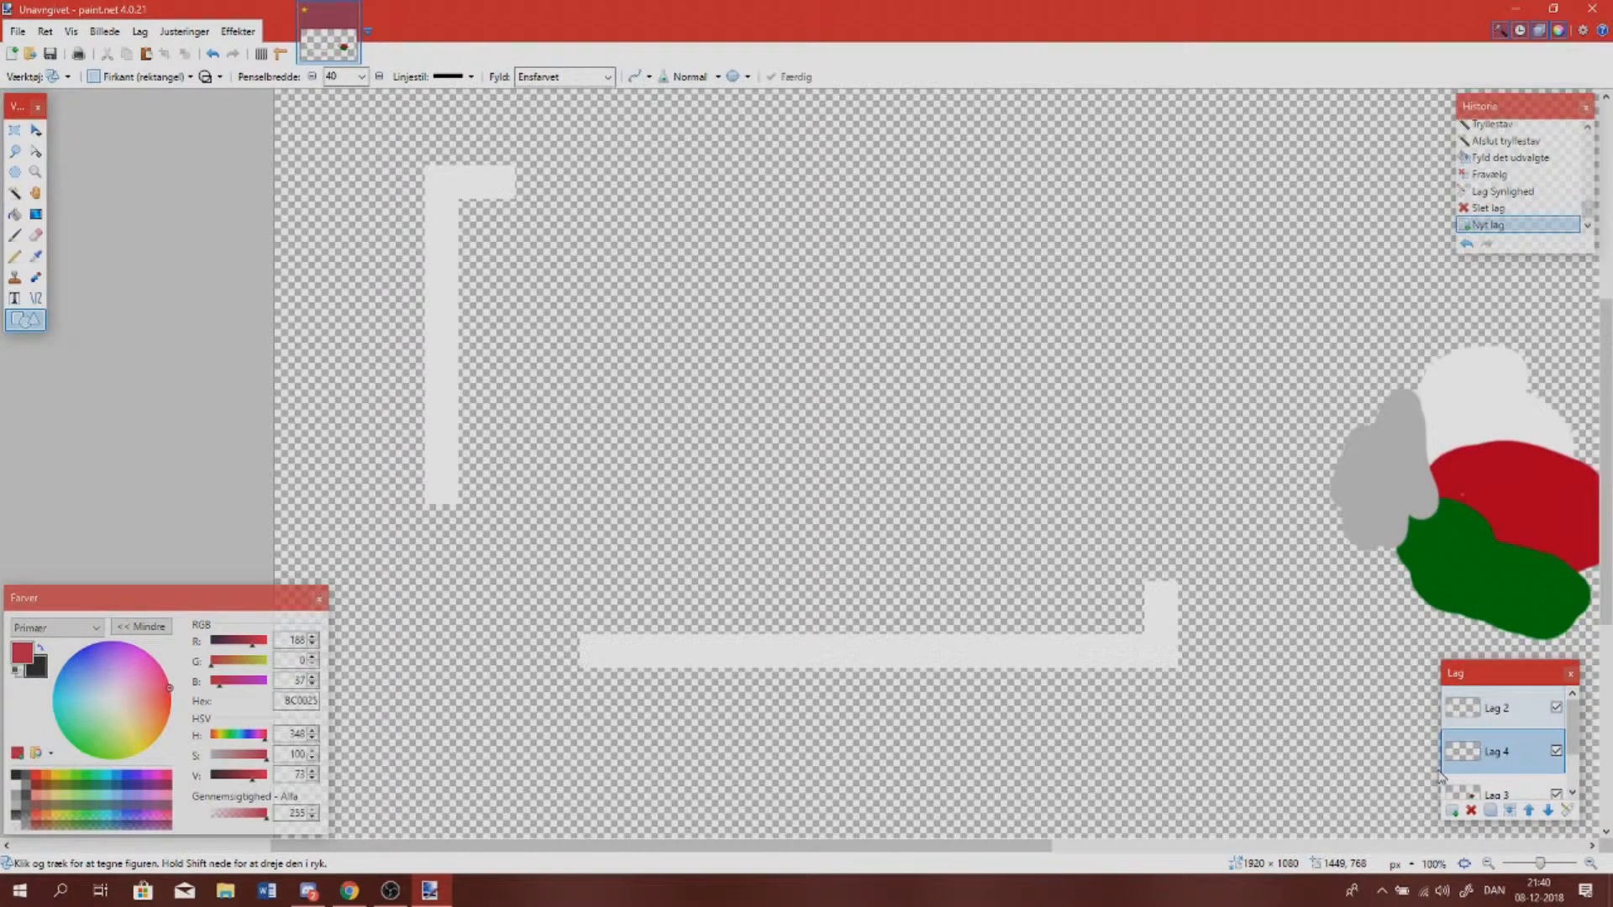
Draw a dark red rectangle outline about 322 × 273 px with brush width 20 on the new layer, undoing a thicker one first
left_click_drag(565, 352, 824, 425)
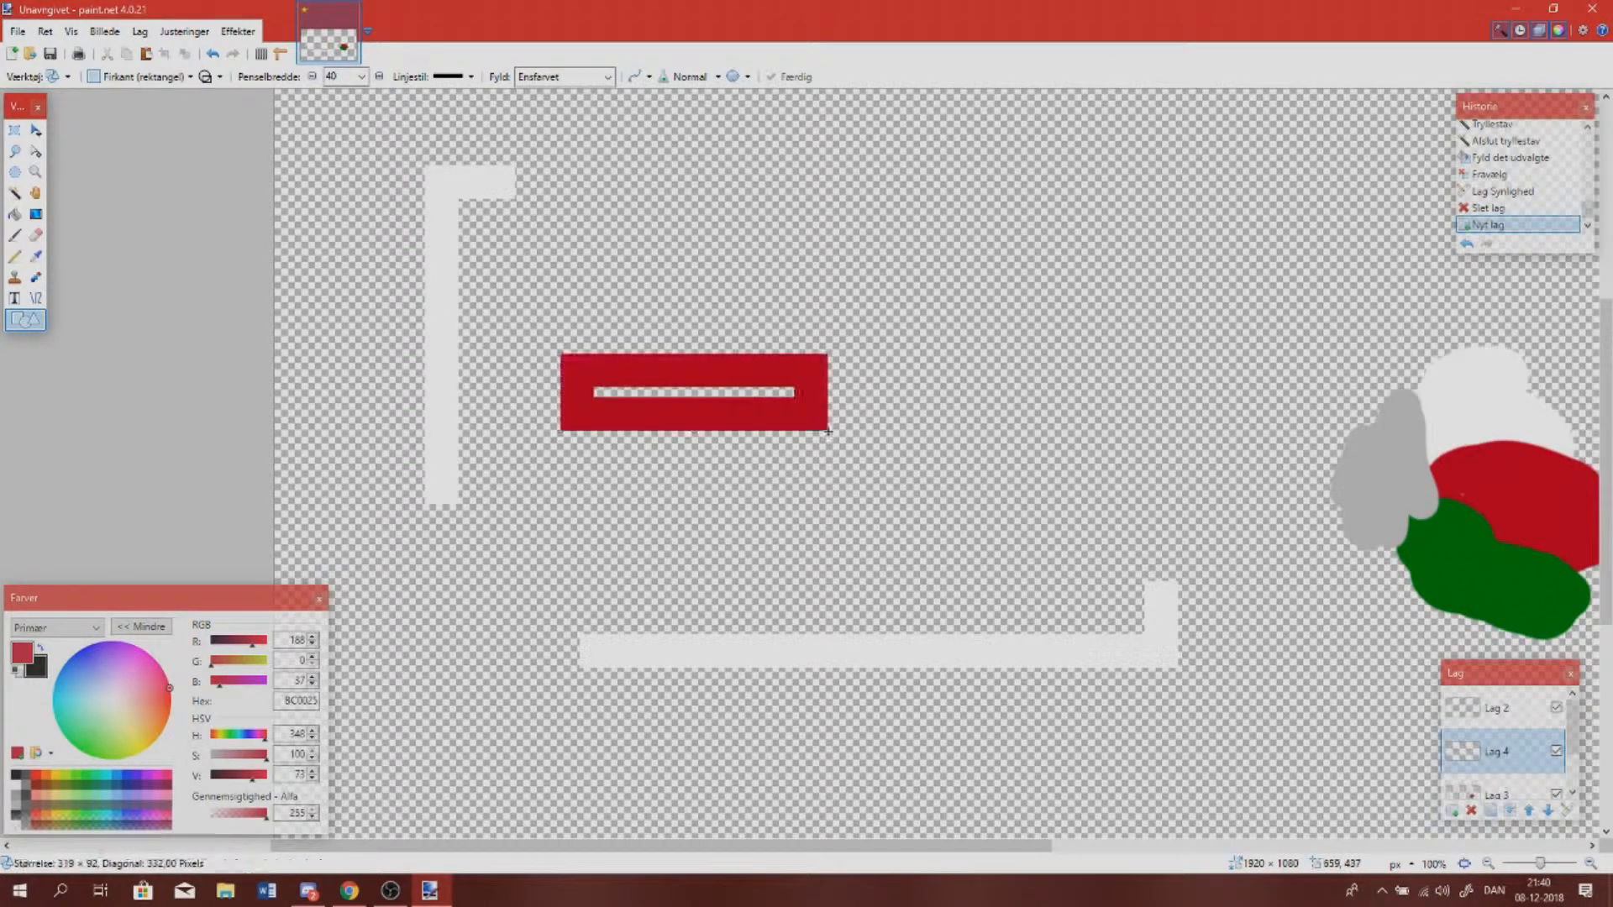
key("ctrl+z")
left_click(361, 77)
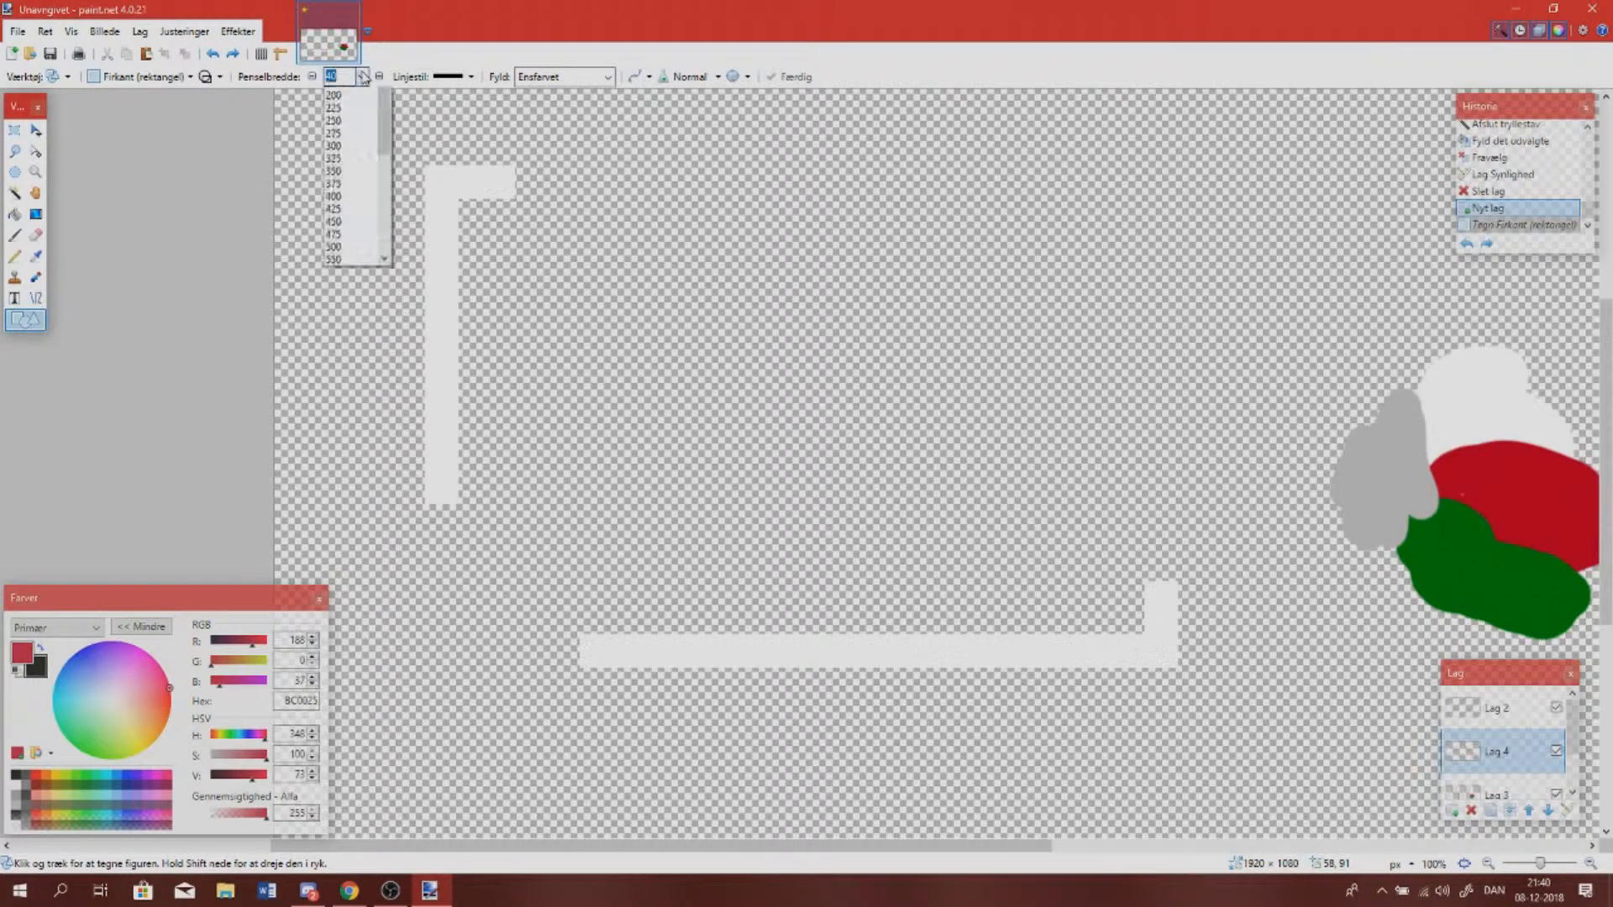
scroll(336, 198, "up", 2)
left_click(405, 157)
left_click_drag(611, 259, 880, 485)
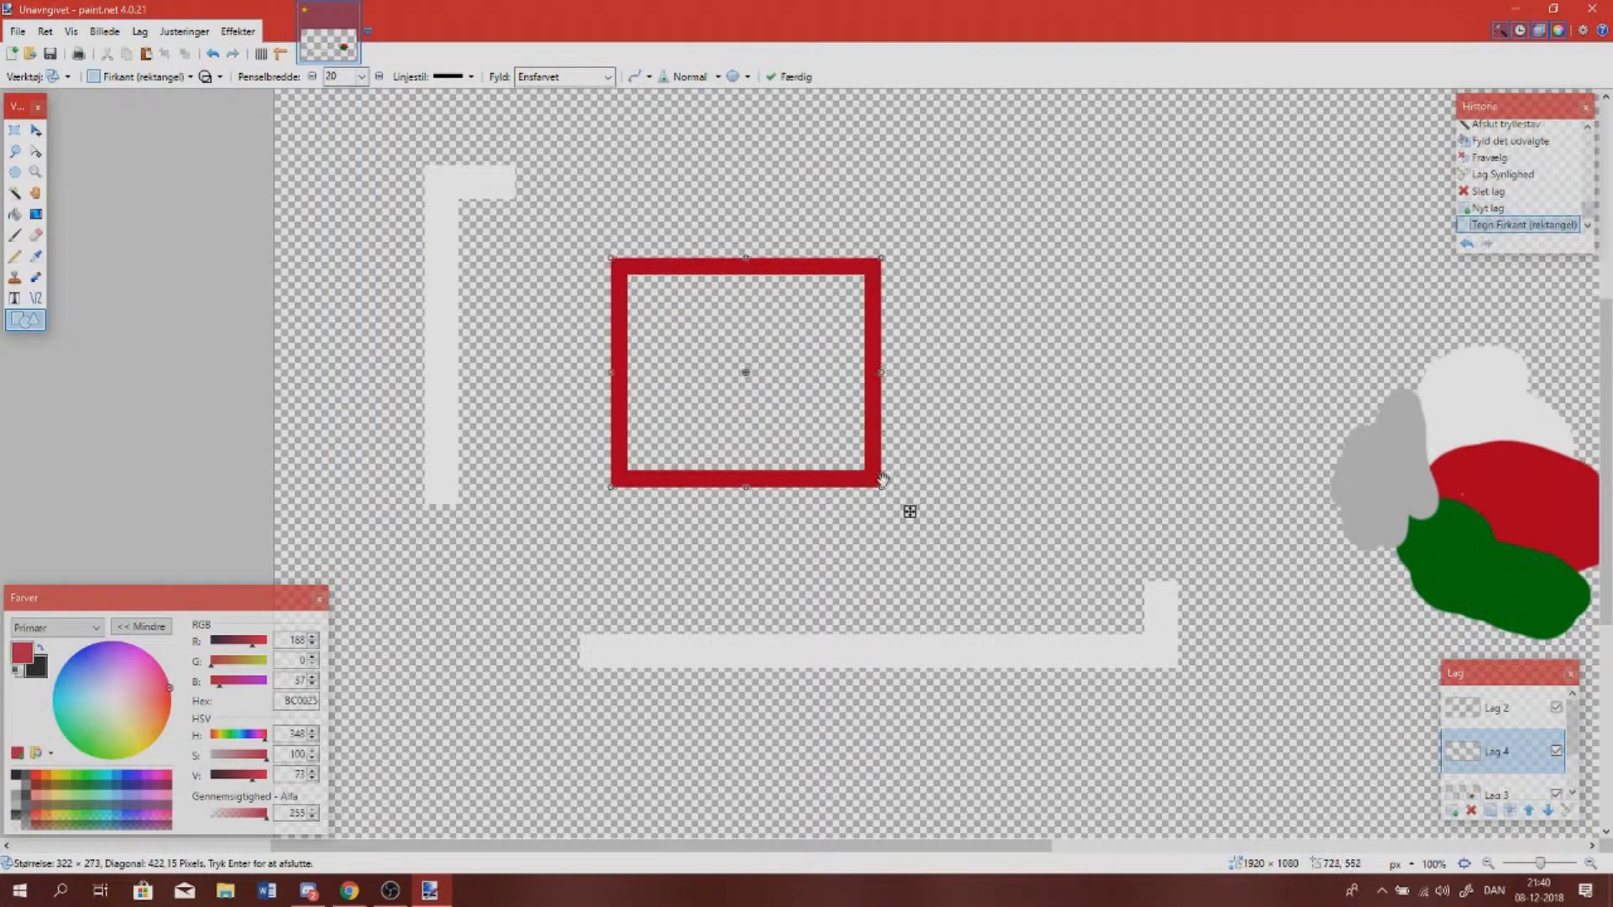
Move the red rectangle outline into the white frame's upper-left corner and stretch it to about 507 px wide
left_click_drag(785, 304, 625, 225)
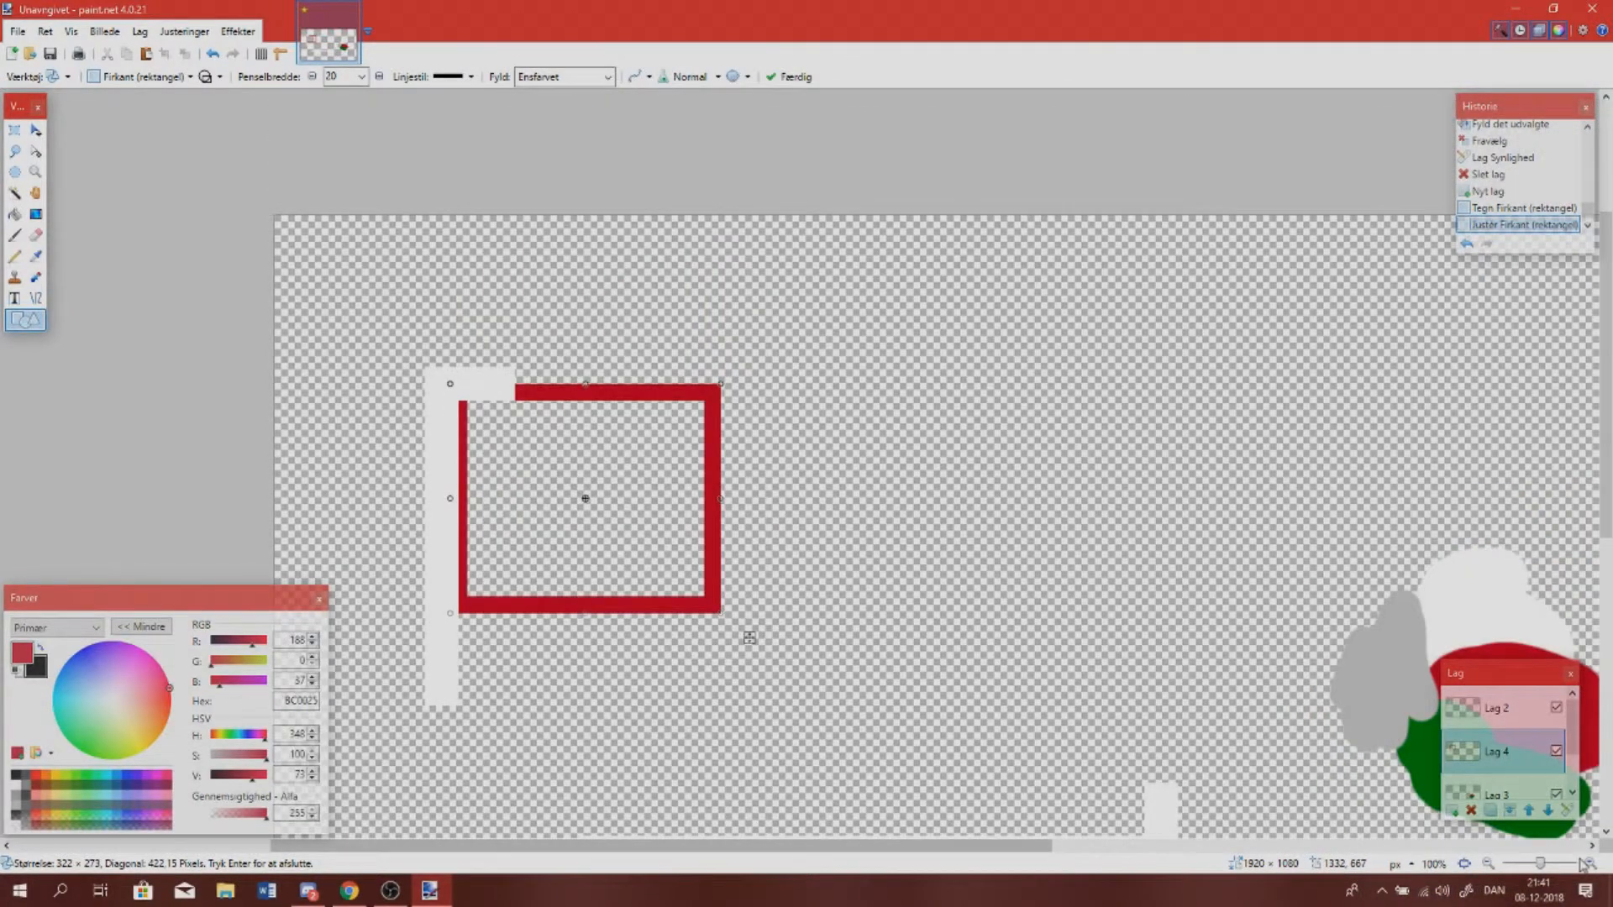
left_click(1589, 863)
left_click(1588, 864)
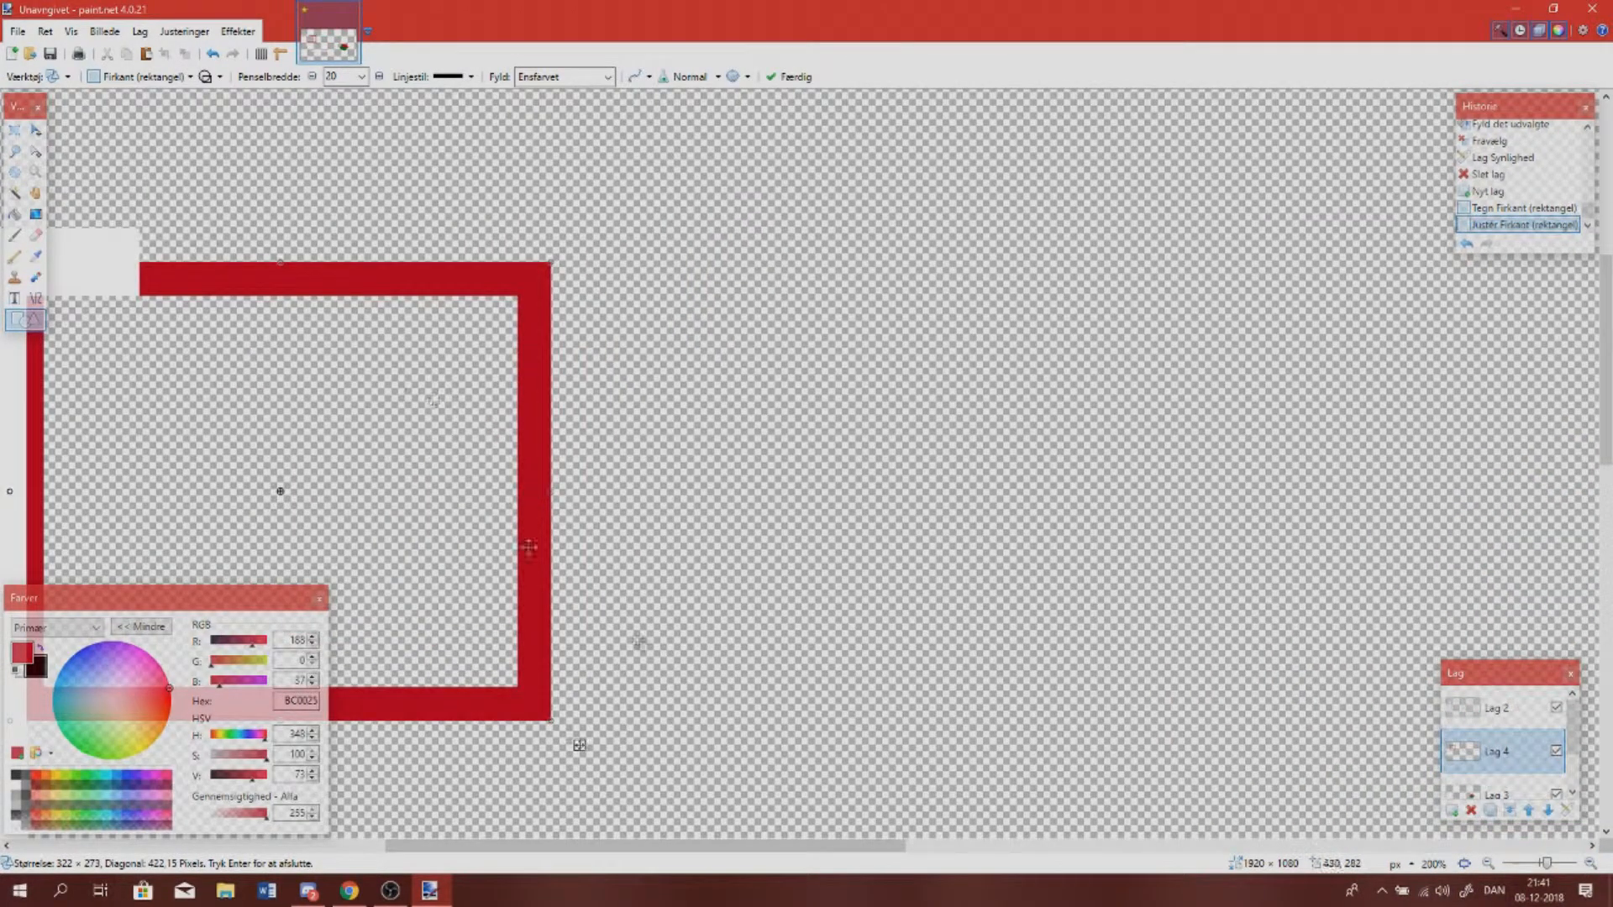
left_click_drag(825, 846, 683, 821)
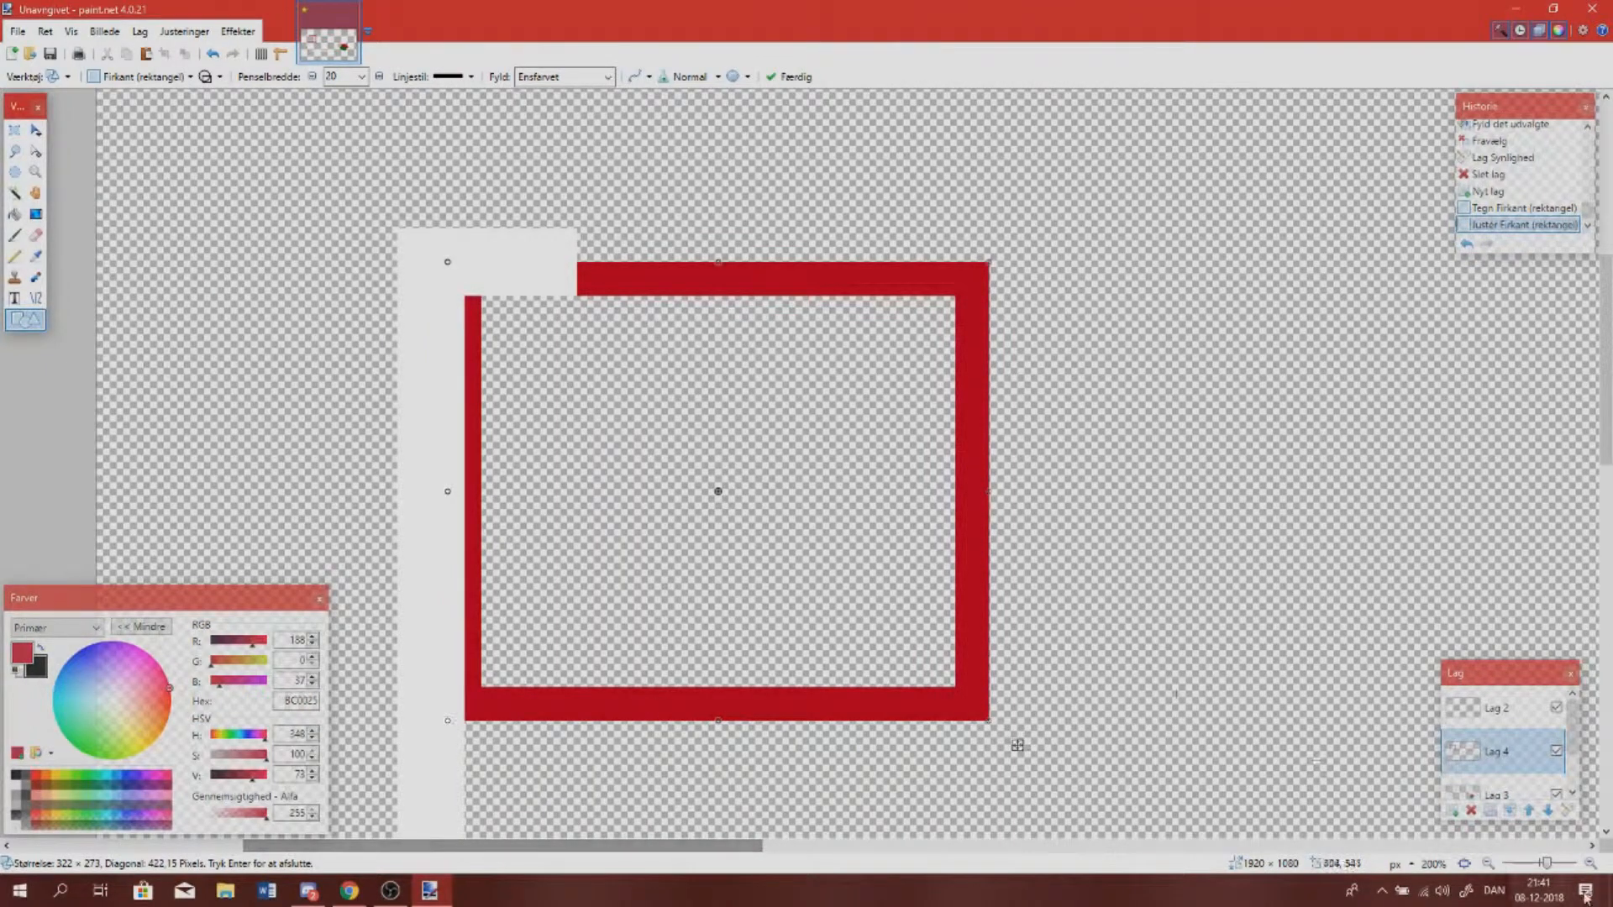
left_click(1589, 863)
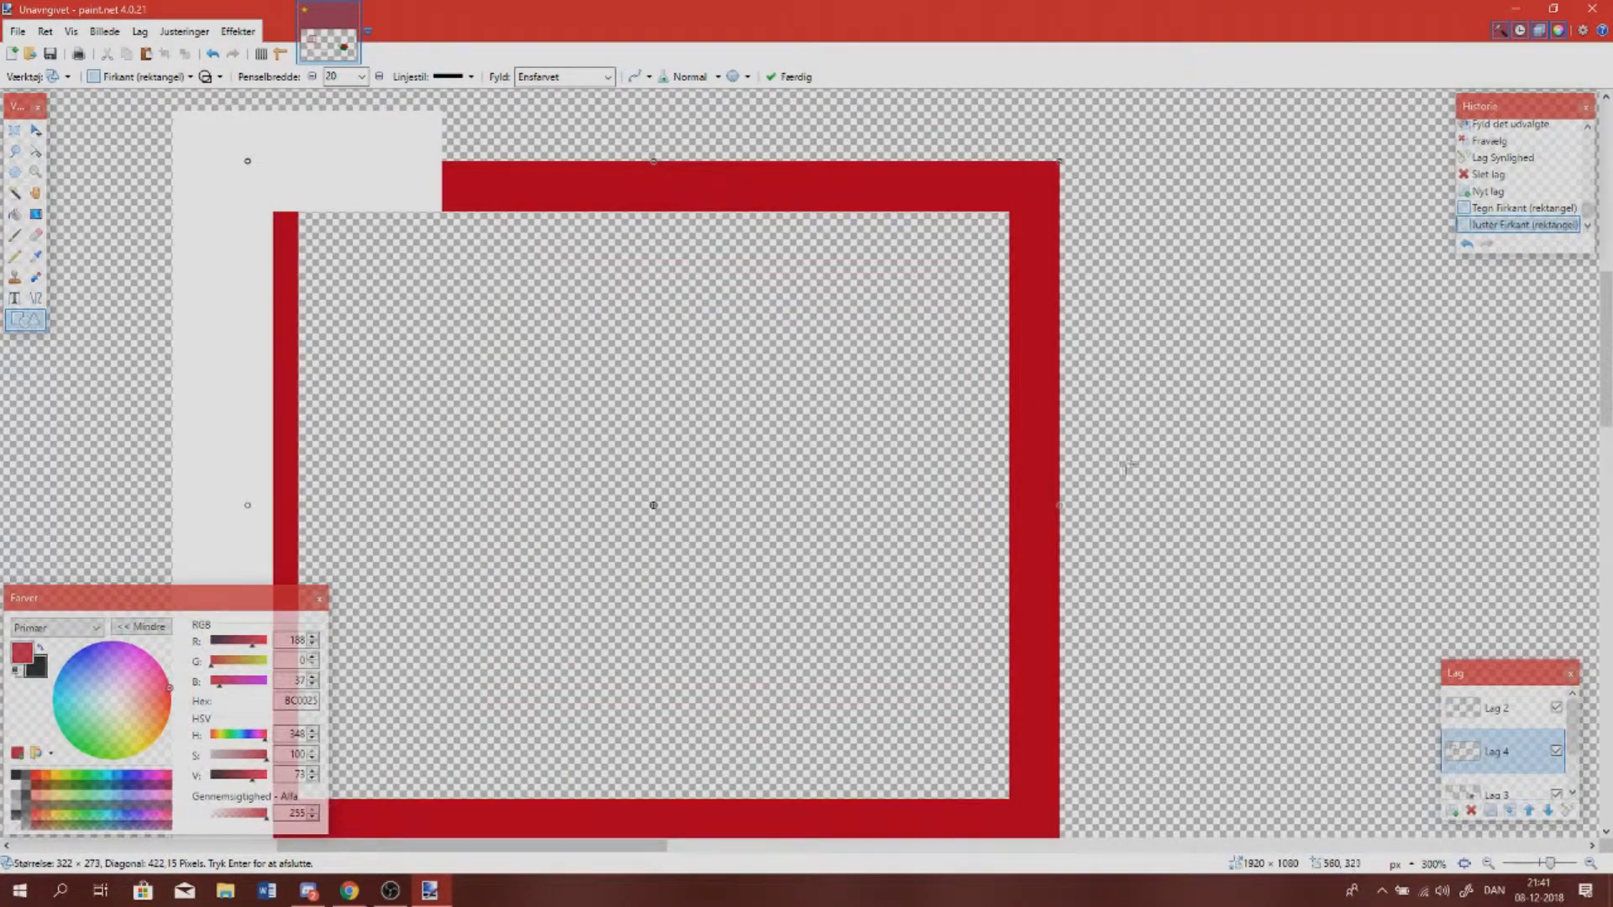
left_click_drag(1060, 507, 1527, 605)
scroll(1437, 651, "down", 2)
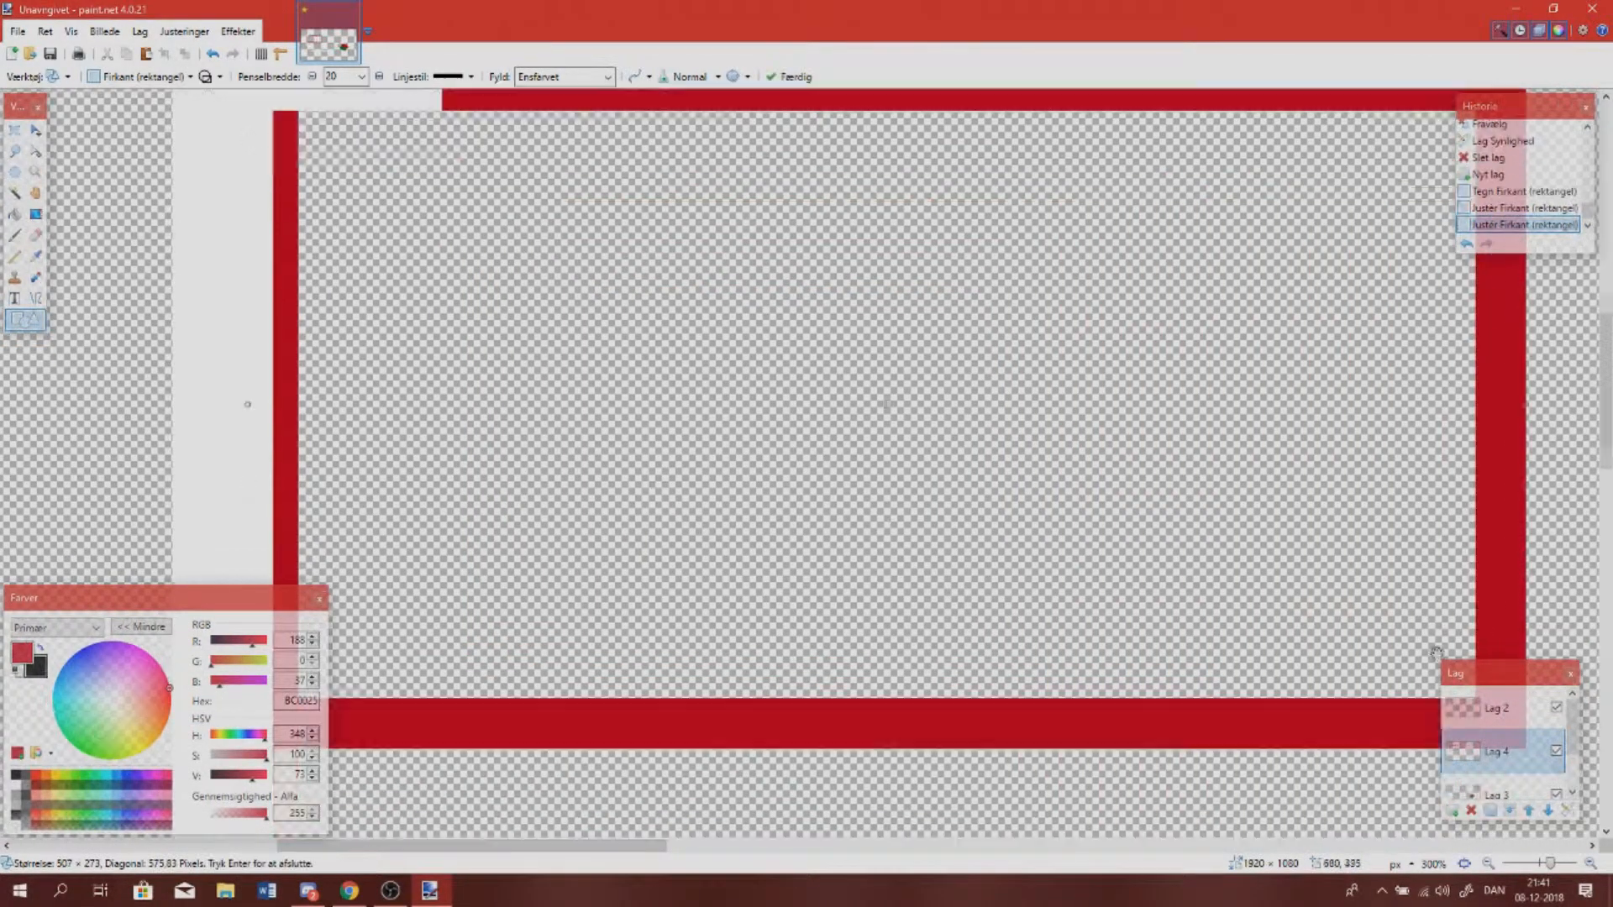
Resize the red outline to about 867 × 531 px, running its top and side edges behind the white frame's bars
left_click(1489, 863)
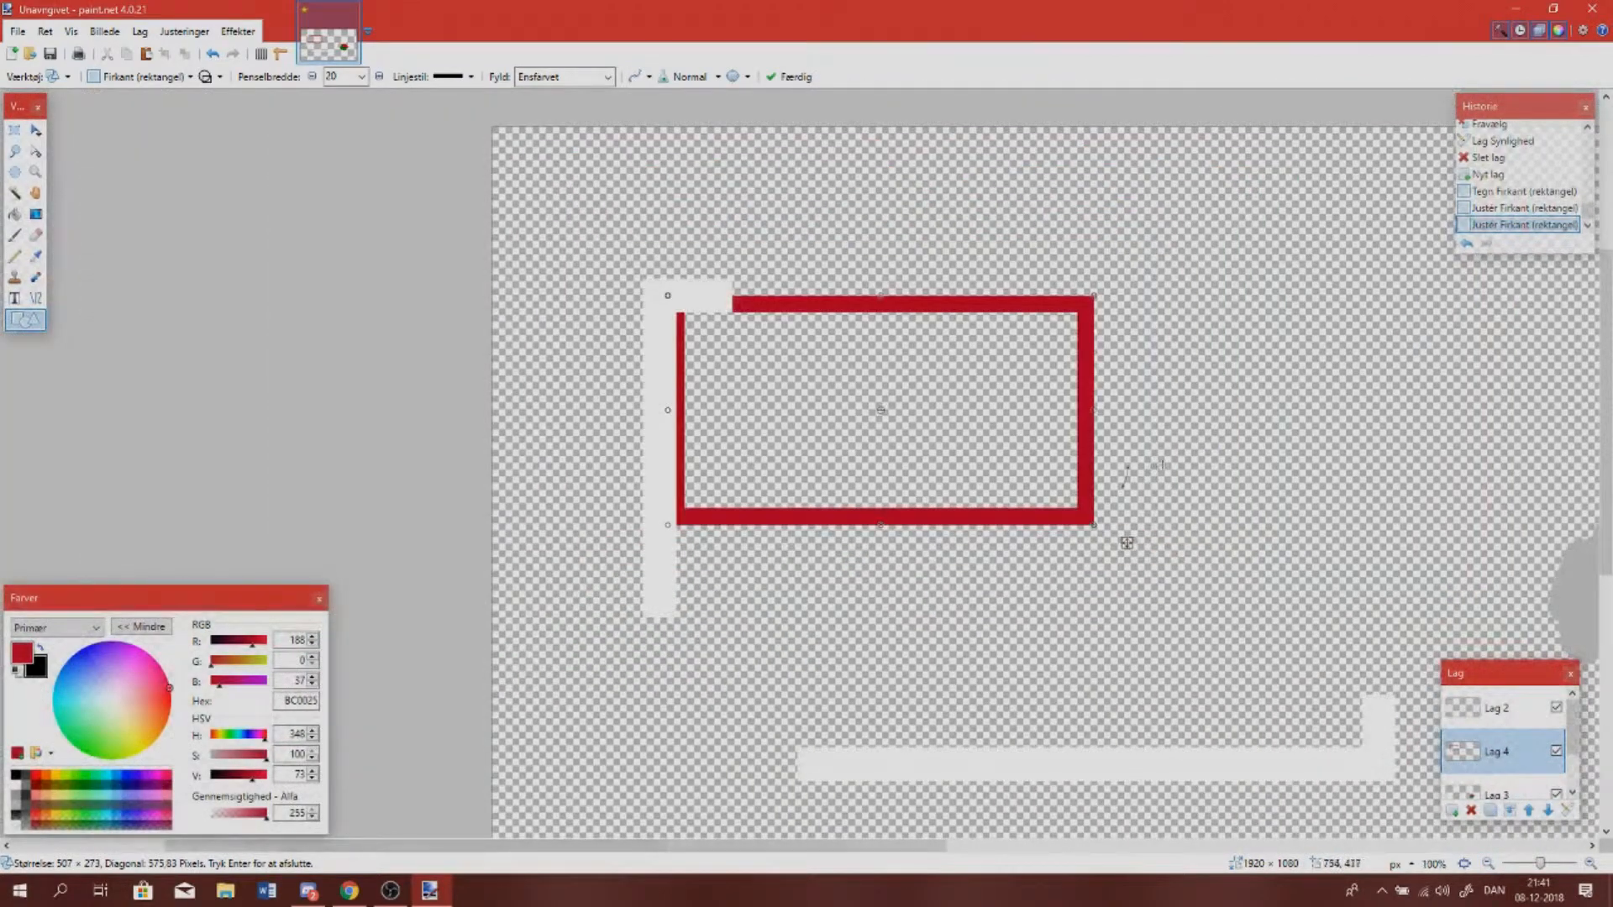
left_click_drag(1096, 411, 1394, 460)
left_click_drag(666, 410, 650, 410)
left_click_drag(1027, 521, 1023, 741)
left_click_drag(1390, 524, 1378, 525)
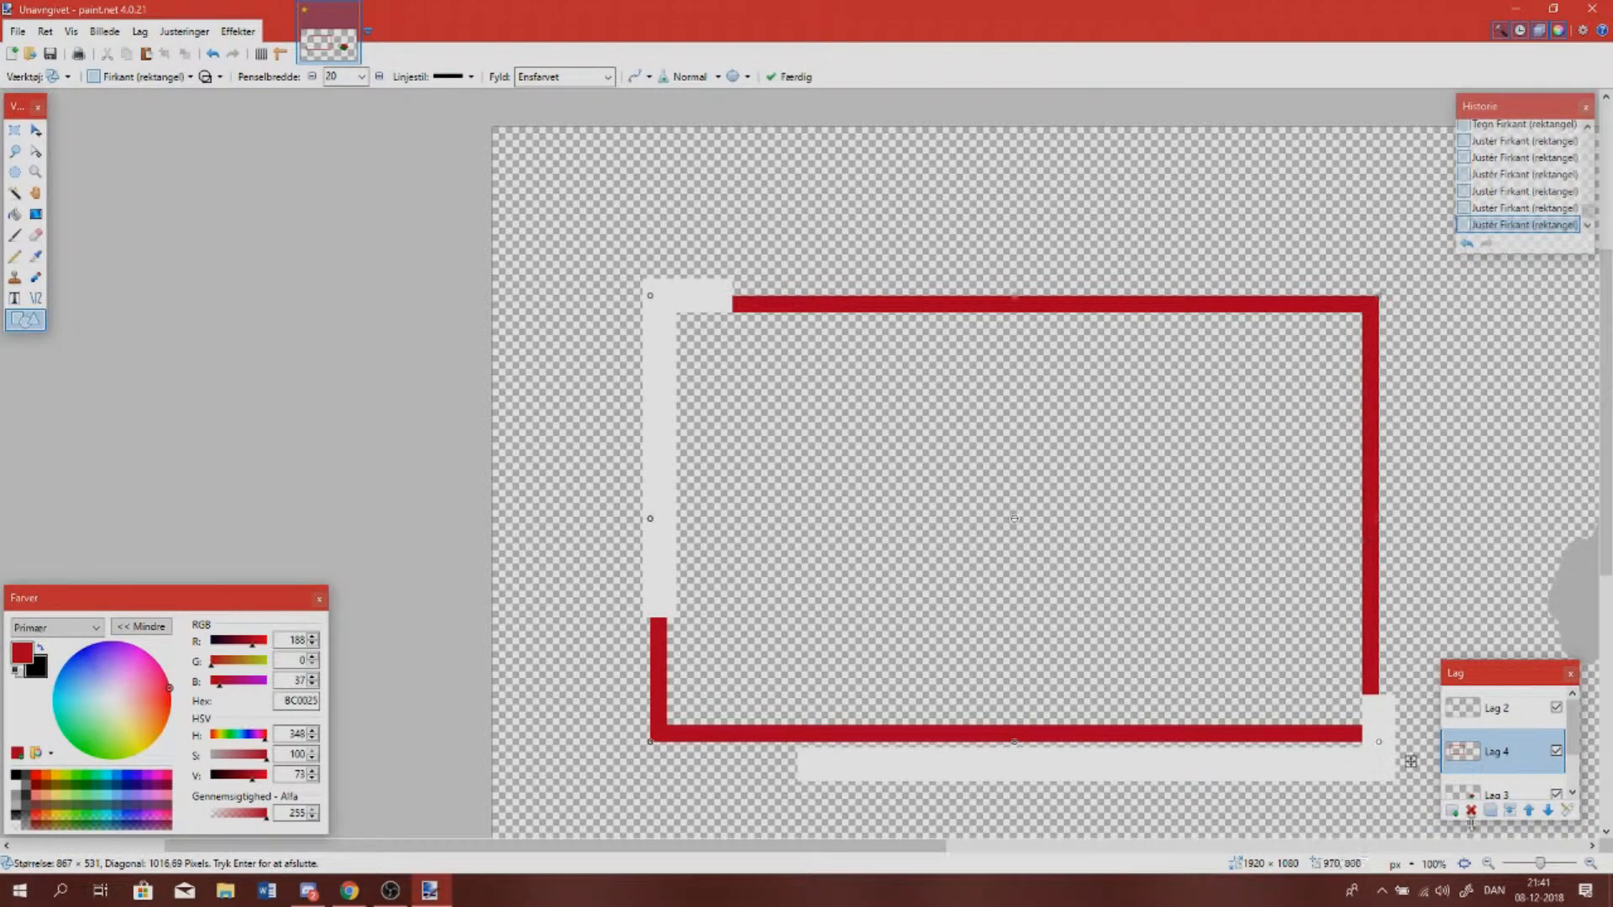
Extend the red outline's bottom edge down behind the white frame's bottom bar and finish the rectangle
left_click(1597, 863)
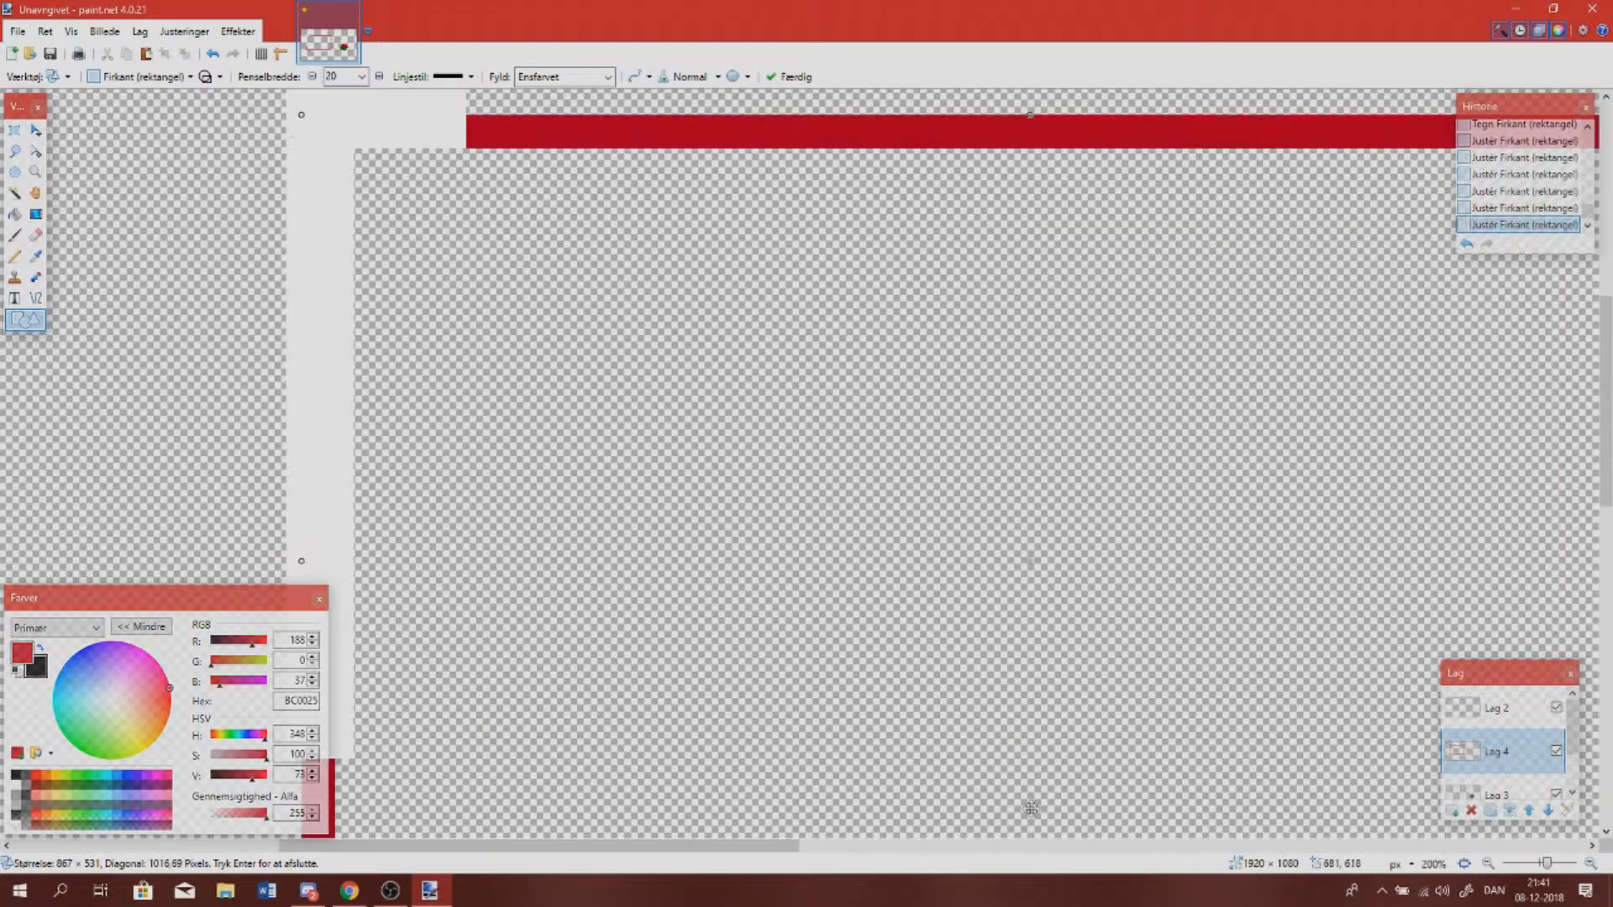
left_click_drag(724, 845, 911, 844)
scroll(1122, 627, "down", 2)
scroll(1122, 627, "down", 1)
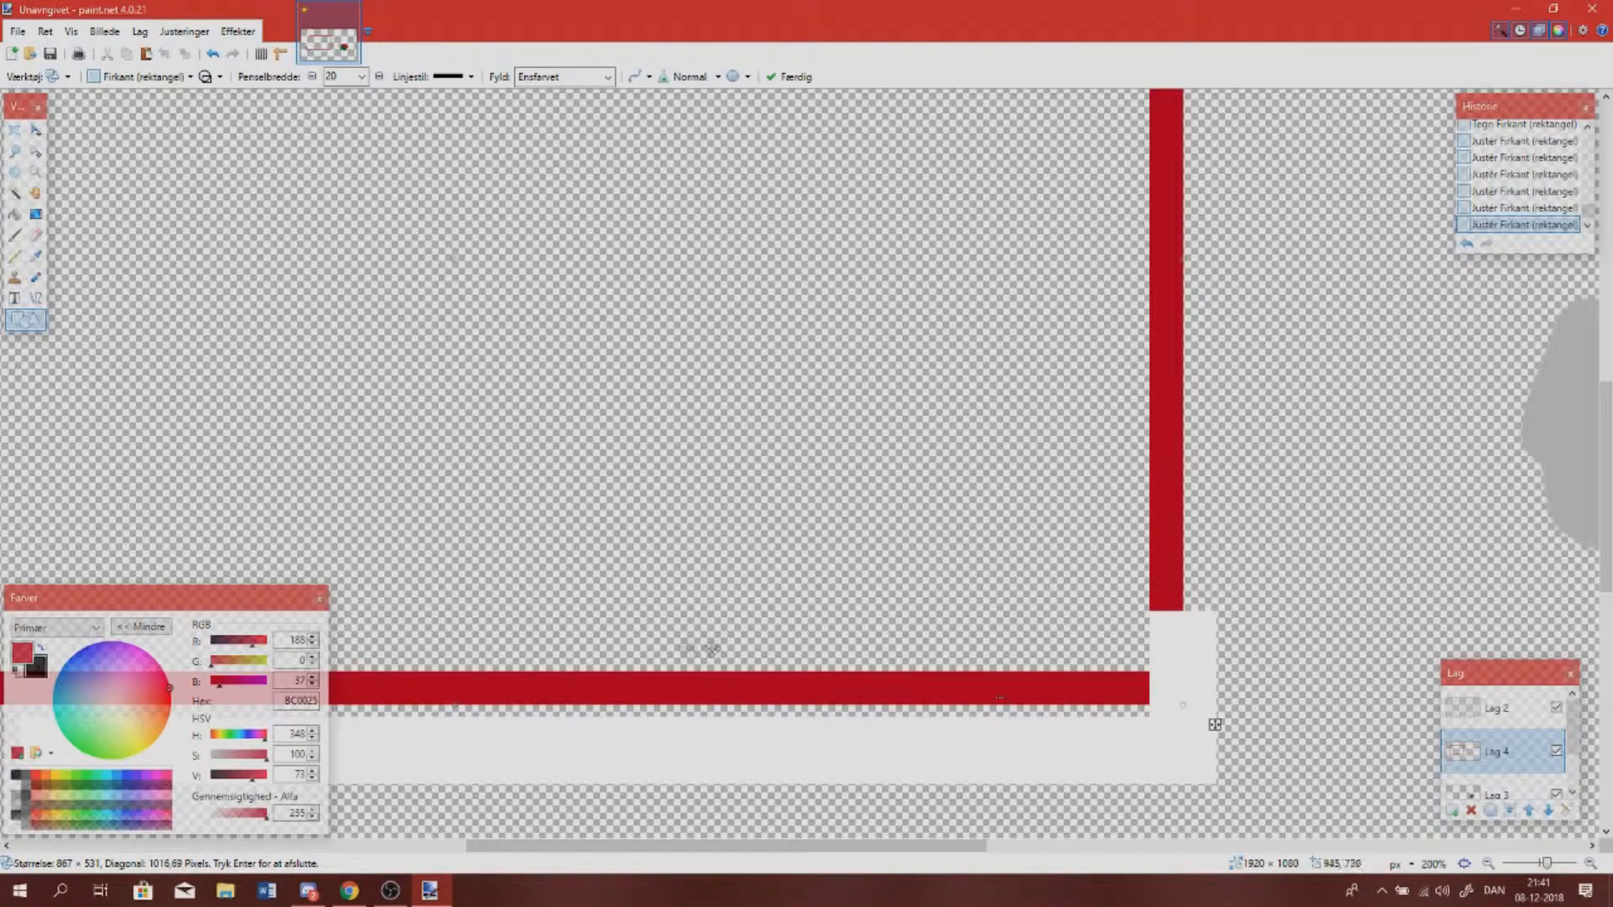
left_click_drag(783, 847, 546, 847)
scroll(547, 847, "down", 2)
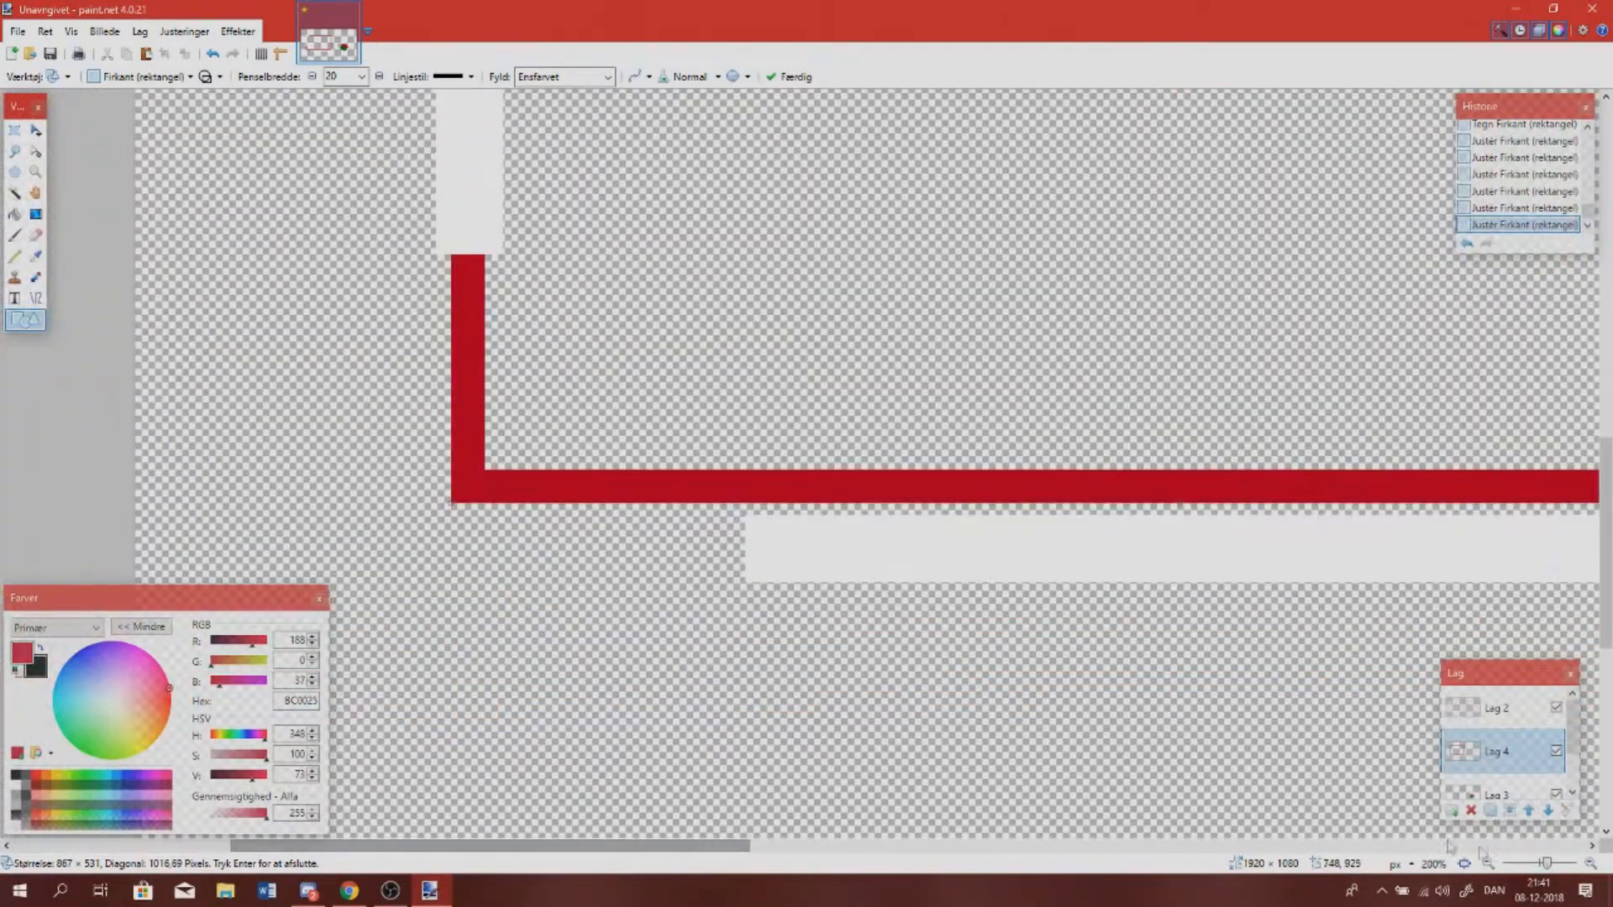
left_click(1486, 863)
left_click(1486, 863)
left_click(1487, 862)
left_click_drag(1059, 468, 1055, 482)
key("Return")
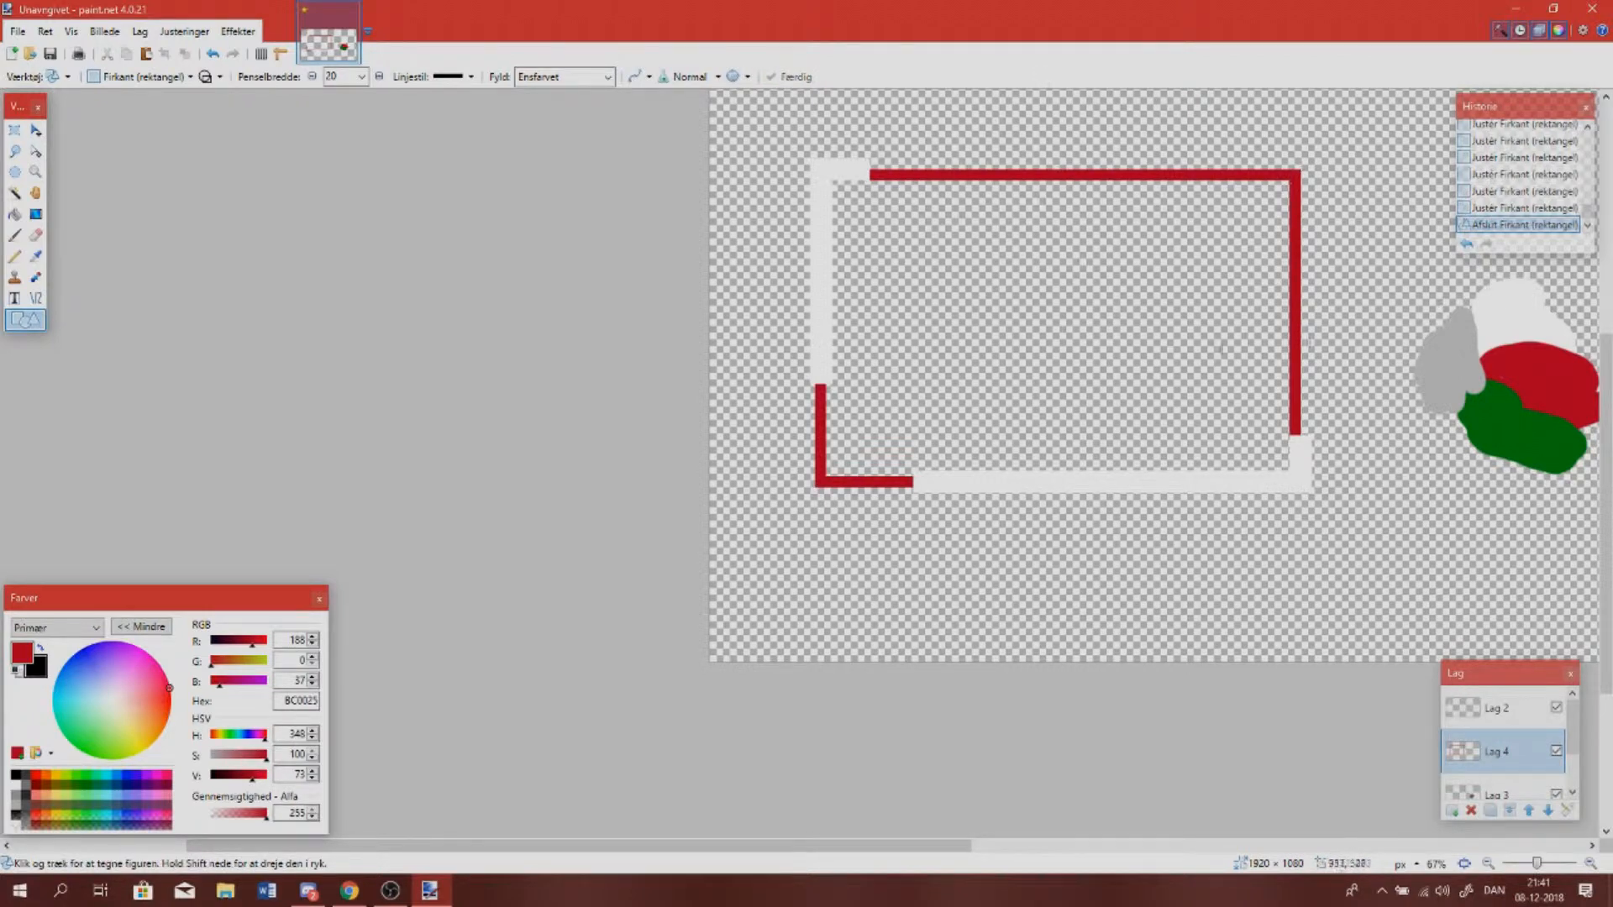
Erase the red pieces exposed in the open lower-left corner of the frame with the Eraser at width 20
left_click(35, 235)
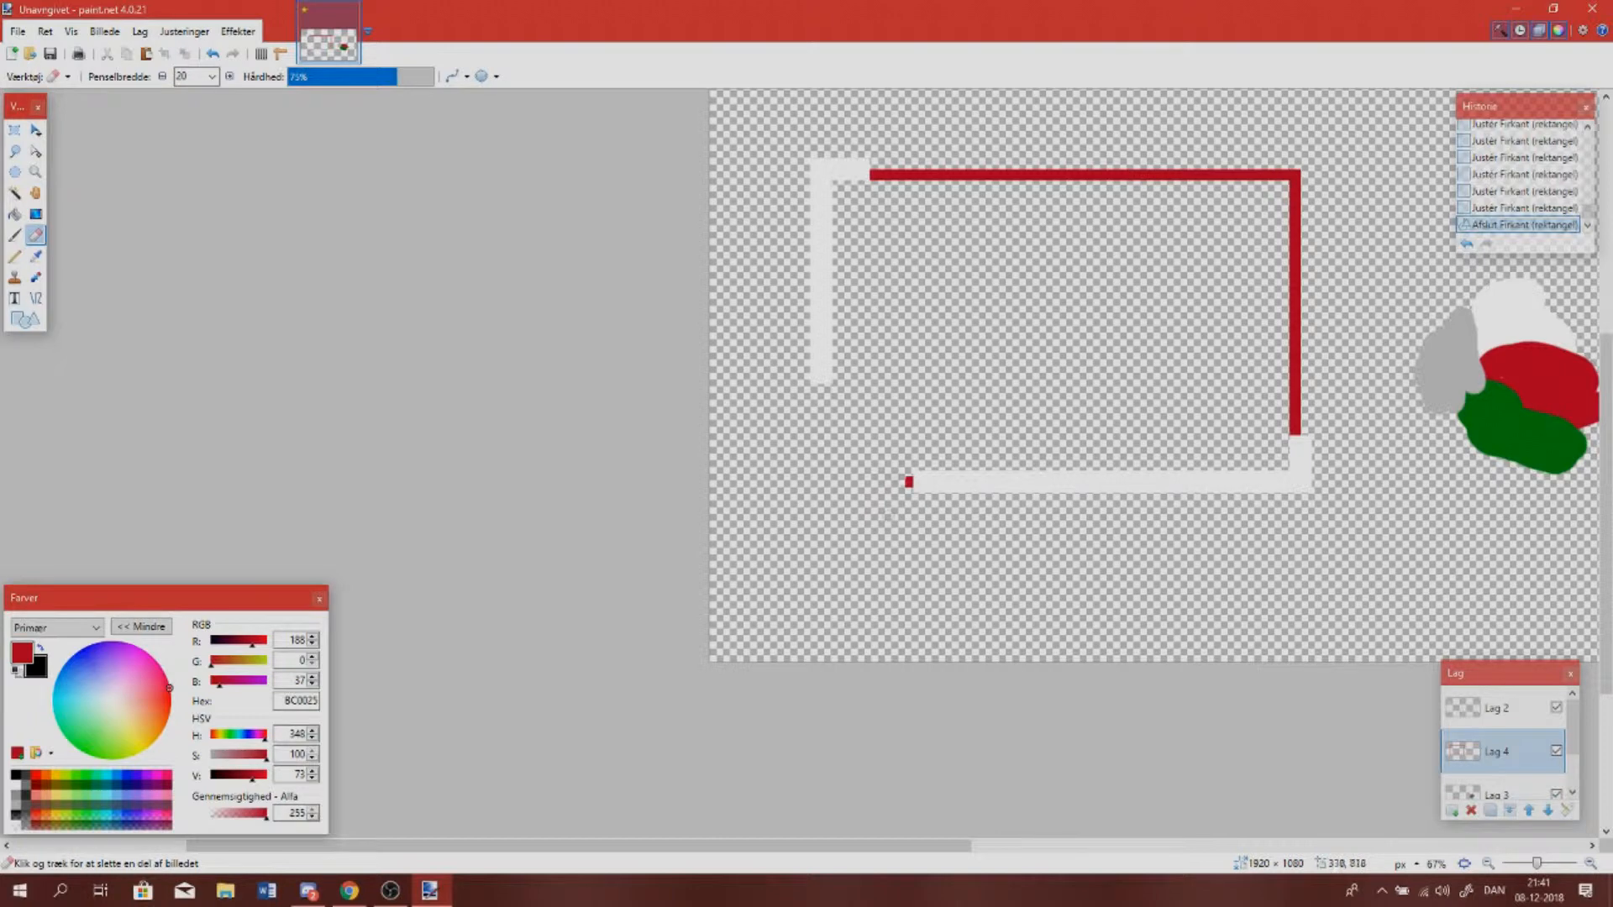
left_click(916, 477)
scroll(871, 482, "up", 4)
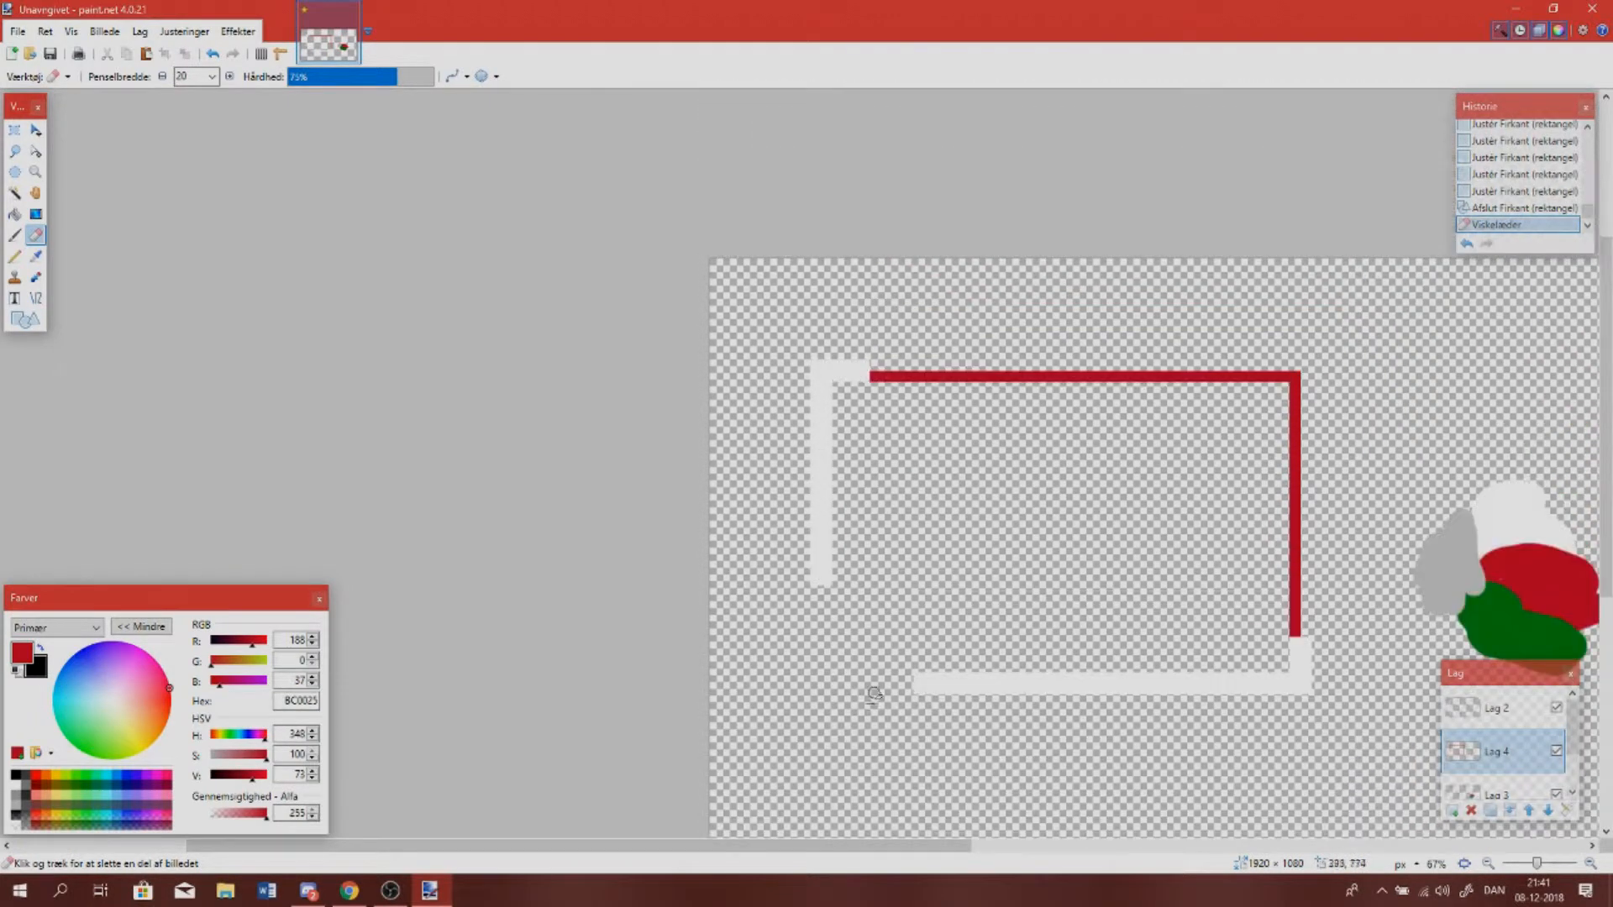
left_click_drag(798, 847, 893, 824)
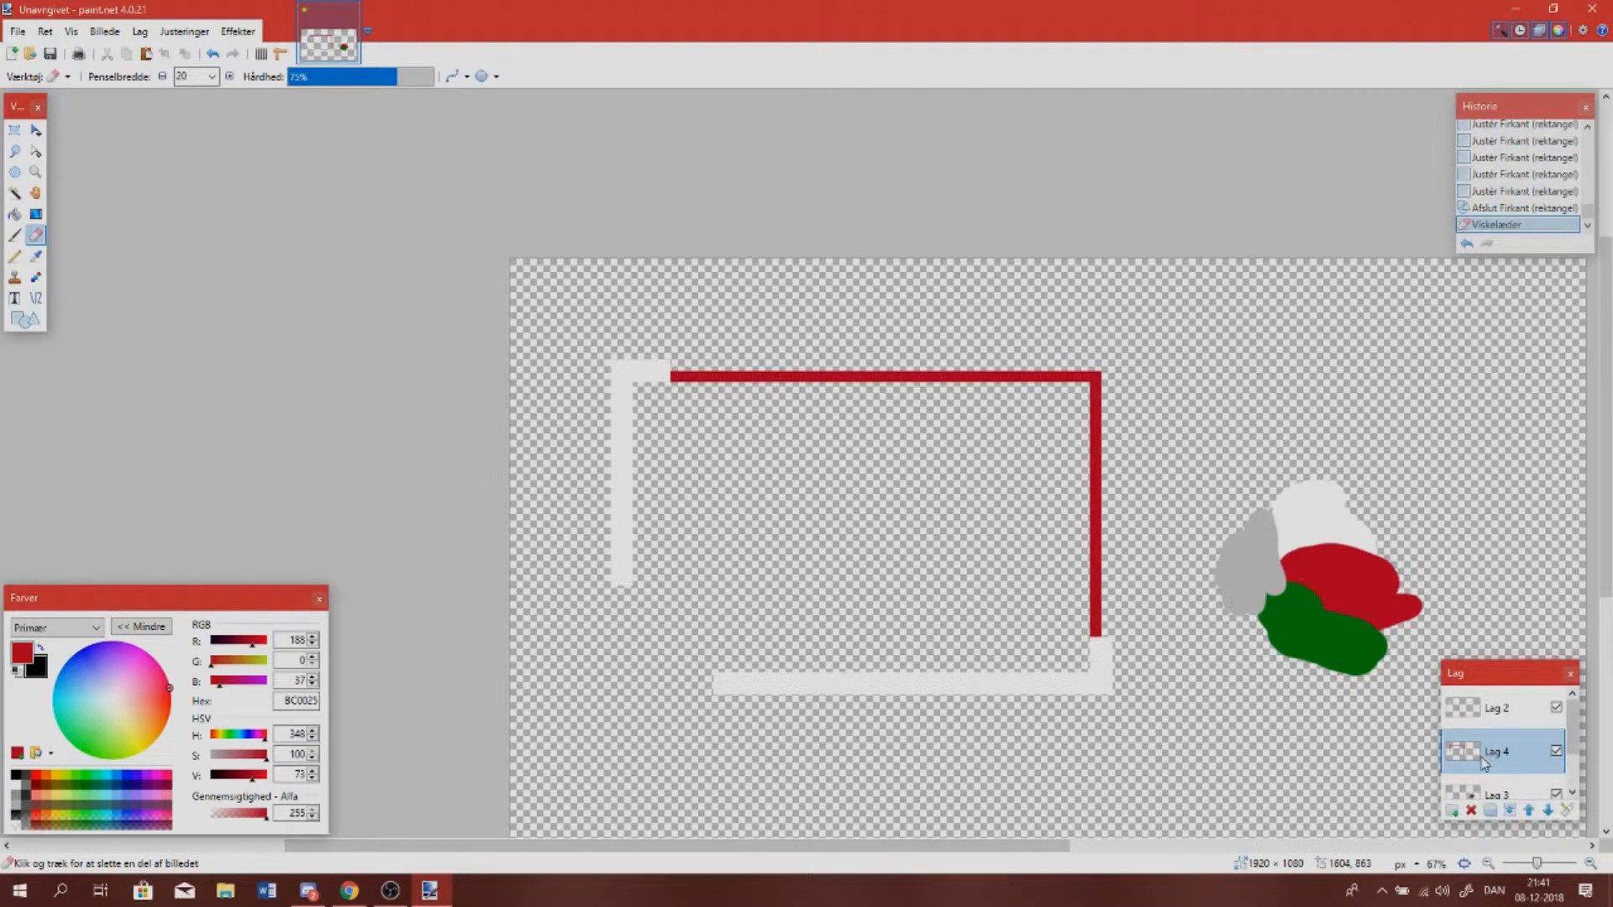
Choose the right triangle as the shape to draw
left_click(25, 319)
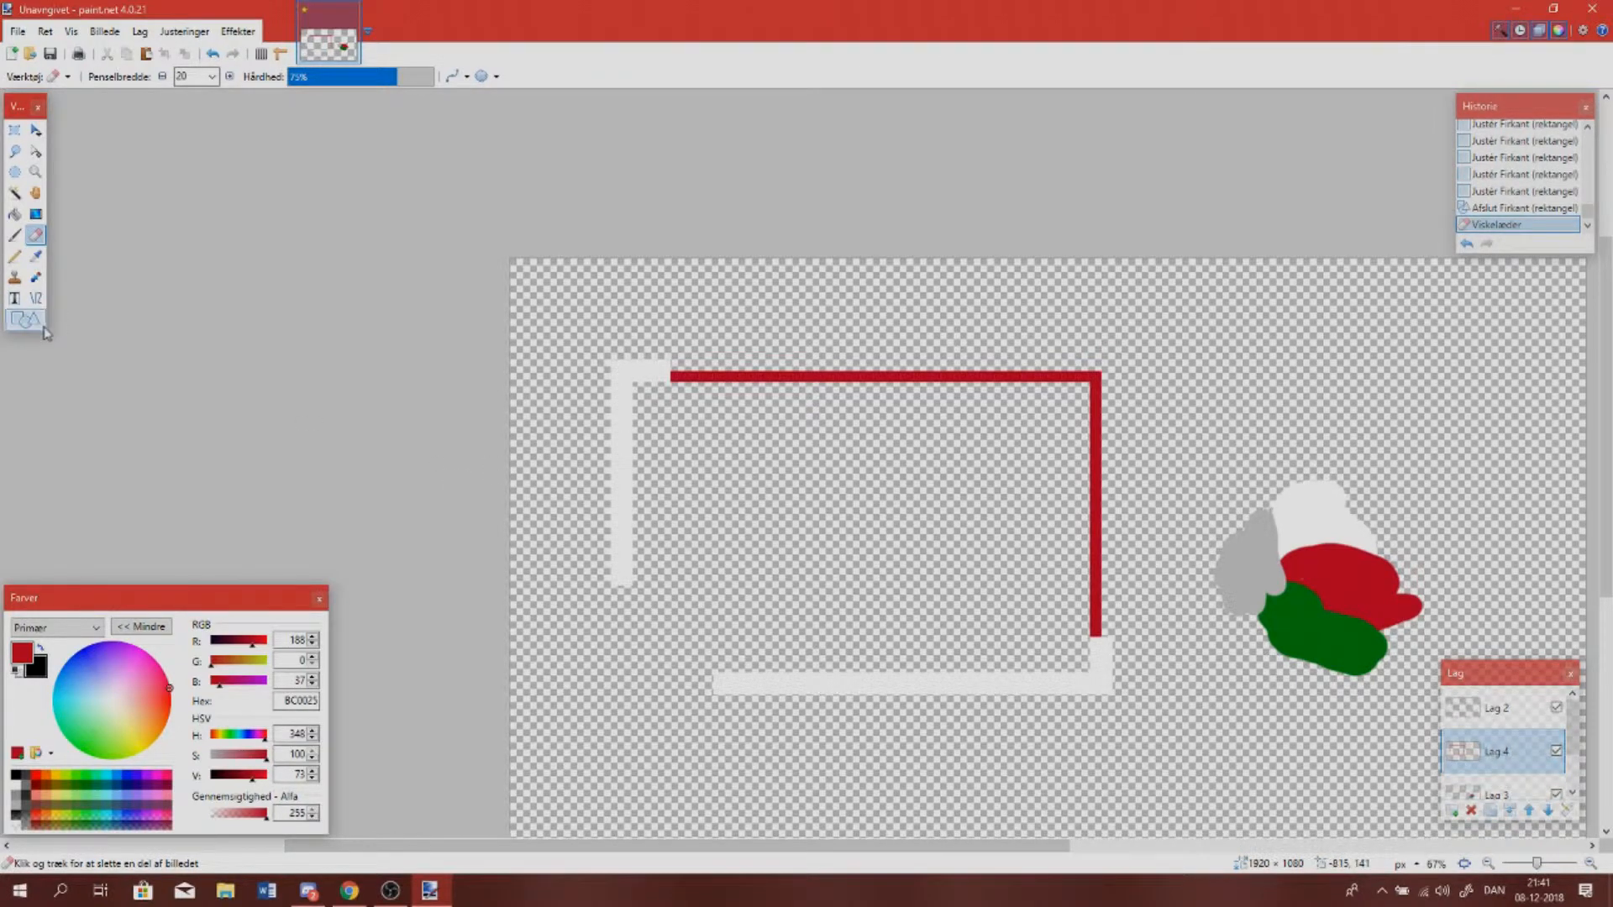
left_click(183, 77)
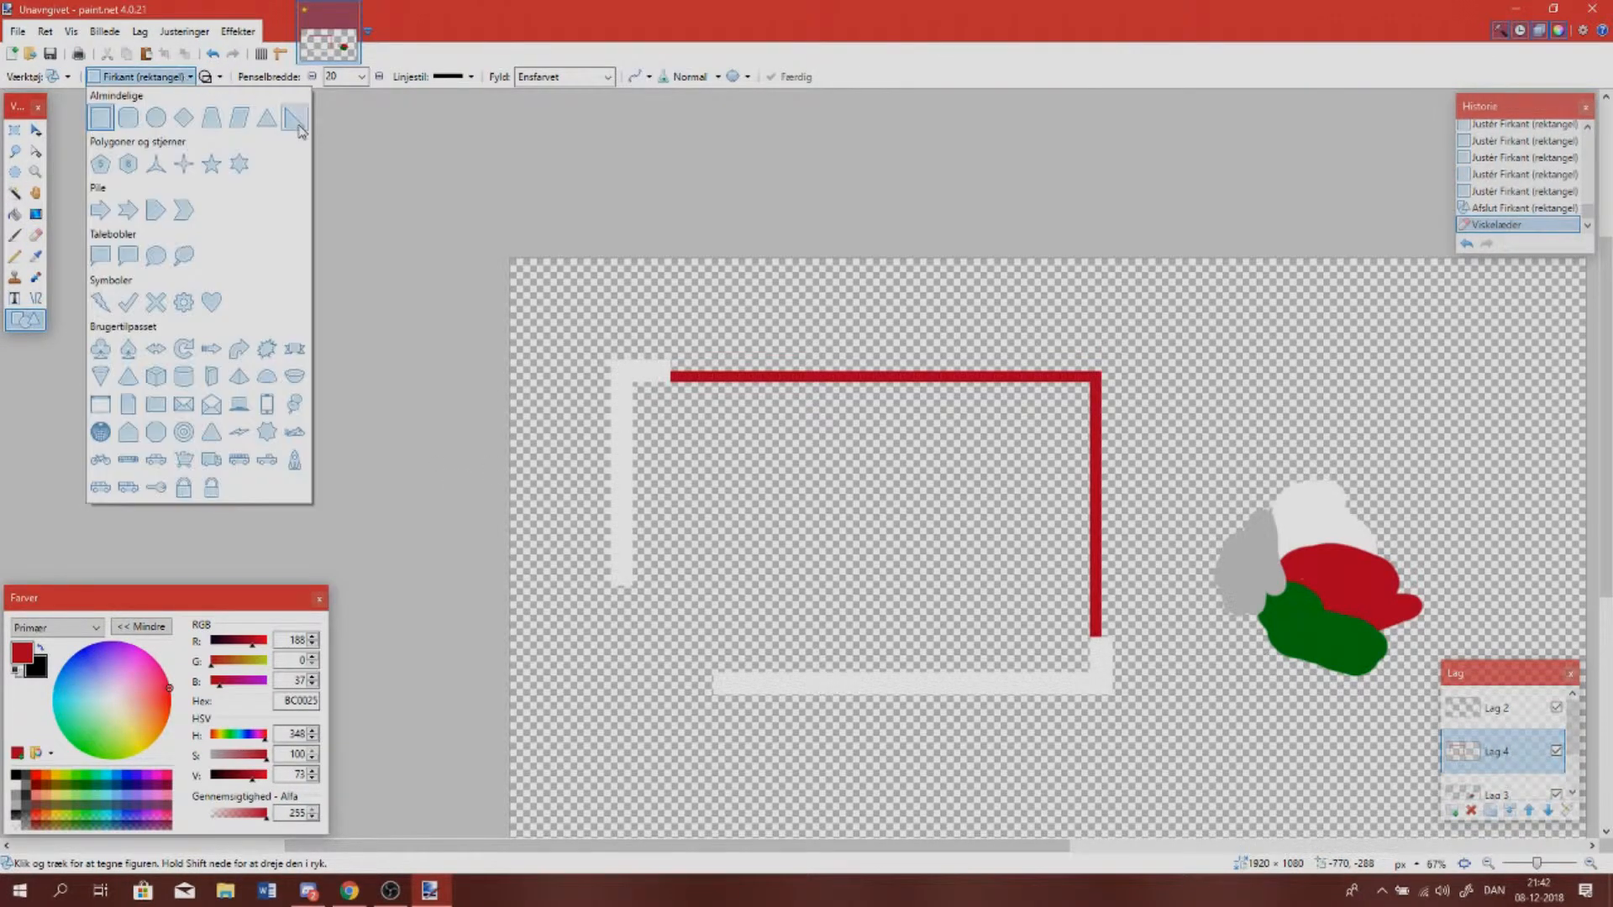
left_click(293, 122)
left_click_drag(603, 591, 664, 653)
left_click(664, 651)
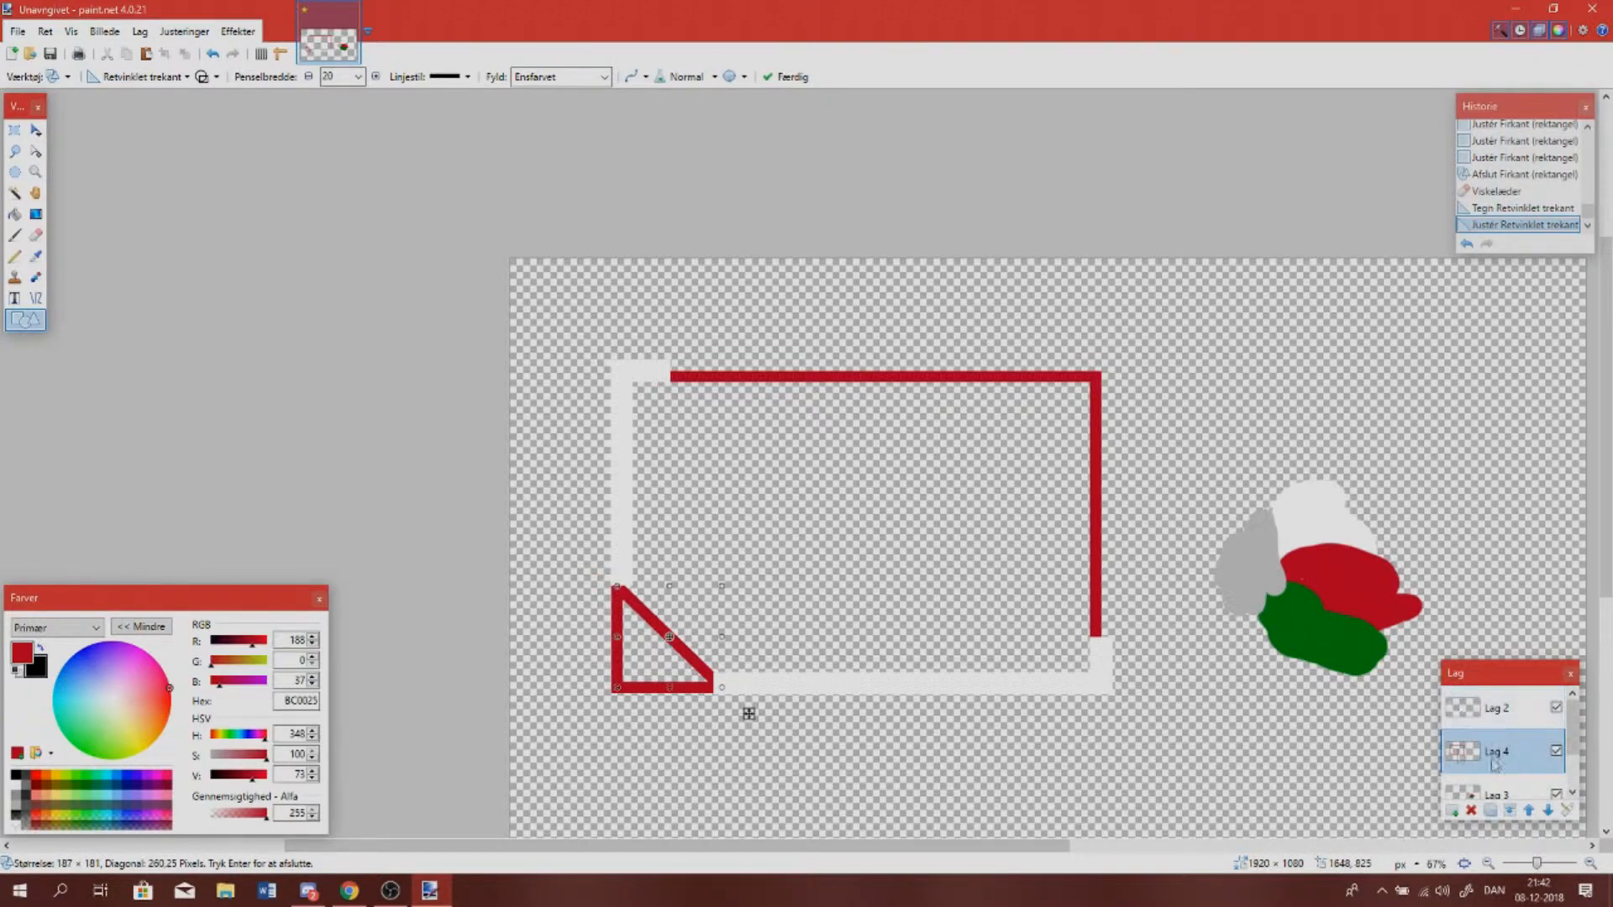
key("ctrl+z")
key("ctrl+z")
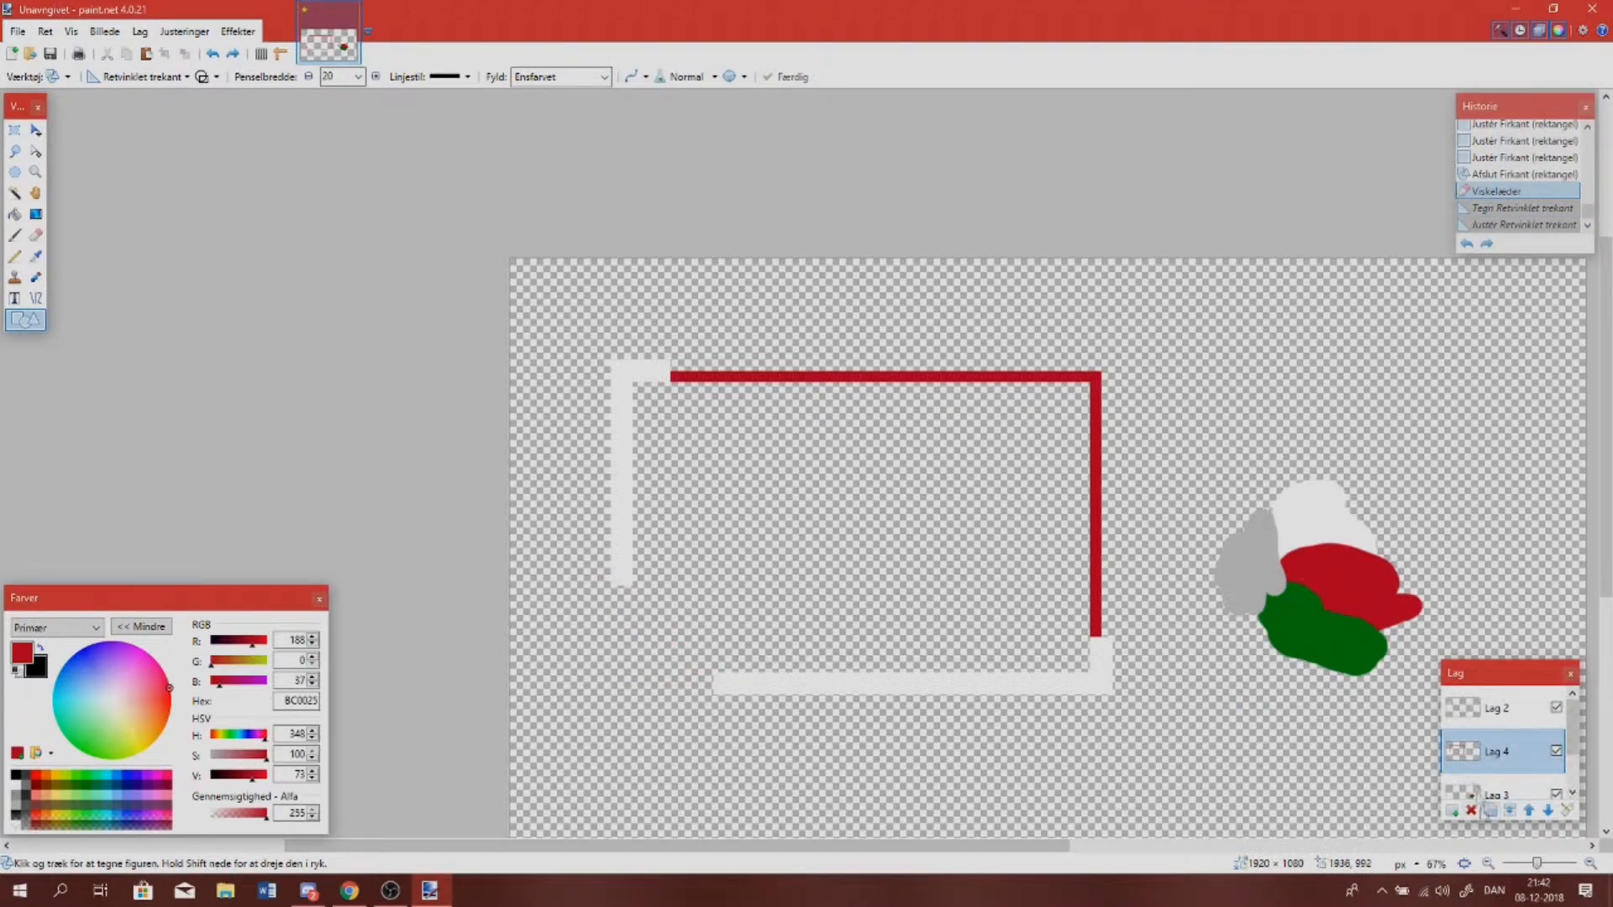
Add a new layer and draw a red right triangle outline about 260 × 236 px, aligned to the frame's open lower-left corner
left_click(1452, 810)
left_click_drag(605, 546, 756, 690)
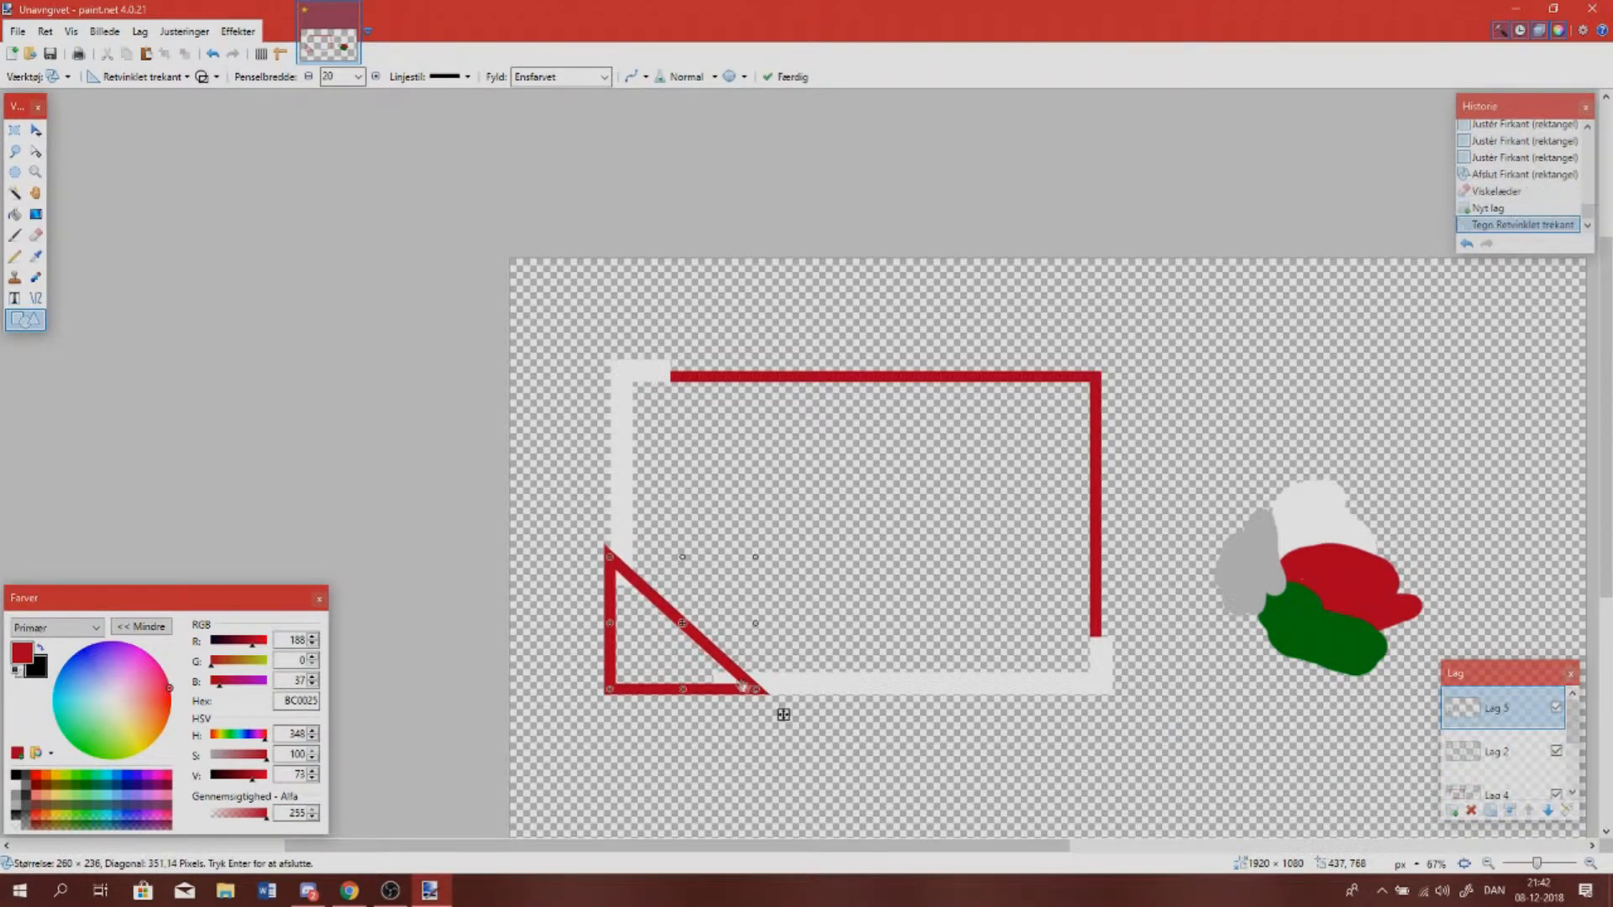
left_click(1592, 863)
left_click(1592, 863)
scroll(480, 560, "down", 2)
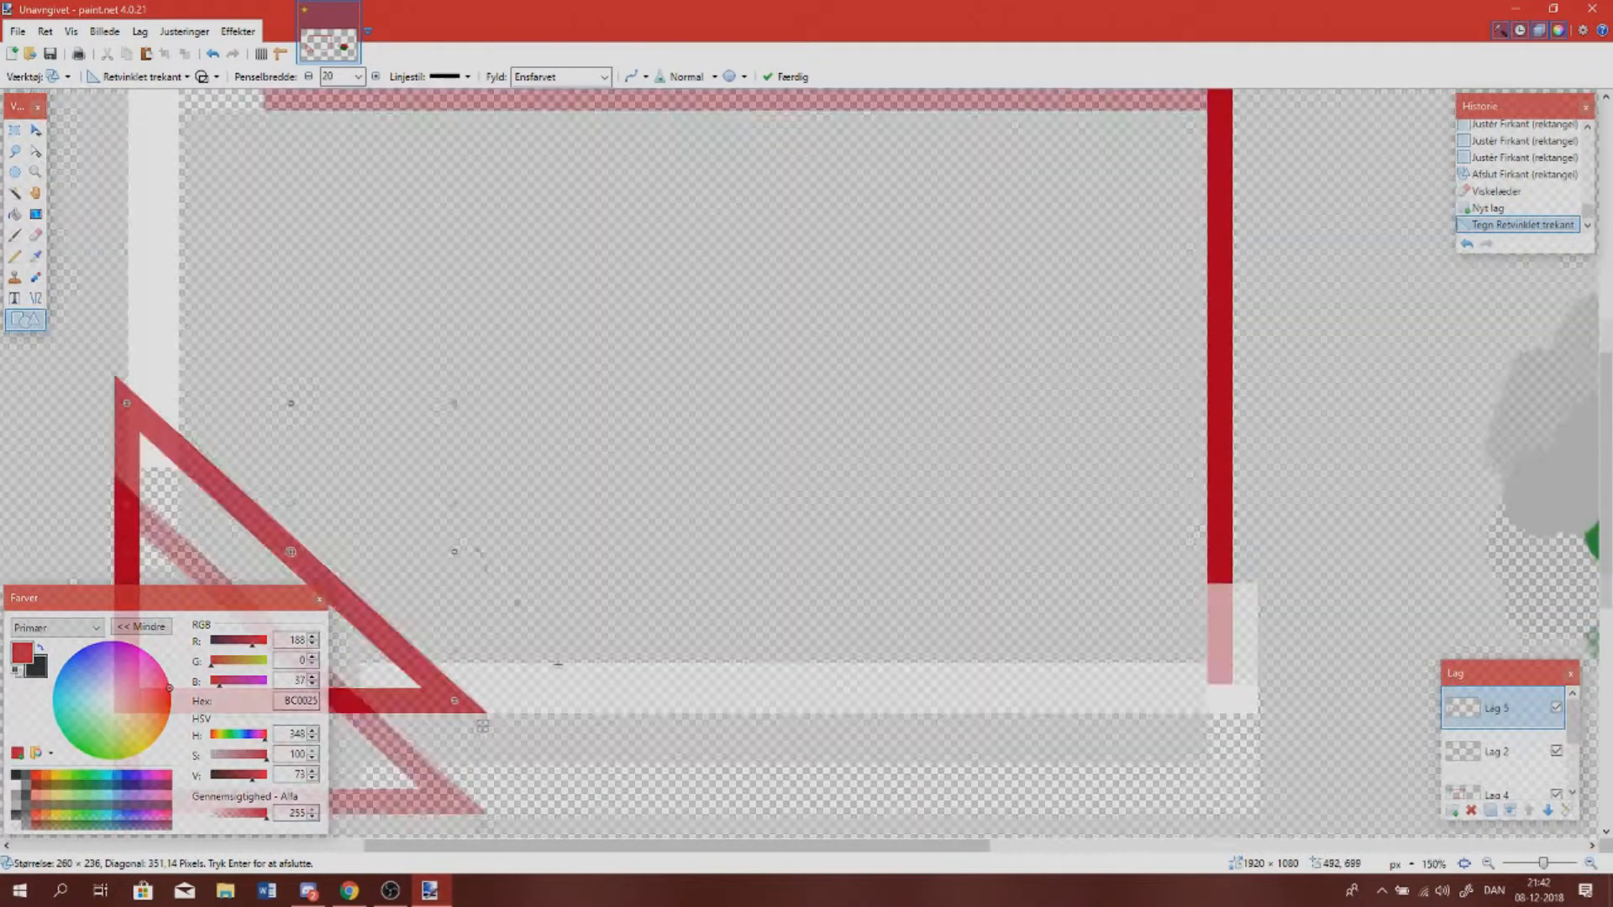
left_click_drag(784, 846, 612, 827)
left_click_drag(625, 630, 635, 625)
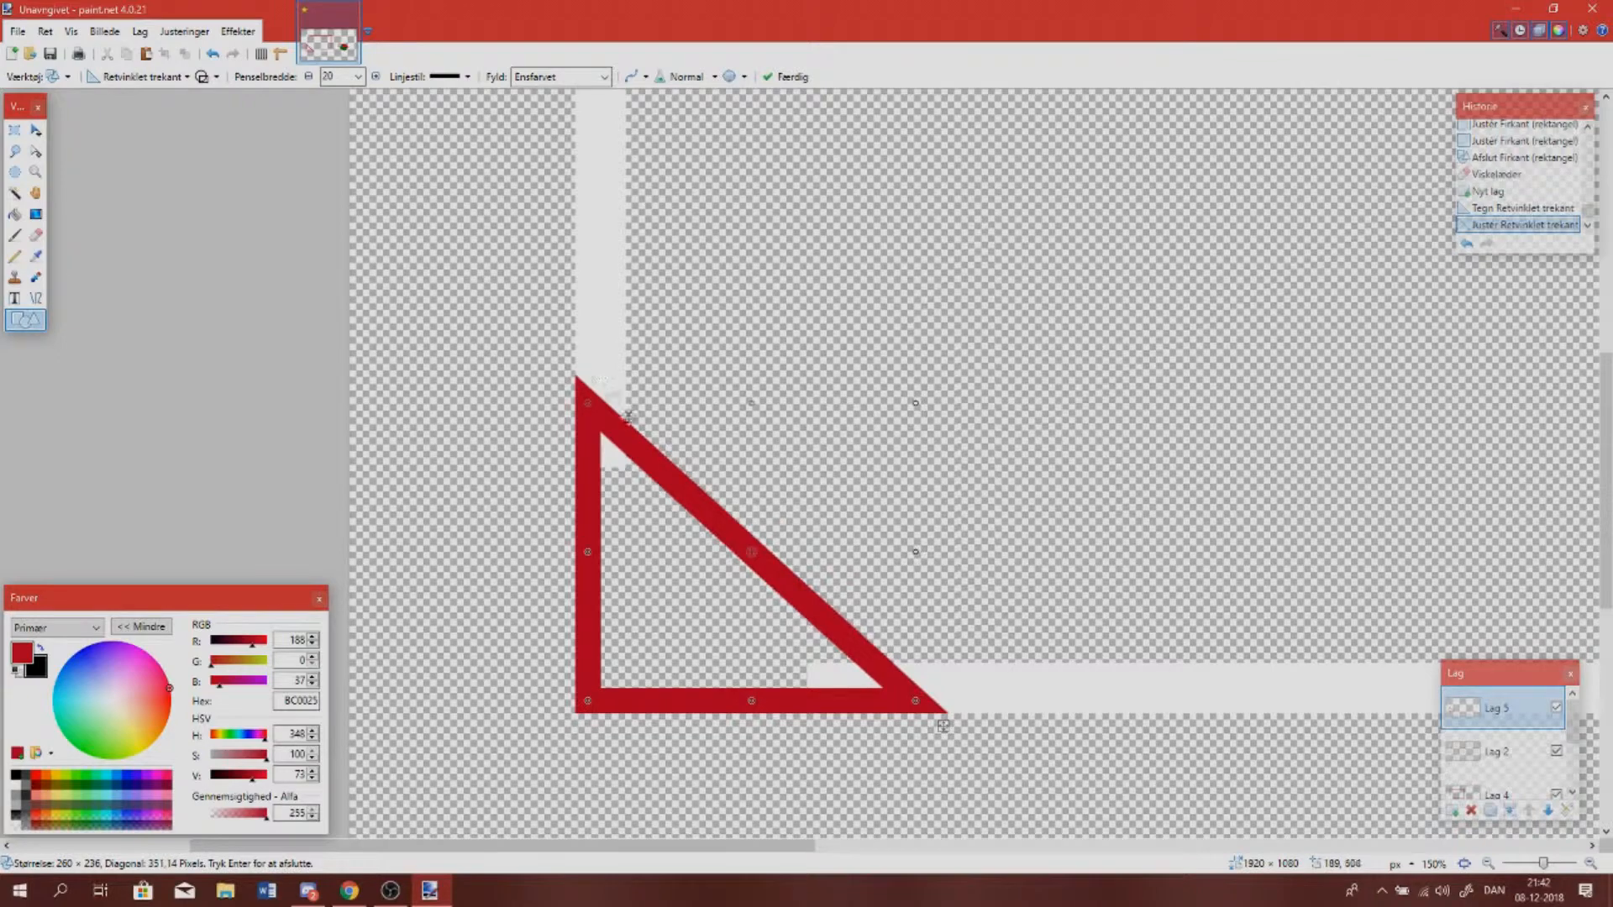
Shrink the corner triangle to about 205 × 132 px, leaving a gap below the frame's left bar, and finish the shape
left_click_drag(755, 396, 752, 534)
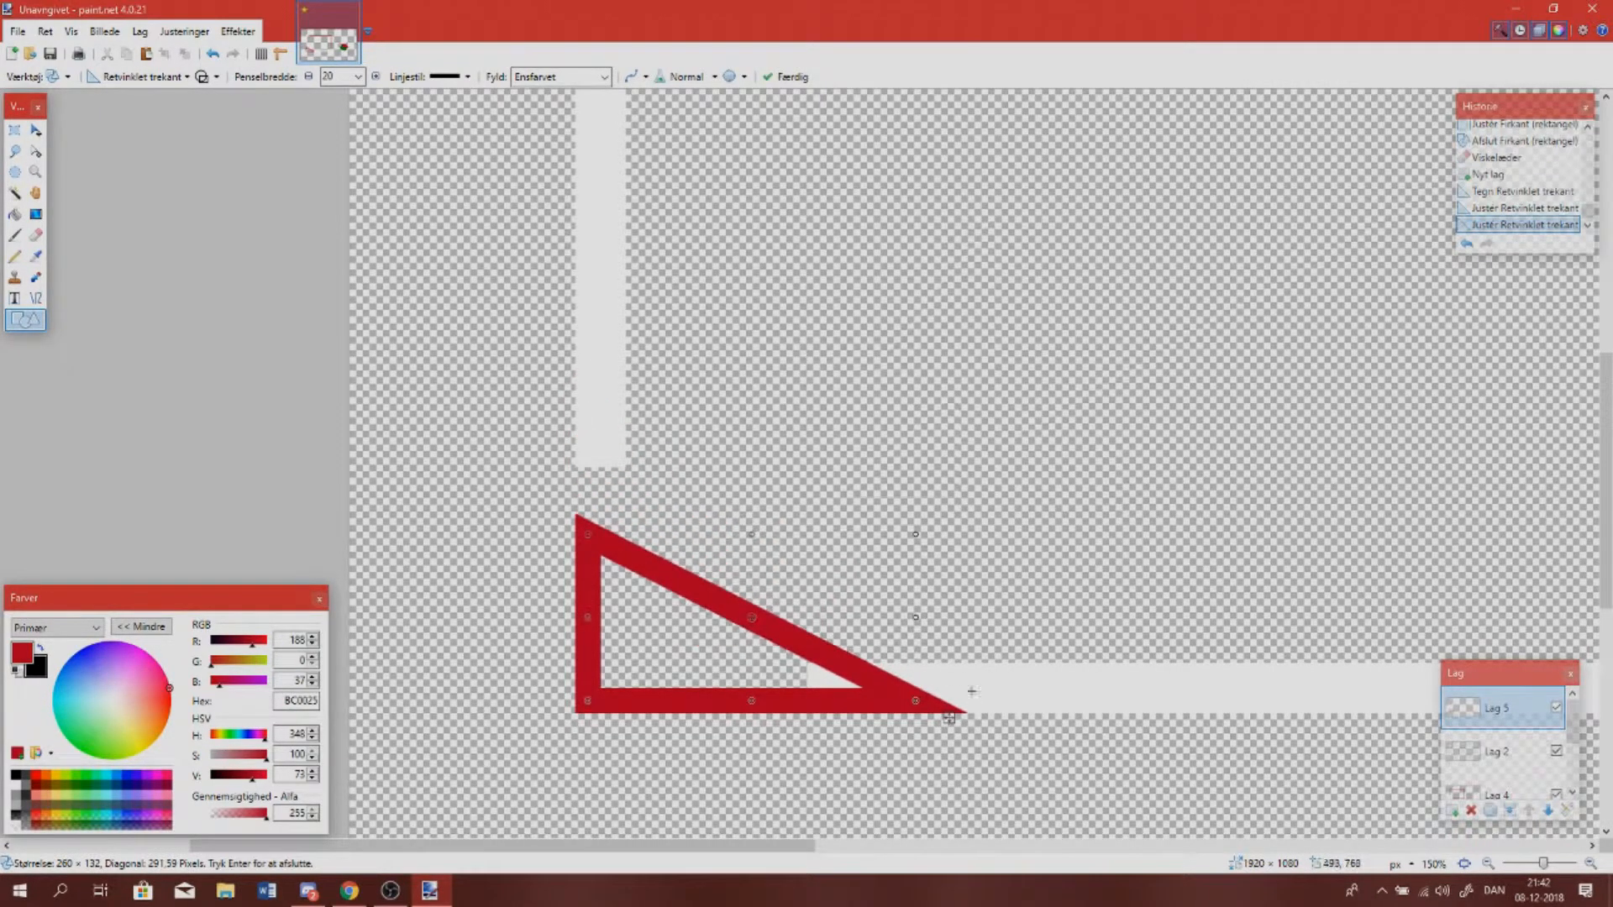
left_click_drag(922, 619, 843, 648)
key("Return")
scroll(819, 599, "down", 2)
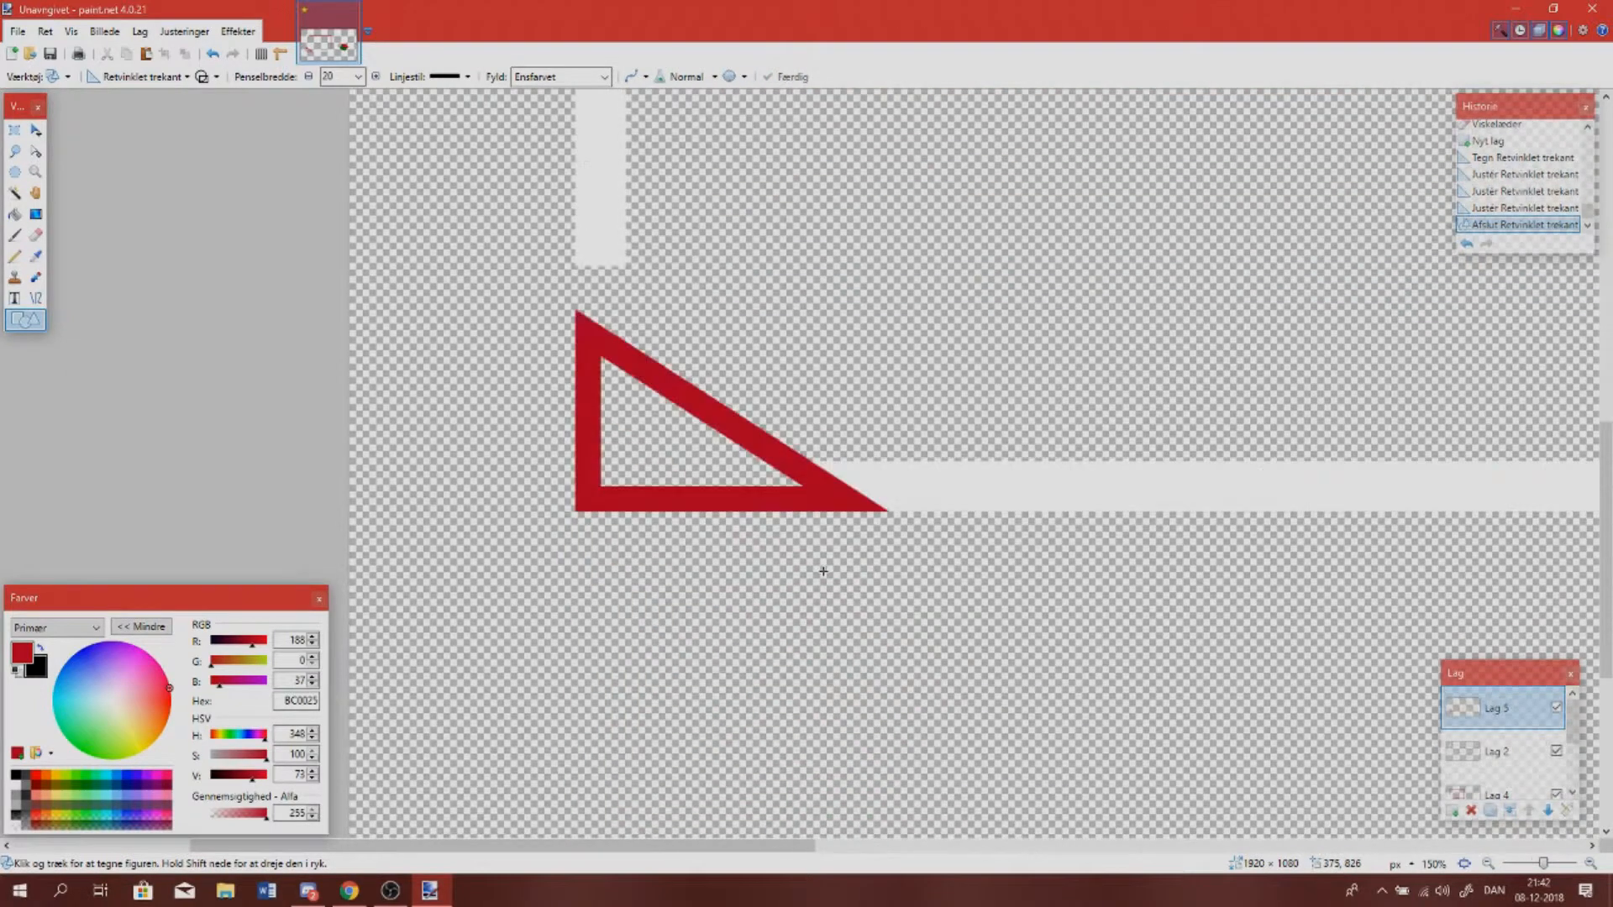
Reopen the finished corner triangle for adjustment and thicken its outline to brush width 30
left_click(1488, 862)
left_click(1487, 862)
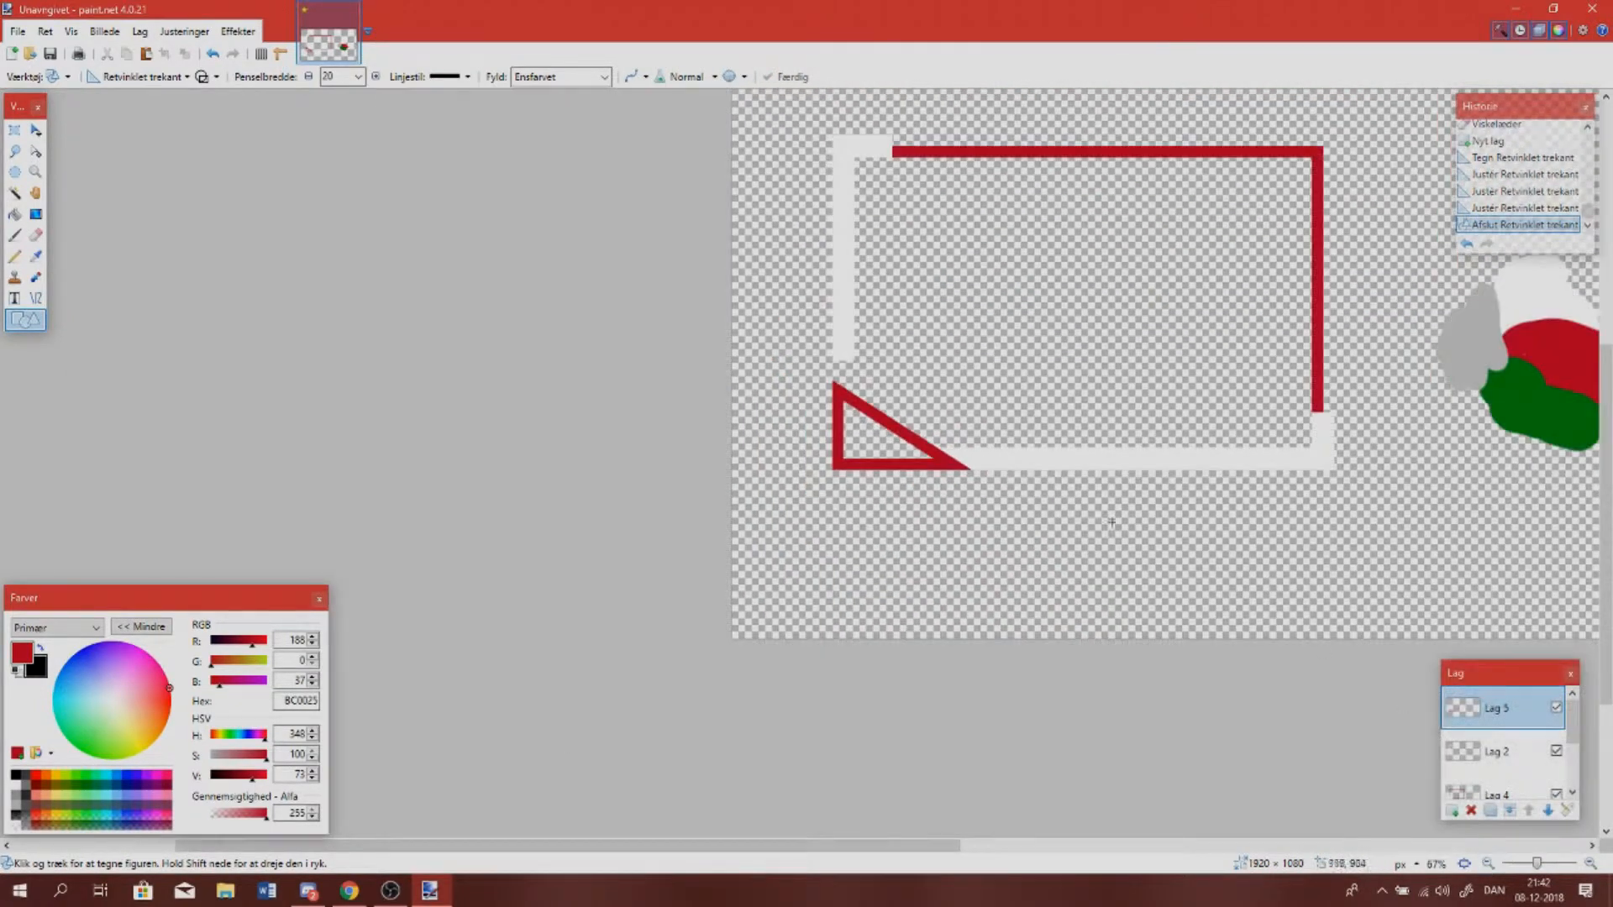
key("ctrl+z")
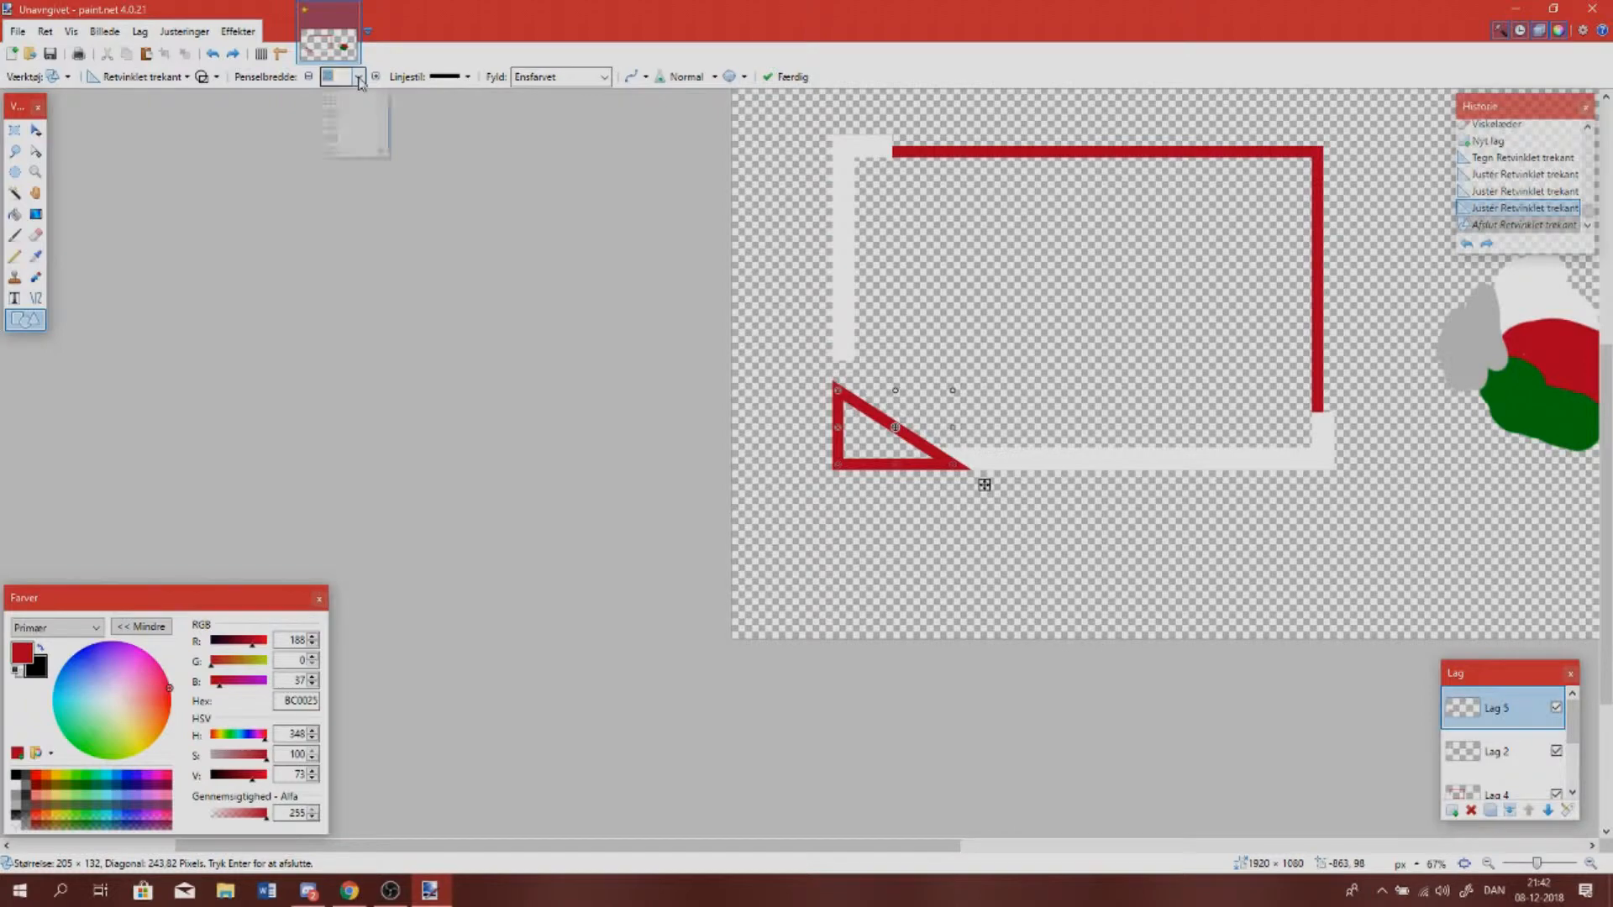
left_click(358, 76)
left_click(345, 126)
scroll(770, 388, "up", 1)
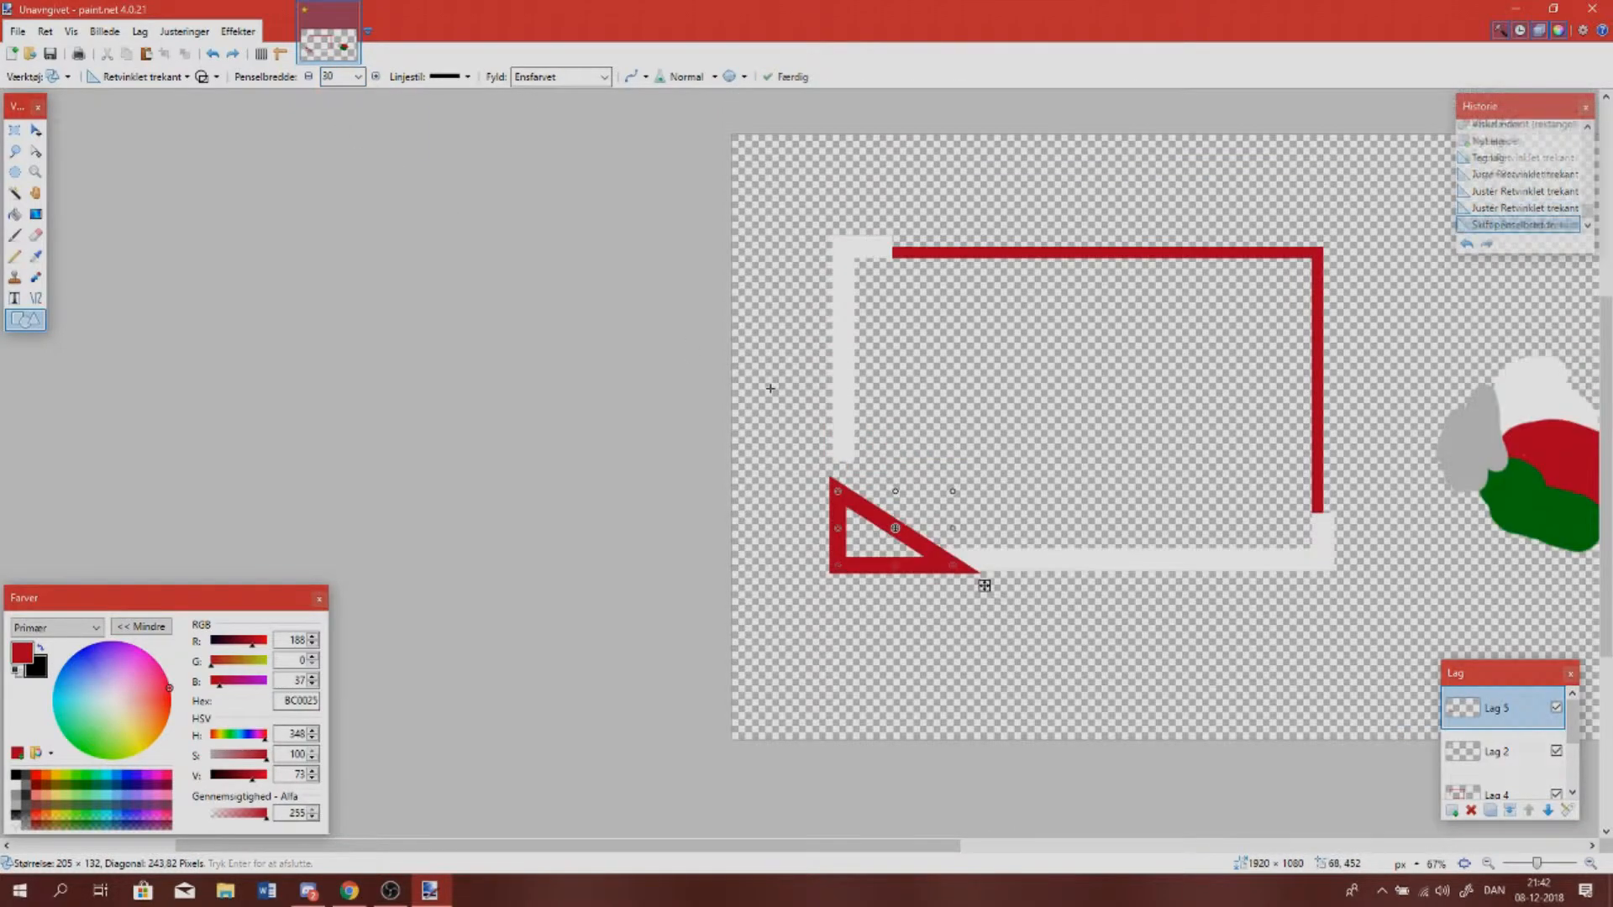
key("Return")
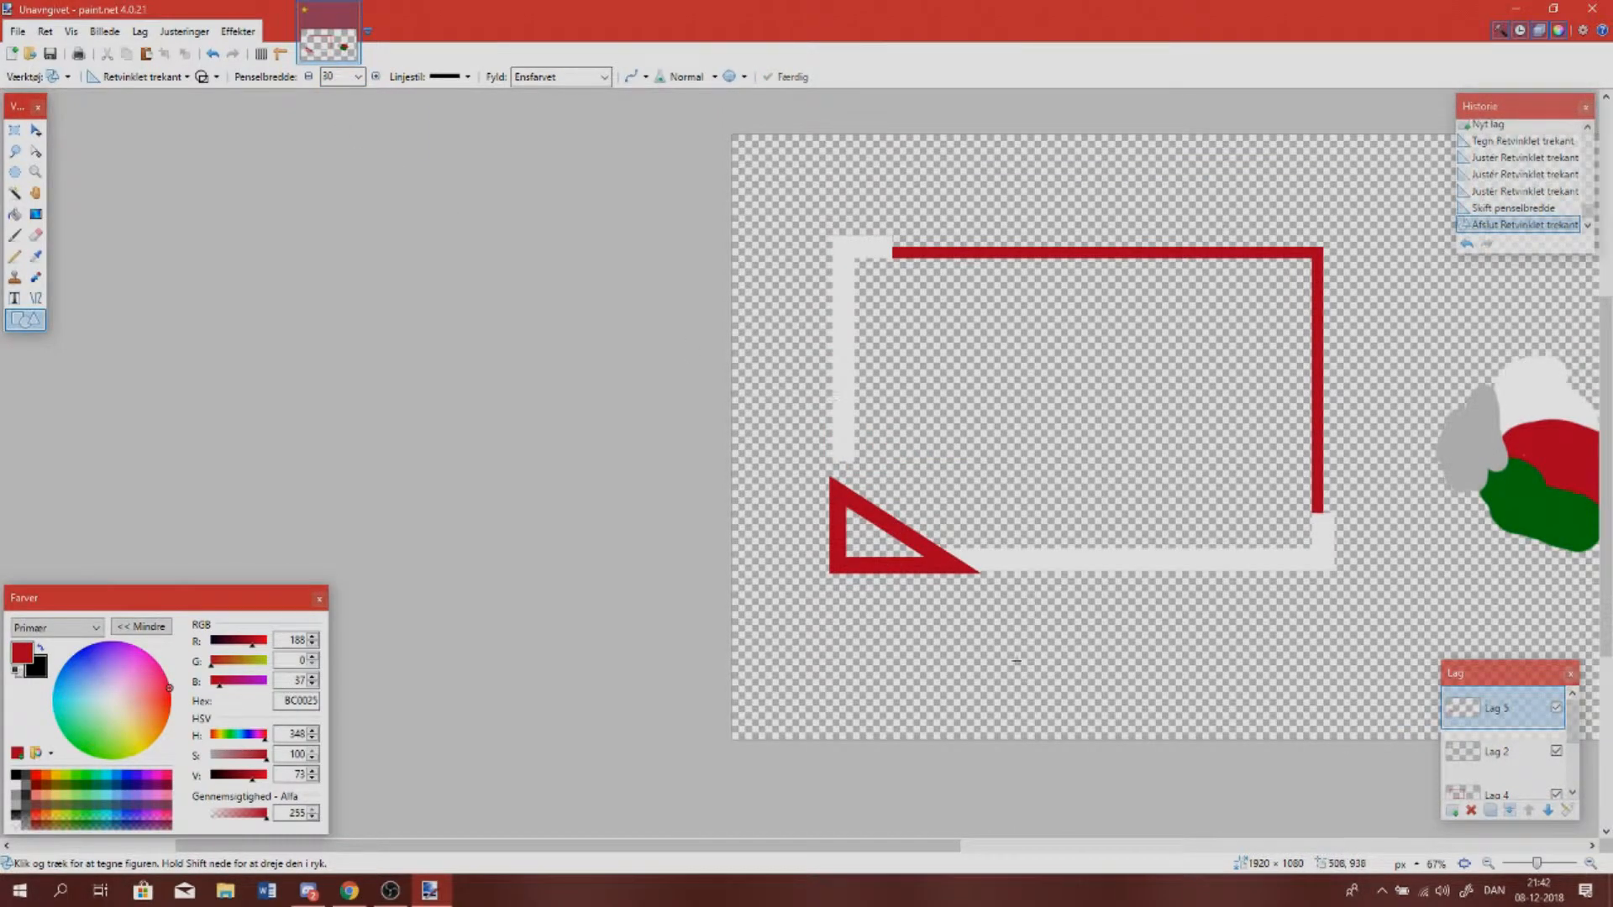
Reopen the corner triangle, align it with the frame's outer edges, set its brush width to 25 and finish it
left_click(1590, 863)
left_click(1589, 863)
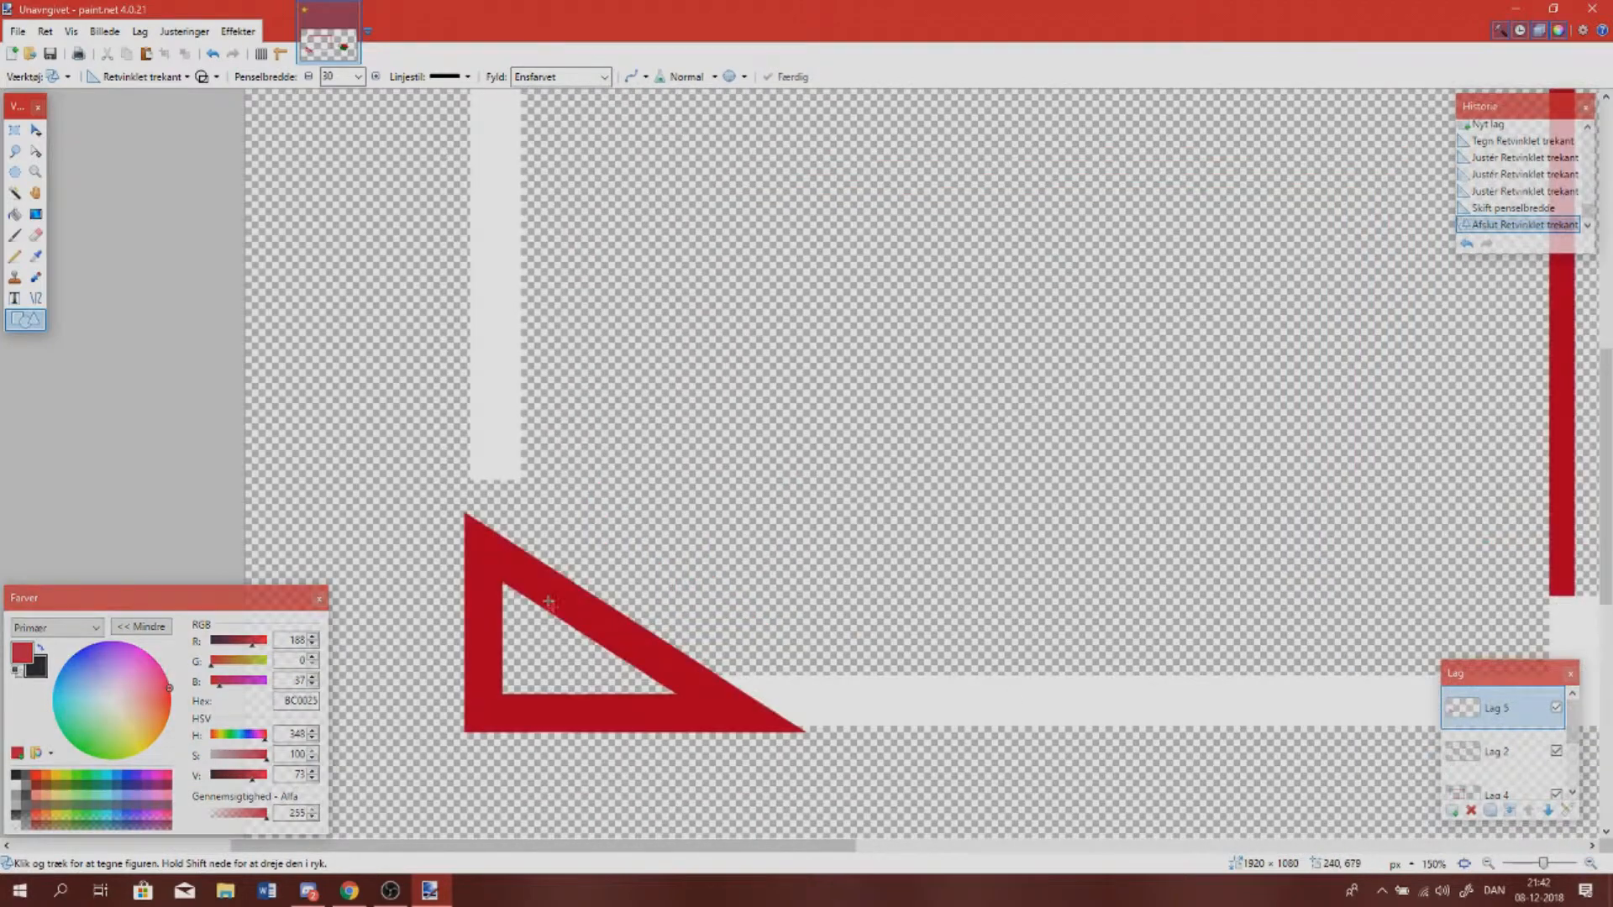
key("ctrl+z")
left_click_drag(669, 688, 677, 681)
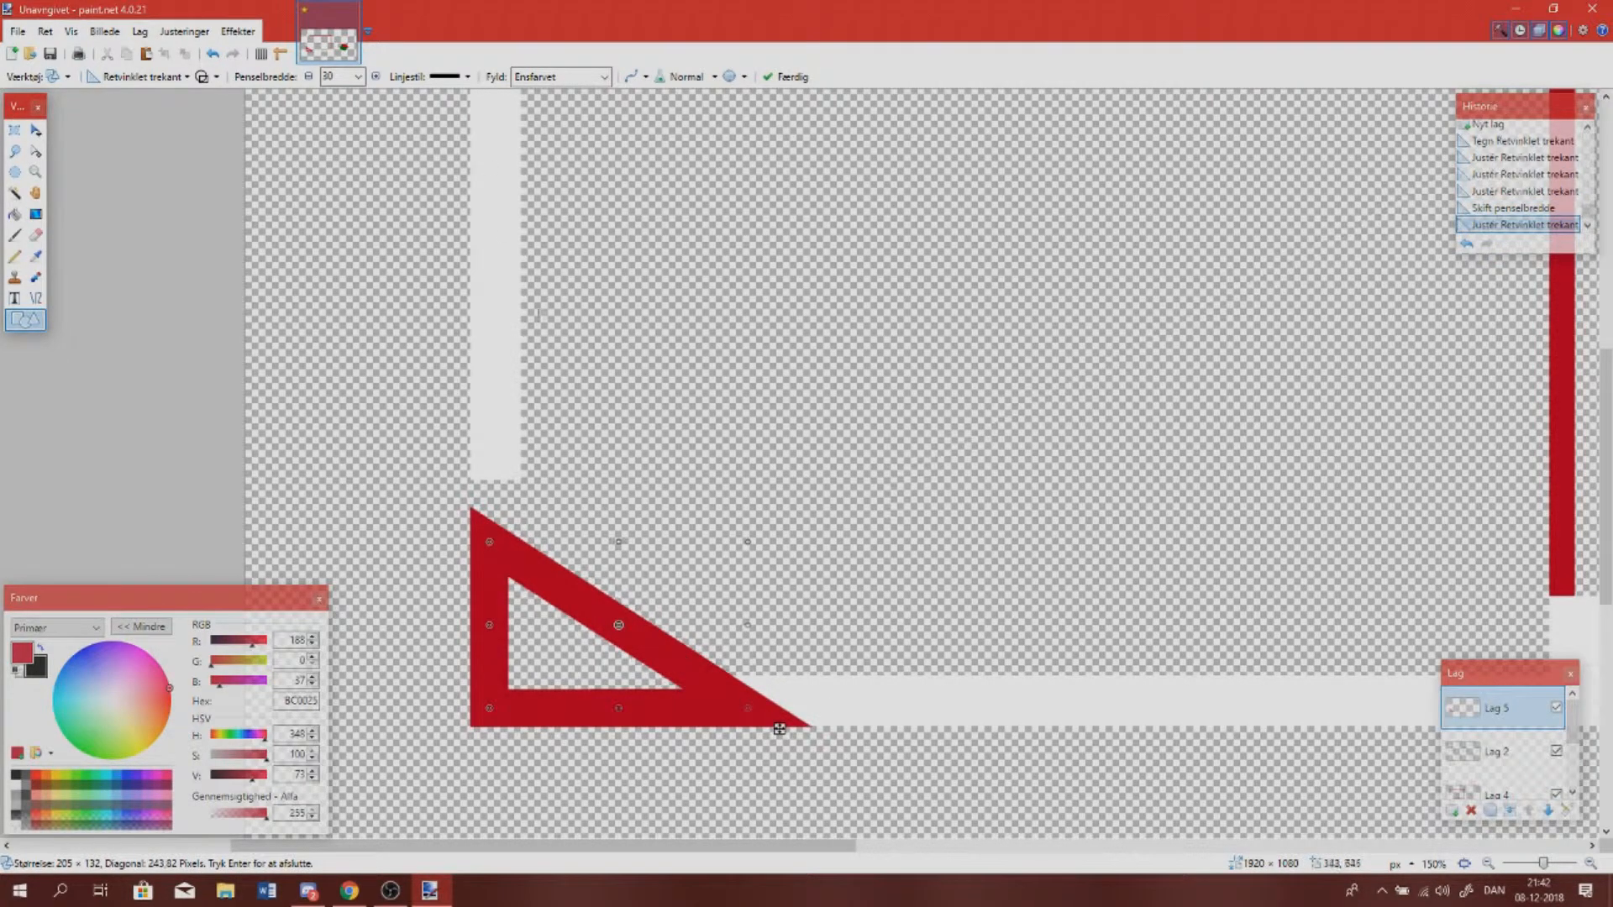
left_click(358, 76)
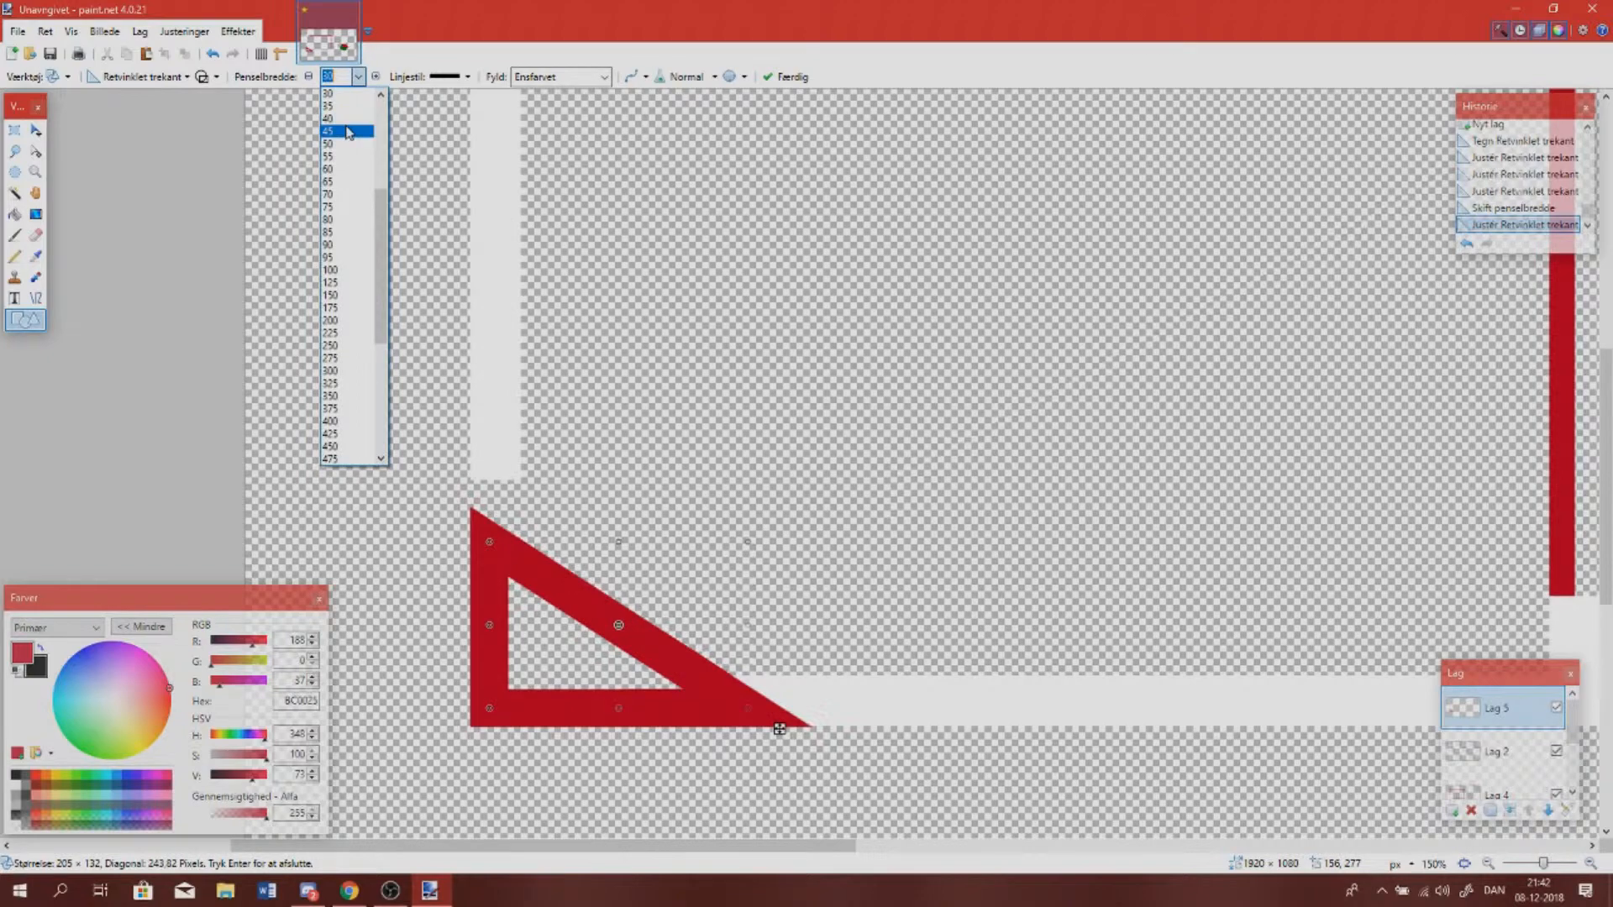
left_click(340, 120)
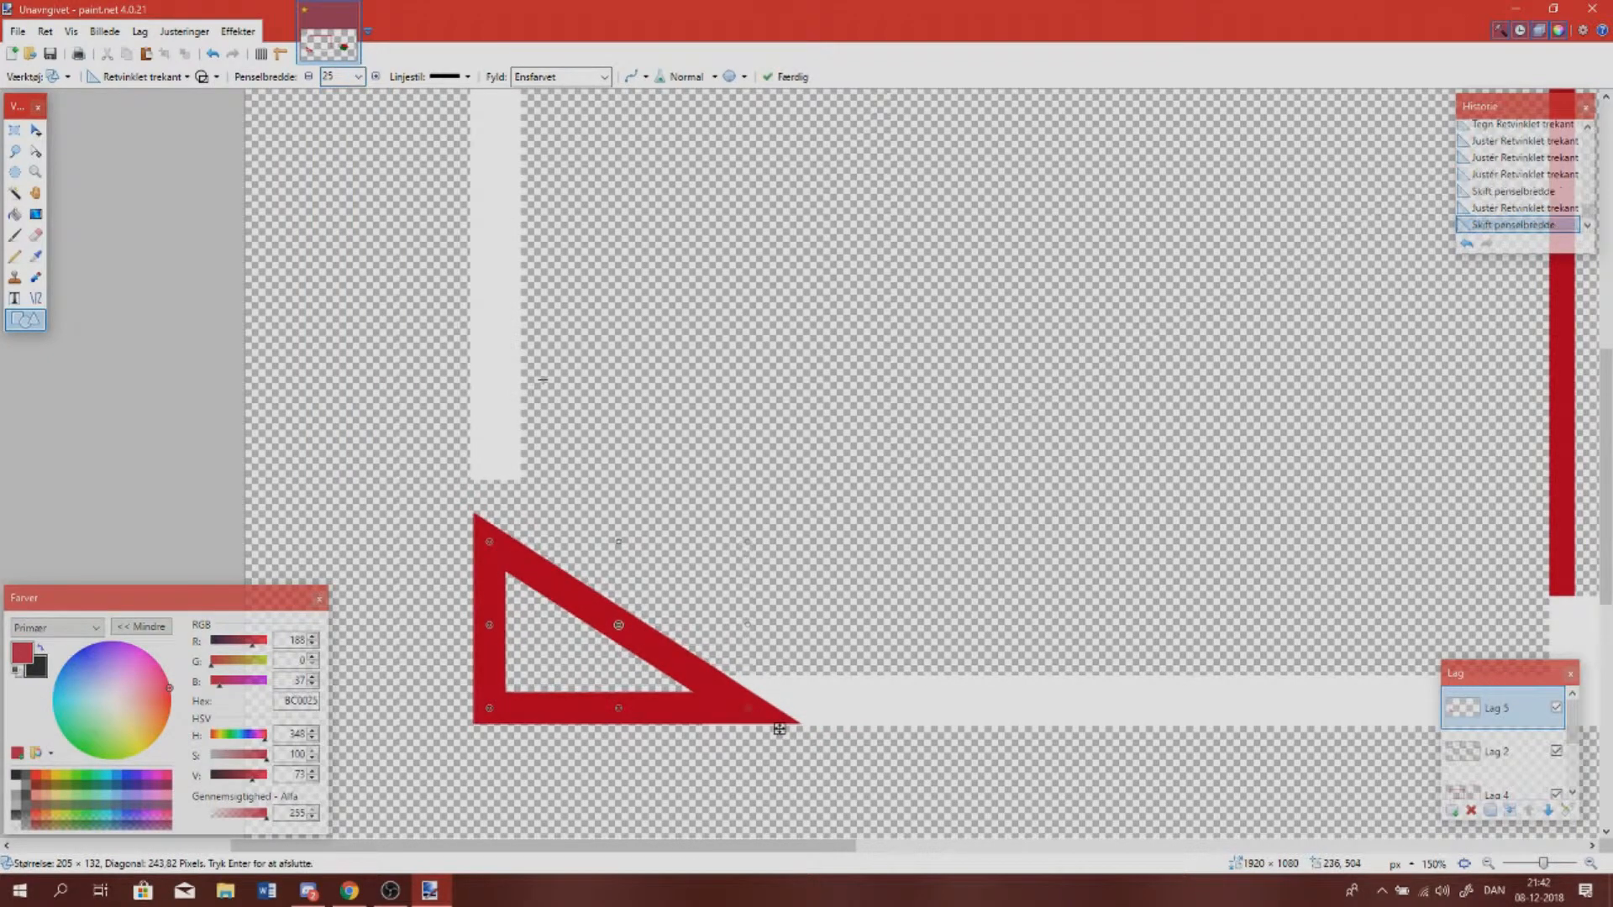
scroll(546, 394, "down", 2)
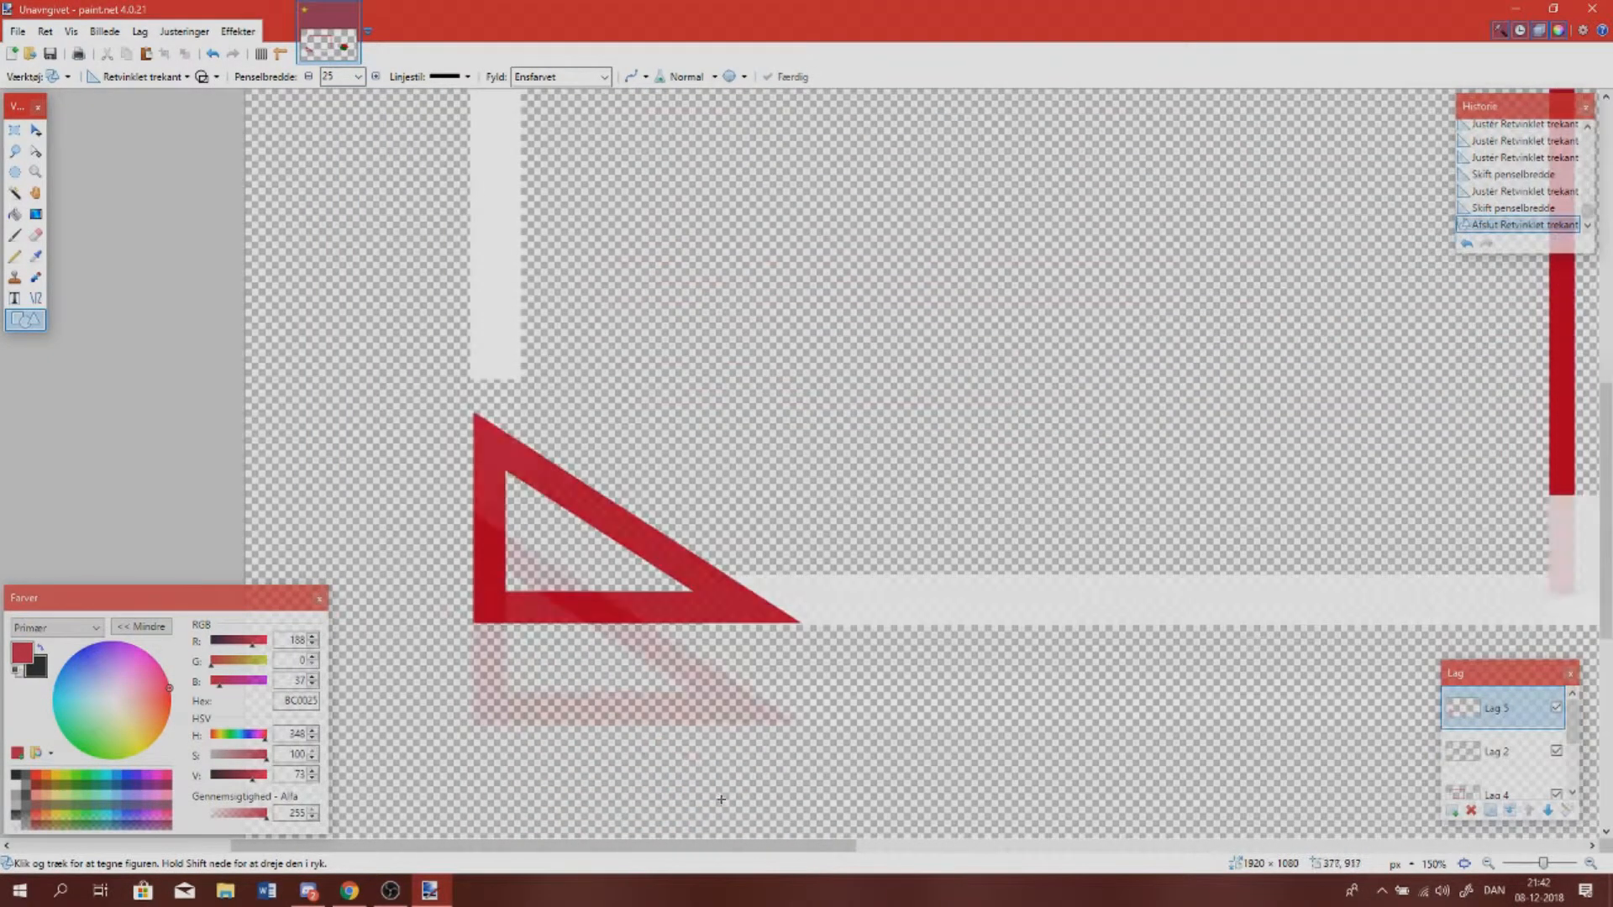
left_click(1488, 862)
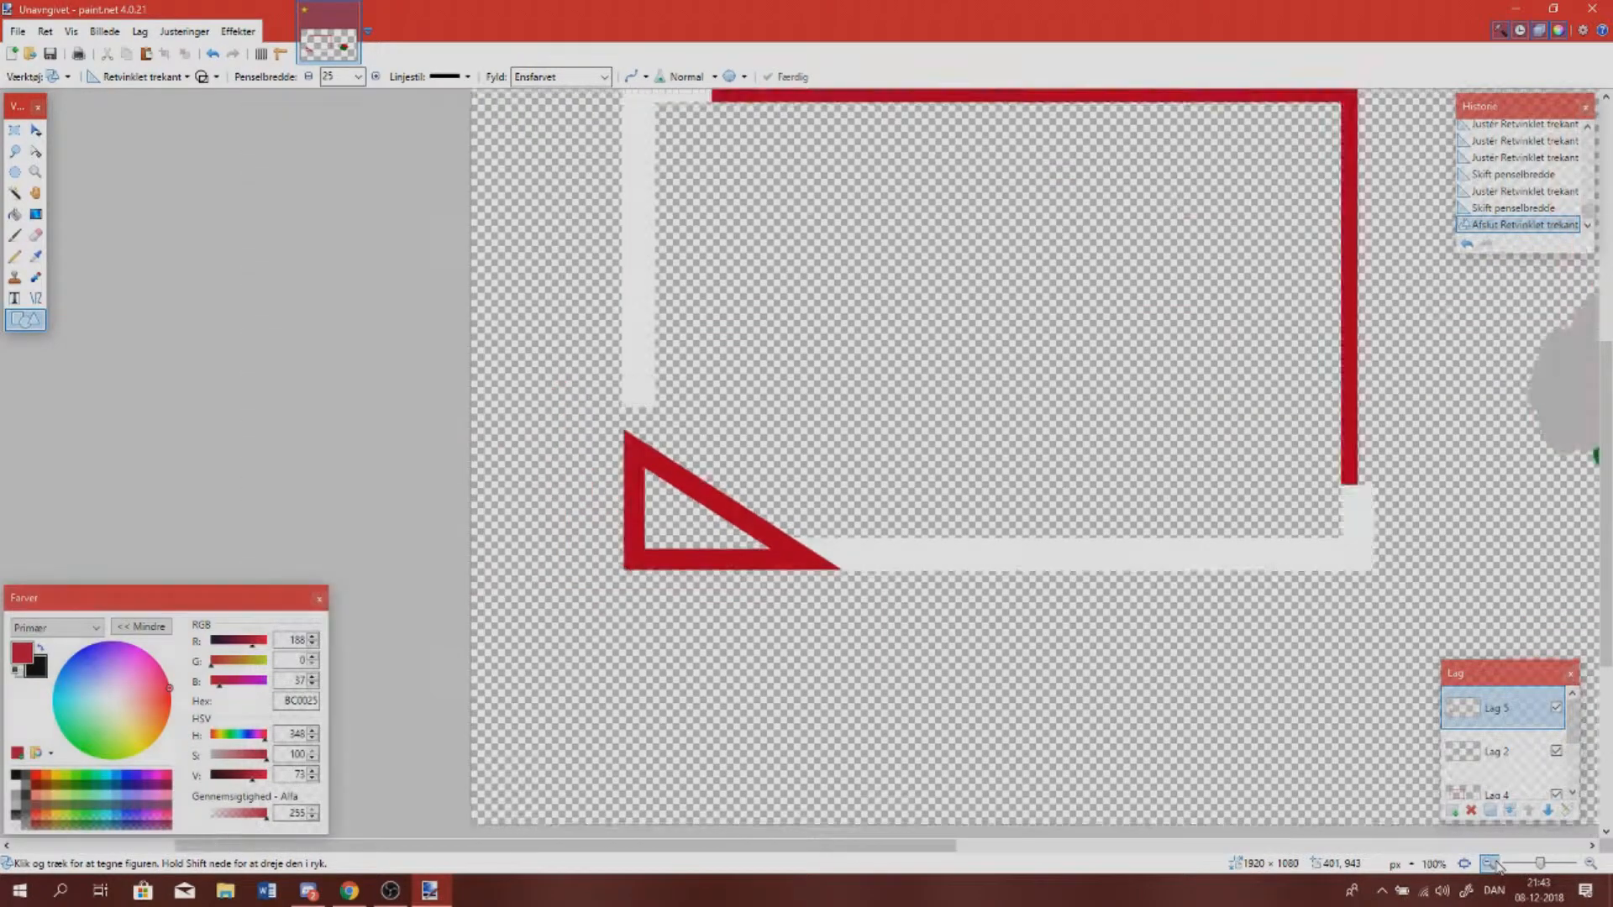
left_click(1488, 863)
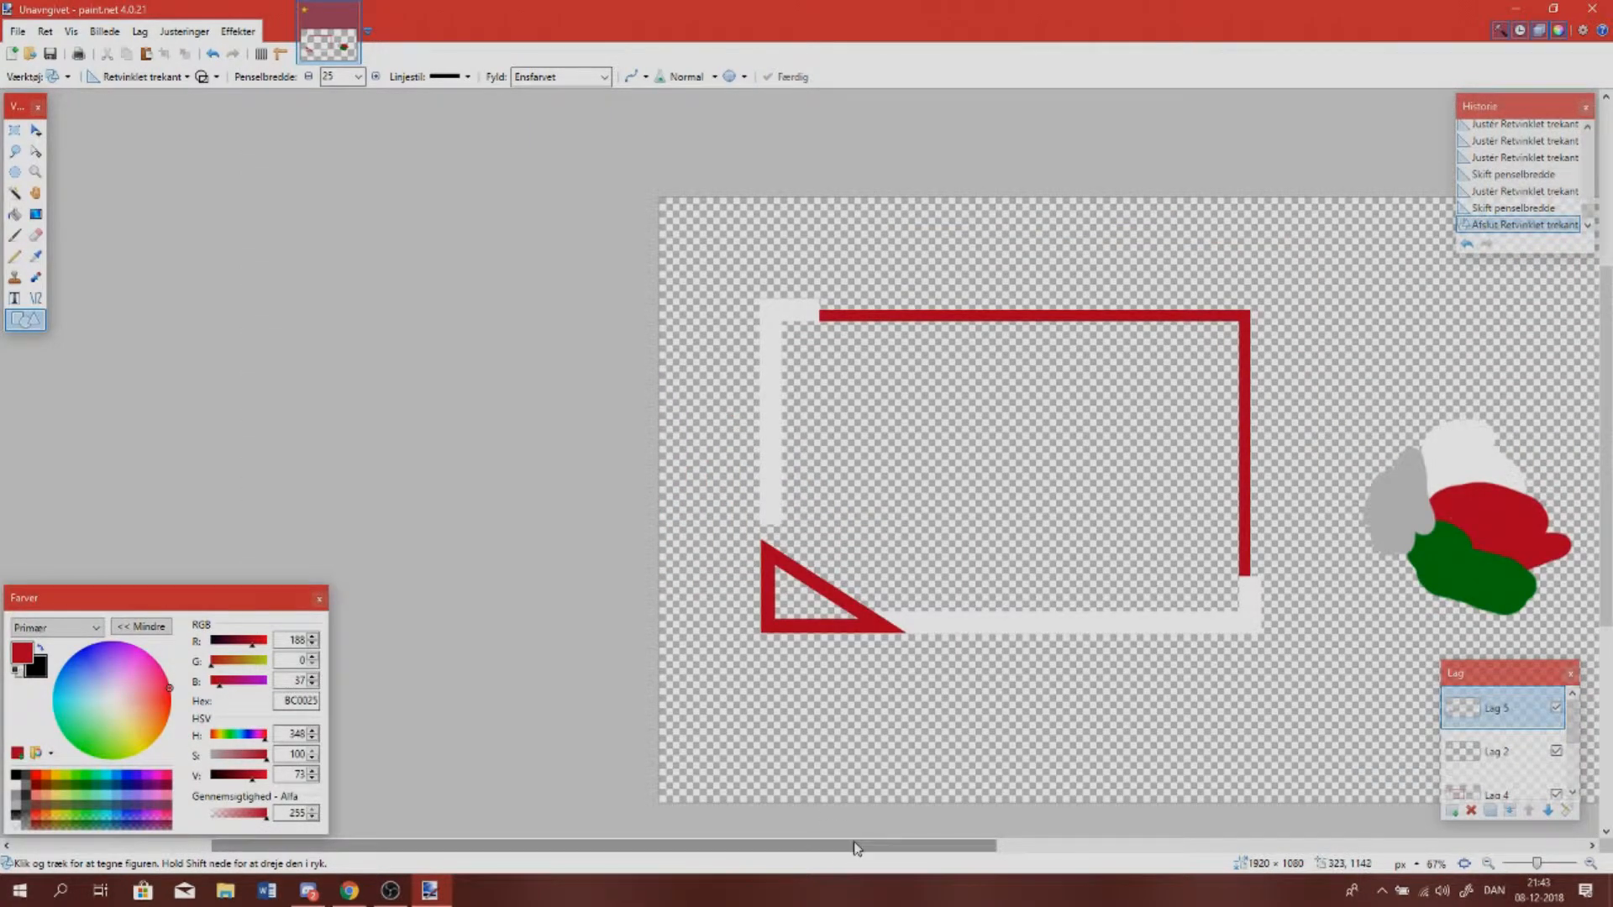
left_click_drag(857, 847, 896, 847)
scroll(1487, 763, "down", 2)
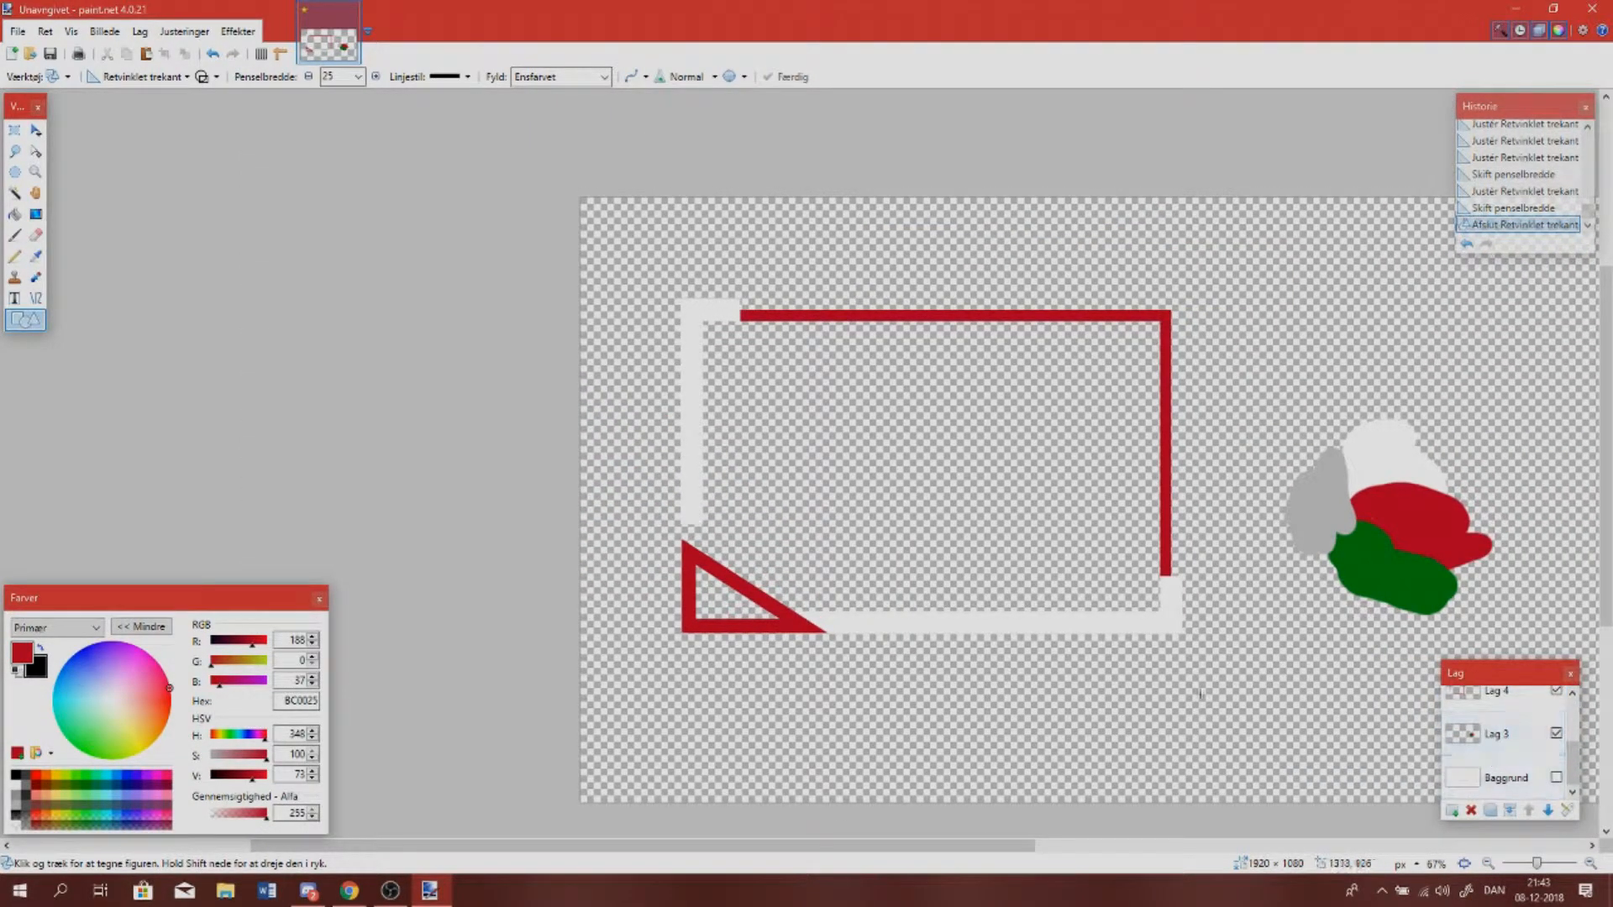
Select layer Lag 3 and sample the palette's dark green as the primary colour
left_click(1461, 733)
left_click(35, 256)
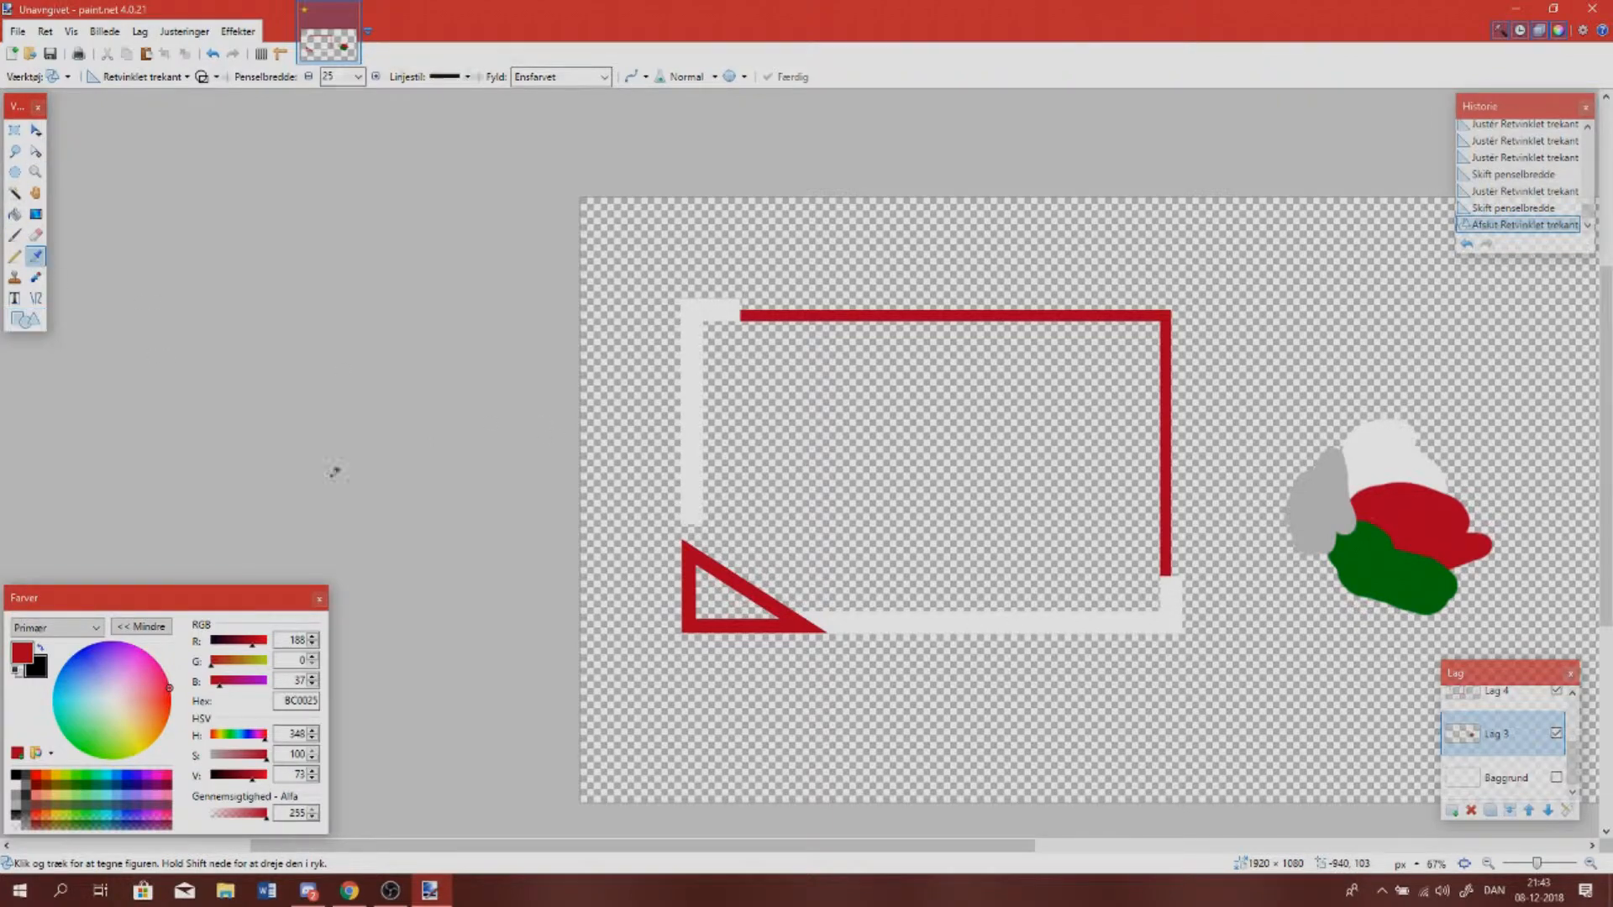
left_click_drag(688, 848, 746, 849)
left_click(1237, 558)
Draw a filled green rectangle without an outline, about 29 × 98 px, in the gap between the frame's left bar and the corner triangle
left_click(25, 319)
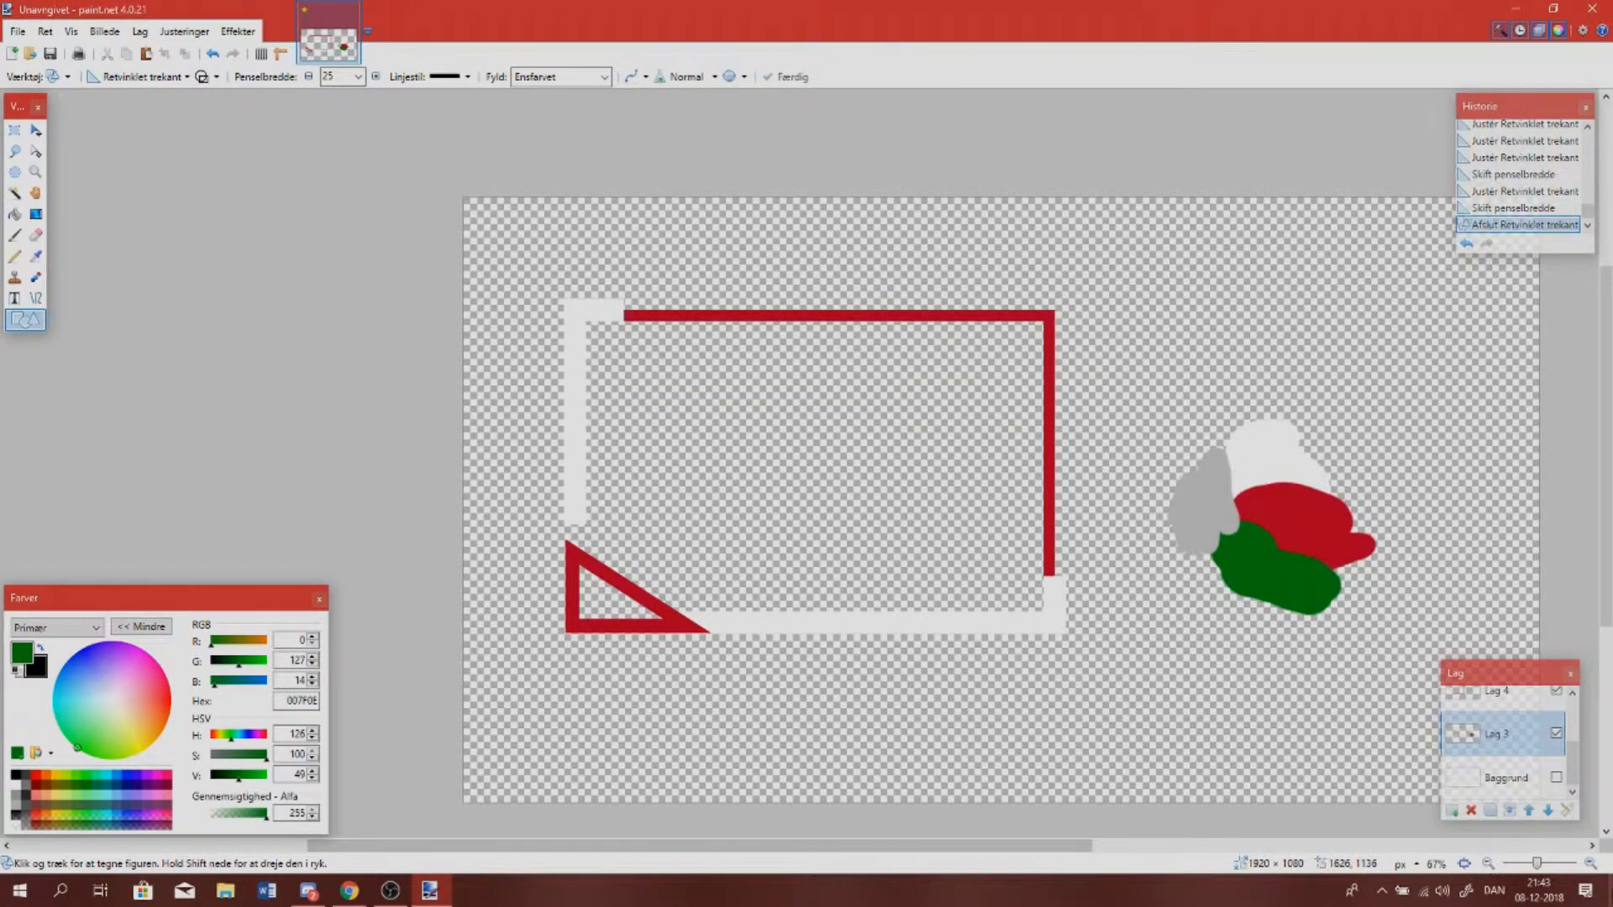
left_click(1589, 863)
left_click(1588, 863)
left_click_drag(719, 845, 535, 845)
left_click_drag(571, 383, 807, 741)
key("ctrl+z")
left_click(168, 77)
left_click(103, 118)
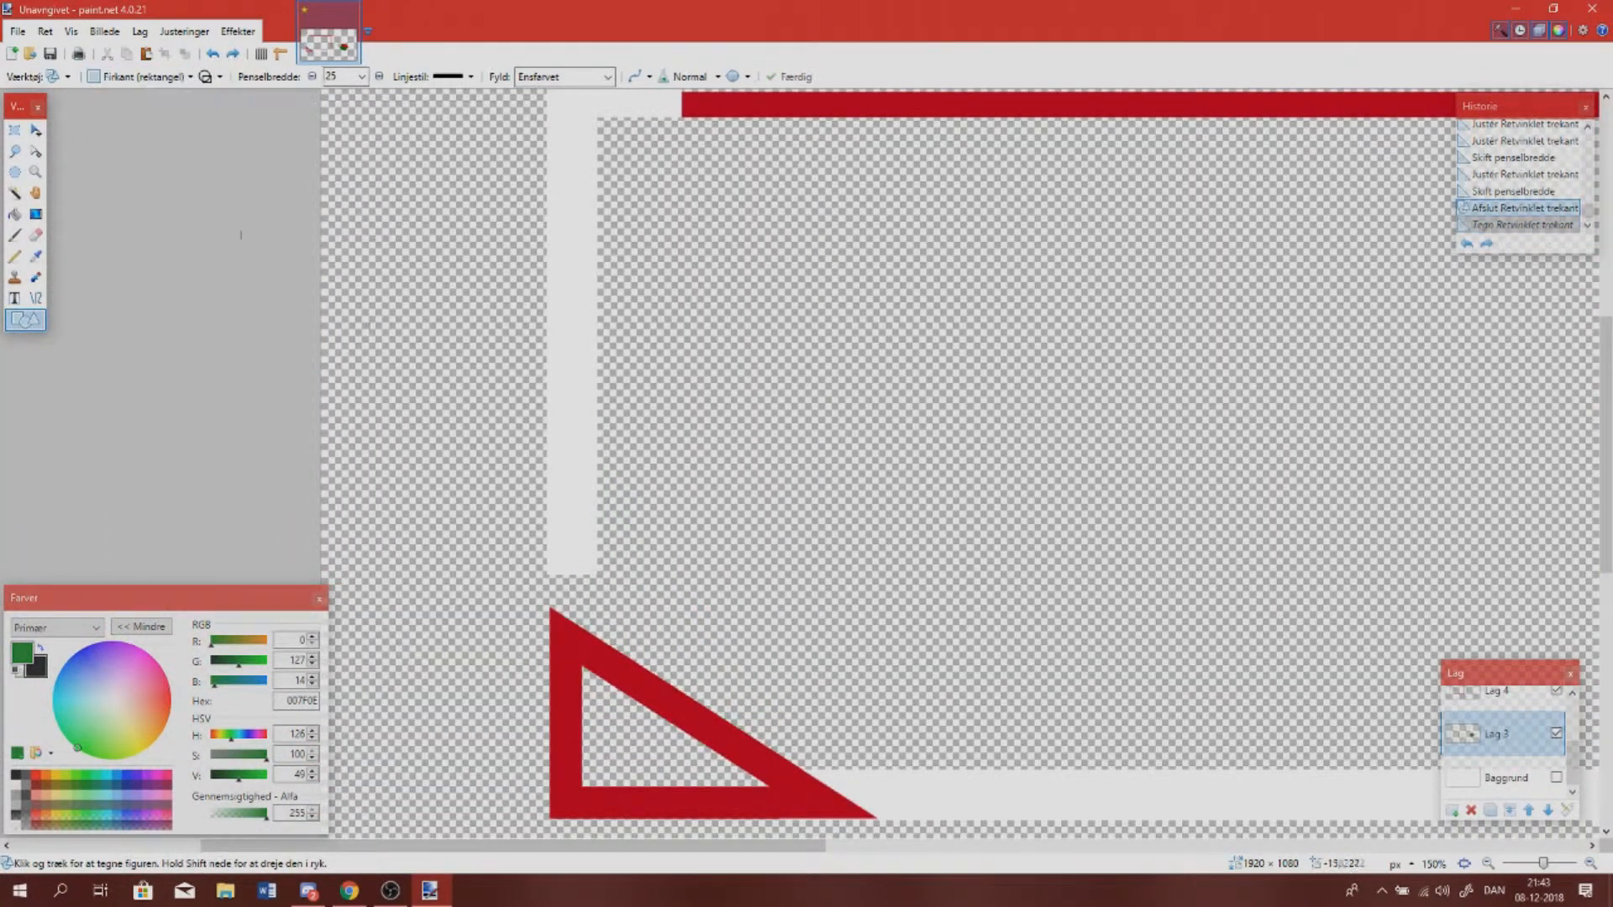
left_click(220, 76)
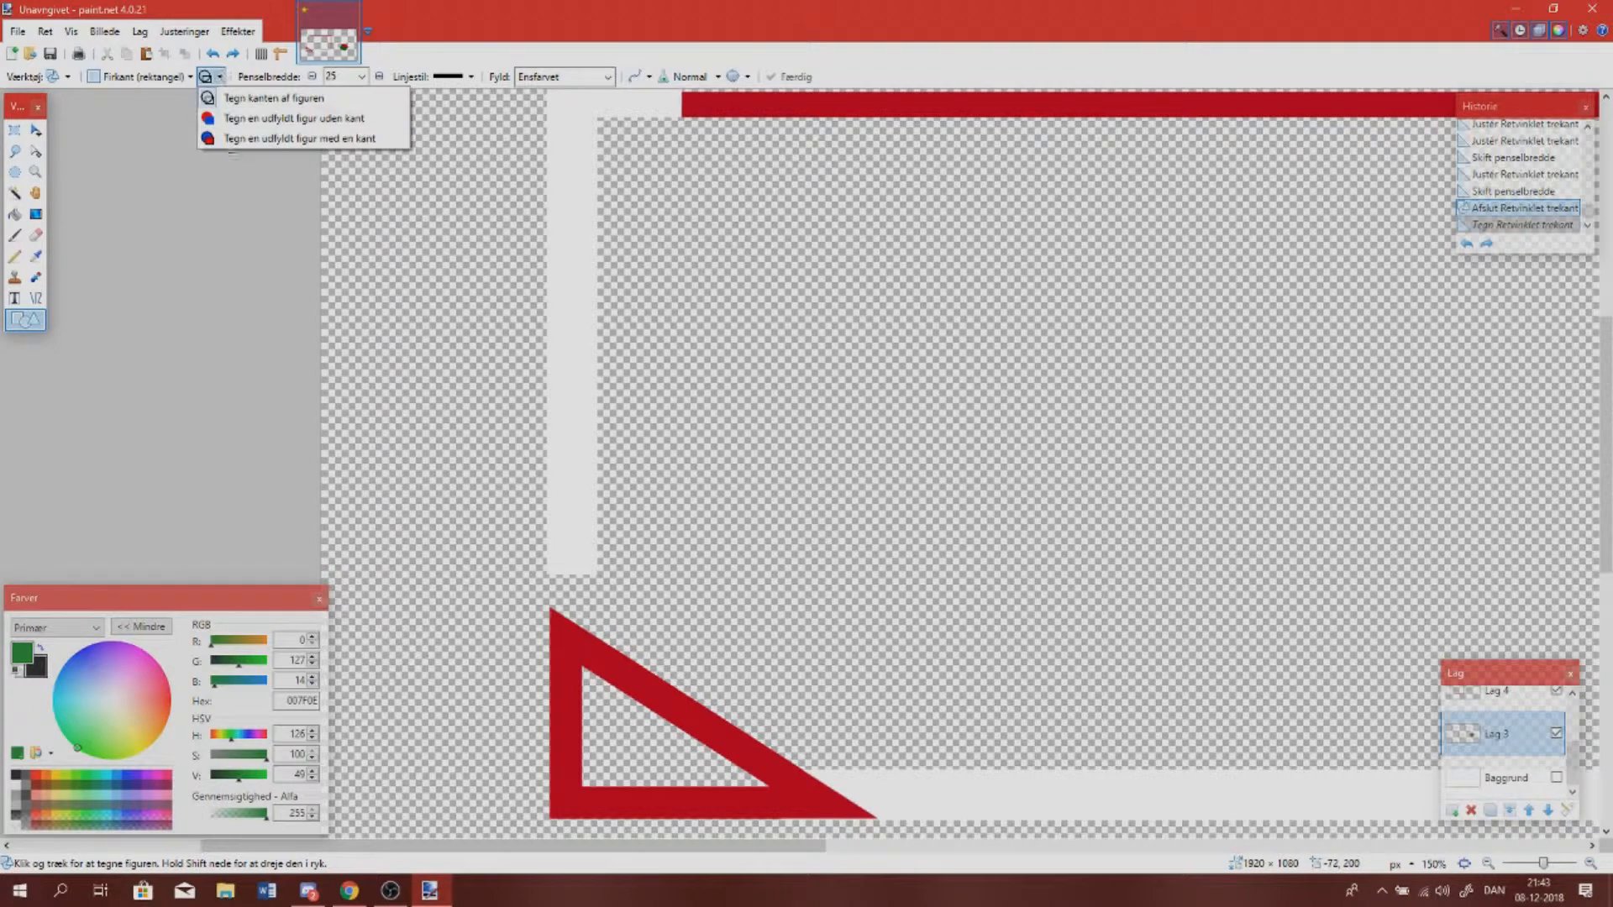
left_click(252, 118)
left_click_drag(554, 520, 571, 608)
key("Return")
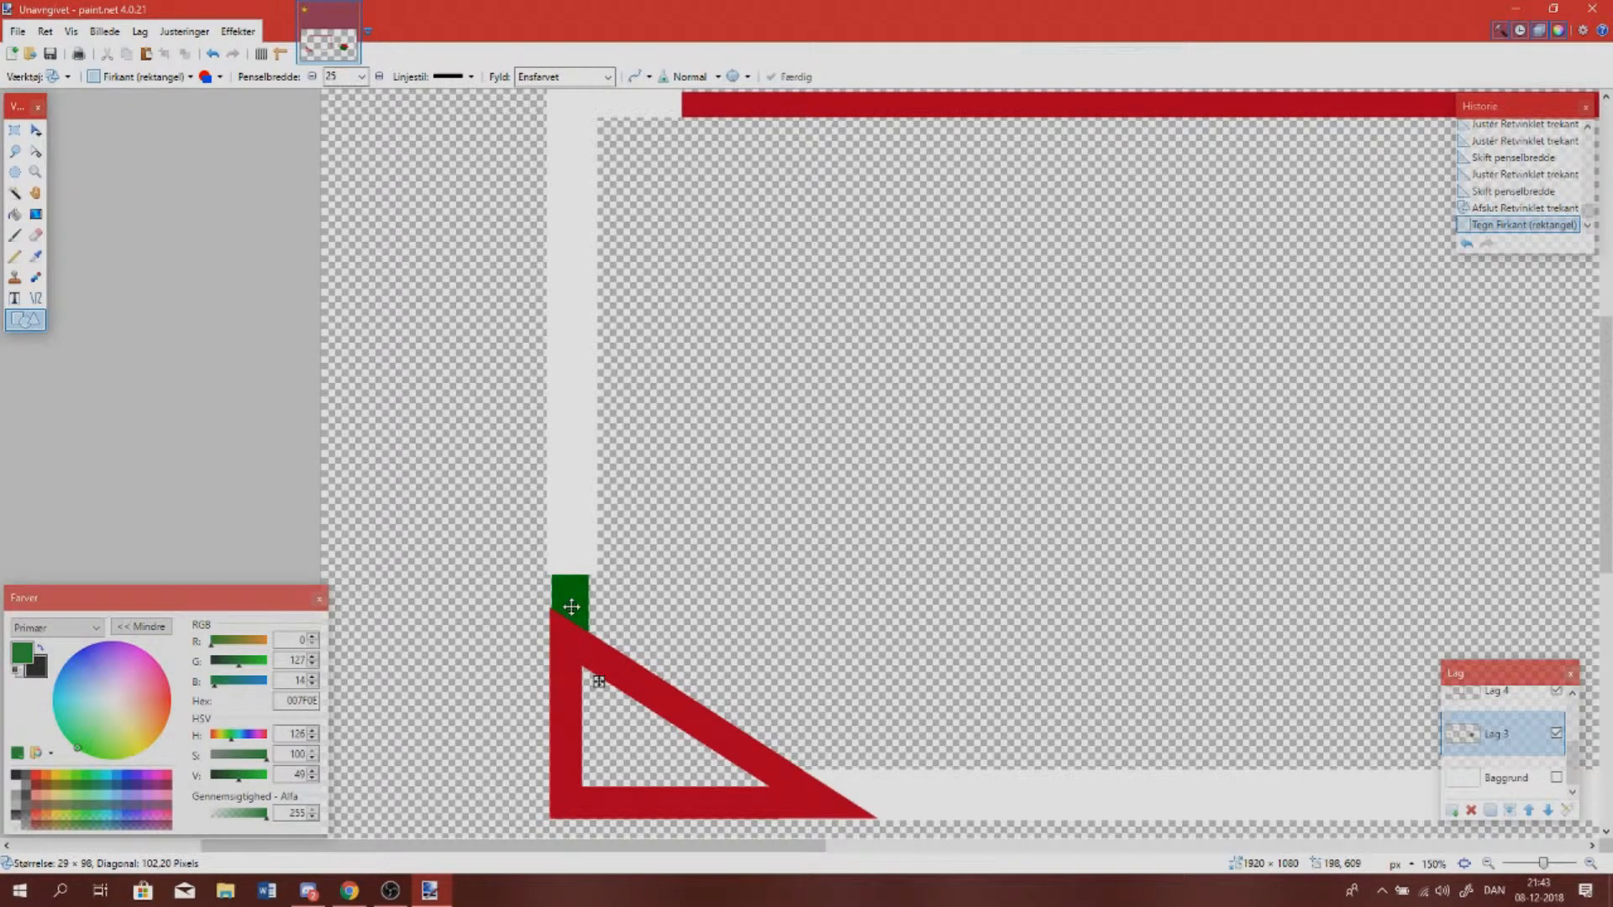
Shift the green rectangle to sit centred under the left bar, keep it about 29 × 98 px, and finish the shape
left_click_drag(571, 606, 582, 792)
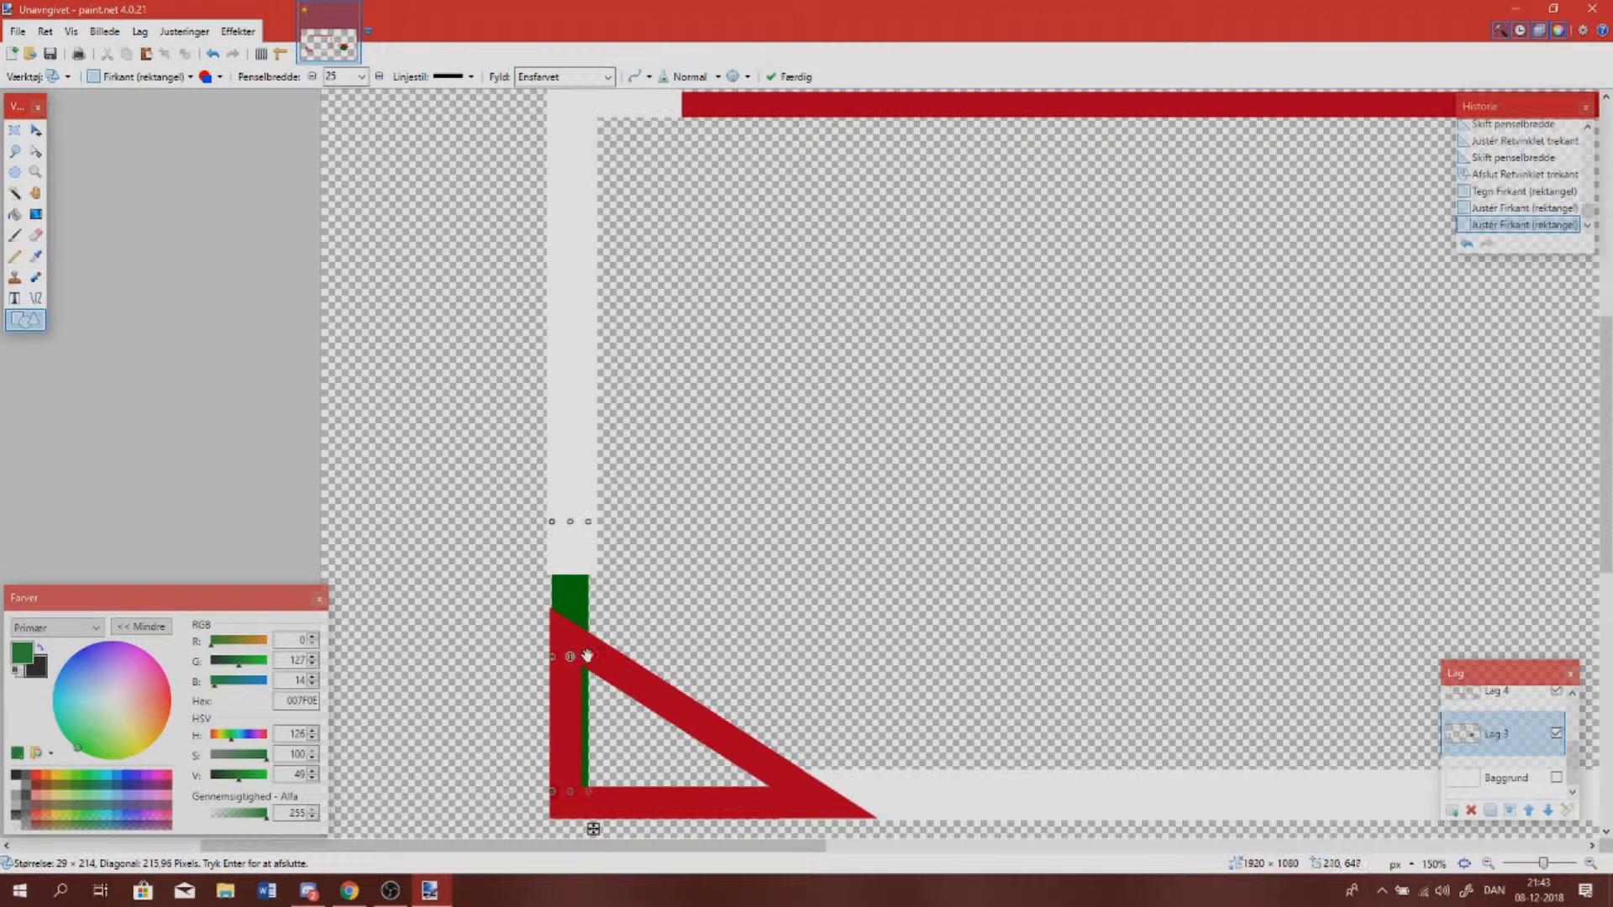
mouse_move(571, 612)
left_mouse_down()
mouse_move(597, 613)
mouse_move(572, 612)
left_mouse_up()
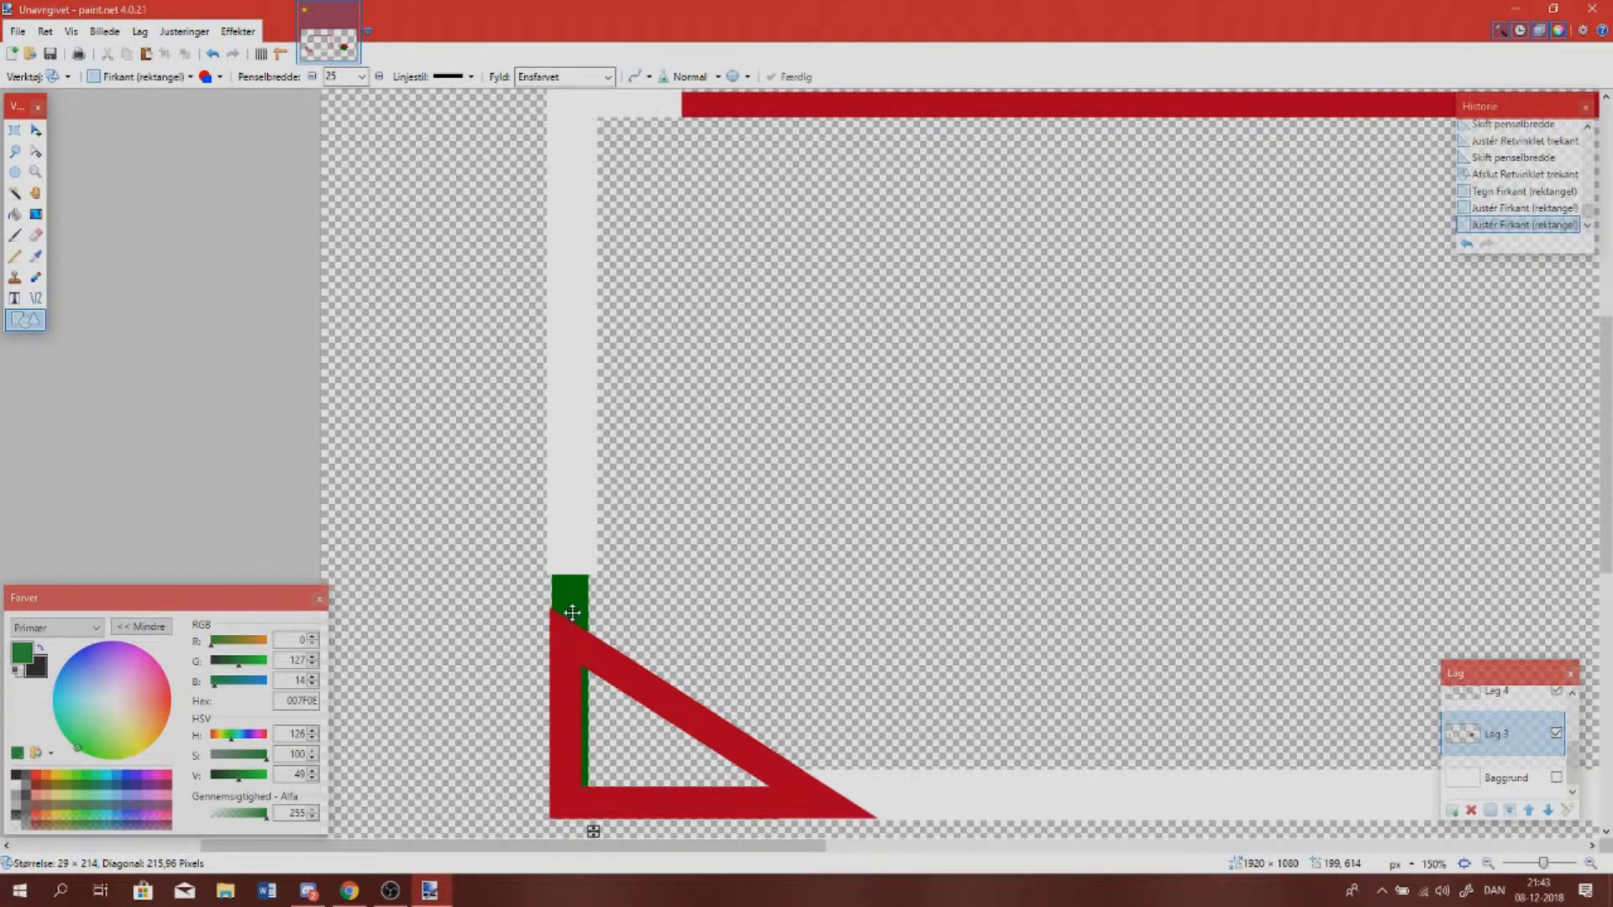
mouse_move(573, 611)
left_mouse_down()
mouse_move(618, 611)
mouse_move(574, 604)
left_mouse_up()
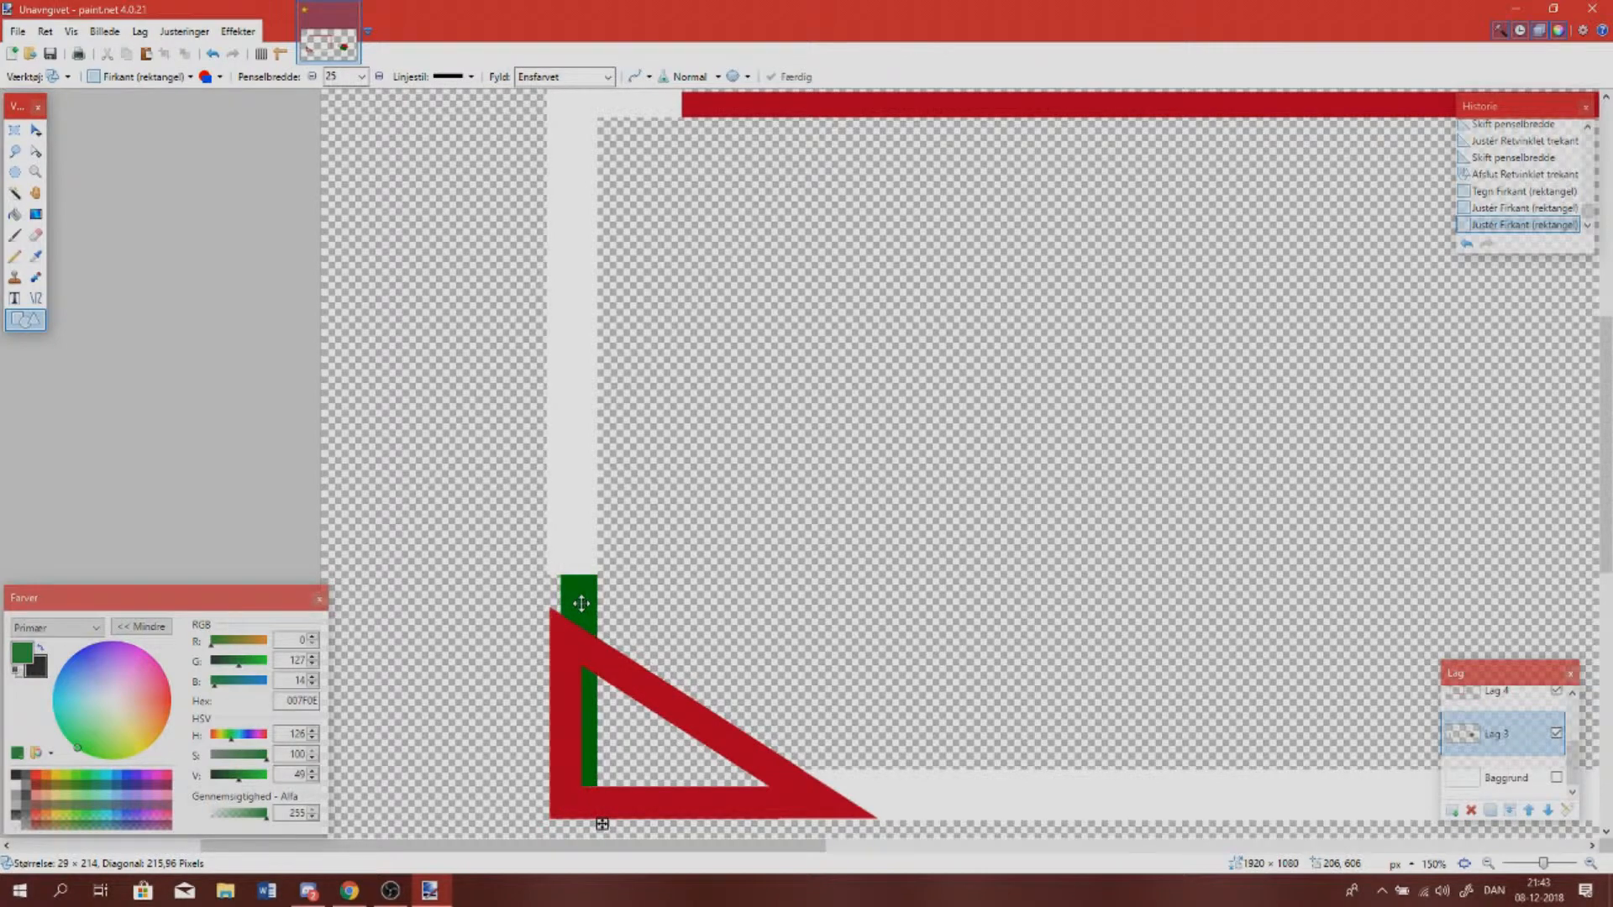
left_click_drag(576, 785, 572, 642)
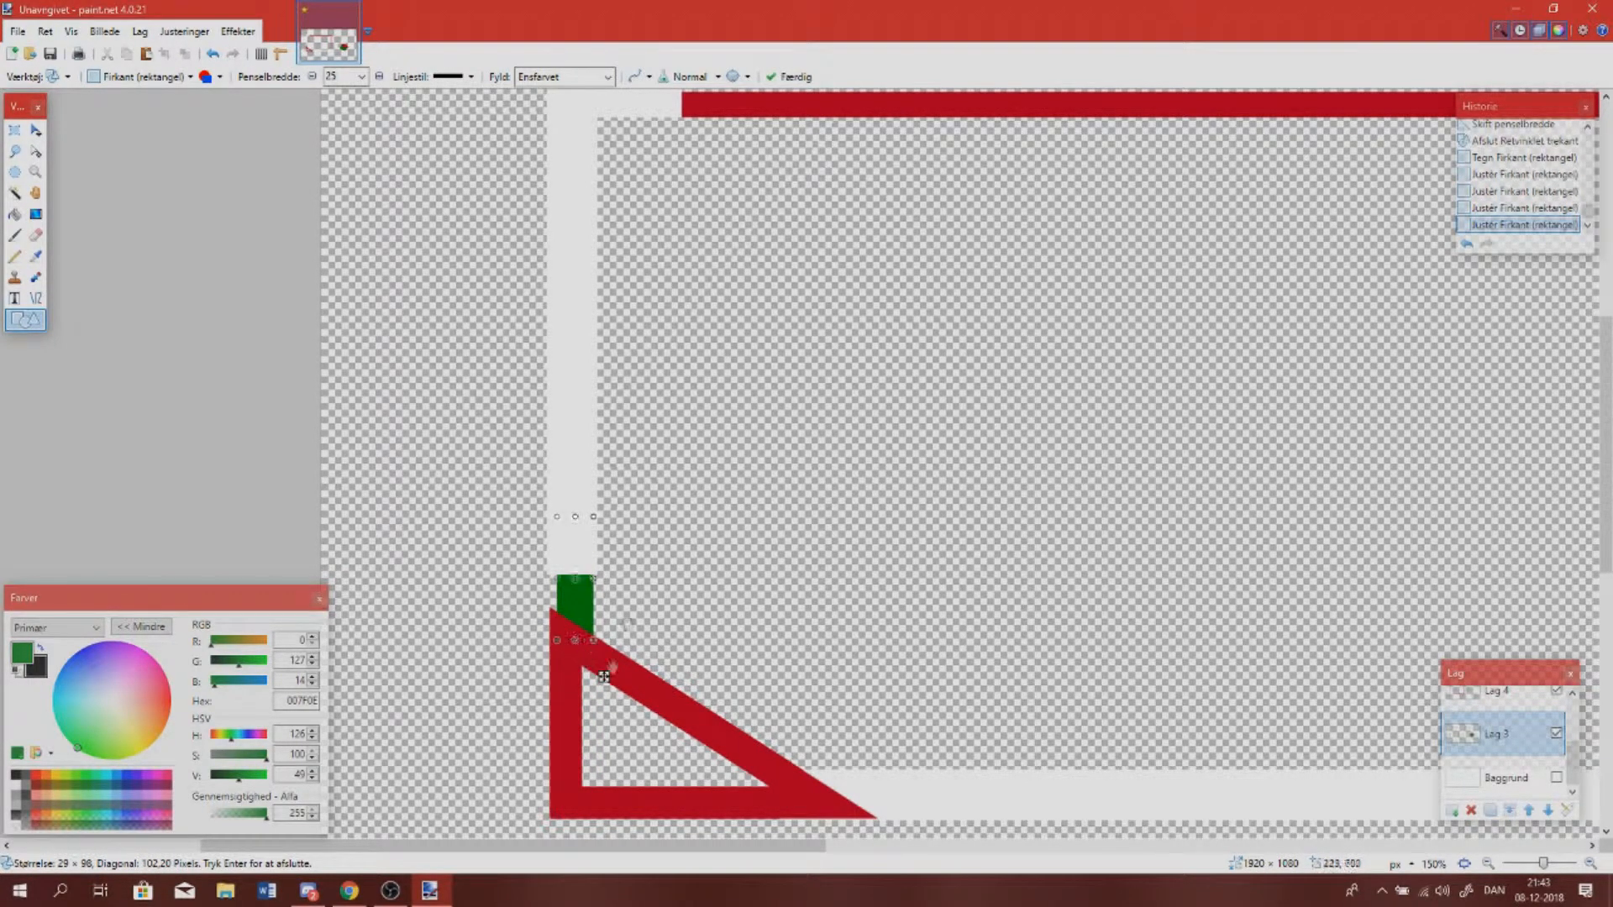
key("Return")
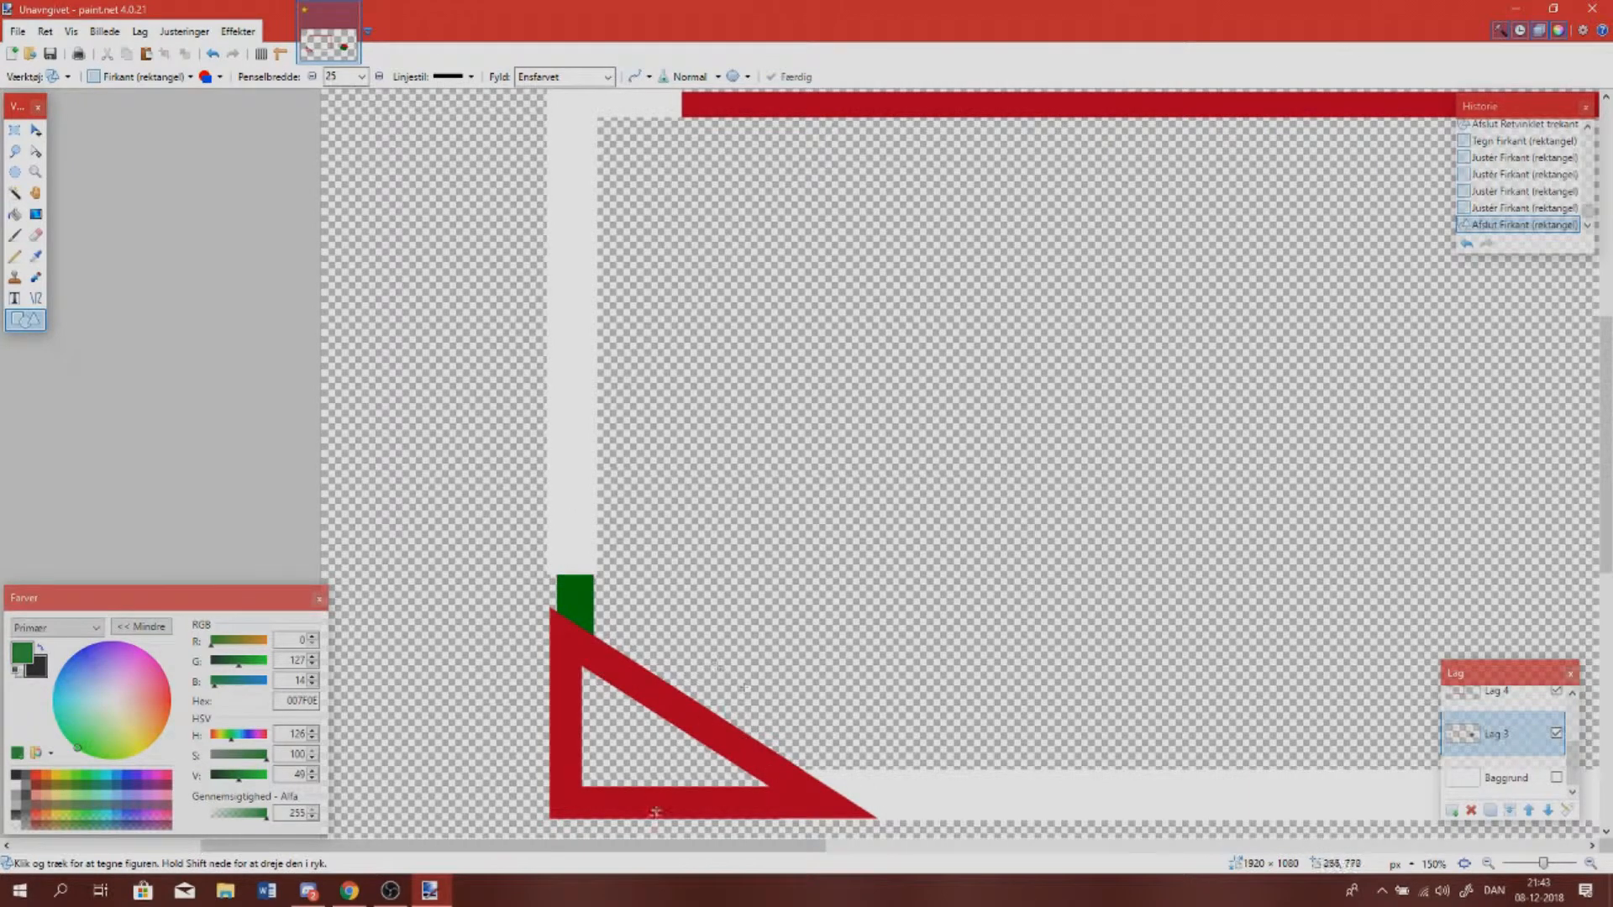
Draw a thin green bar along the bottom bar's inner edge, from triangle to right corner, and erase its end inside the triangle
left_click_drag(673, 846, 683, 846)
scroll(684, 738, "down", 2)
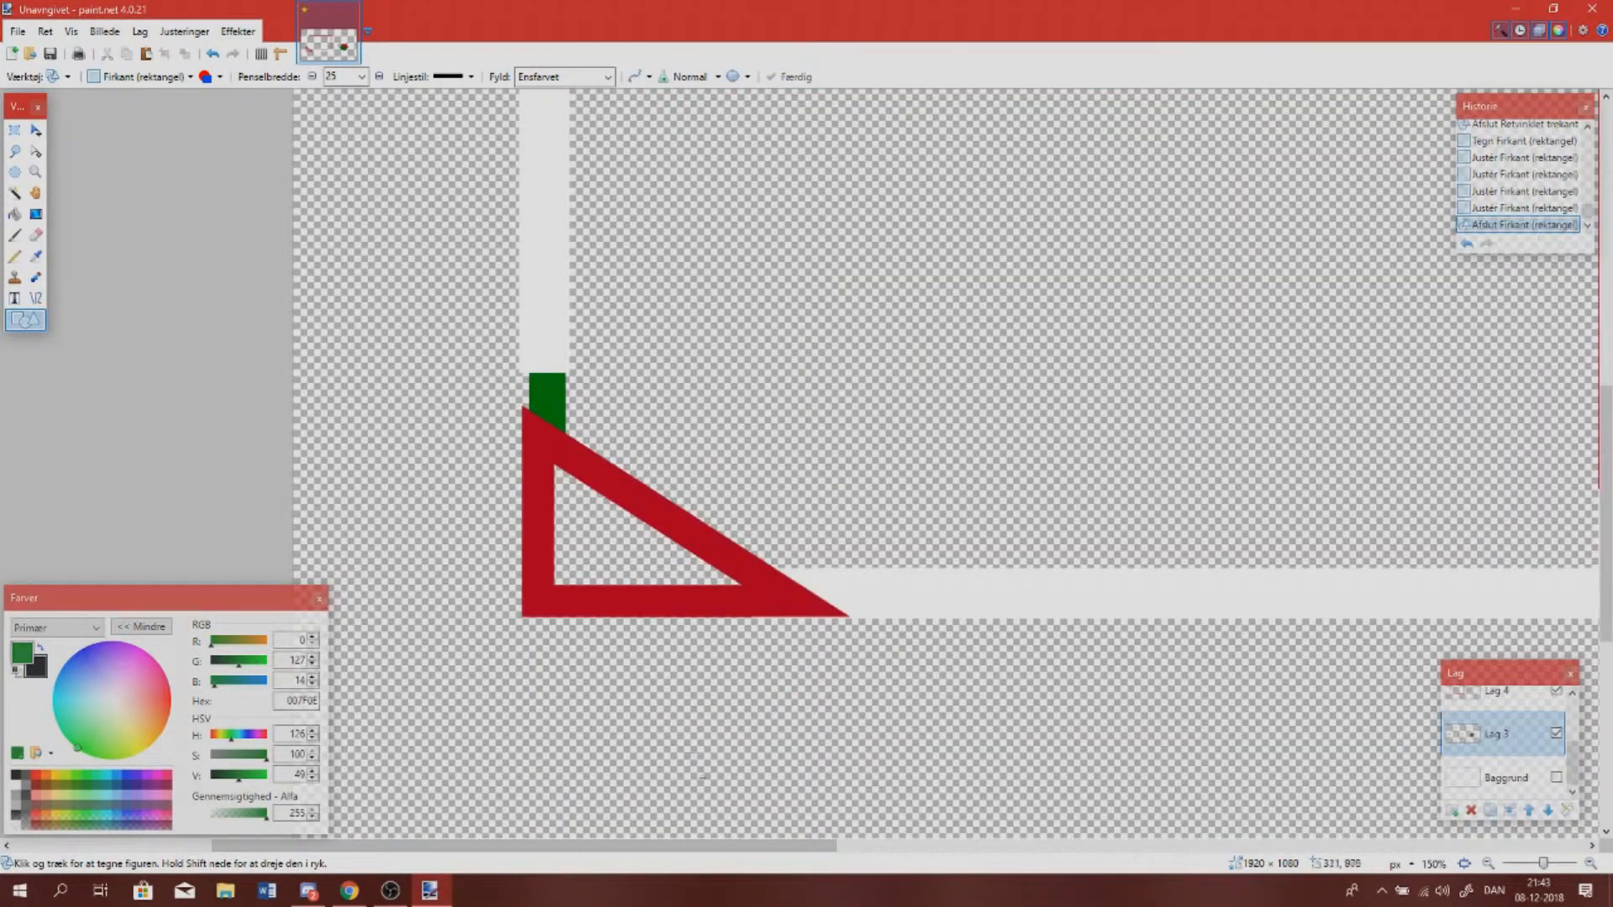
scroll(686, 740, "right", 3)
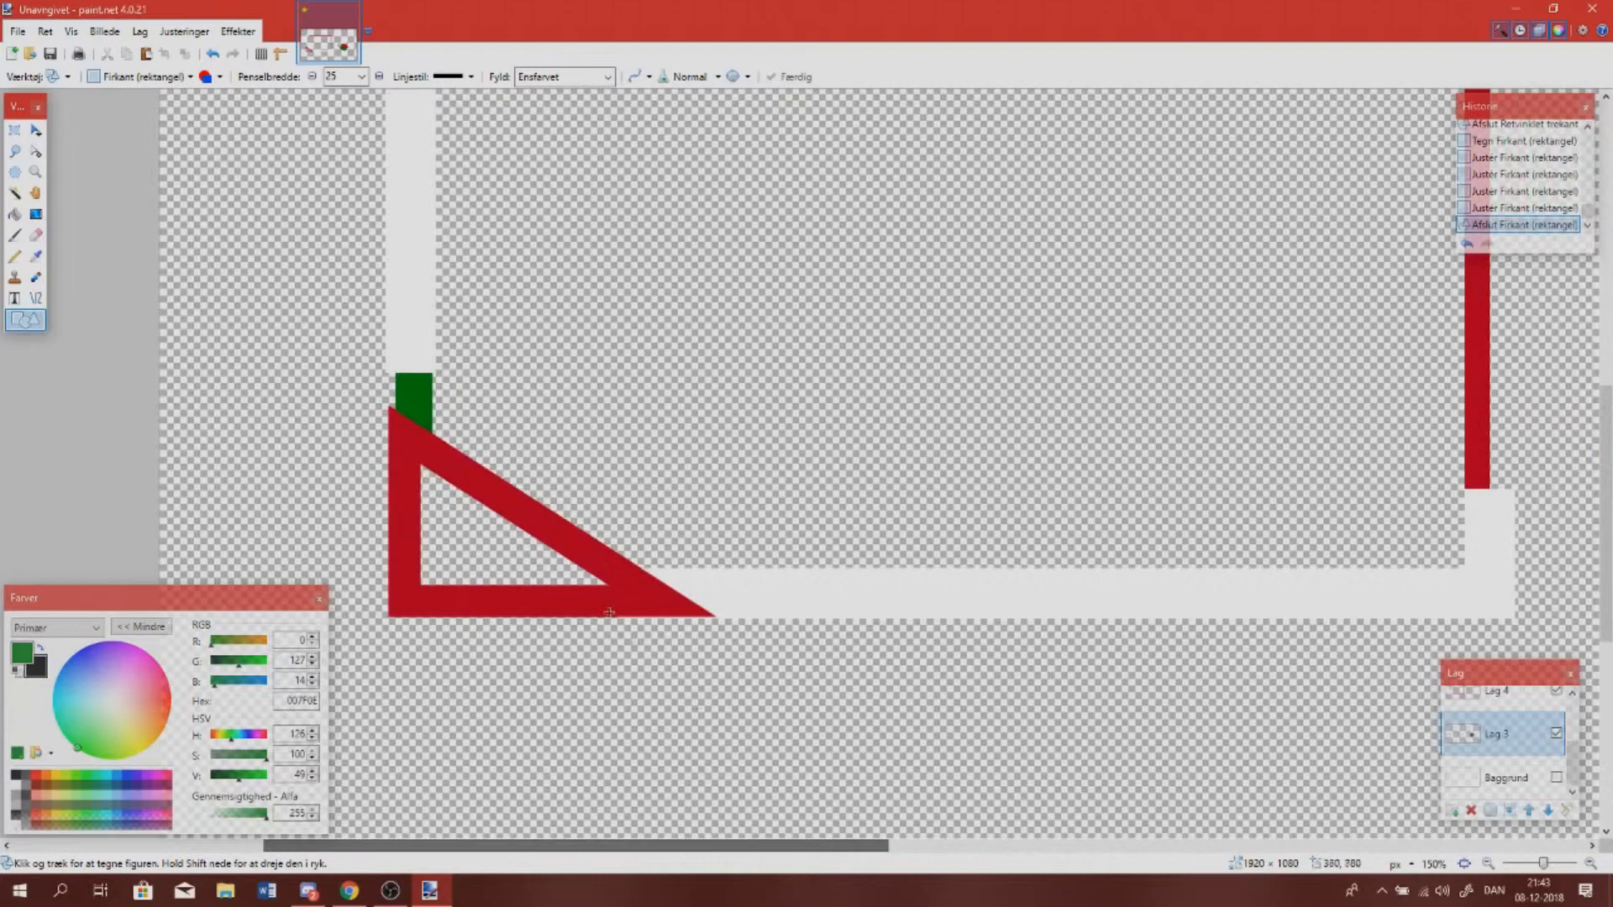
left_click_drag(619, 563, 1480, 520)
mouse_move(1339, 534)
left_mouse_down()
mouse_move(1307, 565)
mouse_move(1334, 558)
left_mouse_up()
left_click_drag(619, 566, 589, 567)
mouse_move(1125, 555)
left_mouse_down()
mouse_move(1128, 568)
mouse_move(1118, 559)
left_mouse_up()
key("Return")
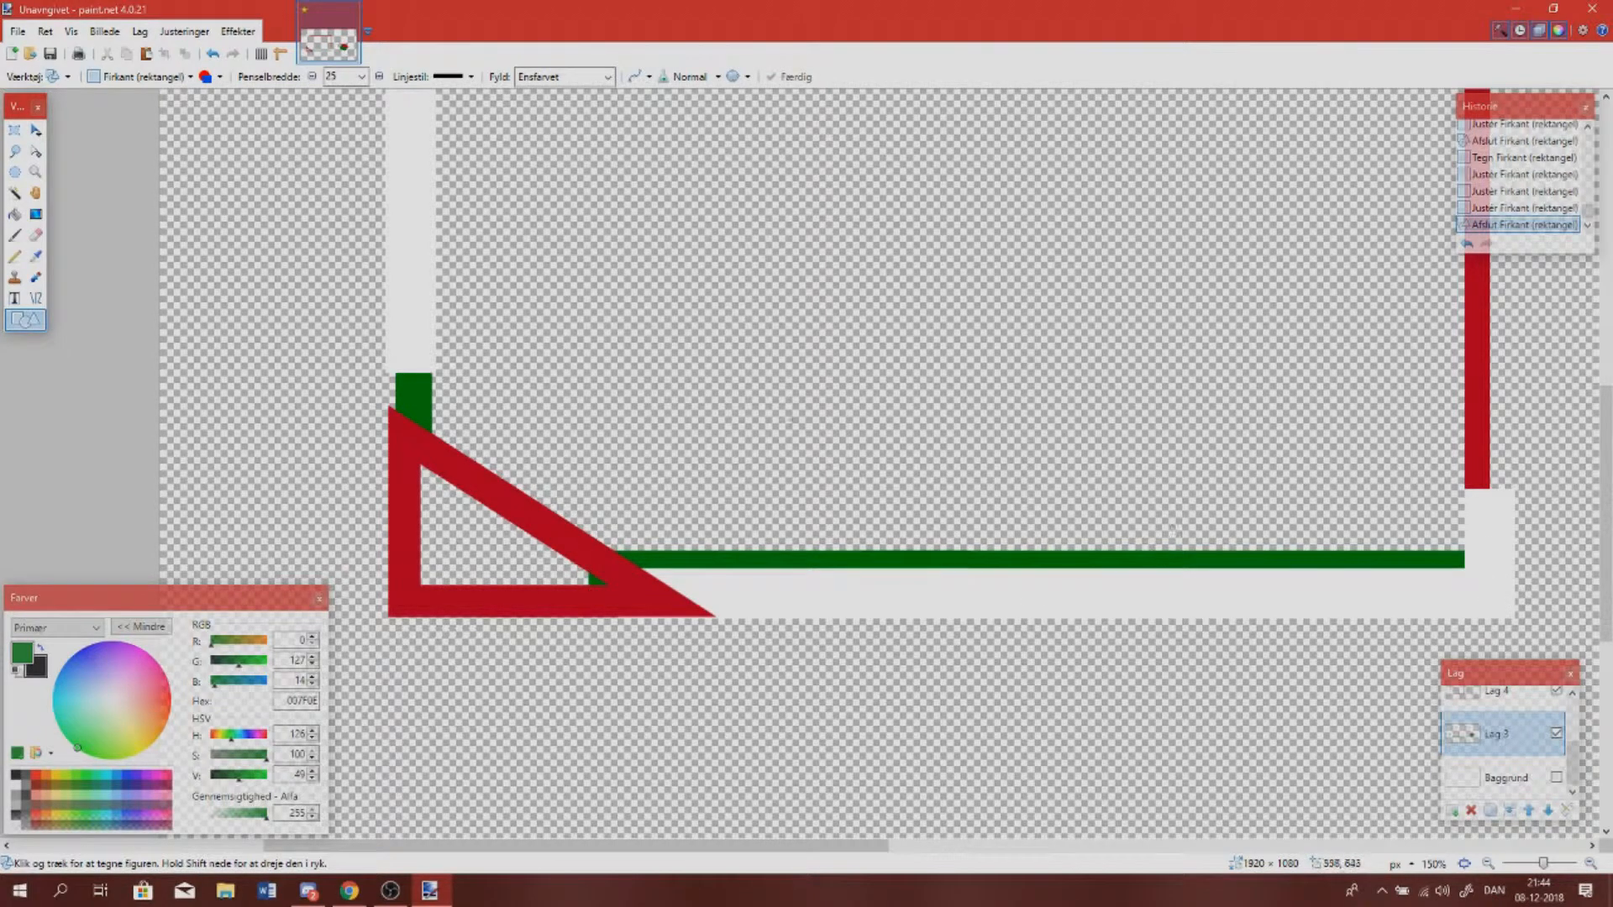
left_click(35, 235)
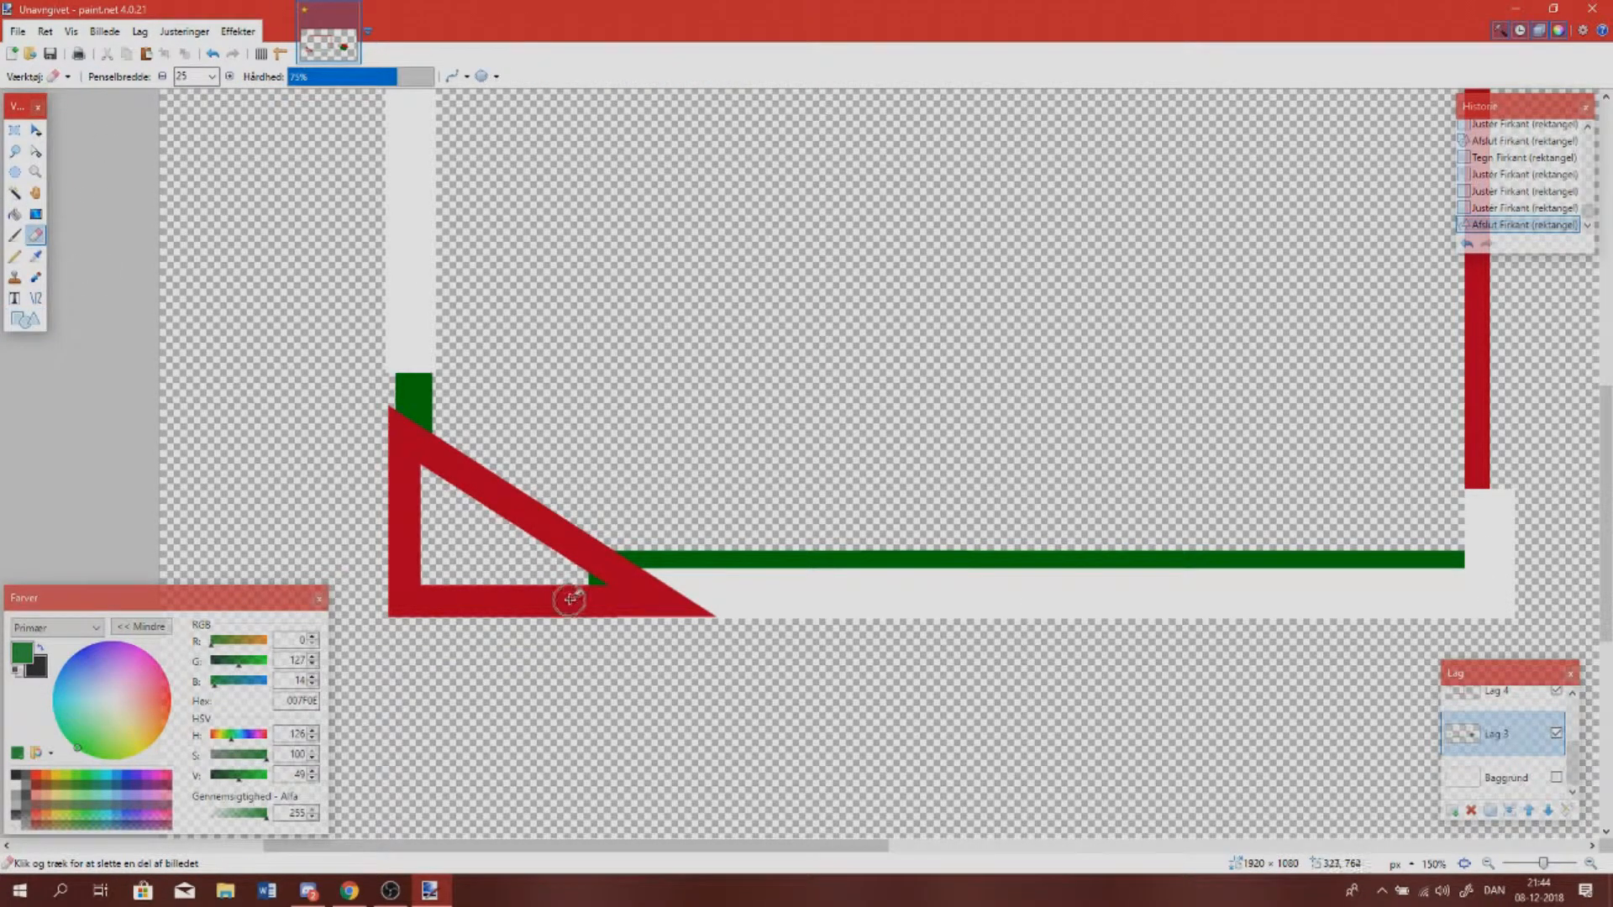
left_click(588, 585)
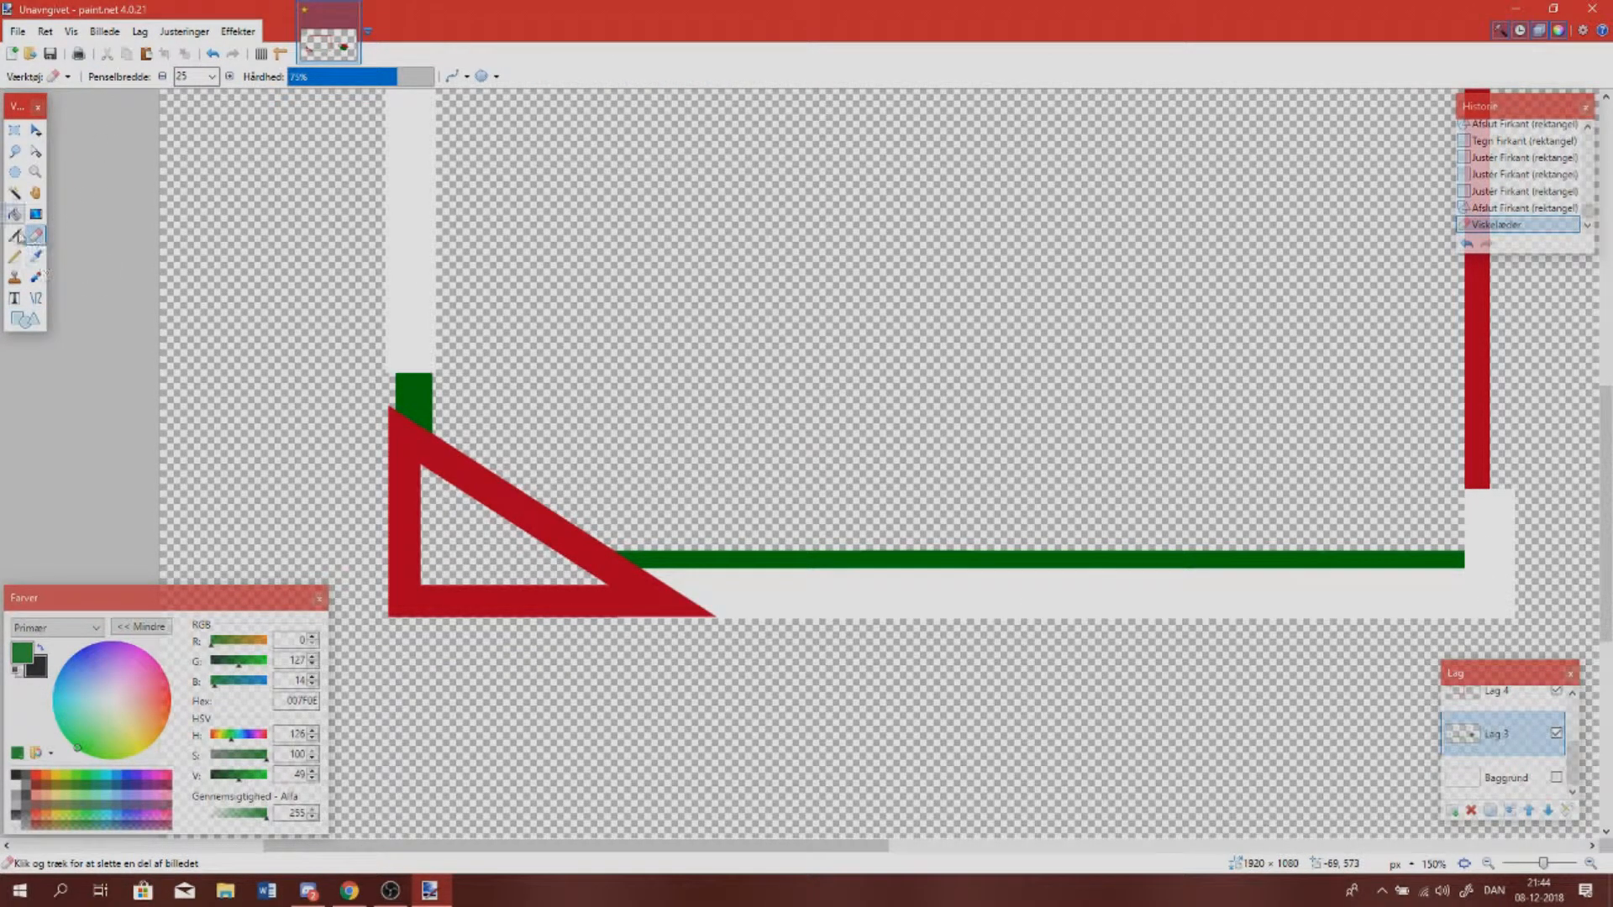
Draw a filled green rectangle about 784 × 311 px behind the red outline, extending slightly past its upper and right edges
left_click(28, 319)
scroll(713, 485, "up", 3)
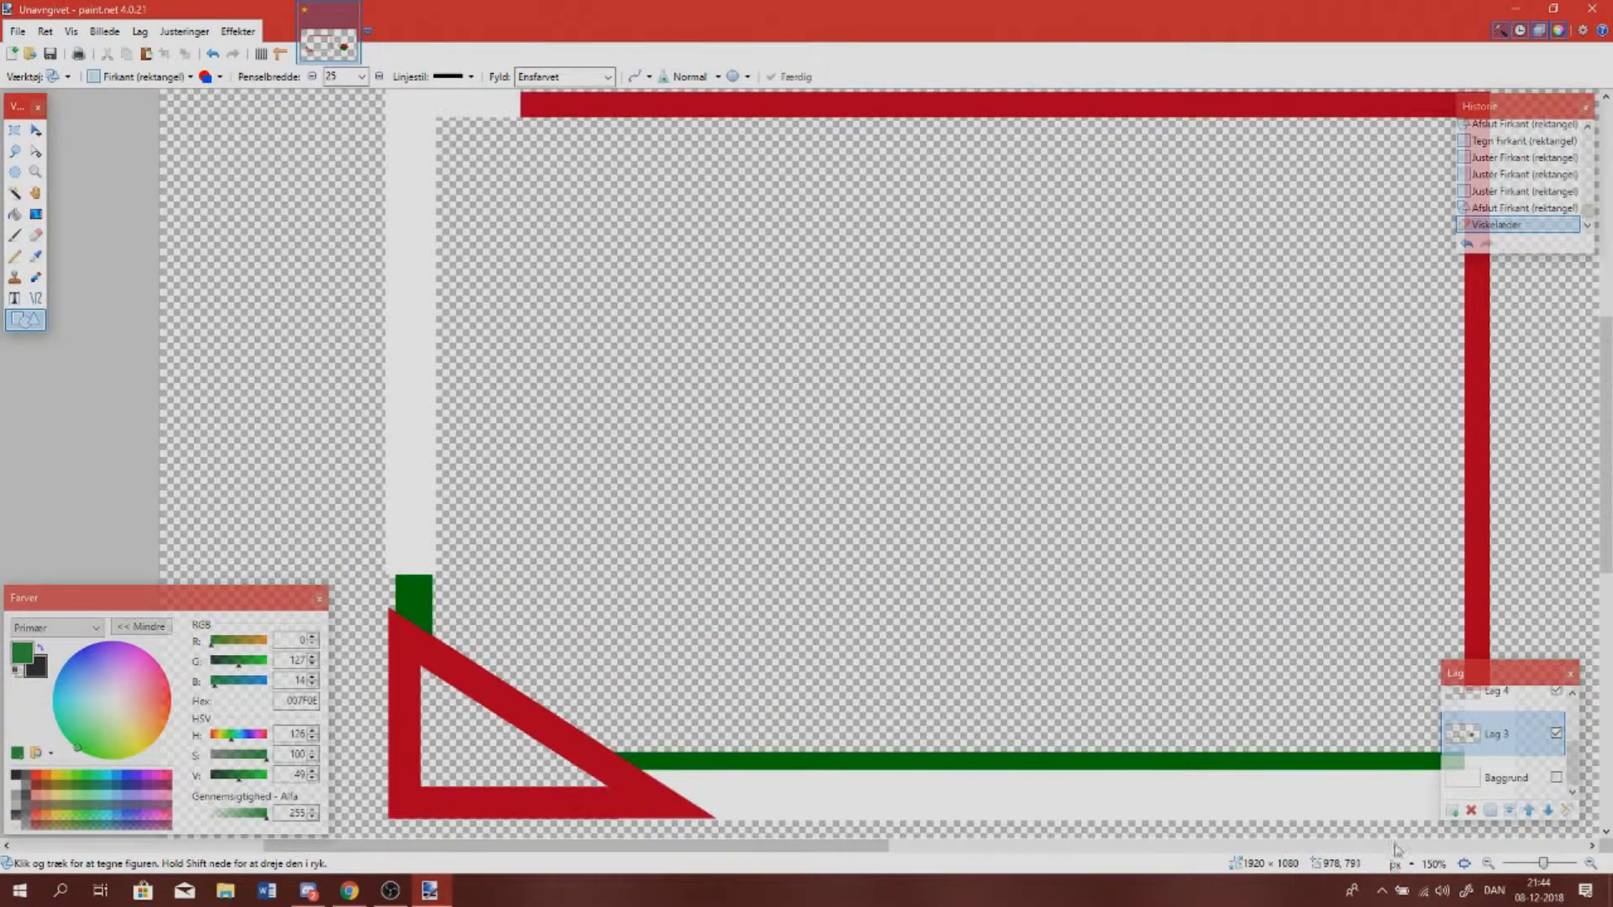
left_click(1487, 864)
left_click(1487, 864)
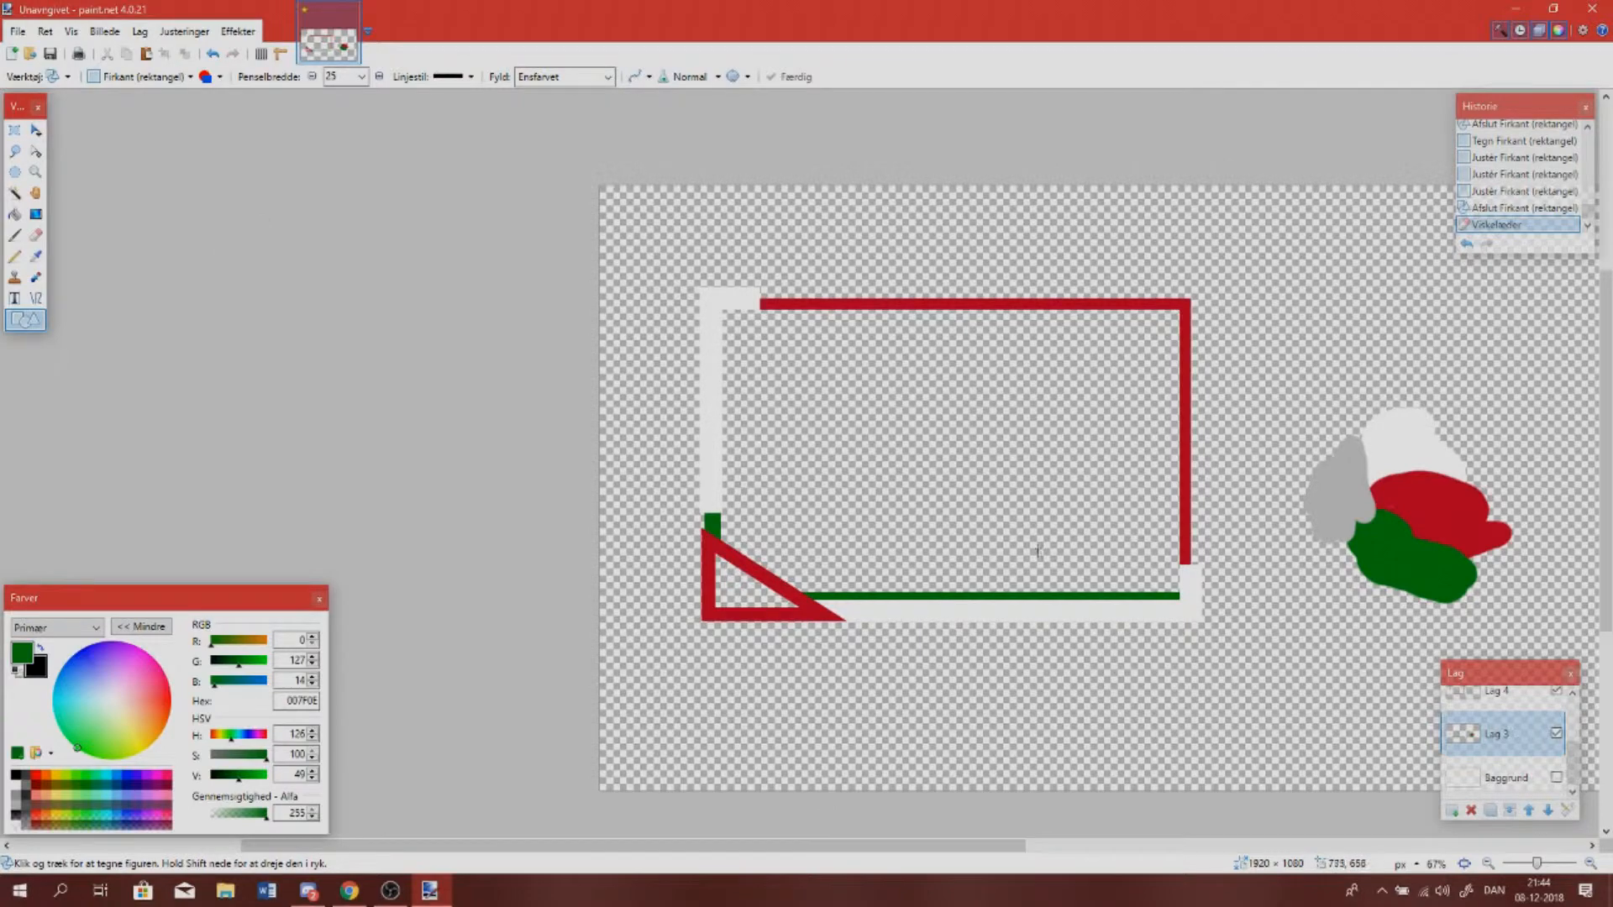
scroll(1389, 699, "up", 3)
left_click(1589, 865)
left_click(1589, 865)
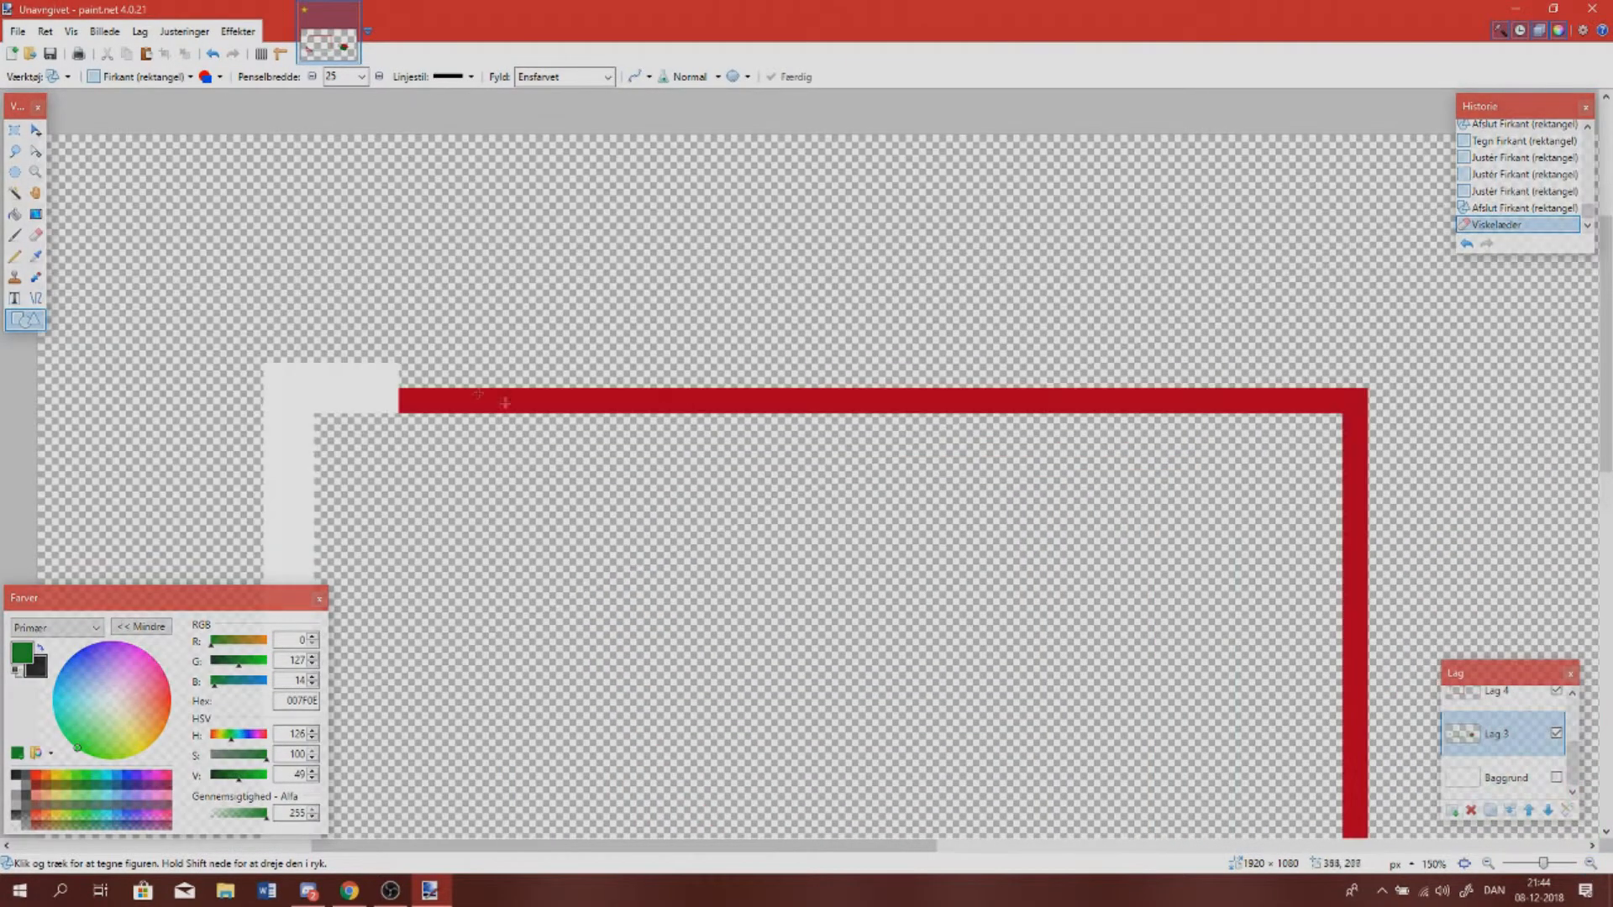
left_click_drag(398, 369, 1379, 757)
left_click_drag(1145, 639, 1130, 677)
Extend the green rectangle down to the red outline's lower end, about 784 × 482 px, and draw it as an outline only
scroll(1092, 655, "down", 2)
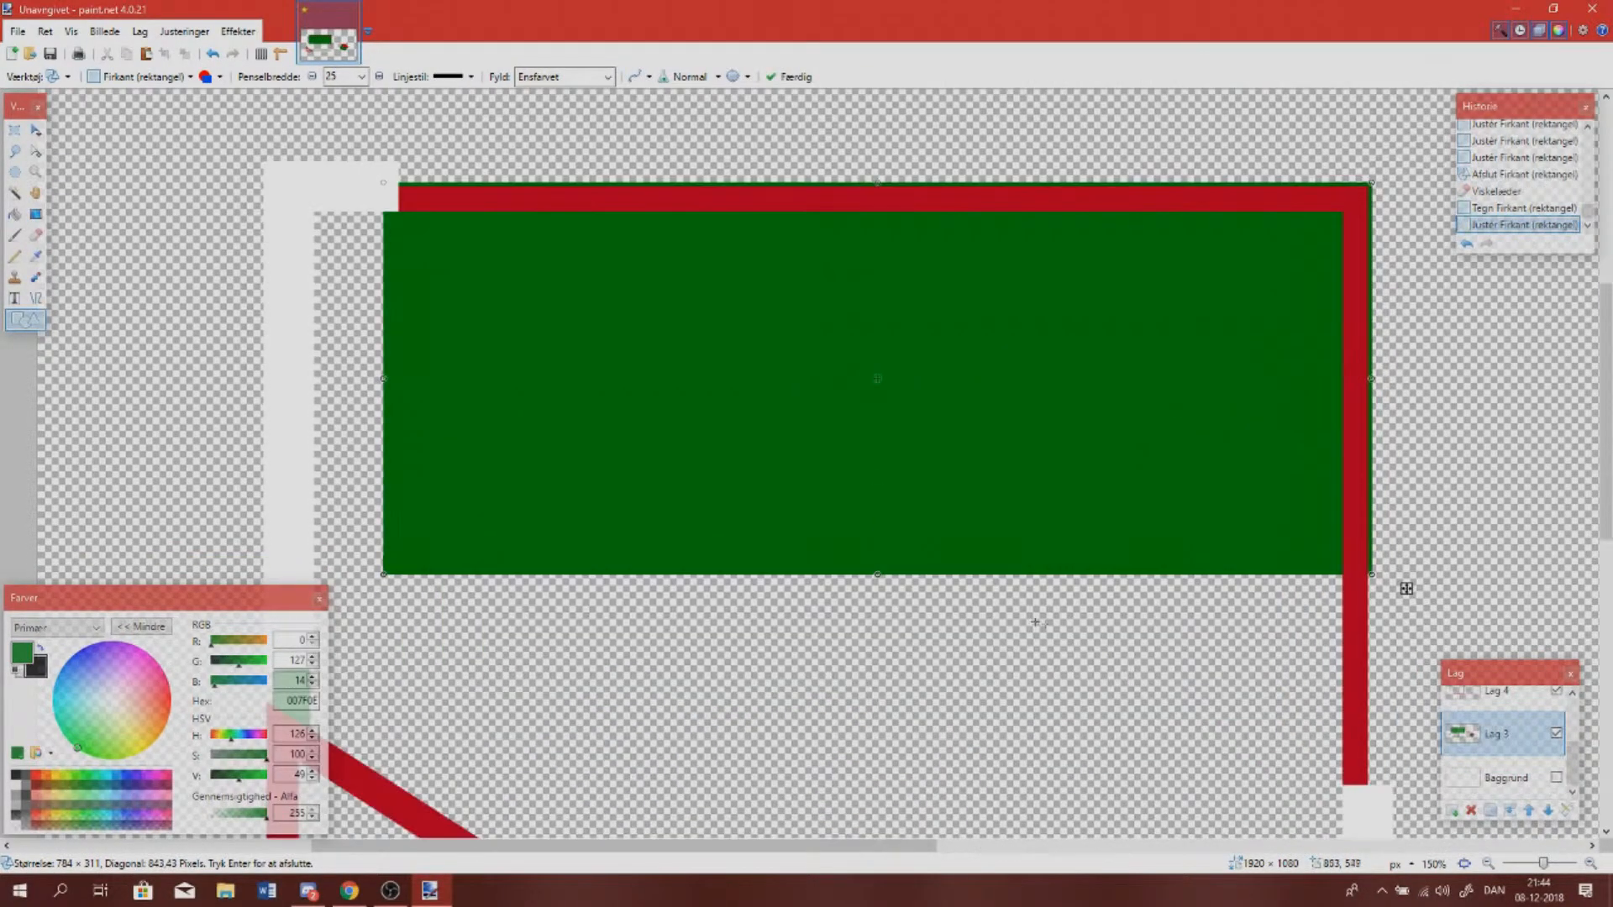
left_click_drag(877, 575, 914, 803)
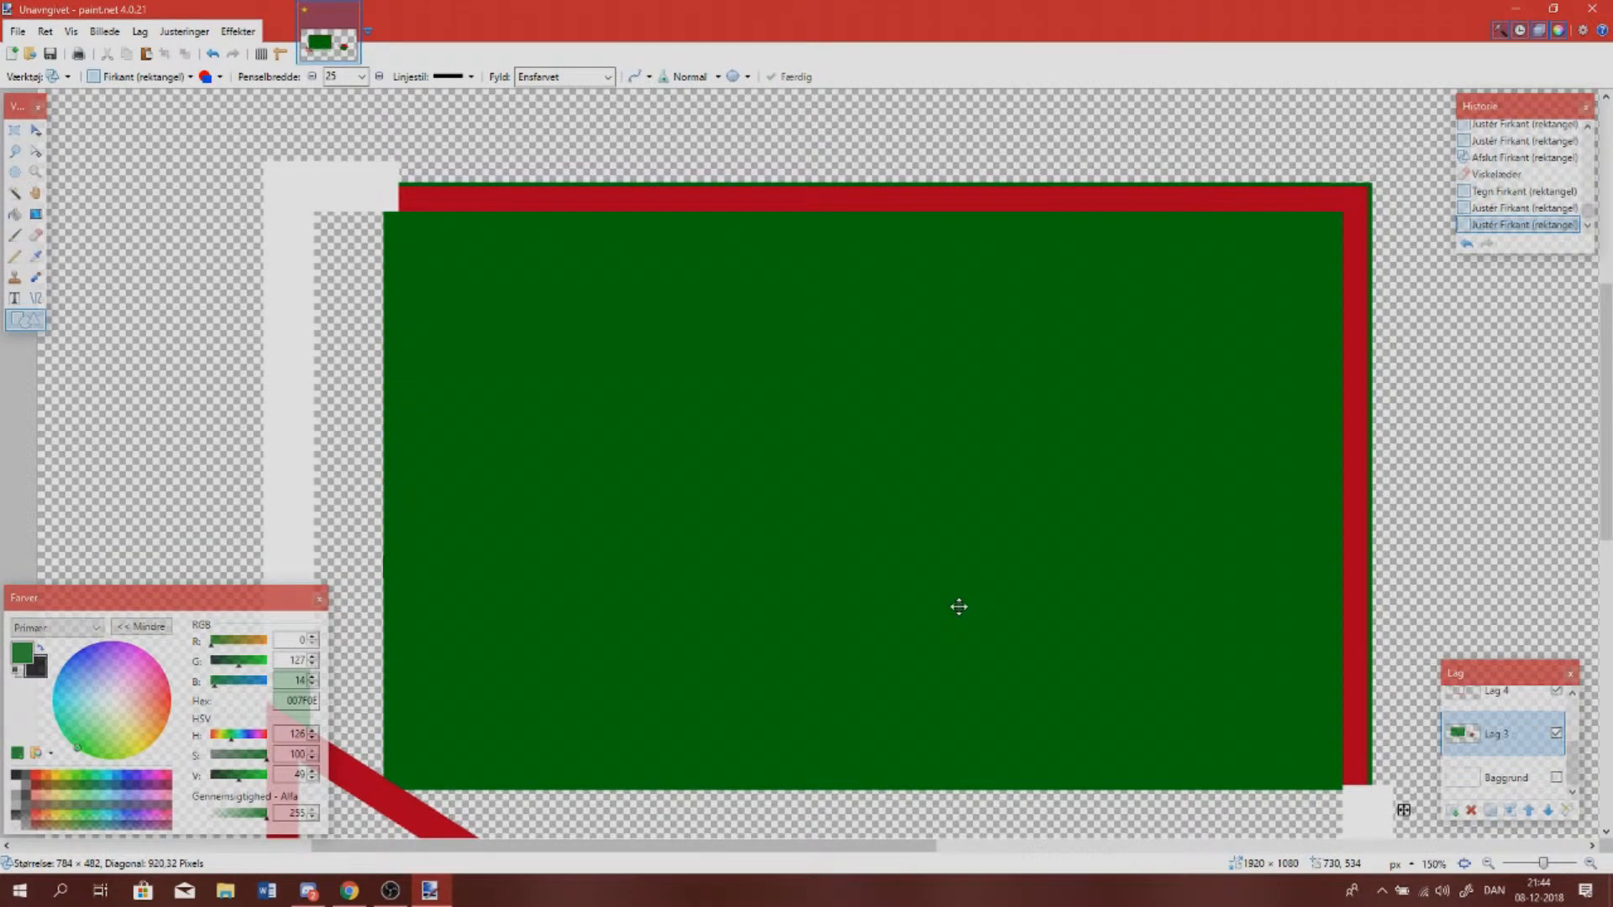
left_click_drag(959, 583, 956, 573)
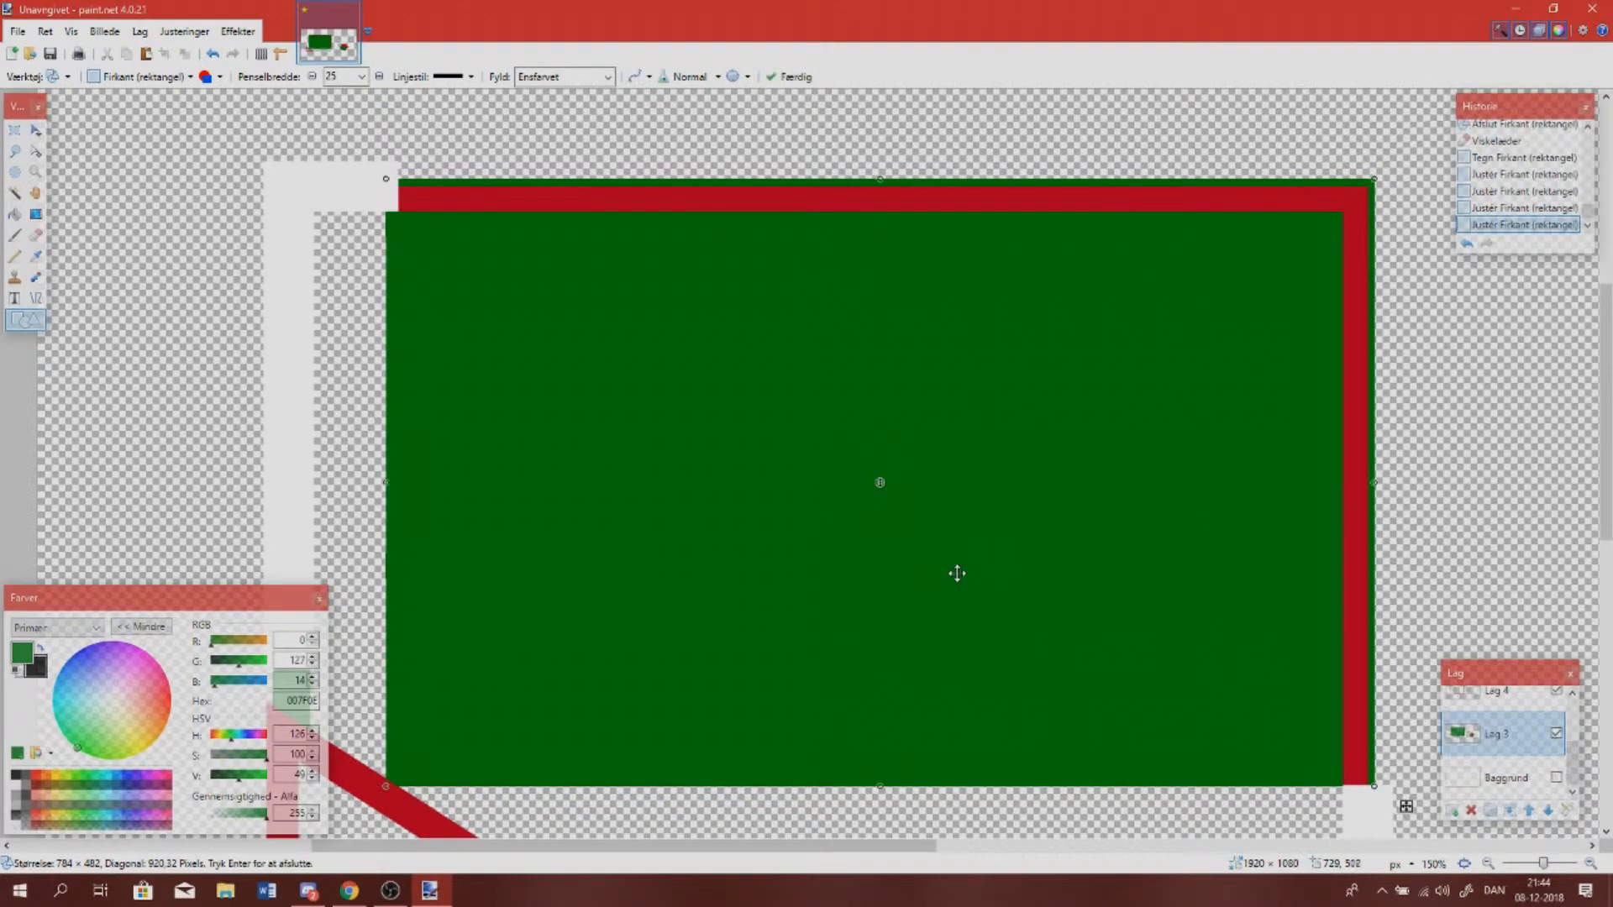
left_click(210, 77)
left_click(252, 89)
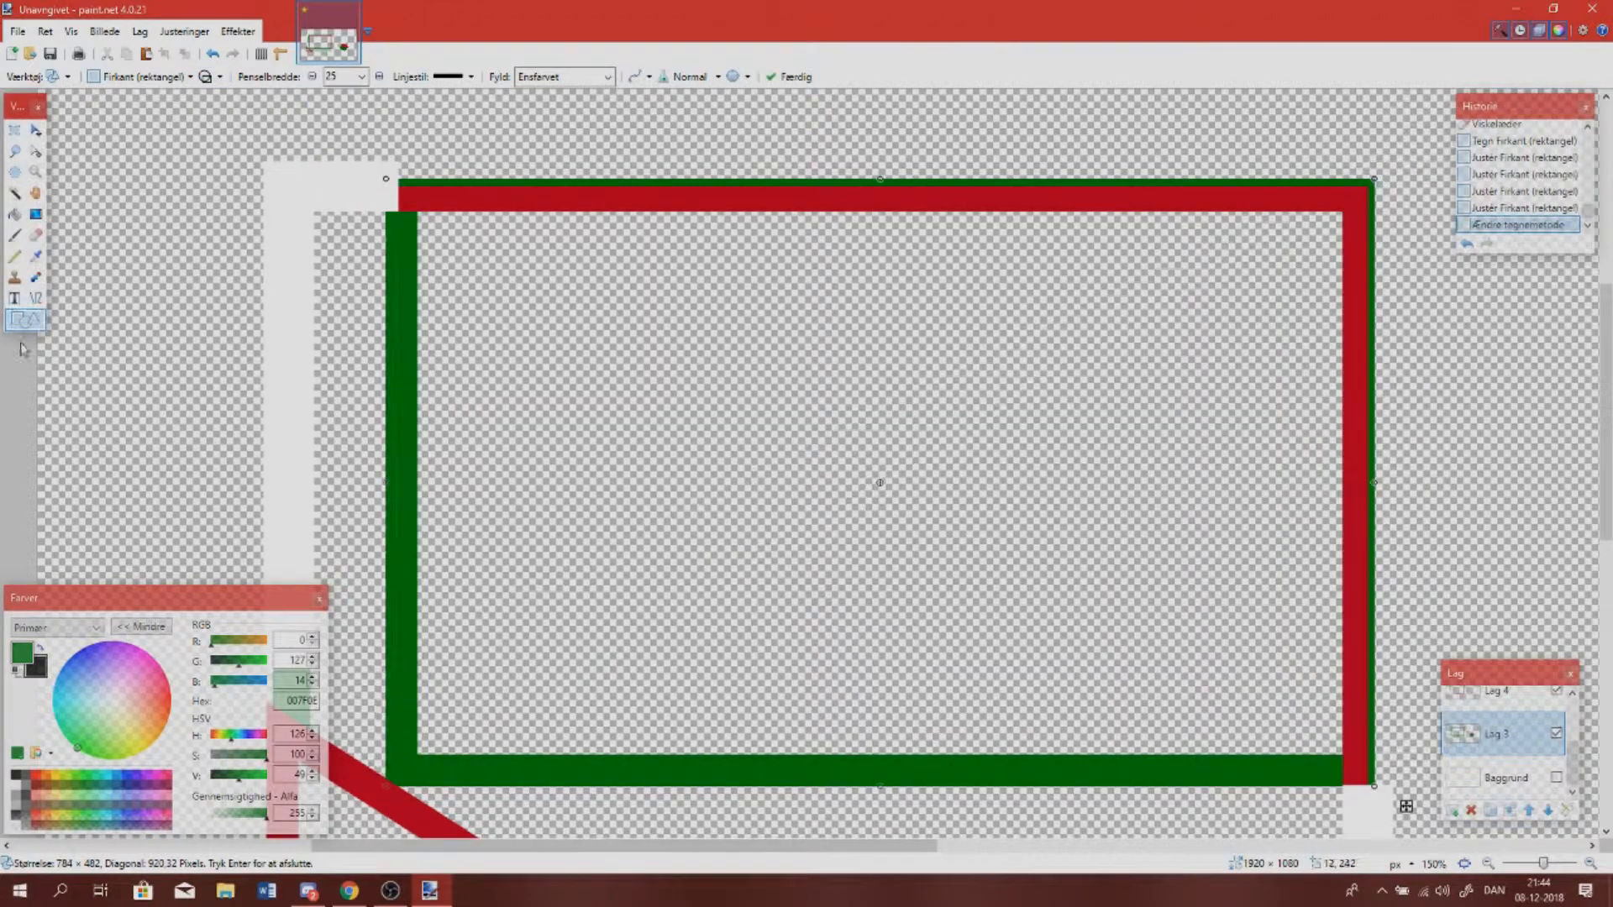
mouse_move(409, 684)
left_mouse_down()
mouse_move(416, 767)
mouse_move(384, 787)
mouse_move(399, 803)
mouse_move(483, 771)
mouse_move(475, 734)
mouse_move(428, 733)
mouse_move(619, 778)
mouse_move(579, 760)
left_mouse_up()
left_click_drag(697, 766, 781, 769)
scroll(781, 588, "down", 5)
key("ctrl+z")
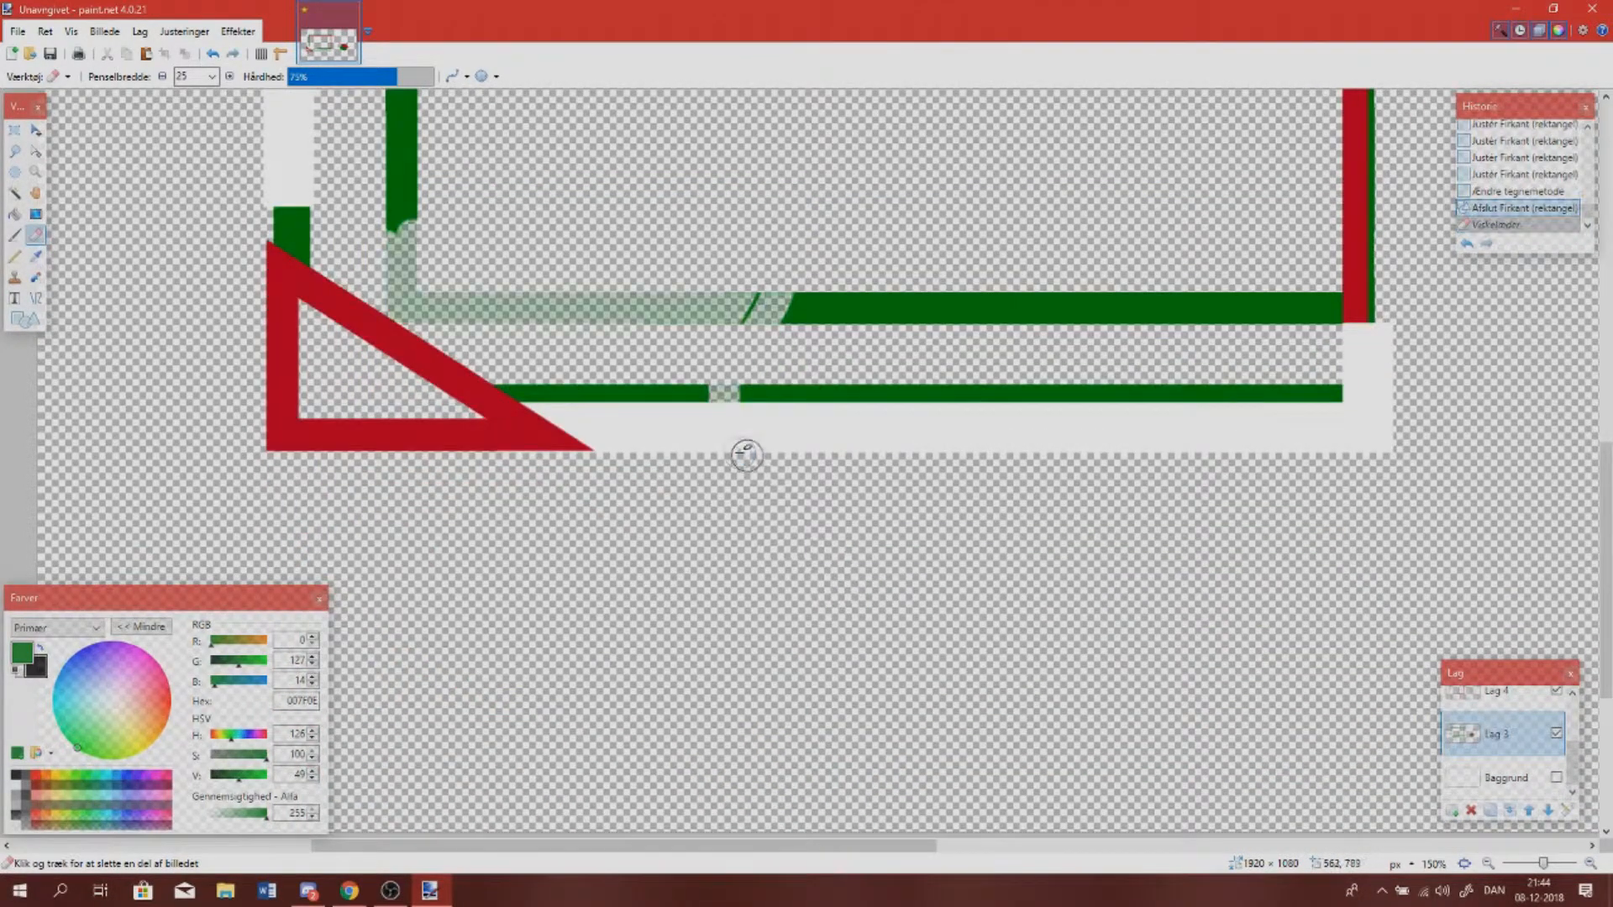
Erase the green rectangle's left and bottom sides, keeping only the edging along the red outline and the thin bottom bar
scroll(640, 350, "up", 3)
mouse_move(375, 214)
left_mouse_down()
mouse_move(443, 237)
mouse_move(401, 362)
mouse_move(394, 504)
mouse_move(370, 492)
mouse_move(411, 613)
mouse_move(924, 609)
mouse_move(1117, 578)
mouse_move(1054, 614)
mouse_move(886, 615)
mouse_move(1026, 588)
left_mouse_up()
mouse_move(1144, 579)
left_mouse_down()
mouse_move(1169, 611)
mouse_move(1318, 601)
left_mouse_up()
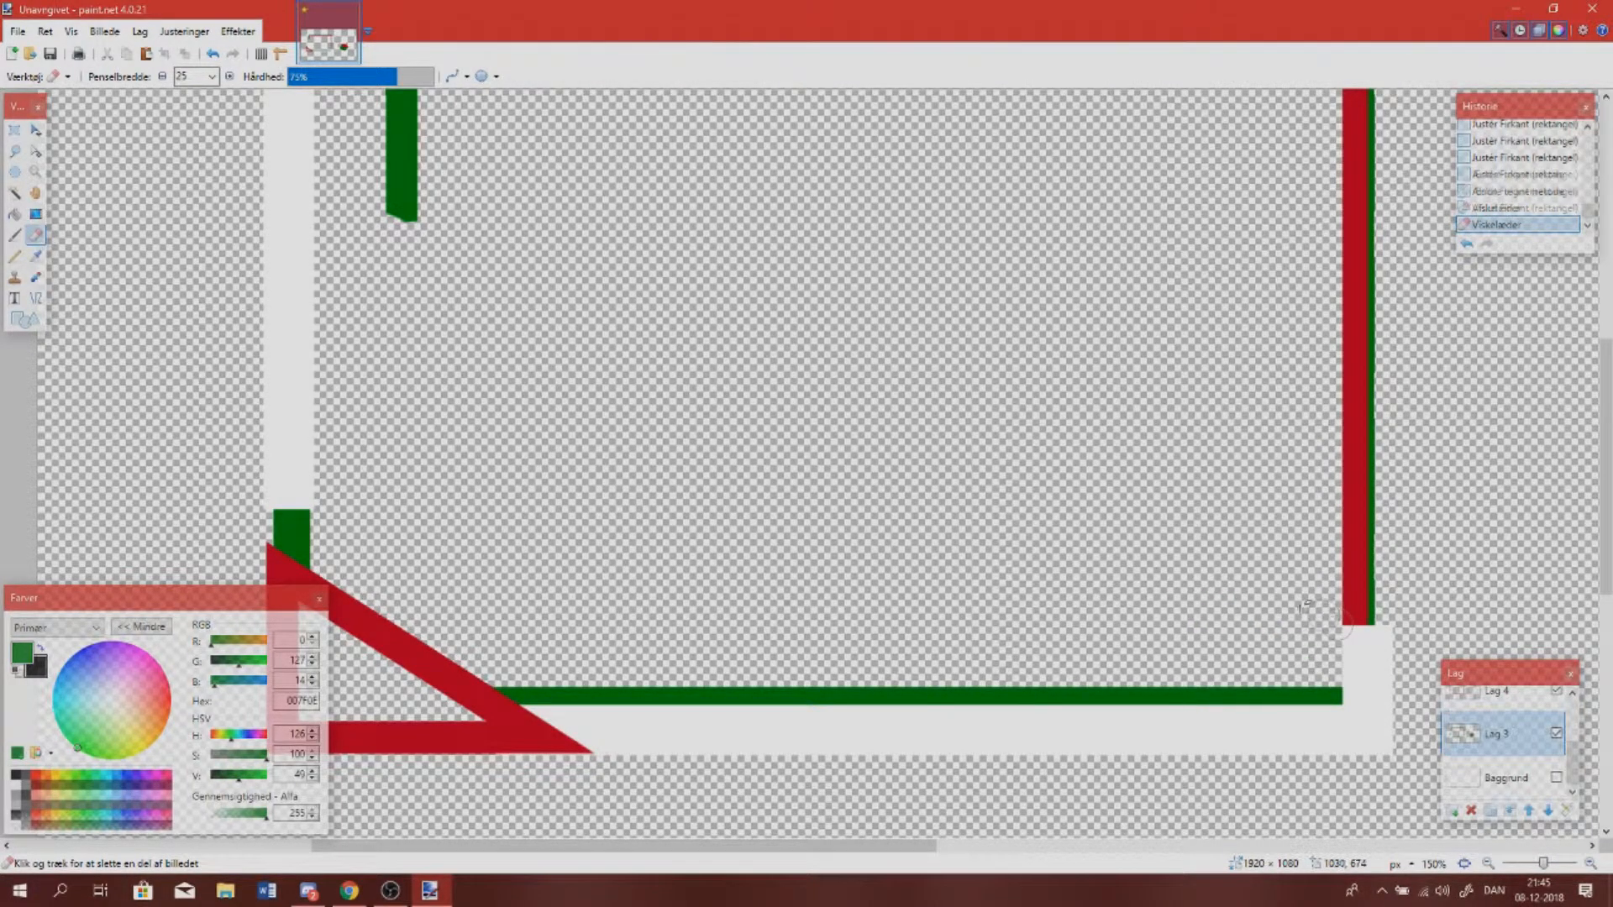
left_click_drag(1336, 622, 1311, 604)
scroll(588, 378, "up", 2)
mouse_move(402, 277)
left_mouse_down()
mouse_move(402, 380)
mouse_move(385, 398)
mouse_move(471, 462)
left_mouse_up()
Select layer Lag 2 and sample the white of the frame's left bar as the primary colour
scroll(546, 496, "down", 3)
left_click(1488, 863)
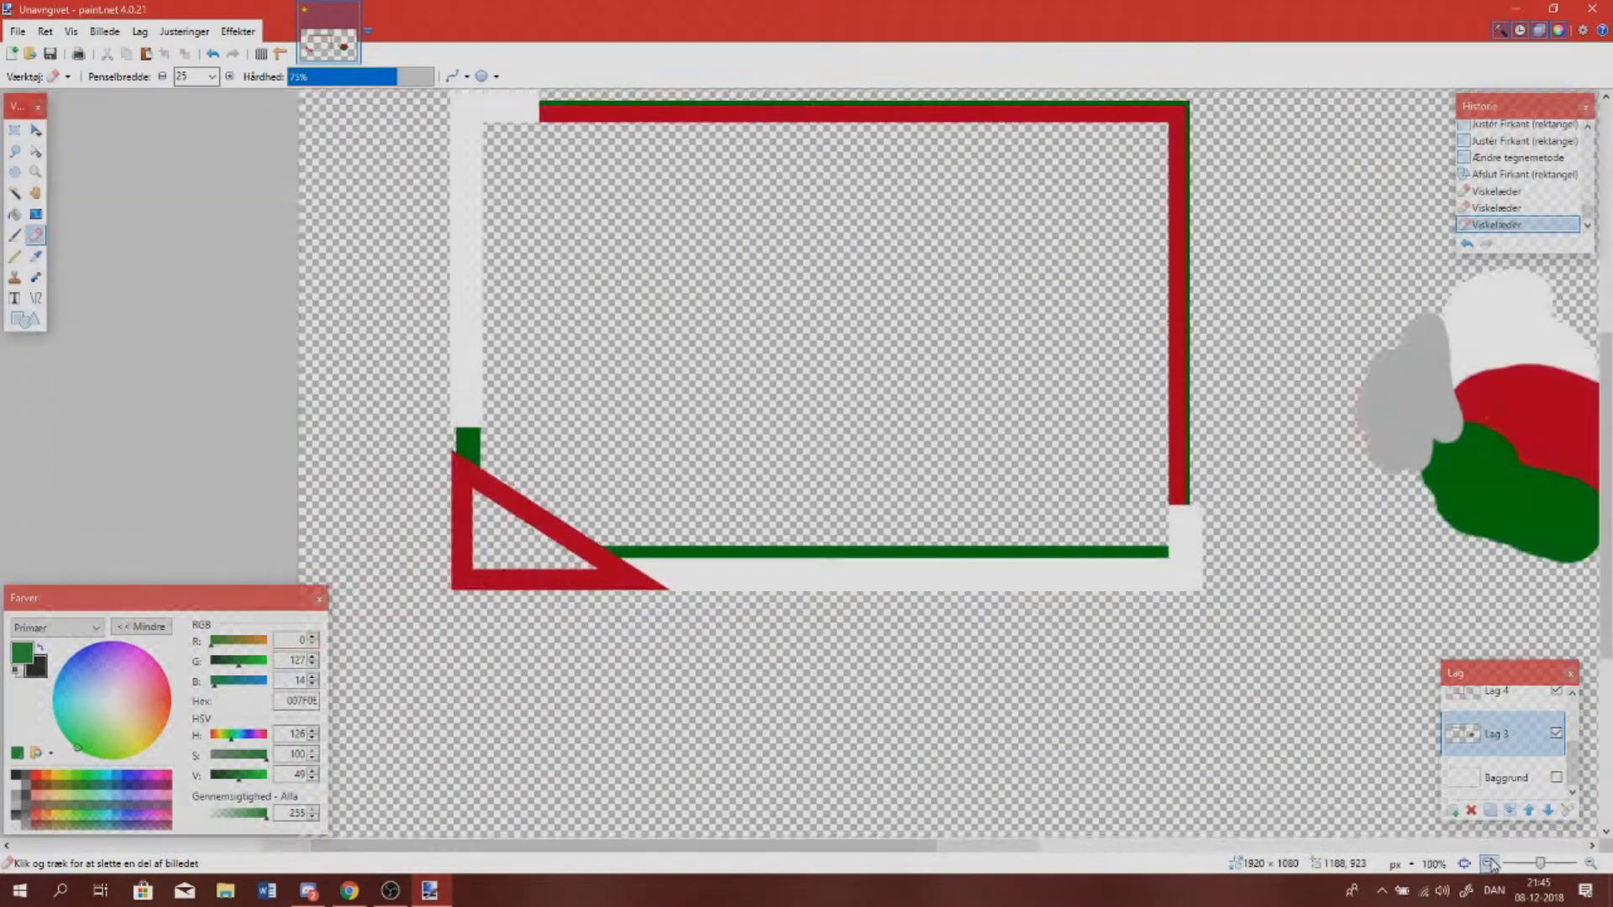
left_click(1488, 863)
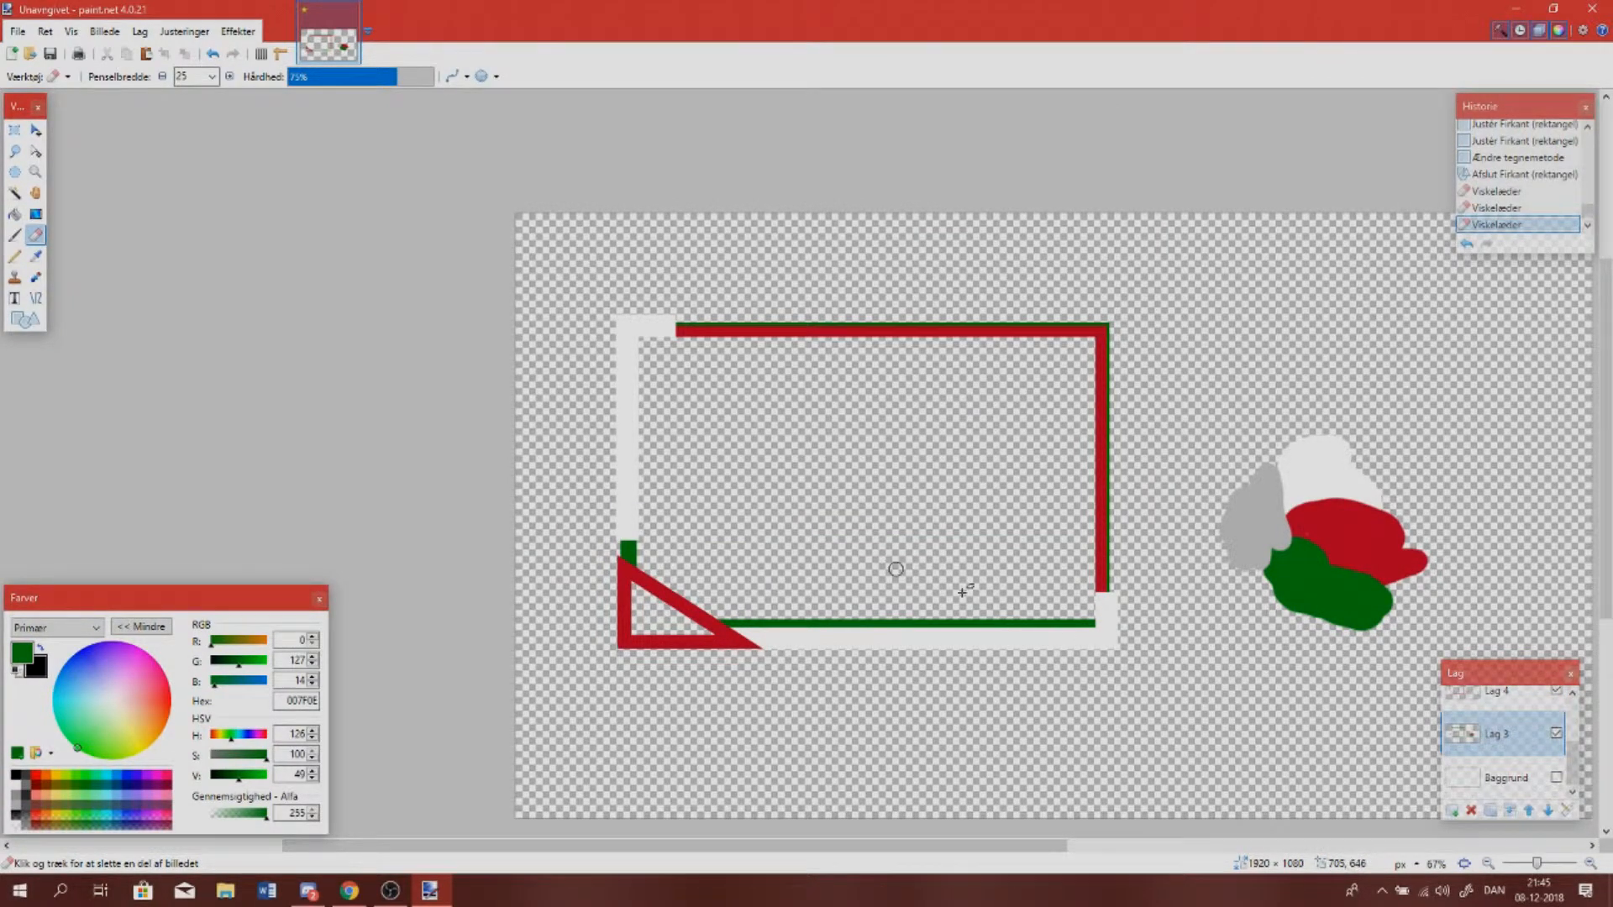
left_click(1589, 864)
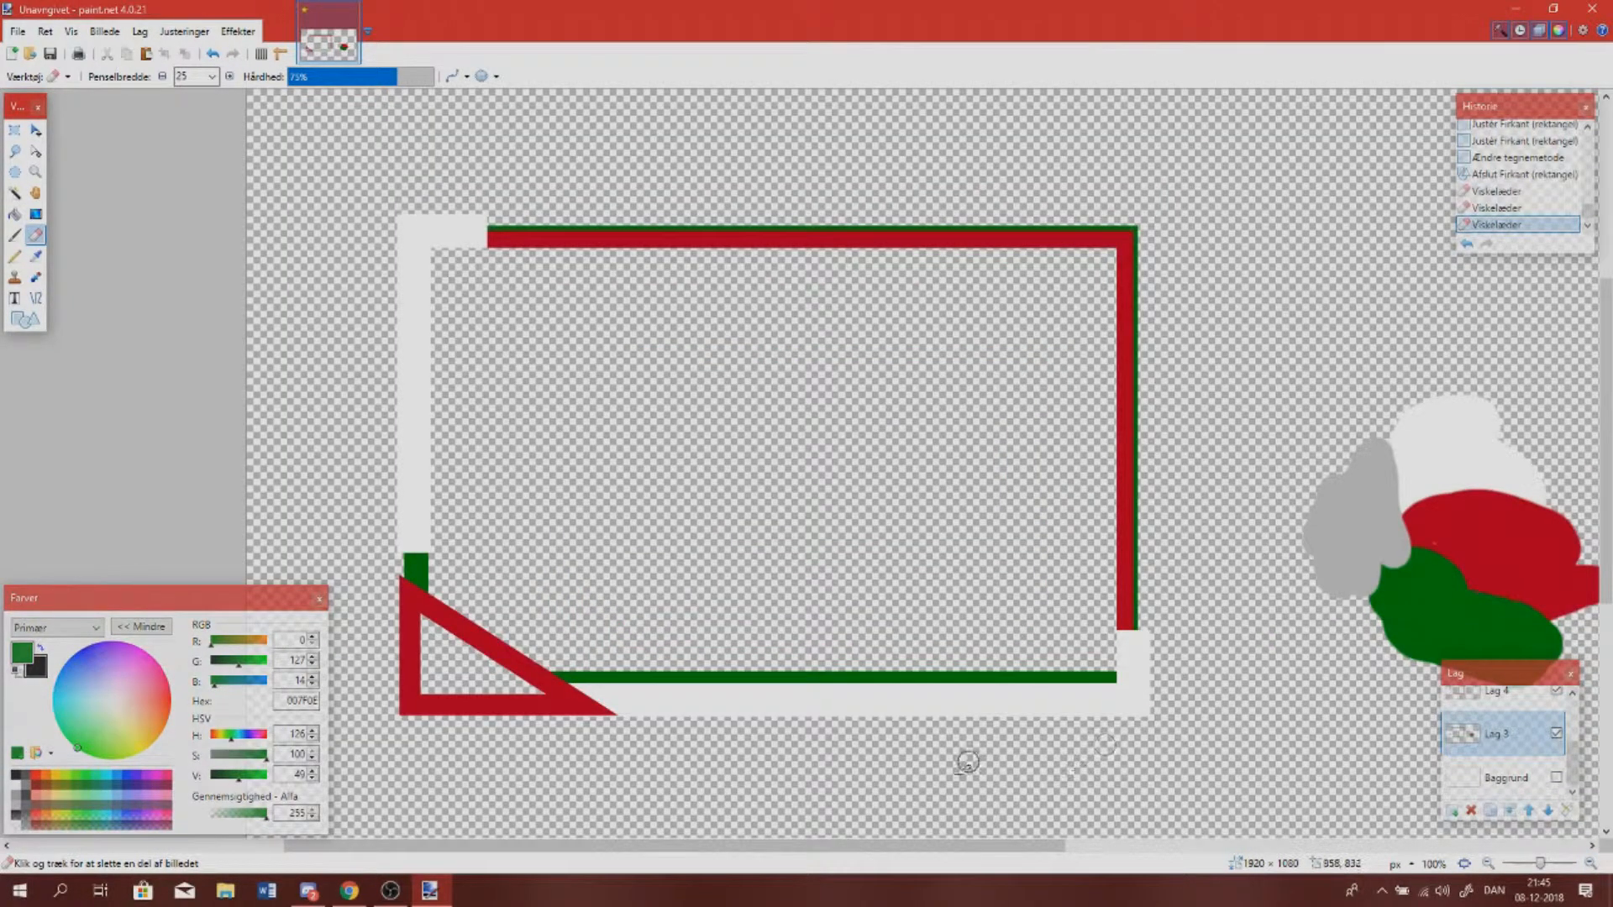
scroll(1520, 753, "up", 2)
left_click(1513, 763)
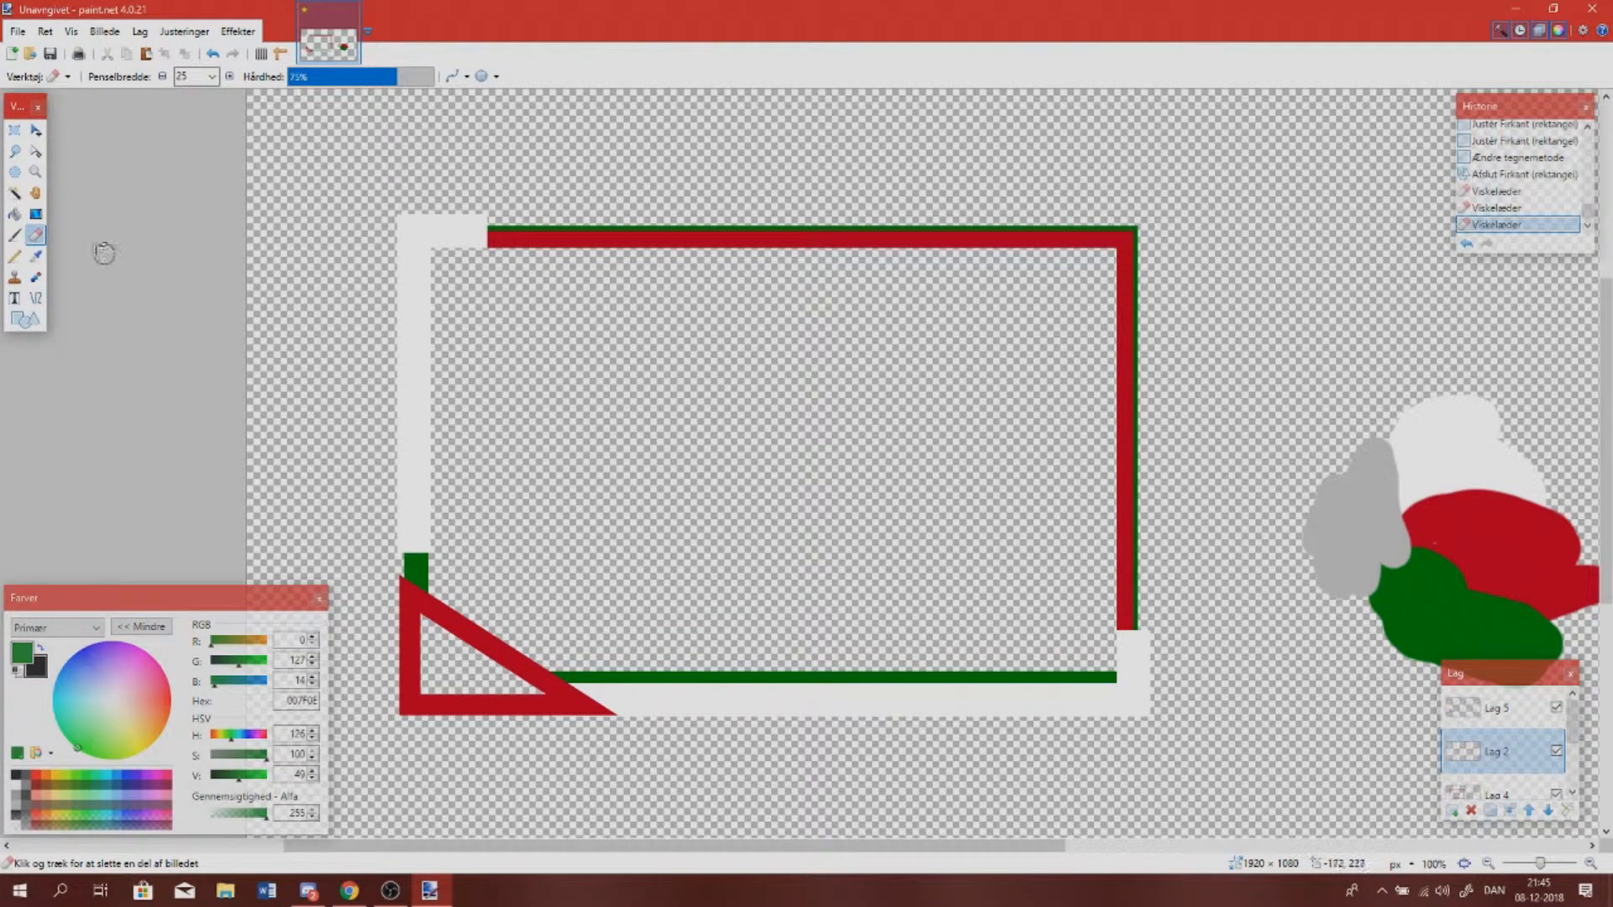
left_click(35, 255)
left_click(413, 366)
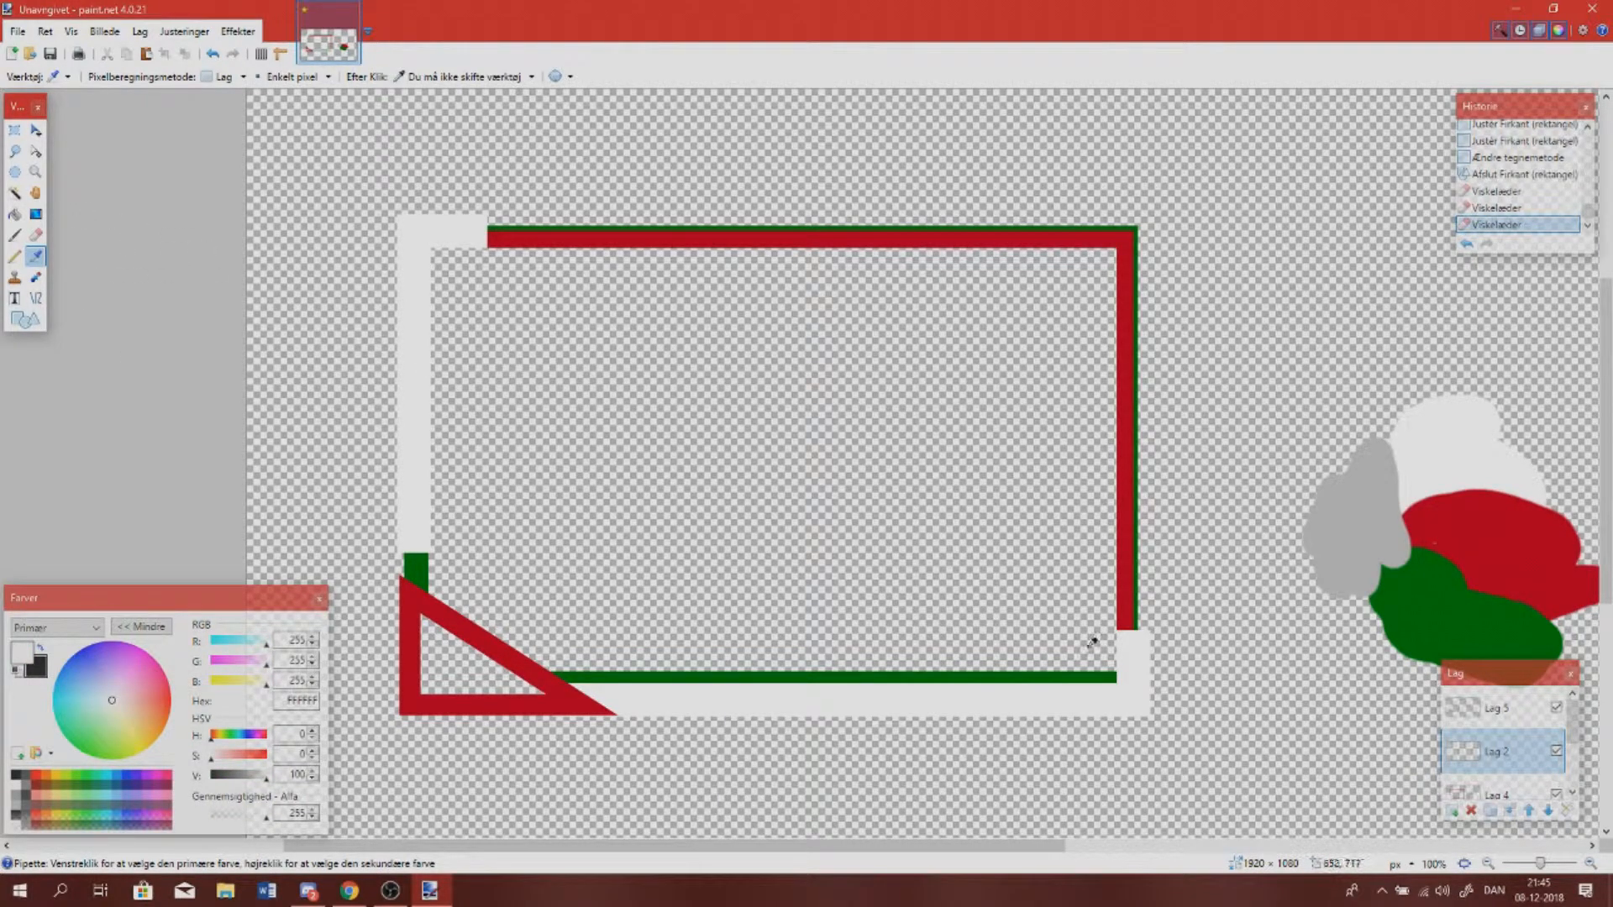
Add a layer above Lag 2 and draw a filled black right triangle about 133 × 140 px across the left bar's lower end
left_click(1452, 811)
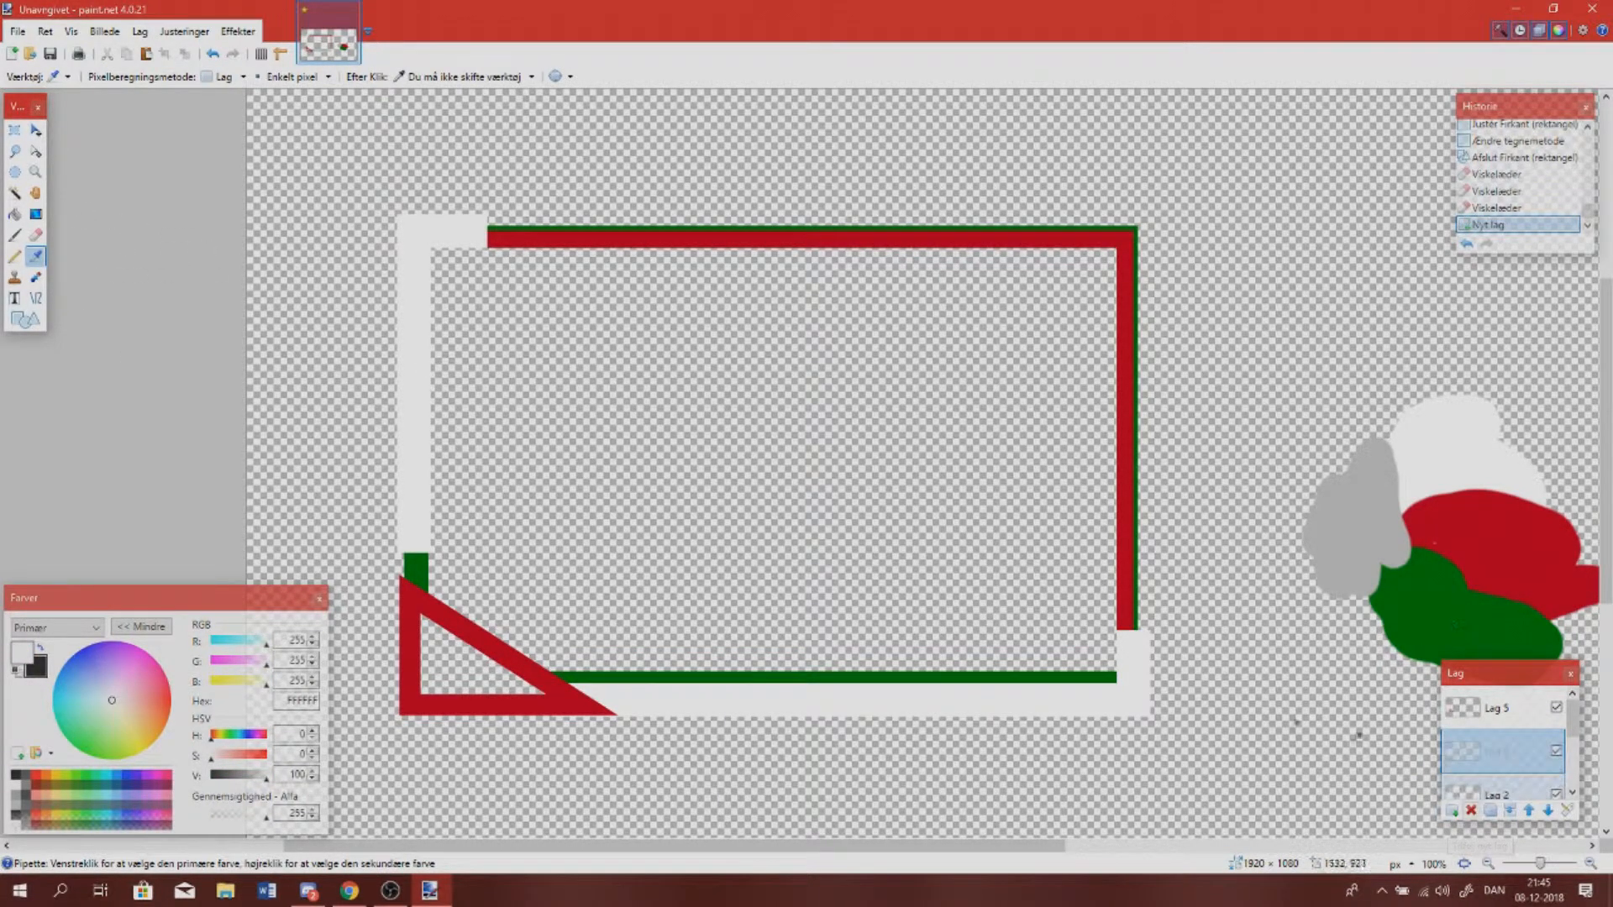
left_click(40, 648)
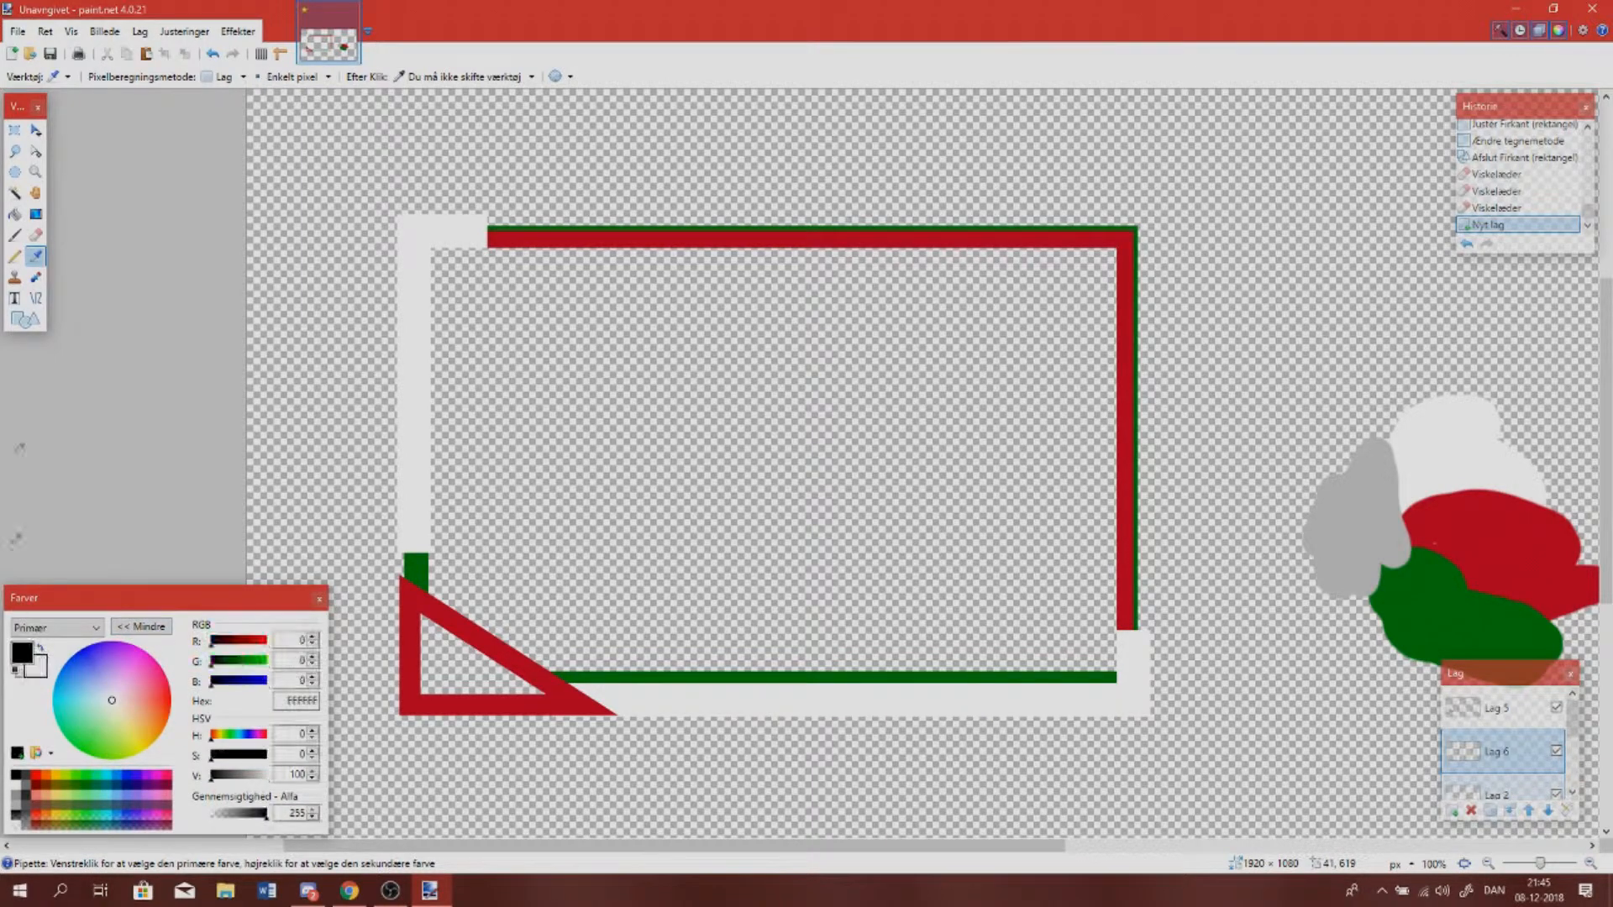
left_click(26, 319)
left_click(187, 77)
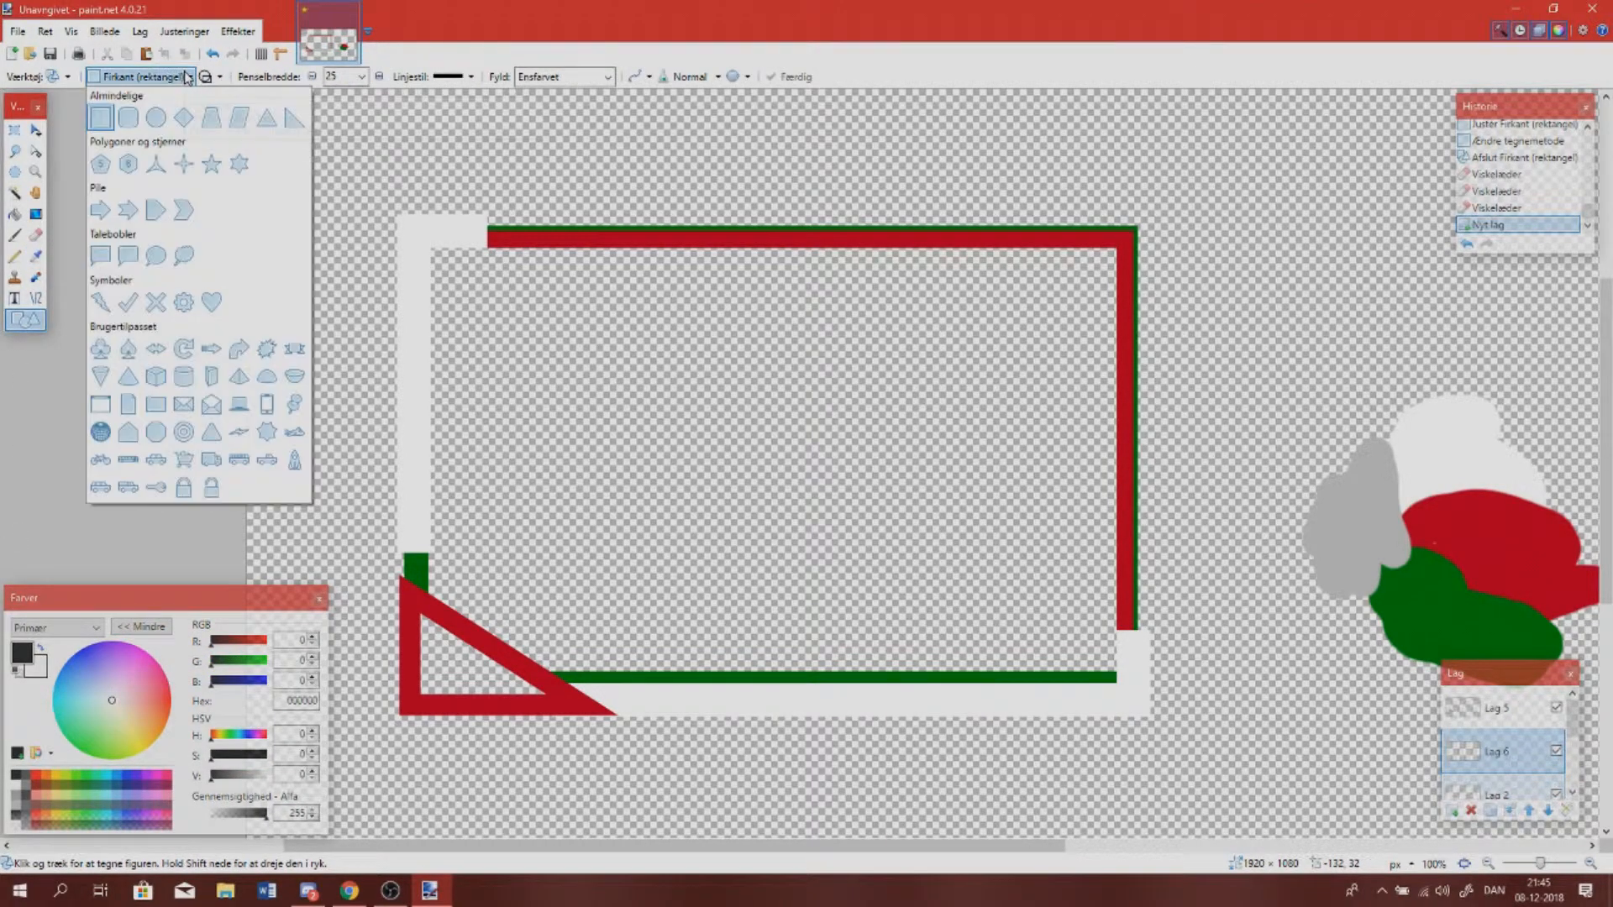
left_click(294, 118)
left_click_drag(357, 487, 469, 605)
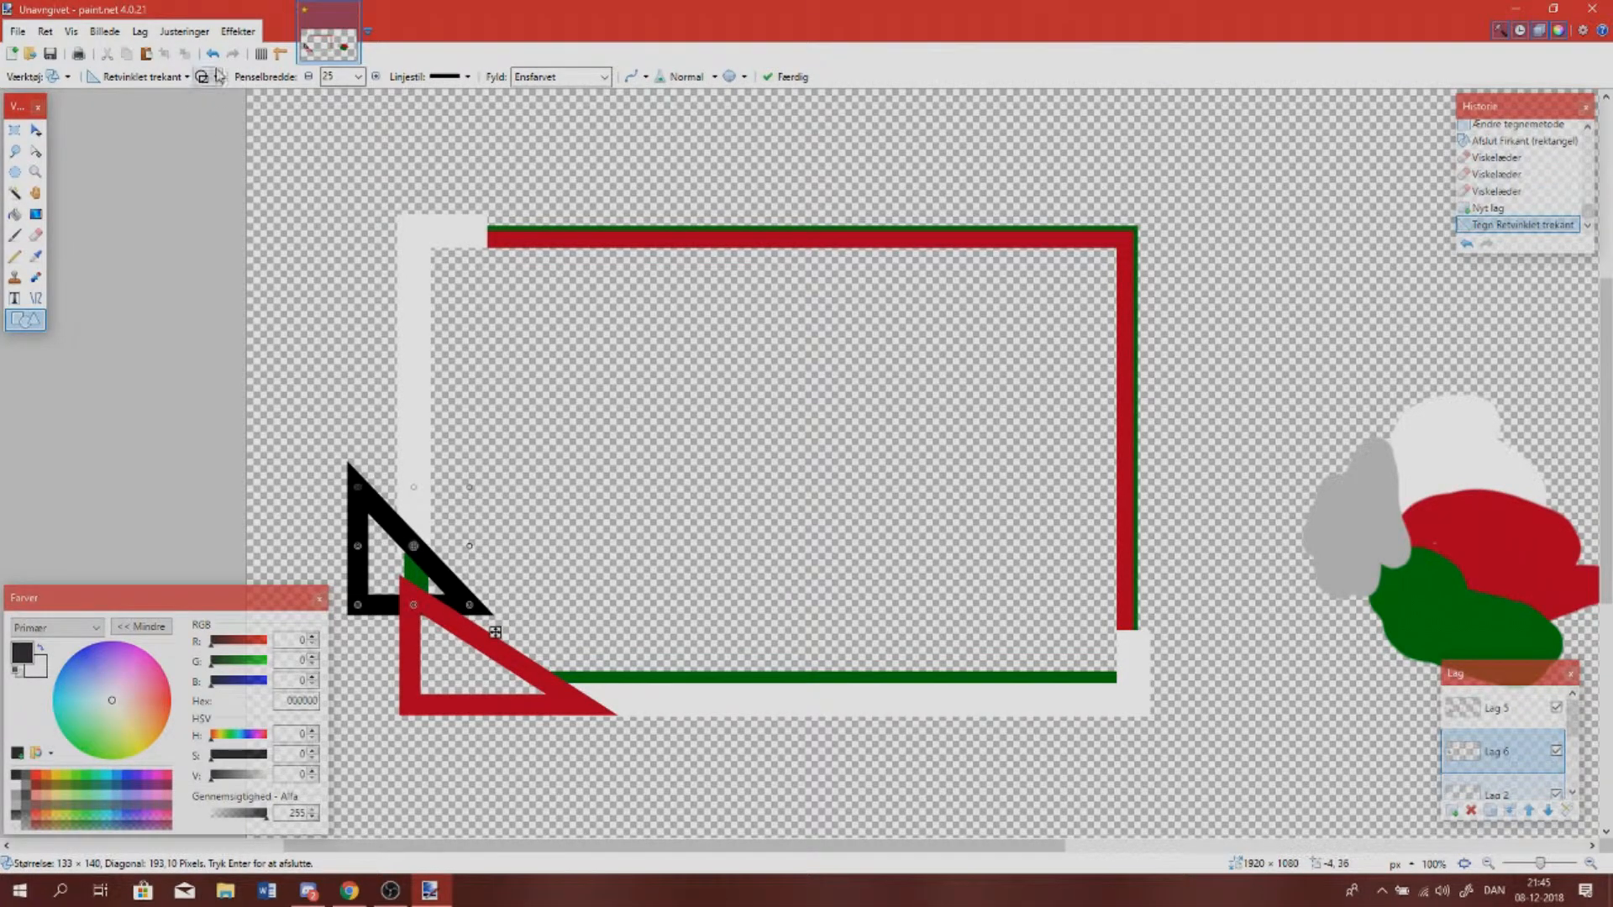
left_click(218, 75)
left_click(252, 110)
left_click_drag(385, 547, 386, 527)
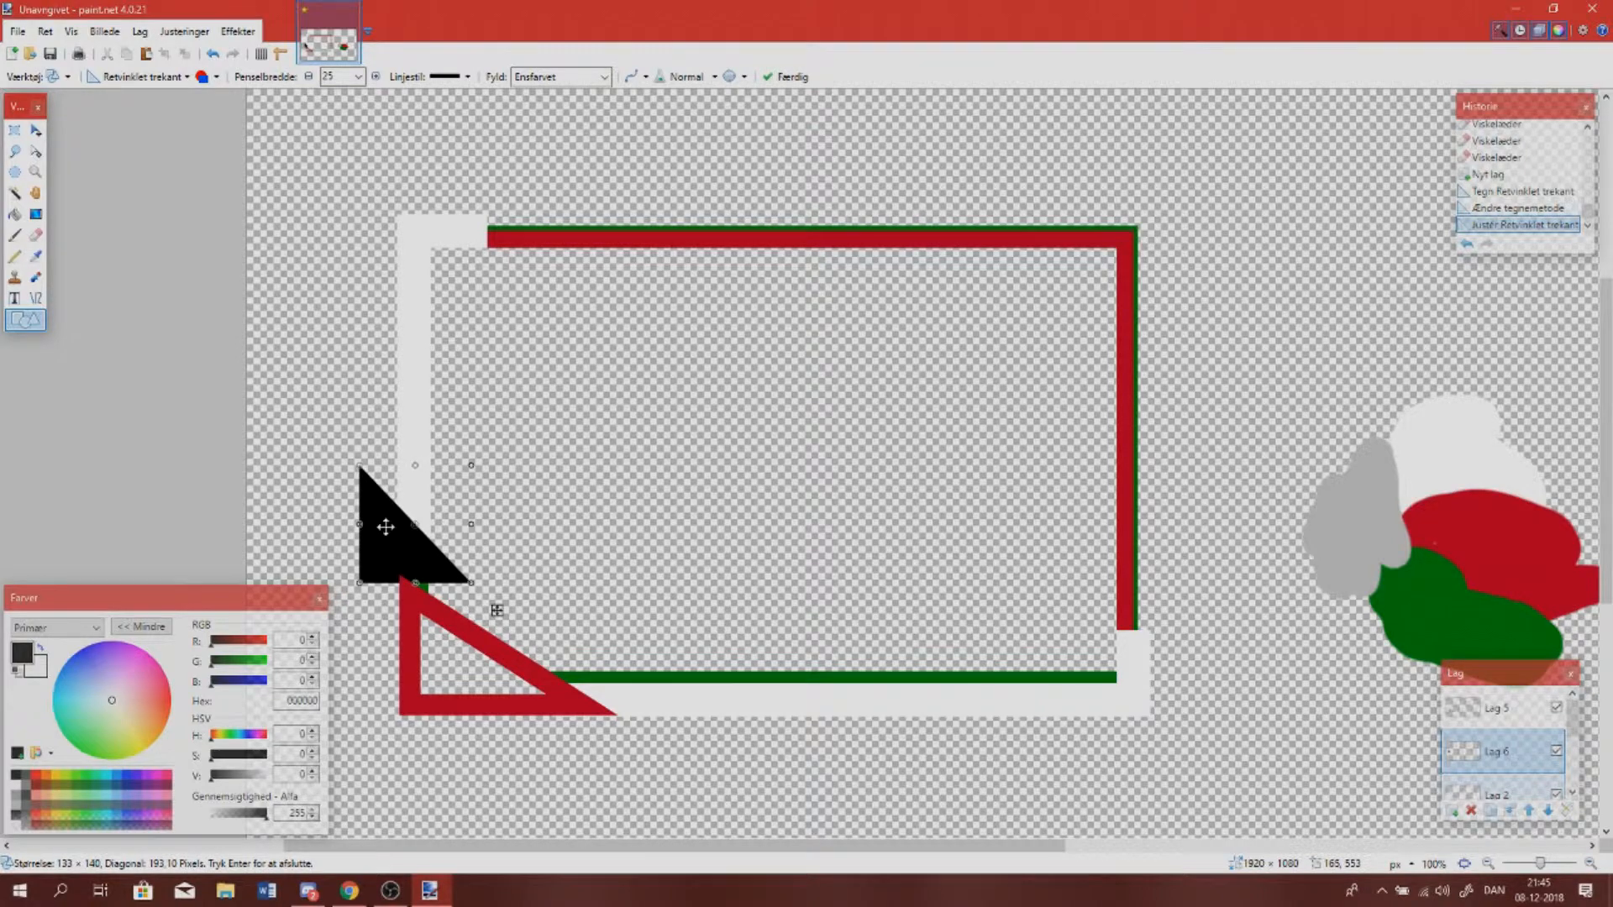
Draw a second black right triangle about 112 × 128 px, place it by the frame's lower-right corner and rotate it to about -100°
mouse_move(453, 179)
left_mouse_down()
mouse_move(549, 284)
mouse_move(389, 227)
mouse_move(430, 149)
left_mouse_up()
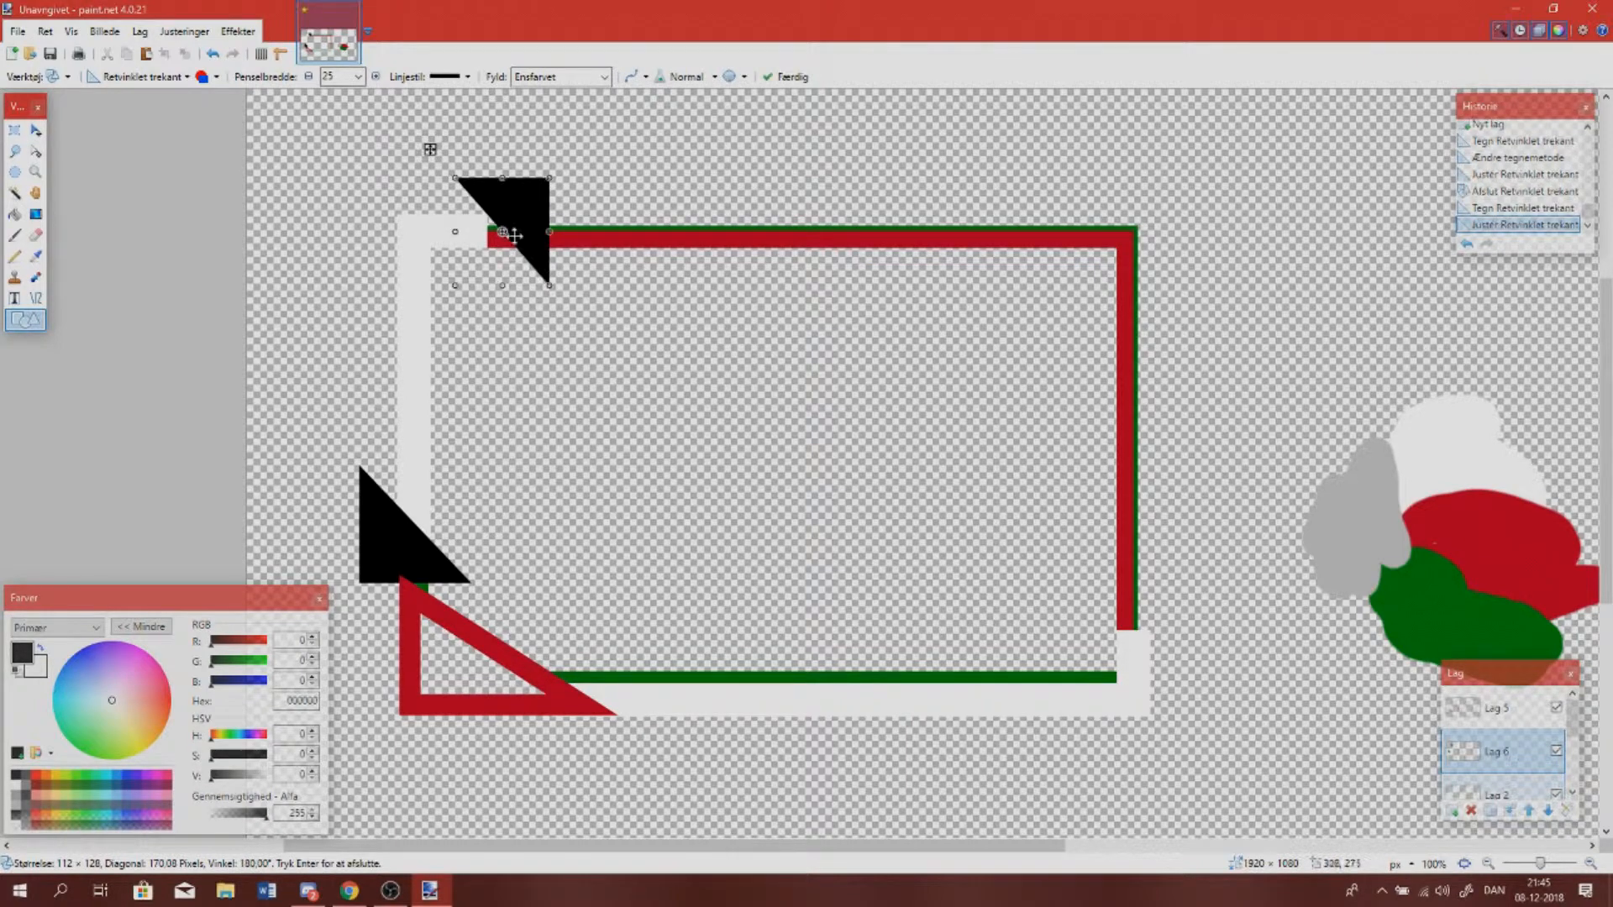
left_click_drag(524, 210, 563, 209)
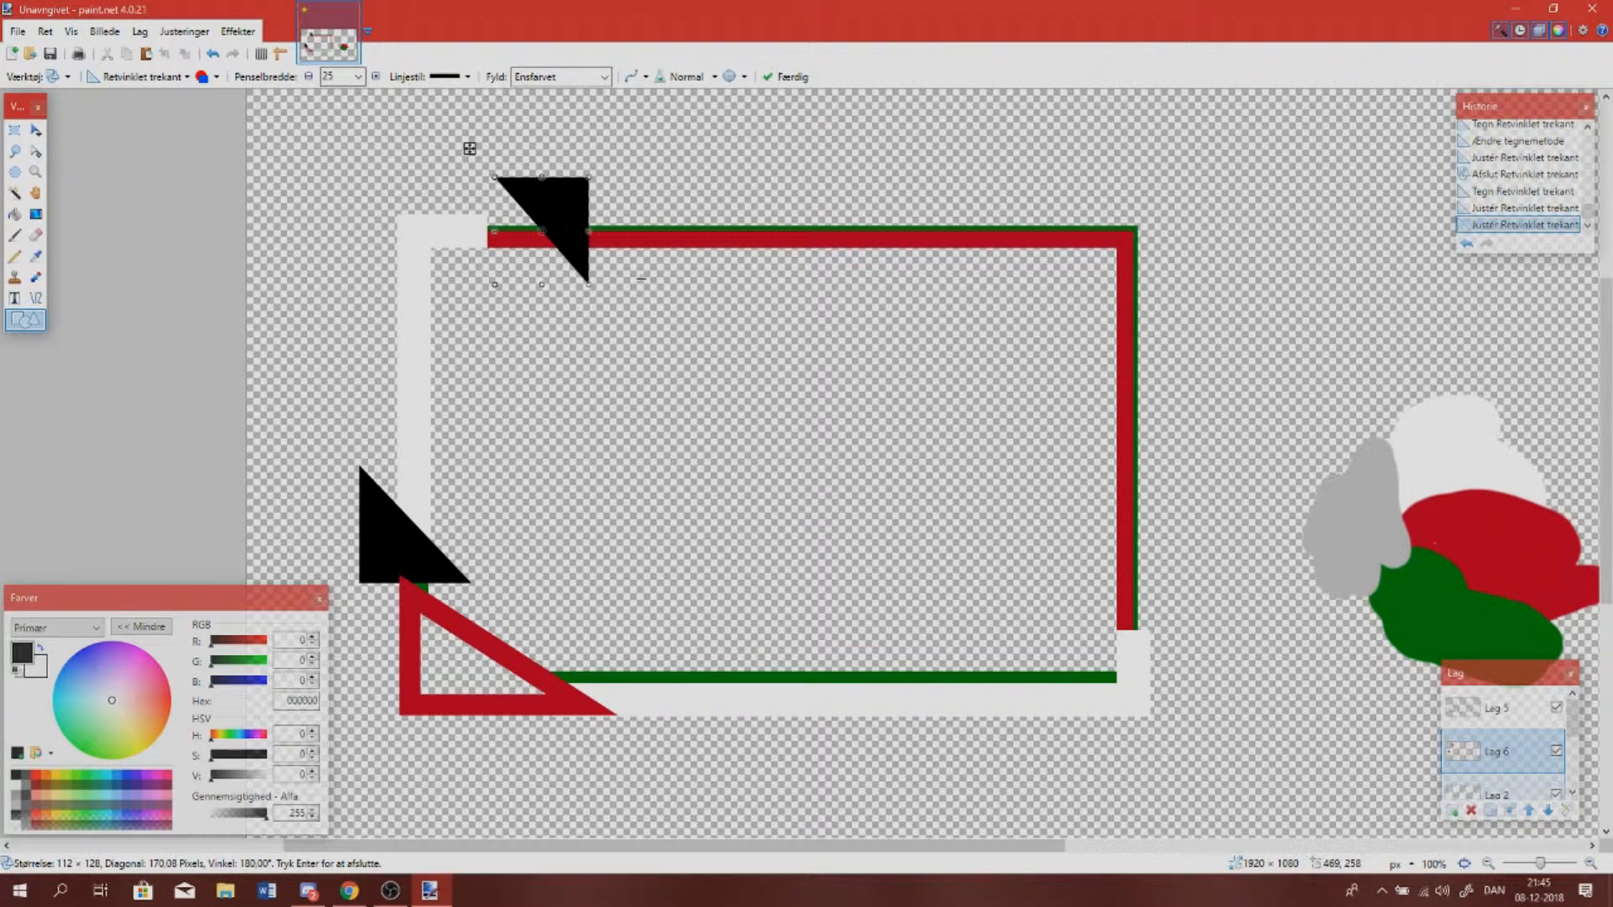
left_click_drag(558, 227, 1157, 645)
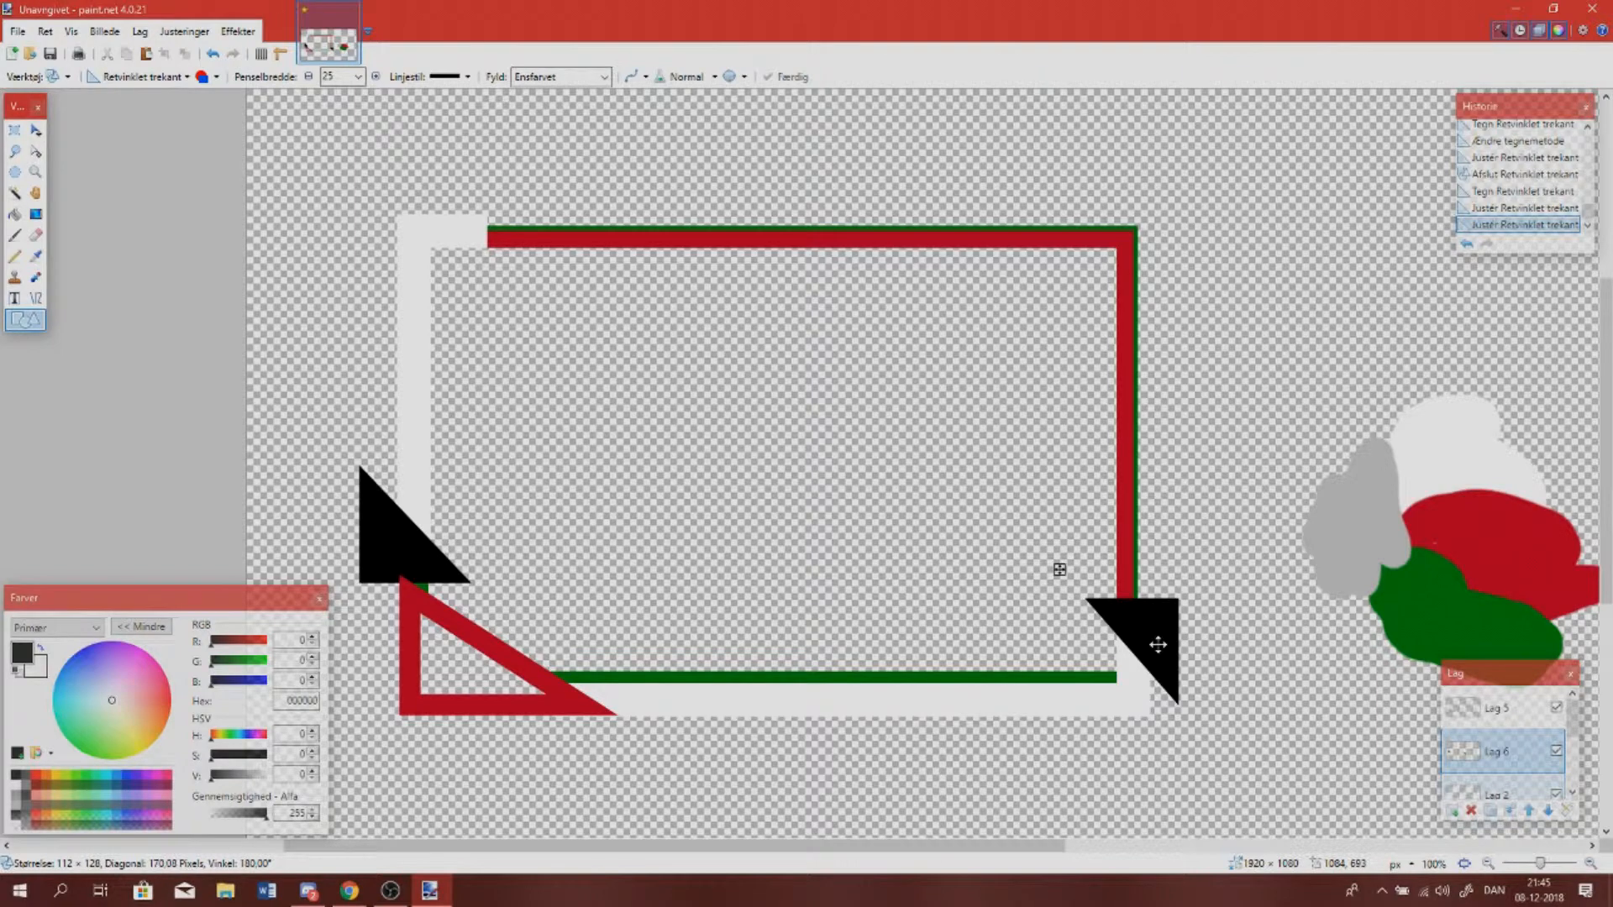
left_click_drag(1157, 644, 1160, 644)
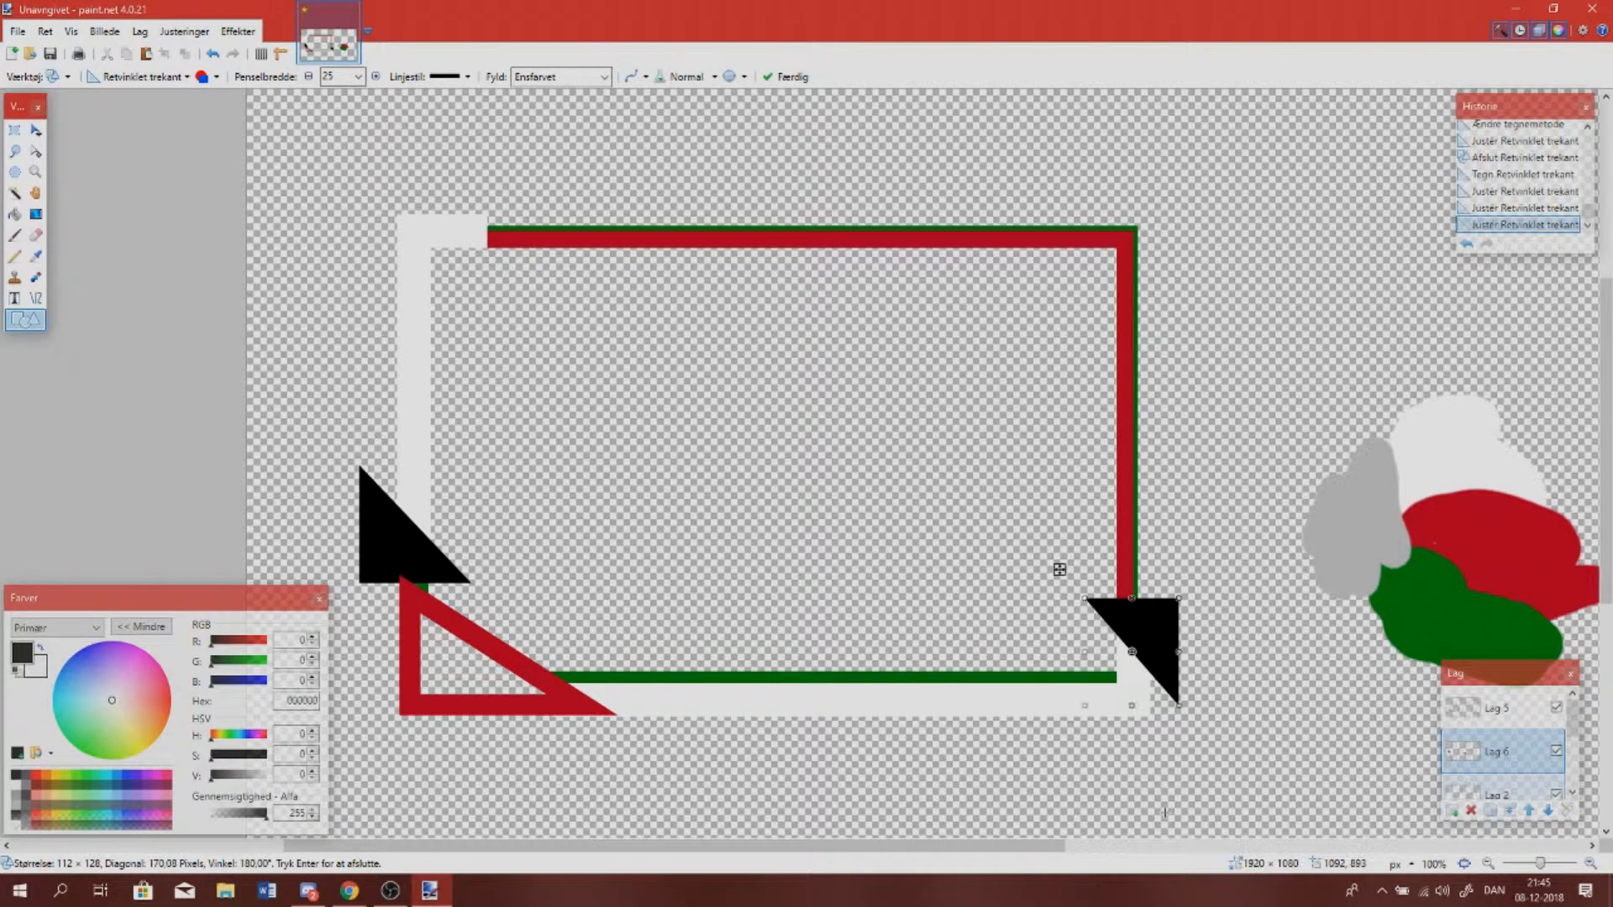
left_click_drag(1159, 641, 1187, 706)
left_click_drag(1159, 636, 1233, 686)
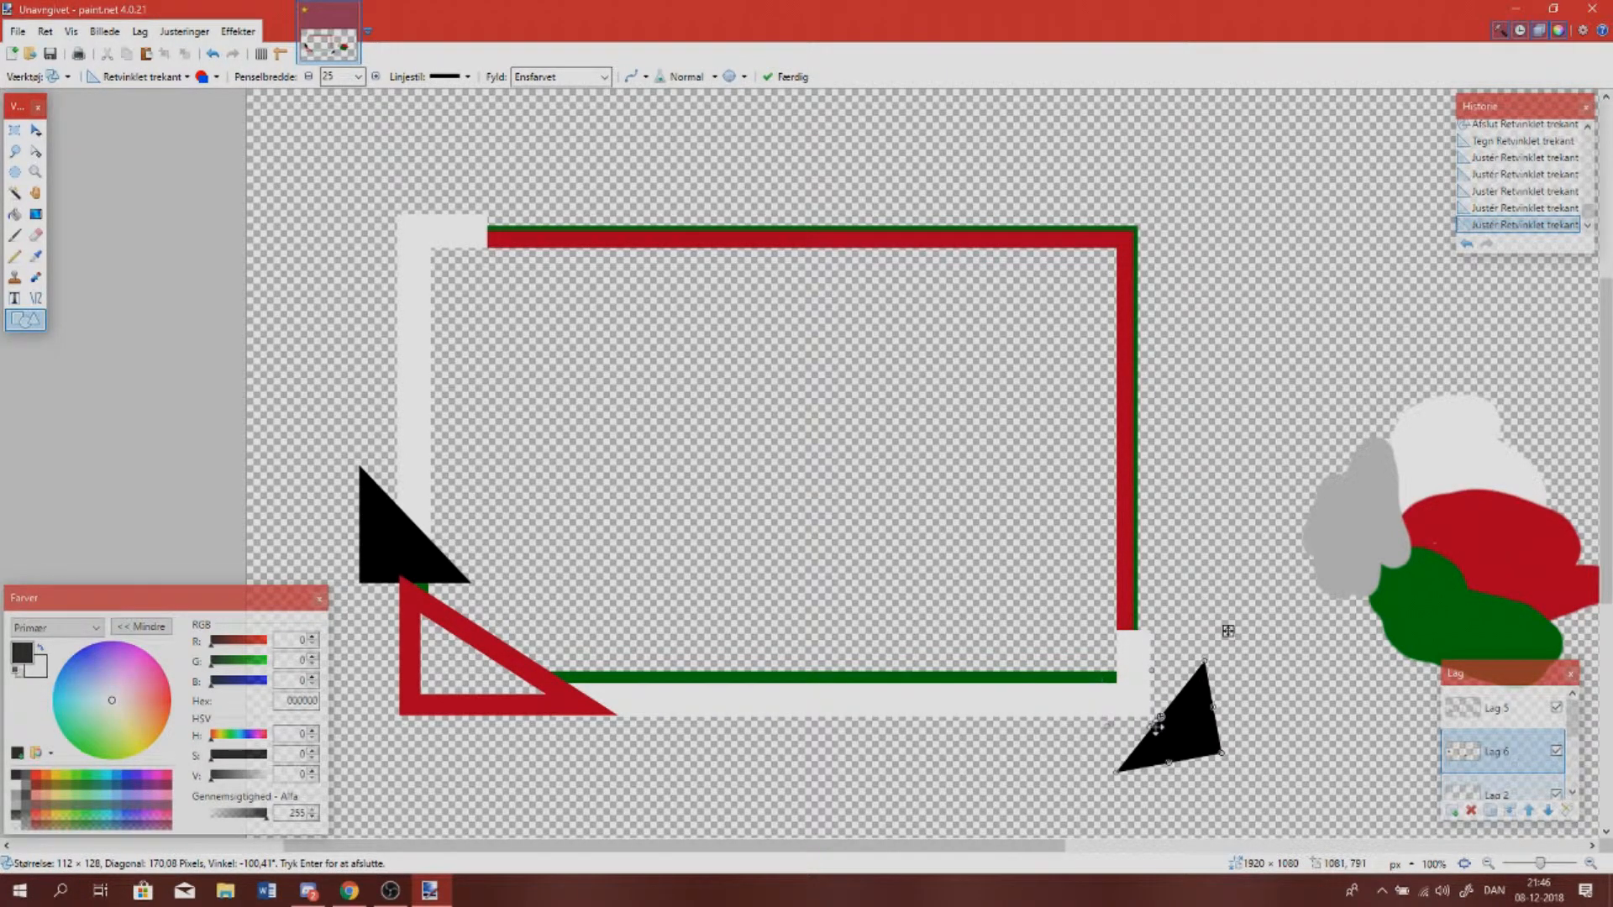
key("Return")
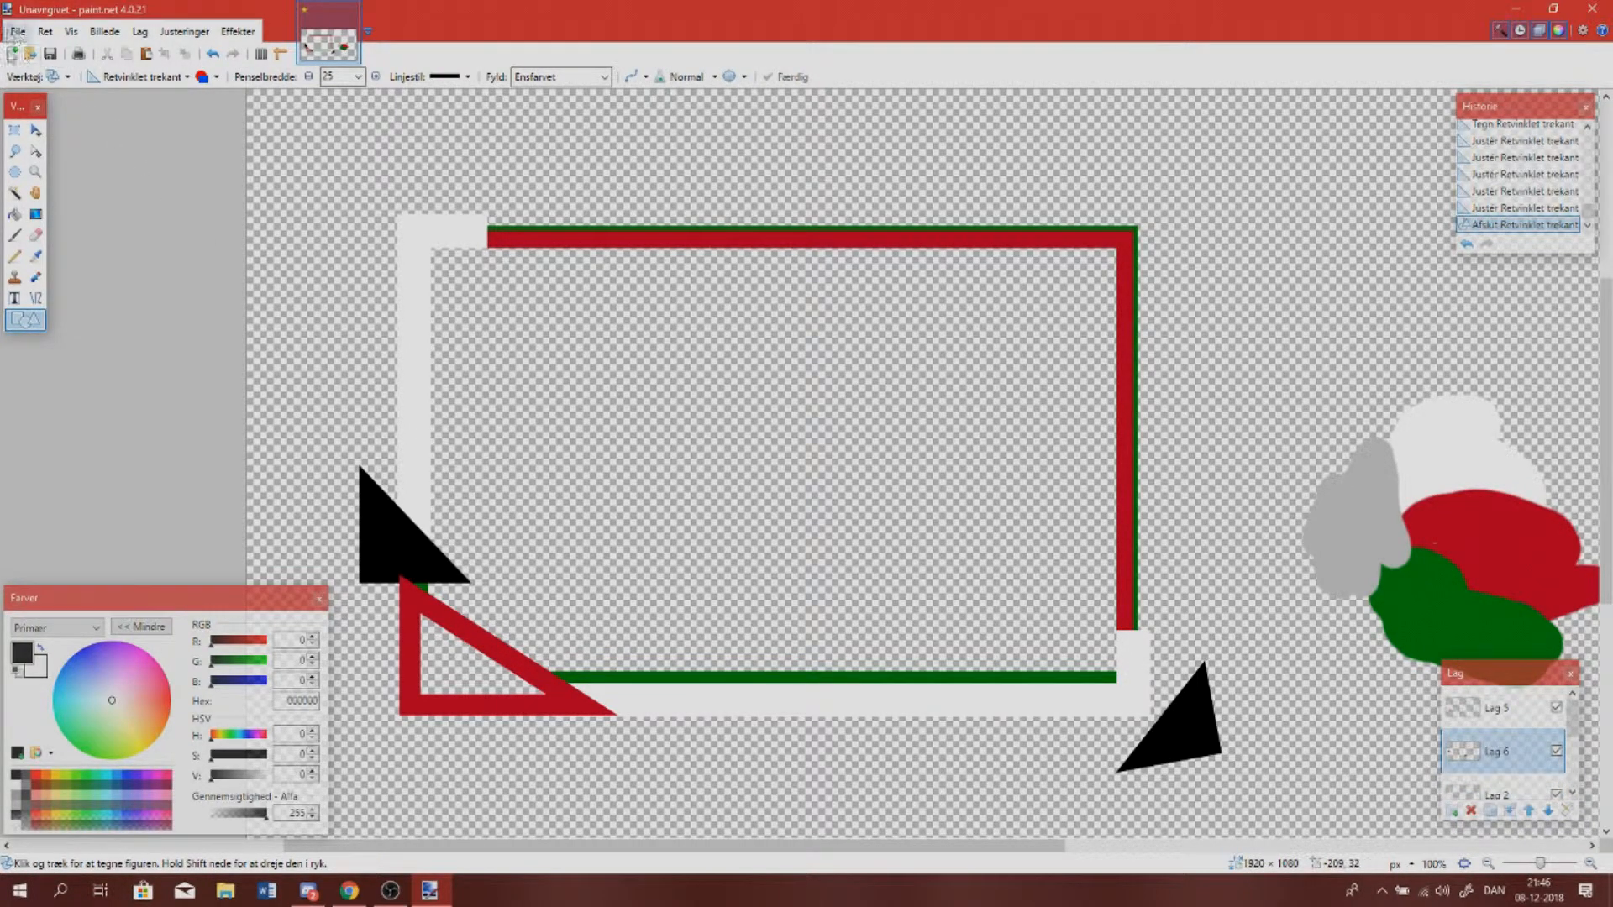
Select only the left black triangle with the Magic Wand, fill that area on layer Lag 2 with 0 alpha, and deselect
left_click(15, 192)
left_click(406, 561)
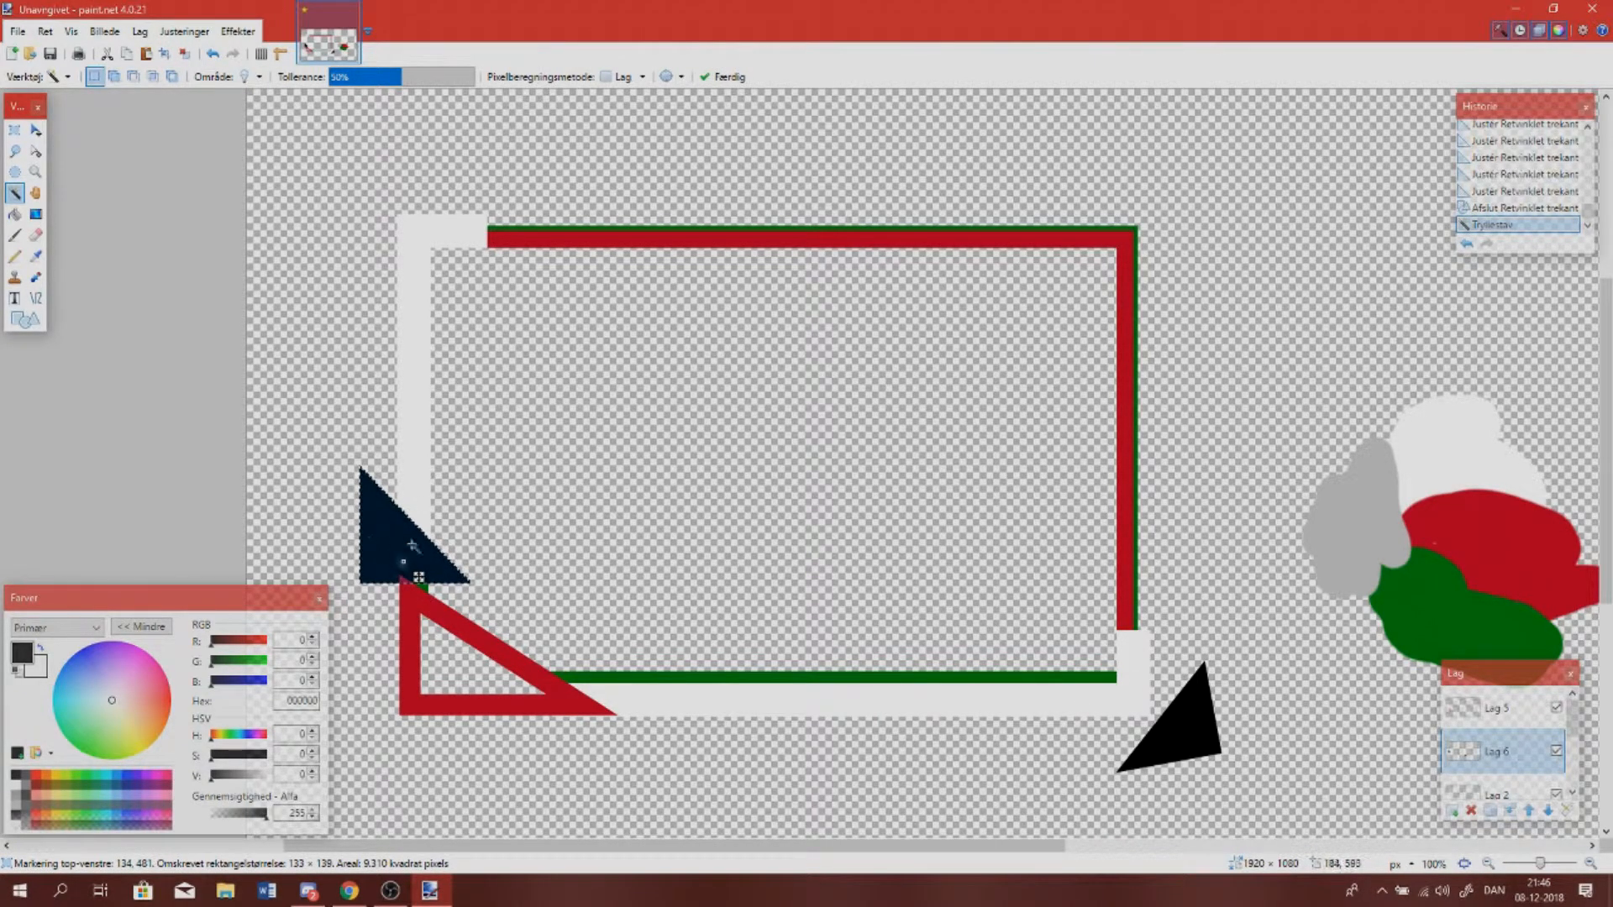
left_click(245, 76)
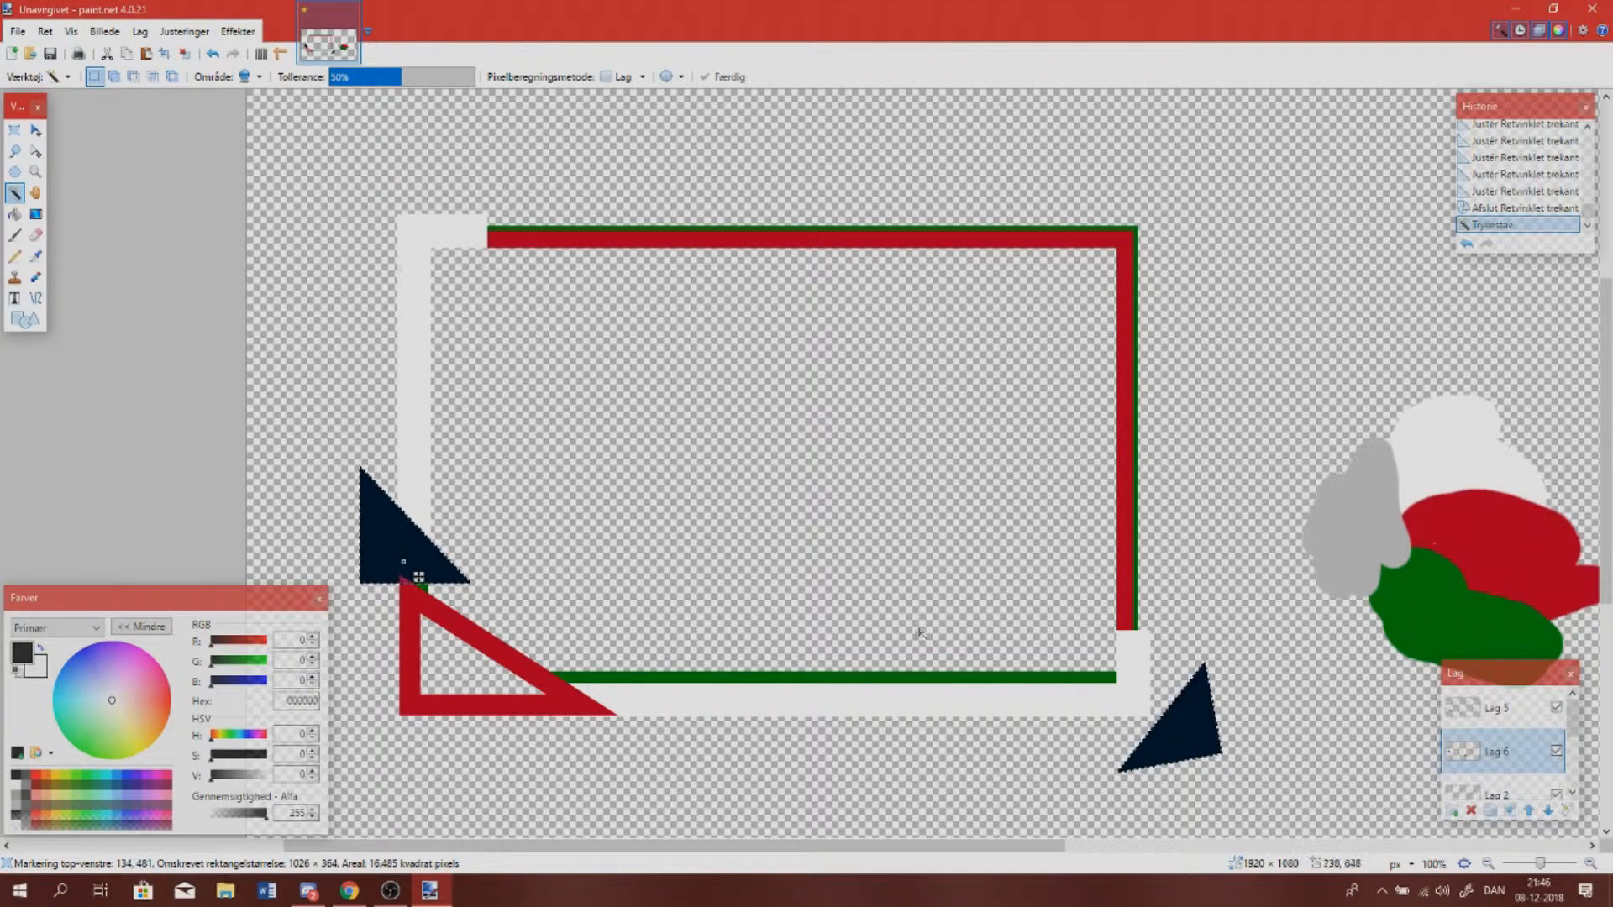
left_click(244, 77)
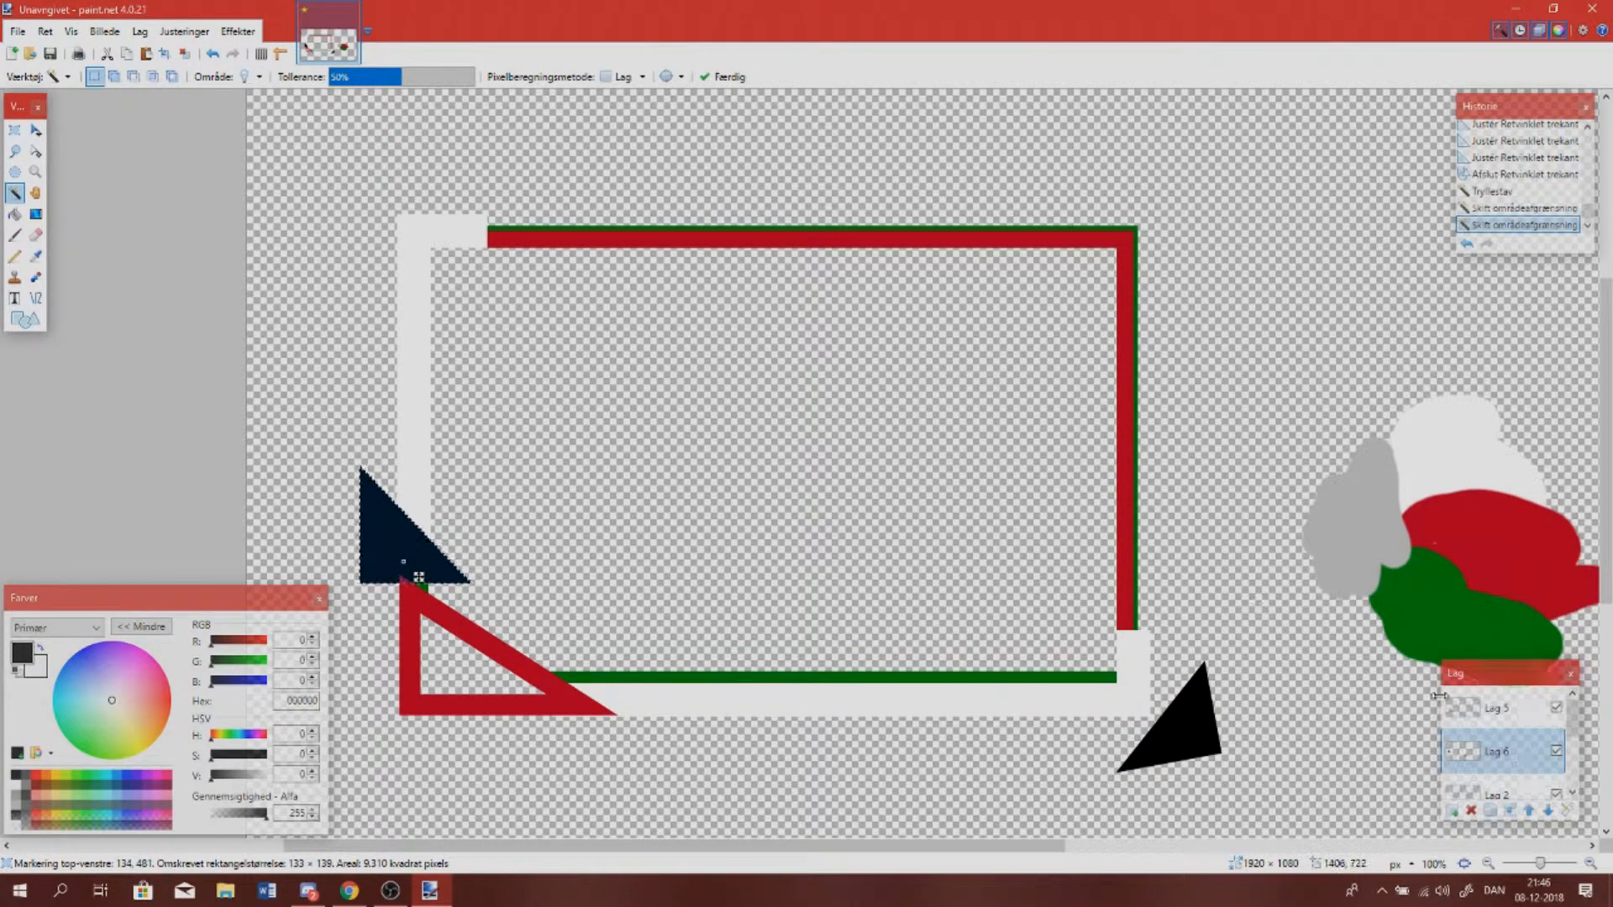
left_click(1484, 790)
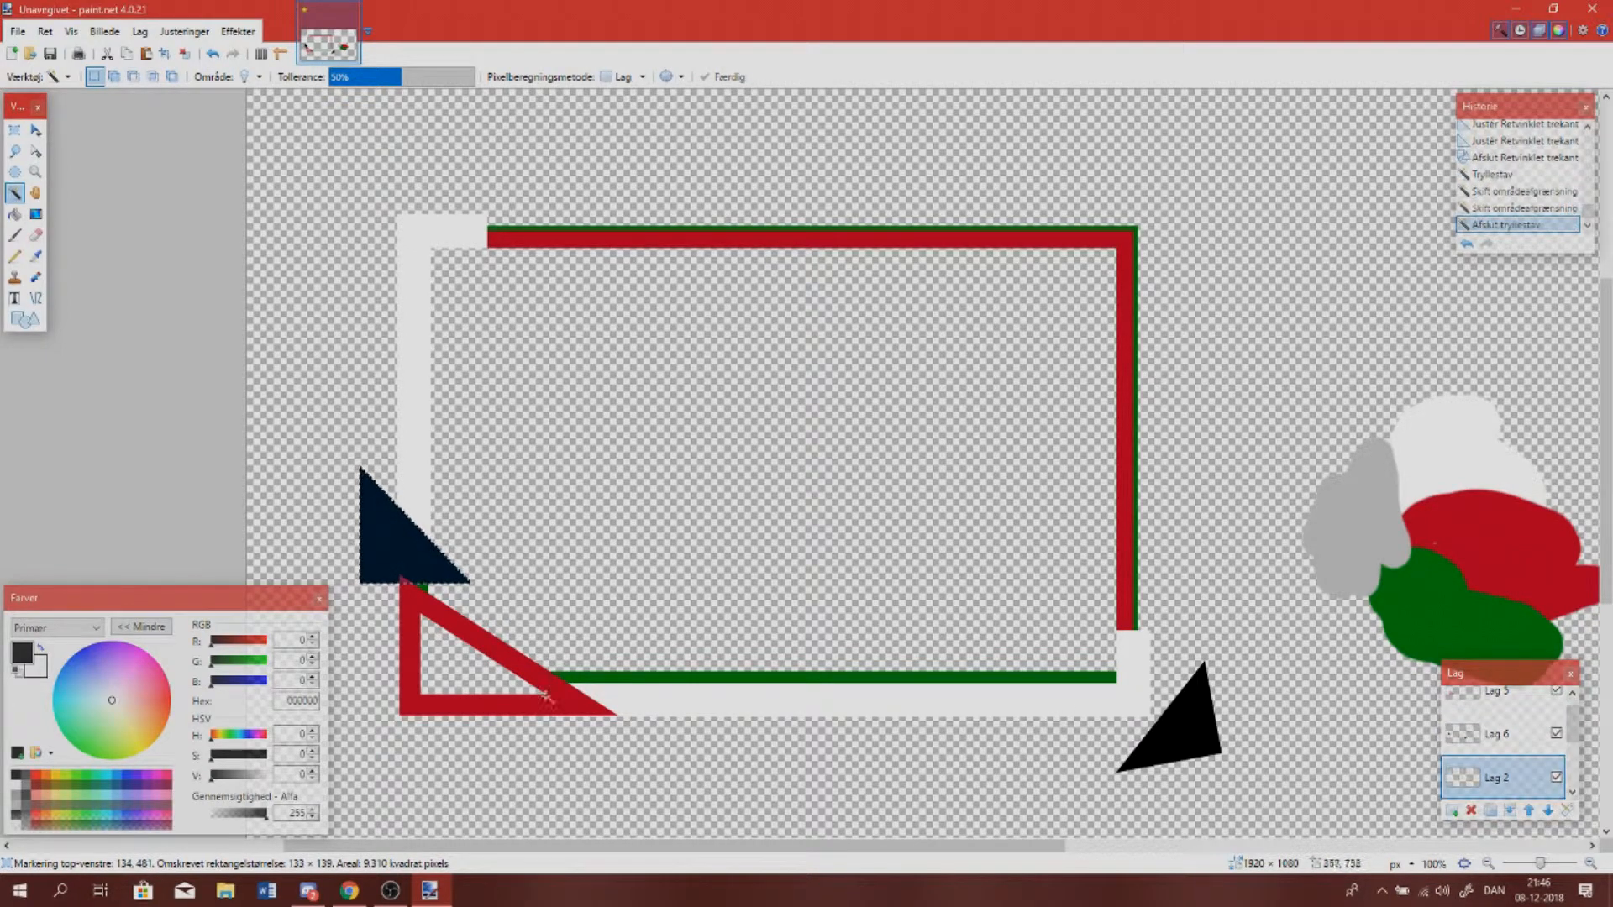
left_click(216, 813)
left_click_drag(216, 813, 207, 813)
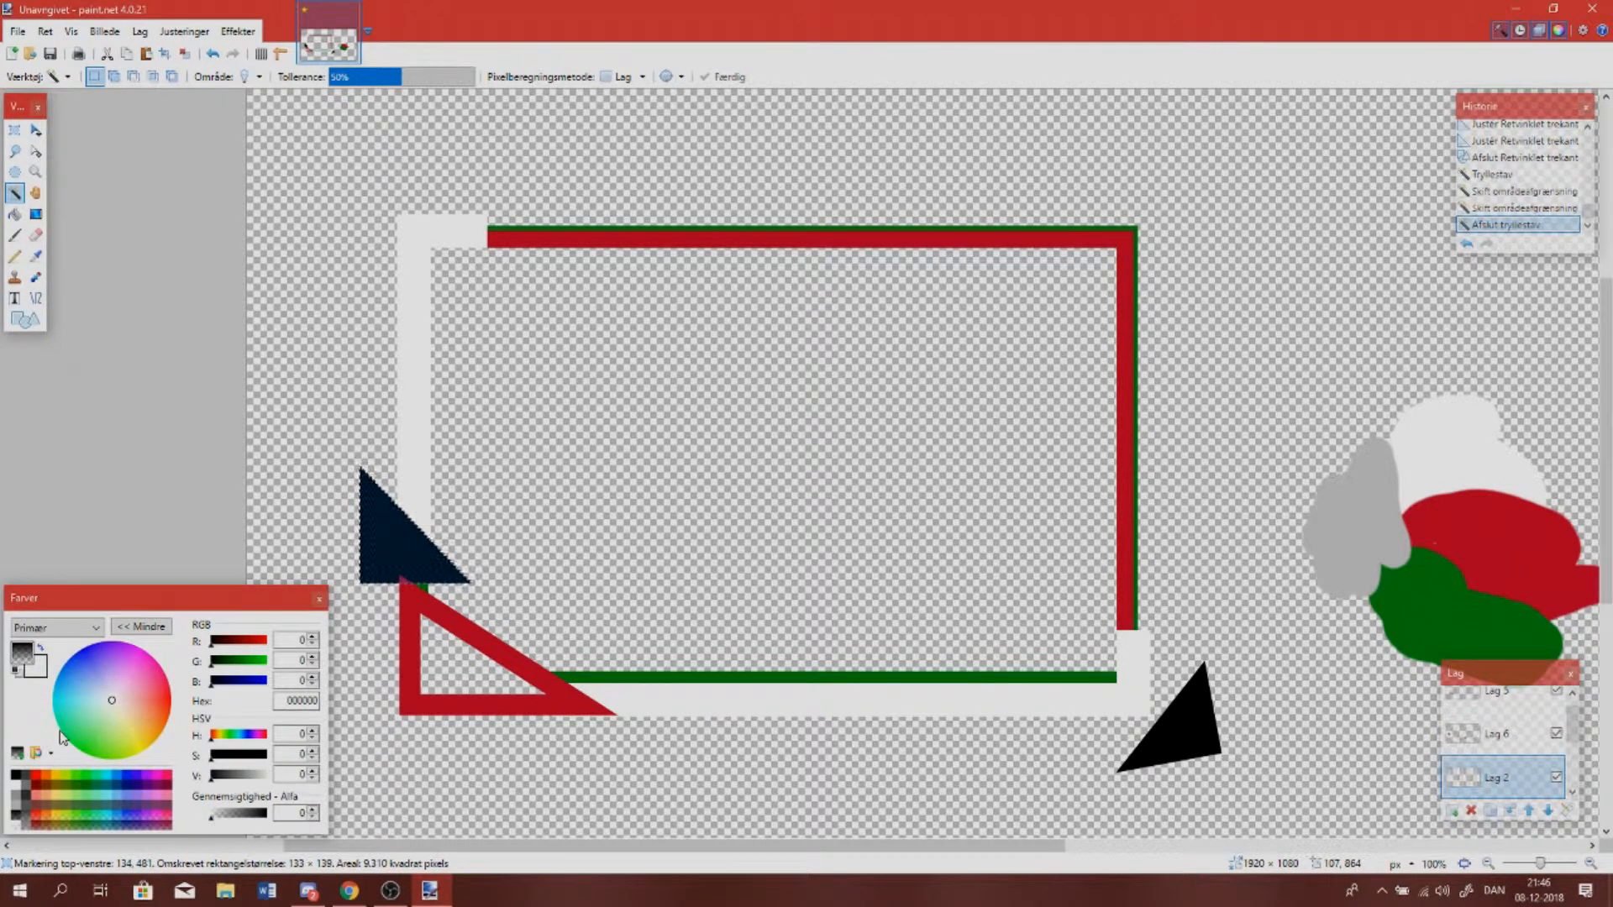
key("BackSpace")
key("ctrl+d")
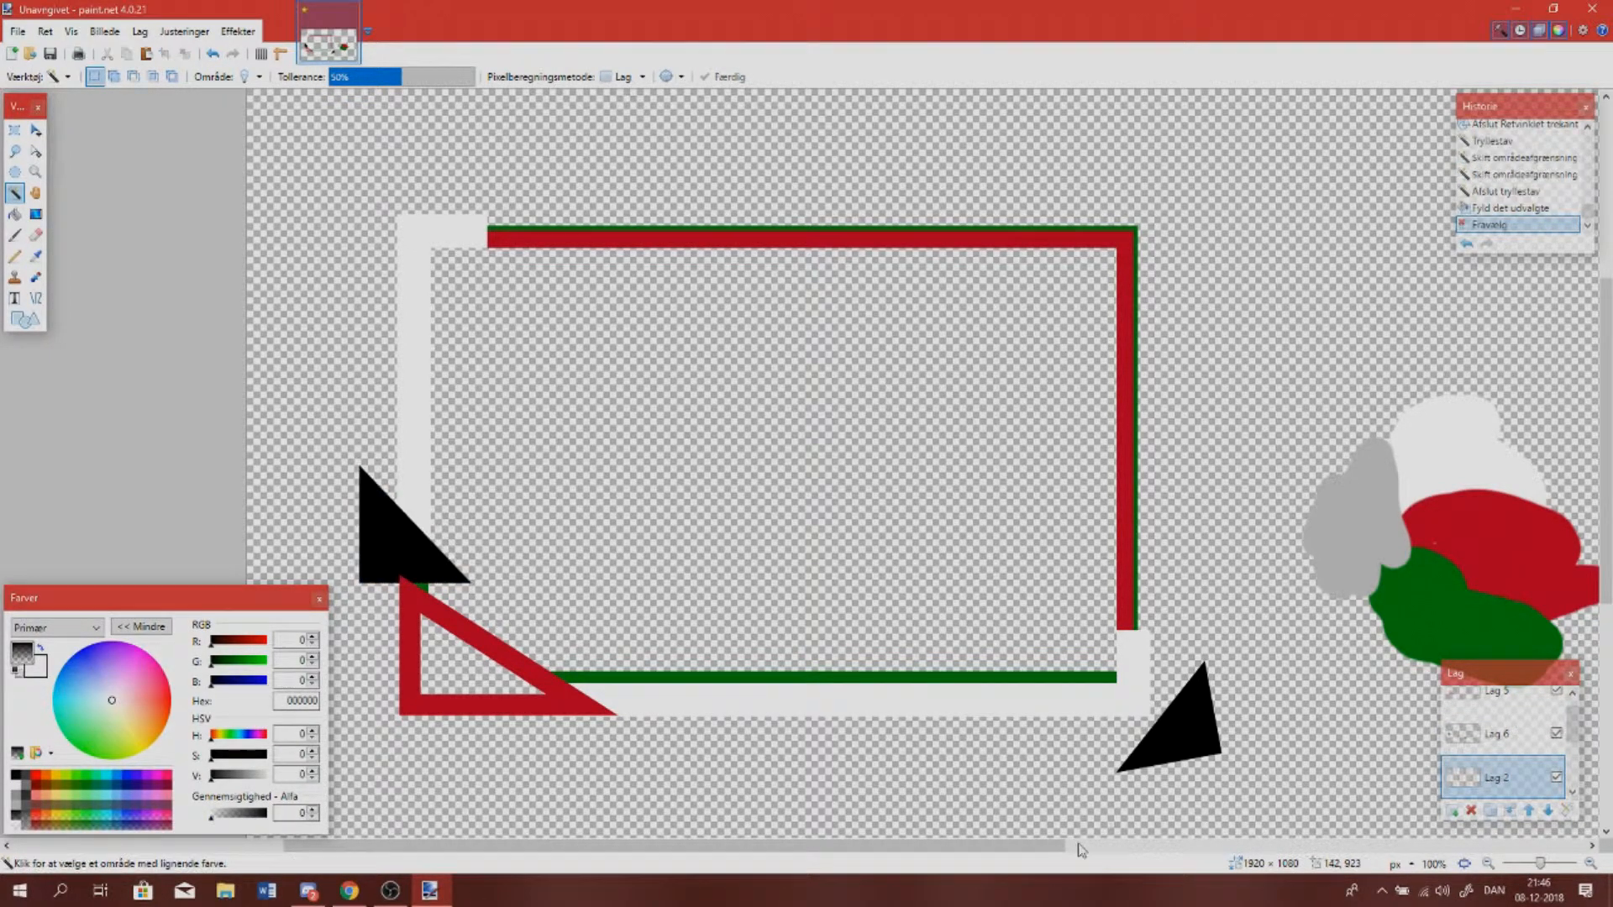
Hide layer Lag 6 with the black triangles and move it above Lag 5
left_click(1556, 733)
left_click_drag(1501, 736, 1500, 701)
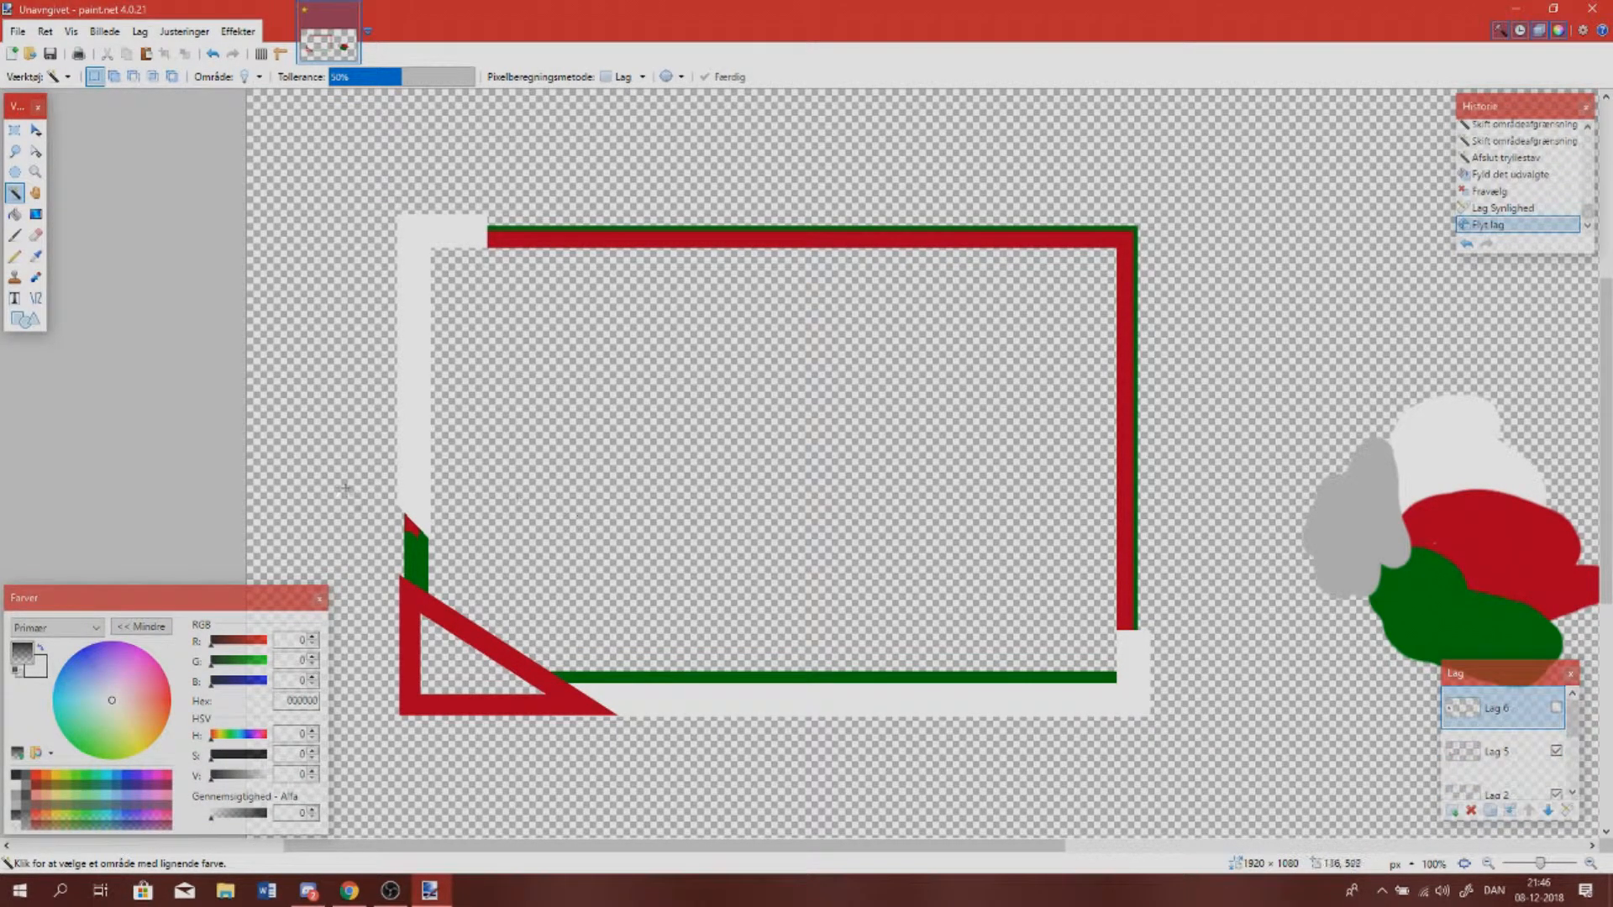
Toggle the visibility of layer Lag 3 to check which accent pieces it holds
left_click_drag(905, 845, 785, 845)
scroll(1499, 768, "down", 3)
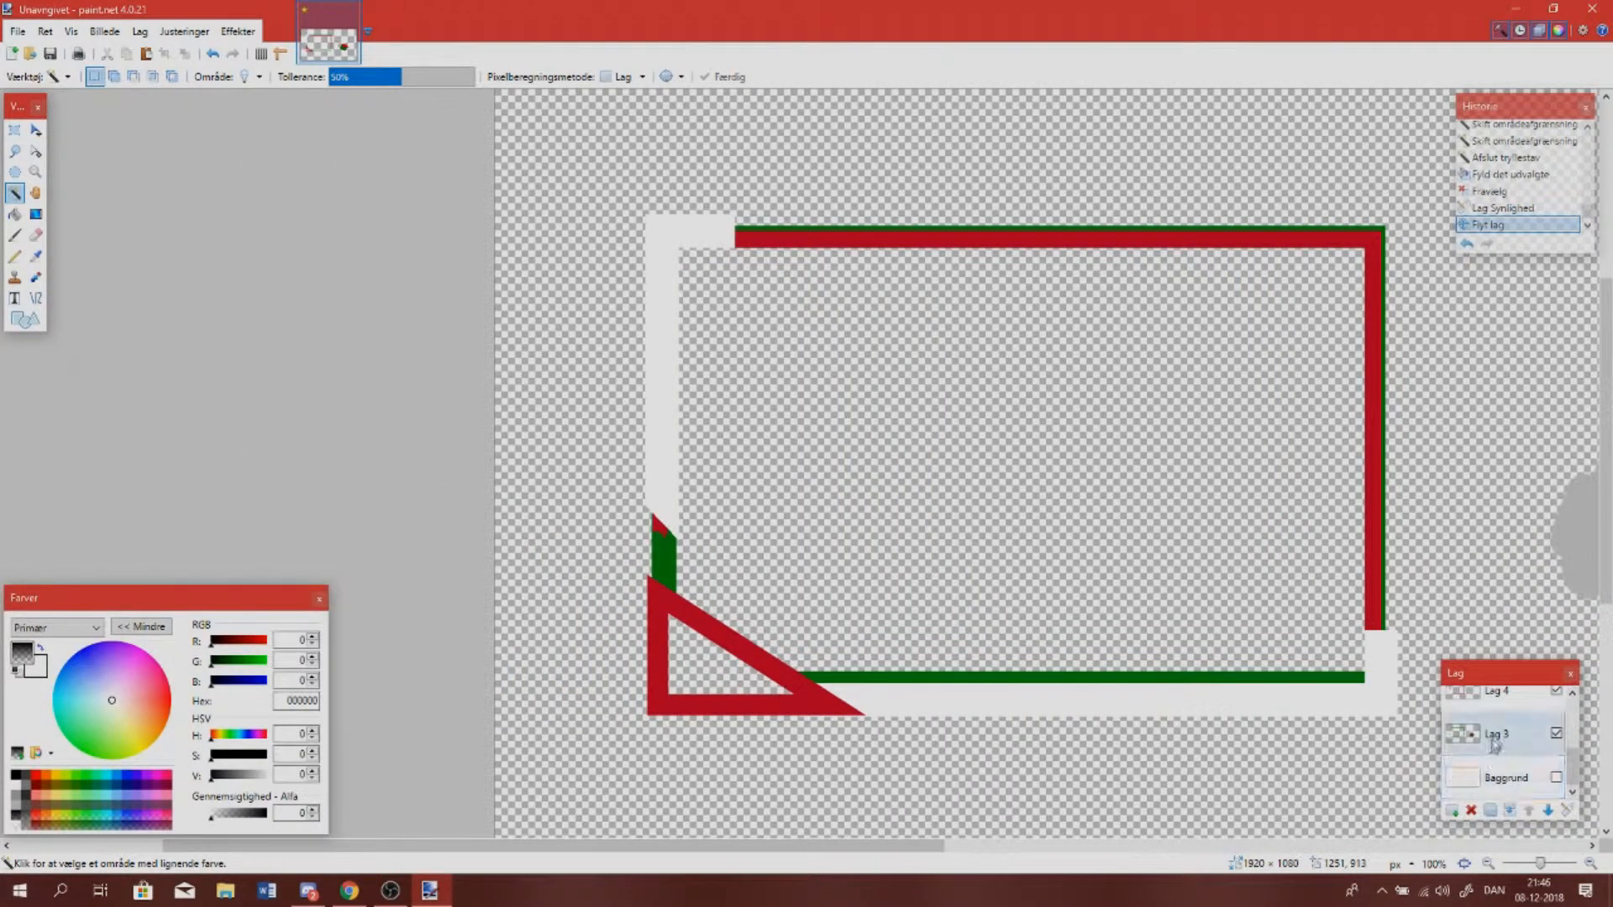
left_click(1556, 733)
left_click(1556, 734)
left_click(1557, 733)
left_click(1557, 734)
left_click(1557, 734)
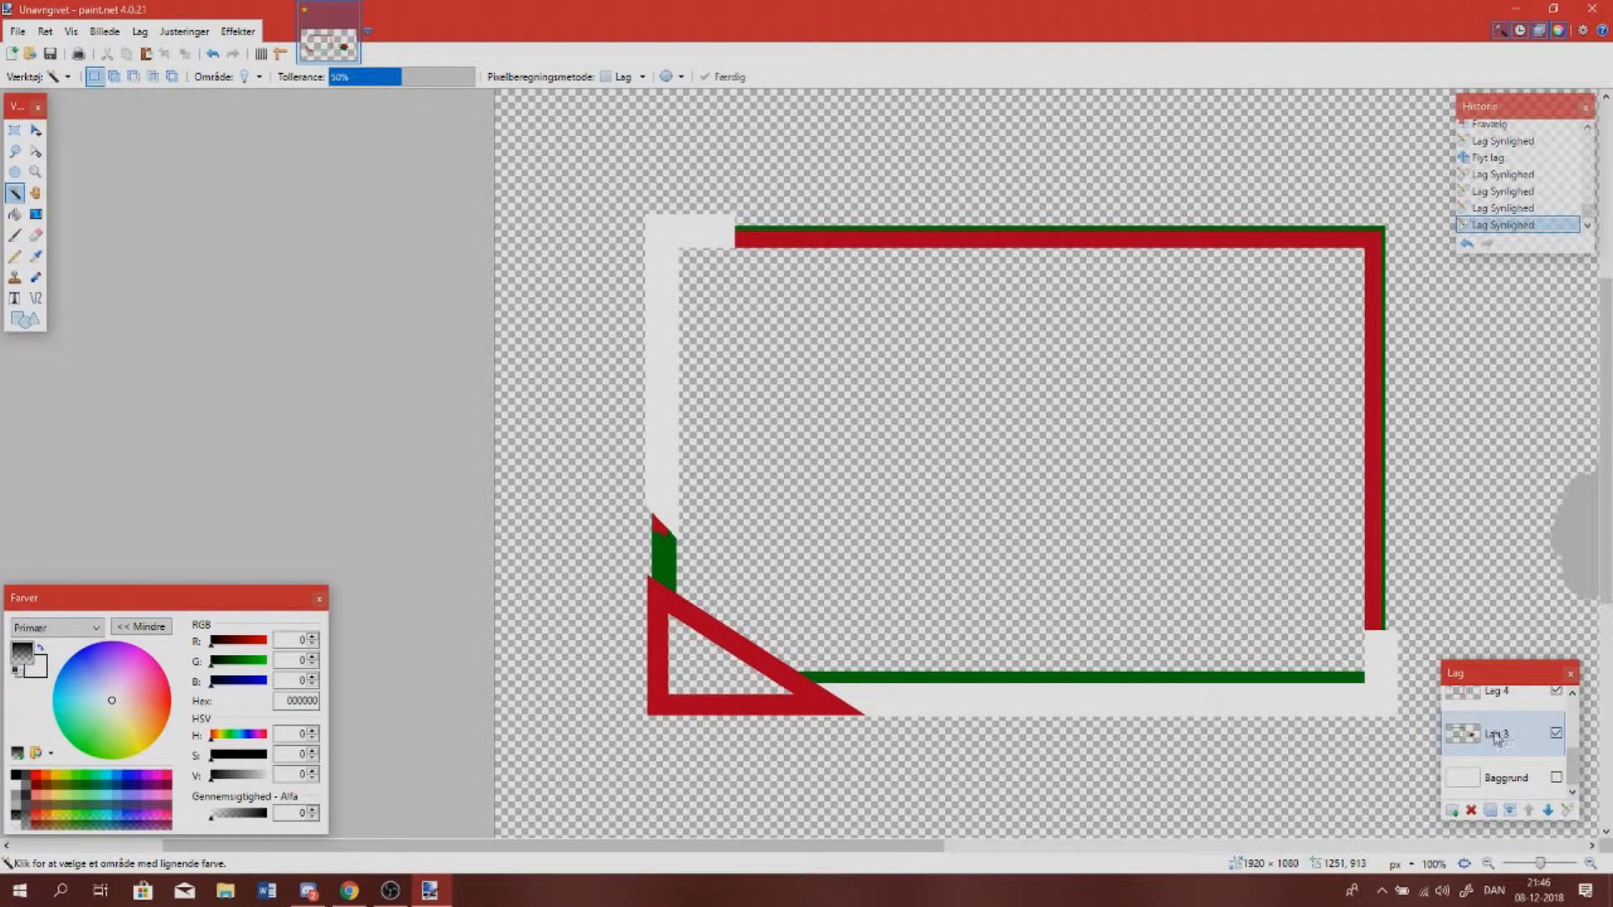
Restore the primary colour's alpha to 255 and erase the red piece at the left bar's diagonal cut on layer Lag 4
left_click(1499, 690)
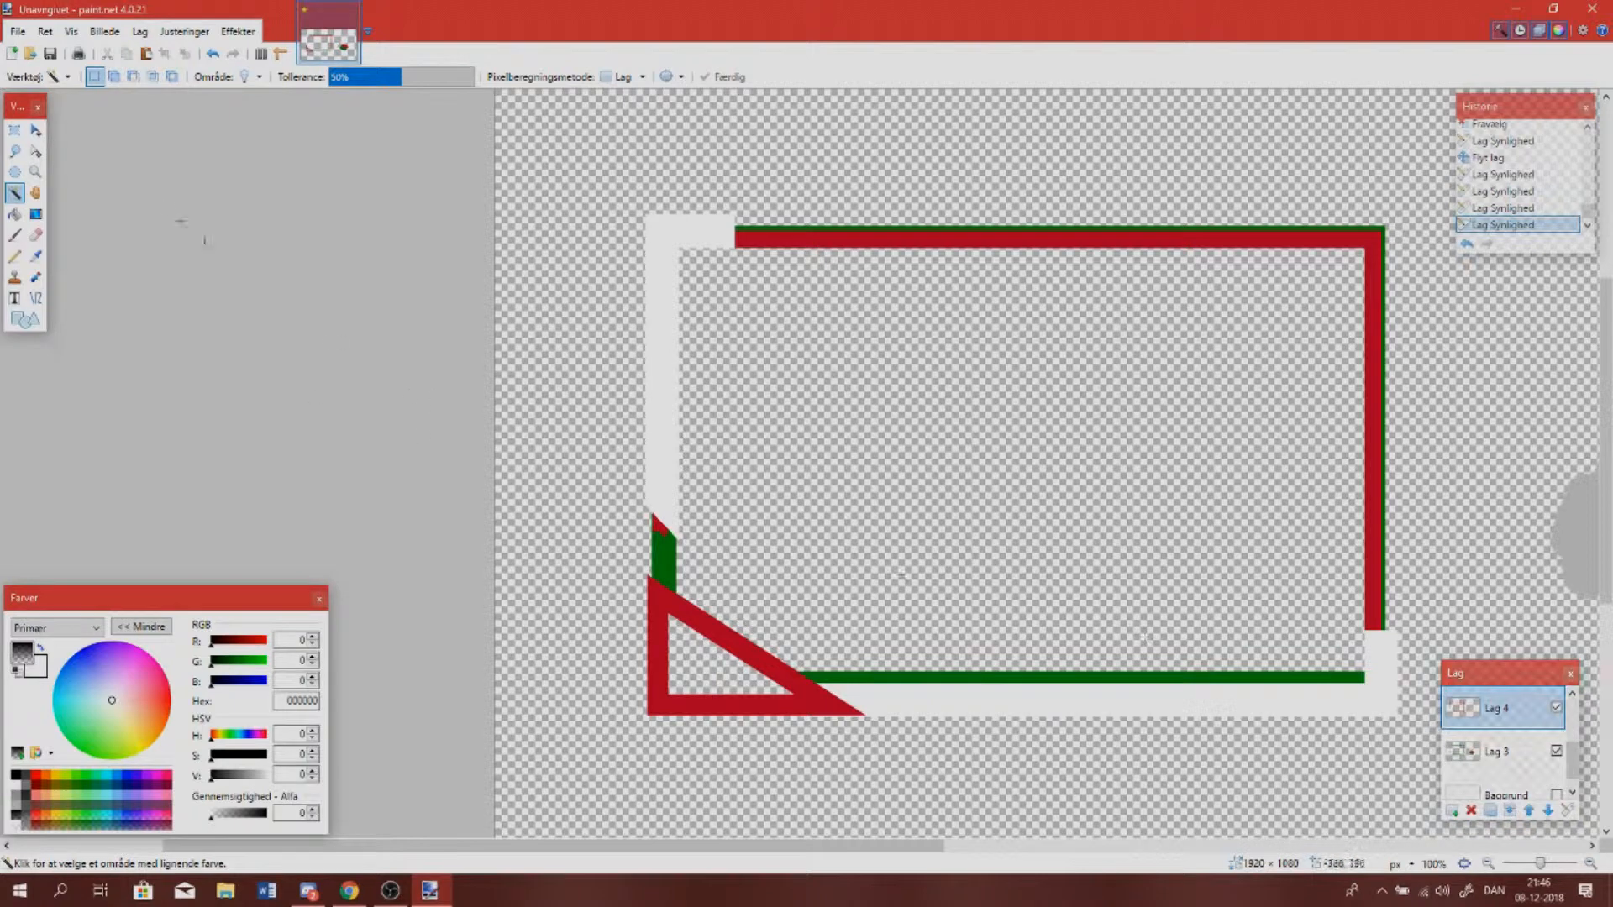
left_click(35, 234)
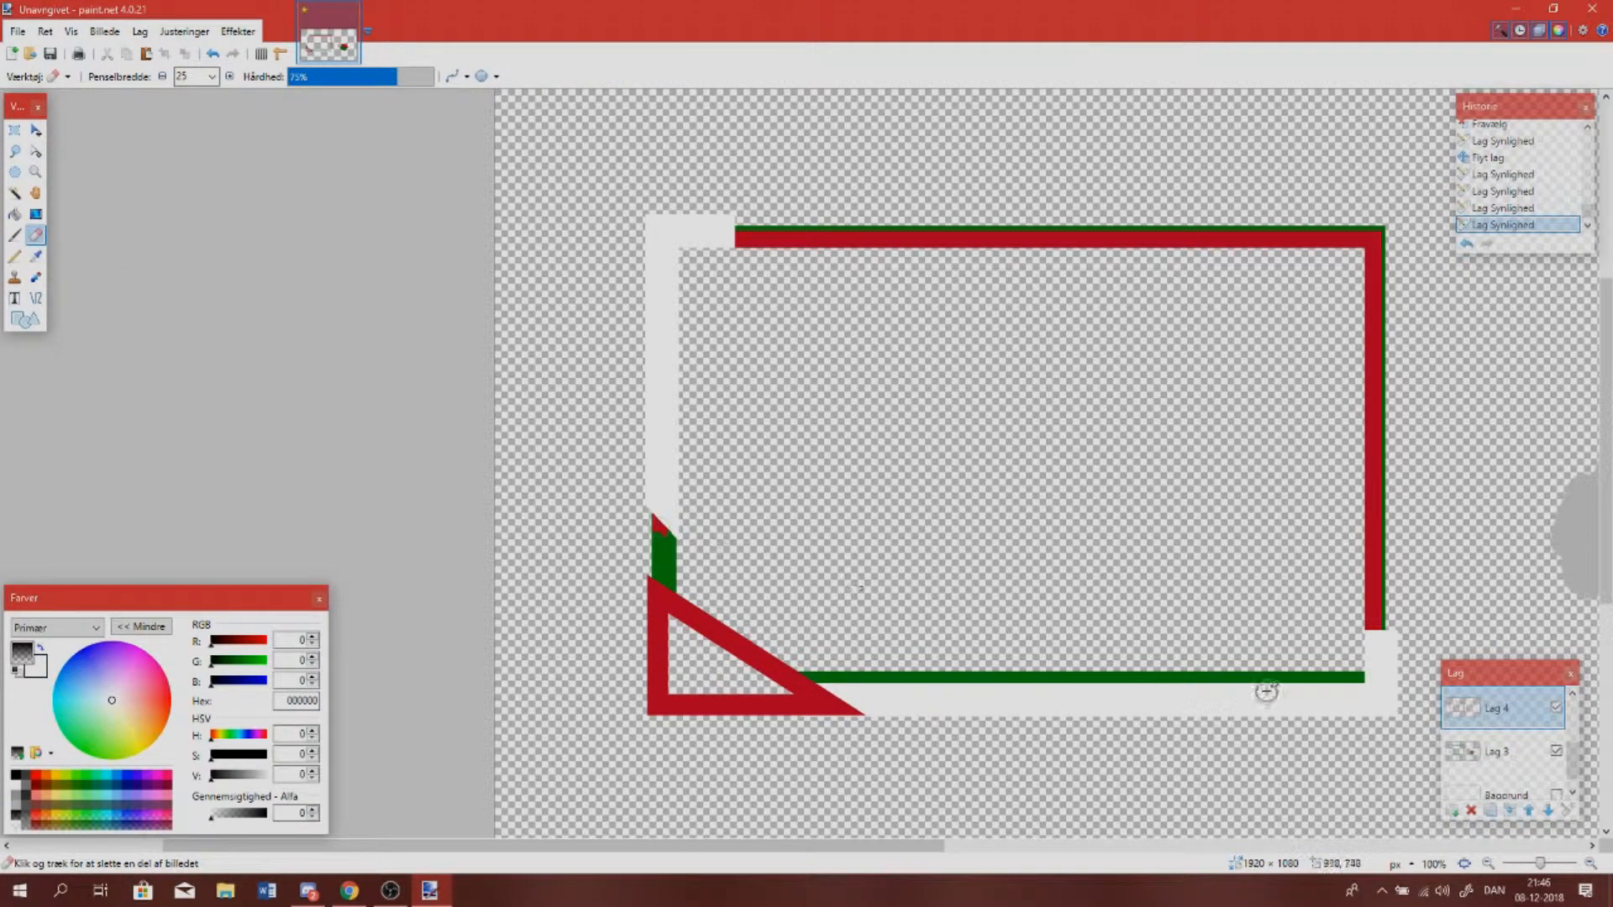
left_click(1556, 710)
left_click(1556, 709)
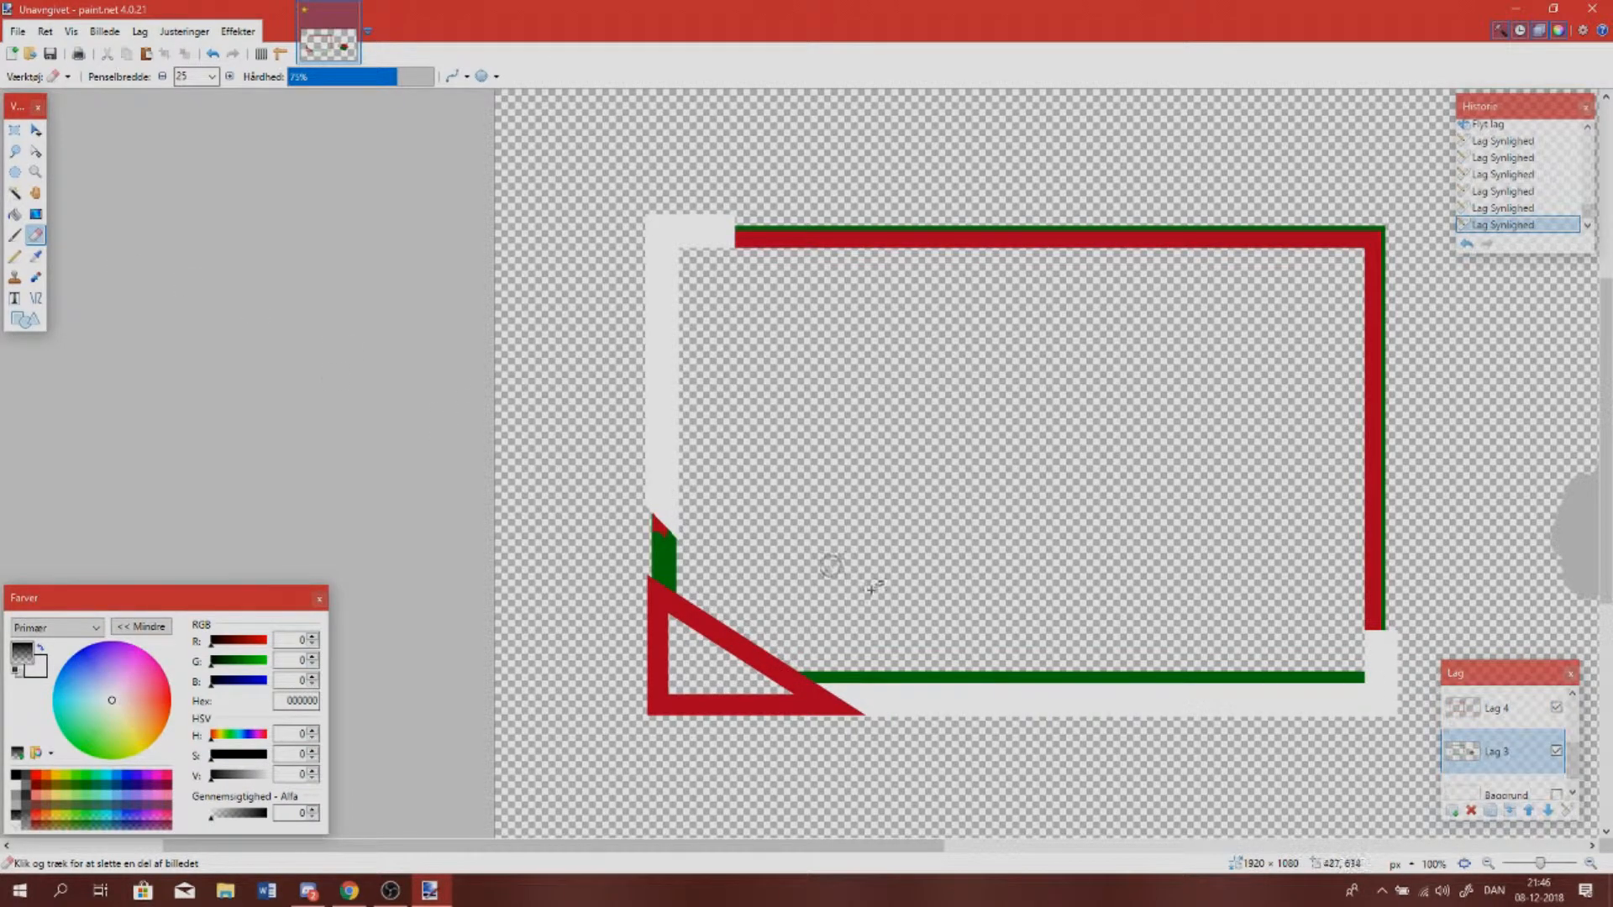
left_click(1590, 863)
left_click(1591, 863)
left_click(1530, 707)
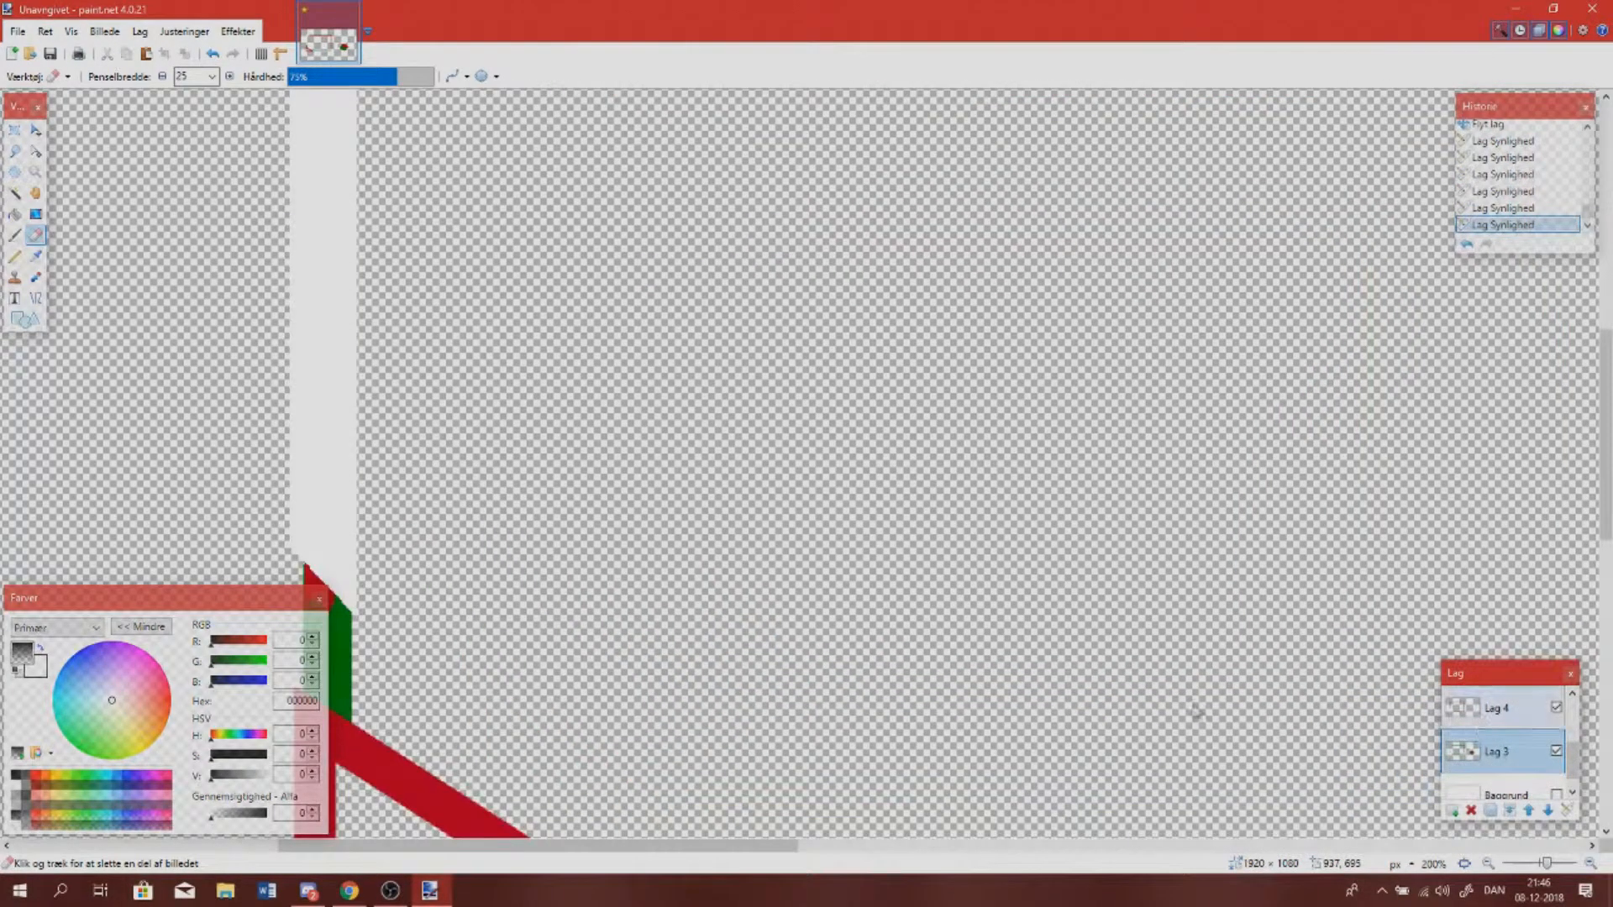
left_click_drag(251, 819, 270, 819)
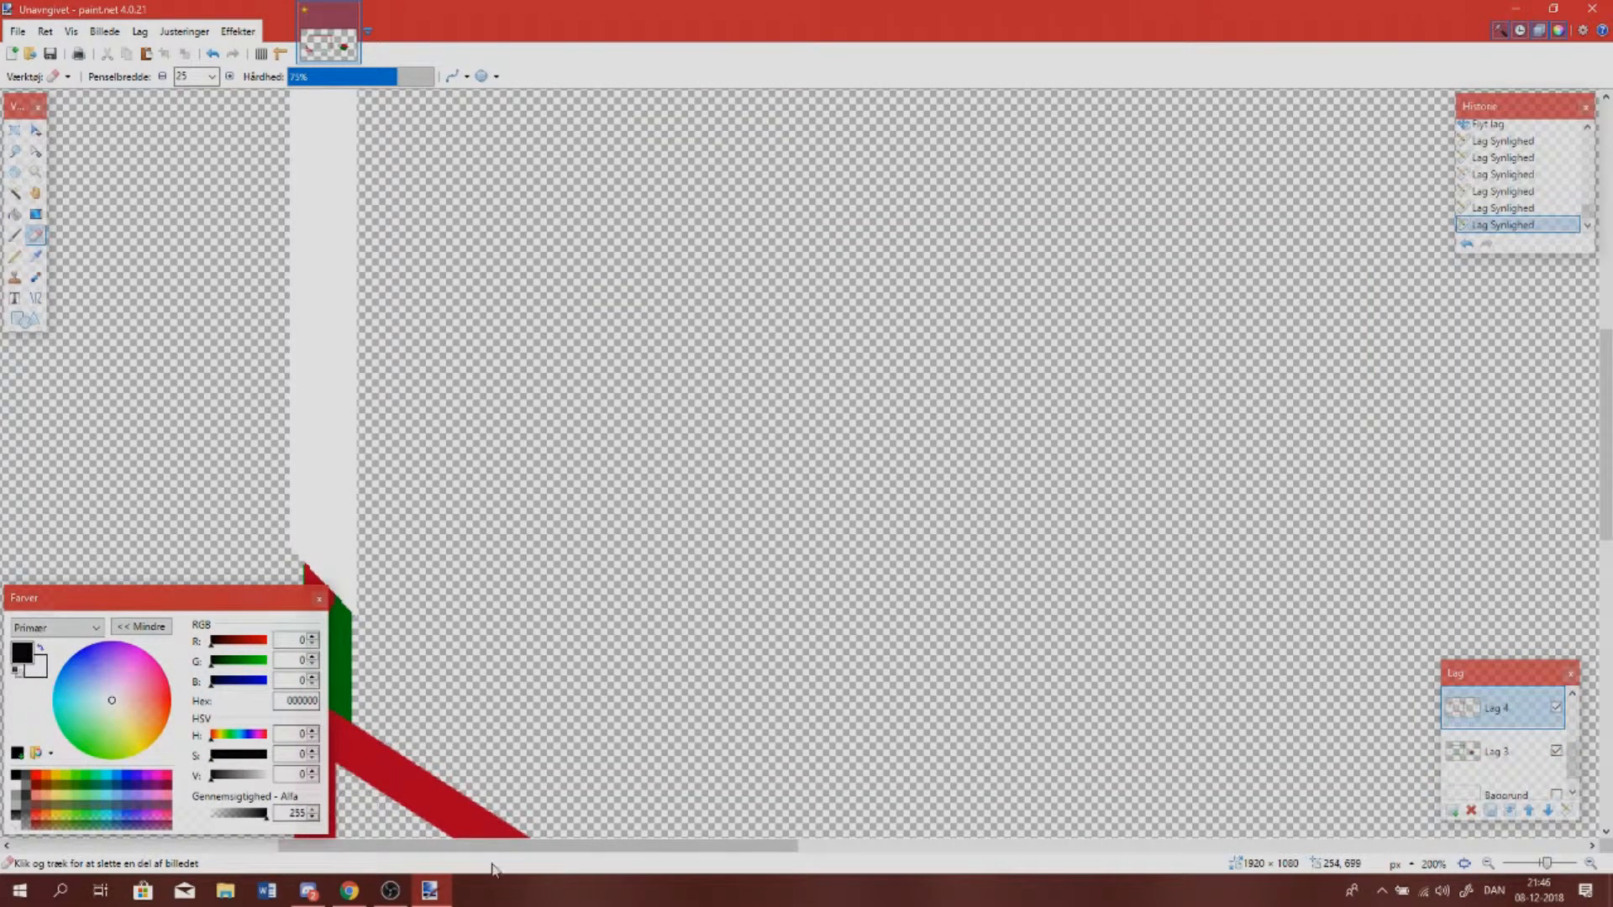
left_click_drag(504, 846, 425, 846)
mouse_move(561, 578)
left_mouse_down()
mouse_move(578, 592)
mouse_move(550, 521)
mouse_move(580, 592)
left_mouse_up()
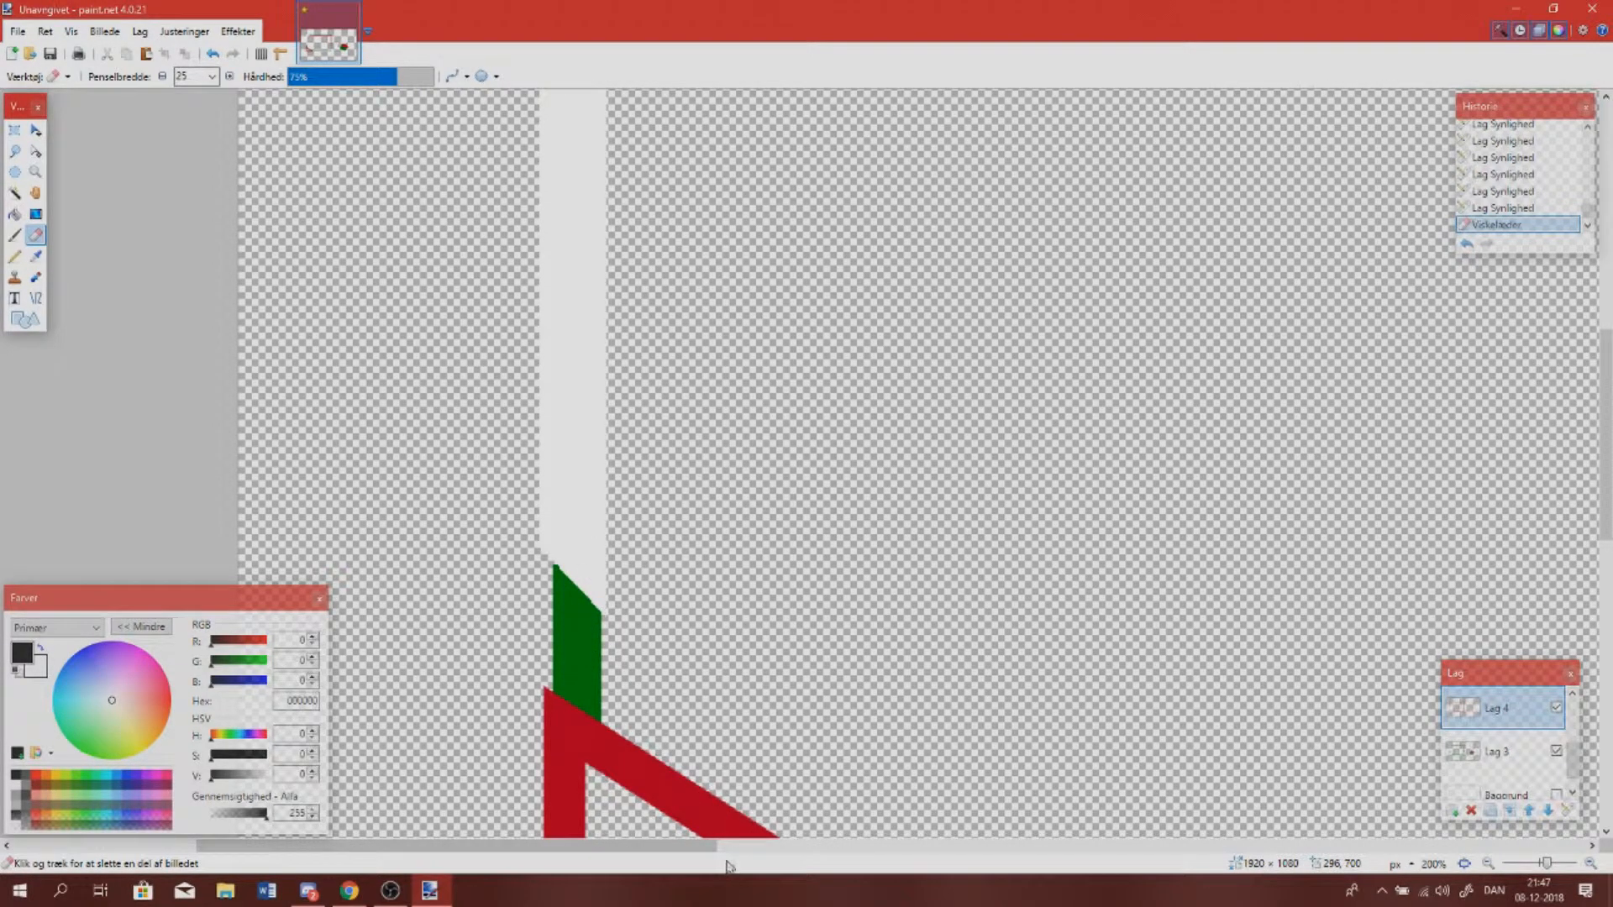
Hide and show layer Lag 2 to examine the red and green outlines beneath the white frame
mouse_move(705, 845)
left_mouse_down()
mouse_move(669, 846)
mouse_move(715, 847)
left_mouse_up()
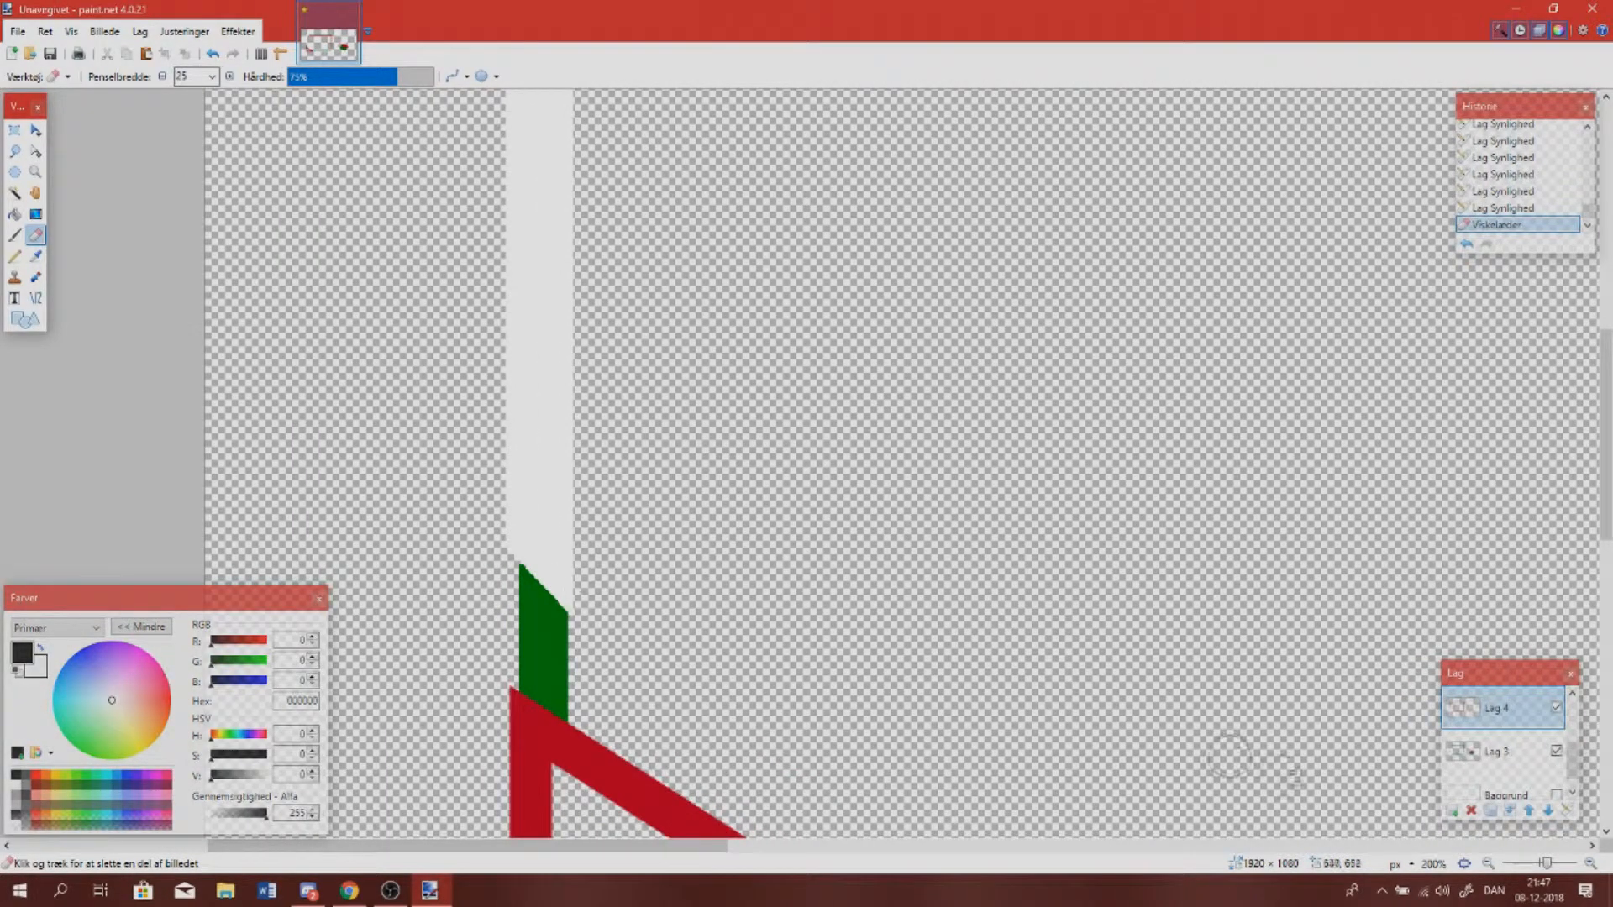
left_click(1486, 865)
left_click(1486, 864)
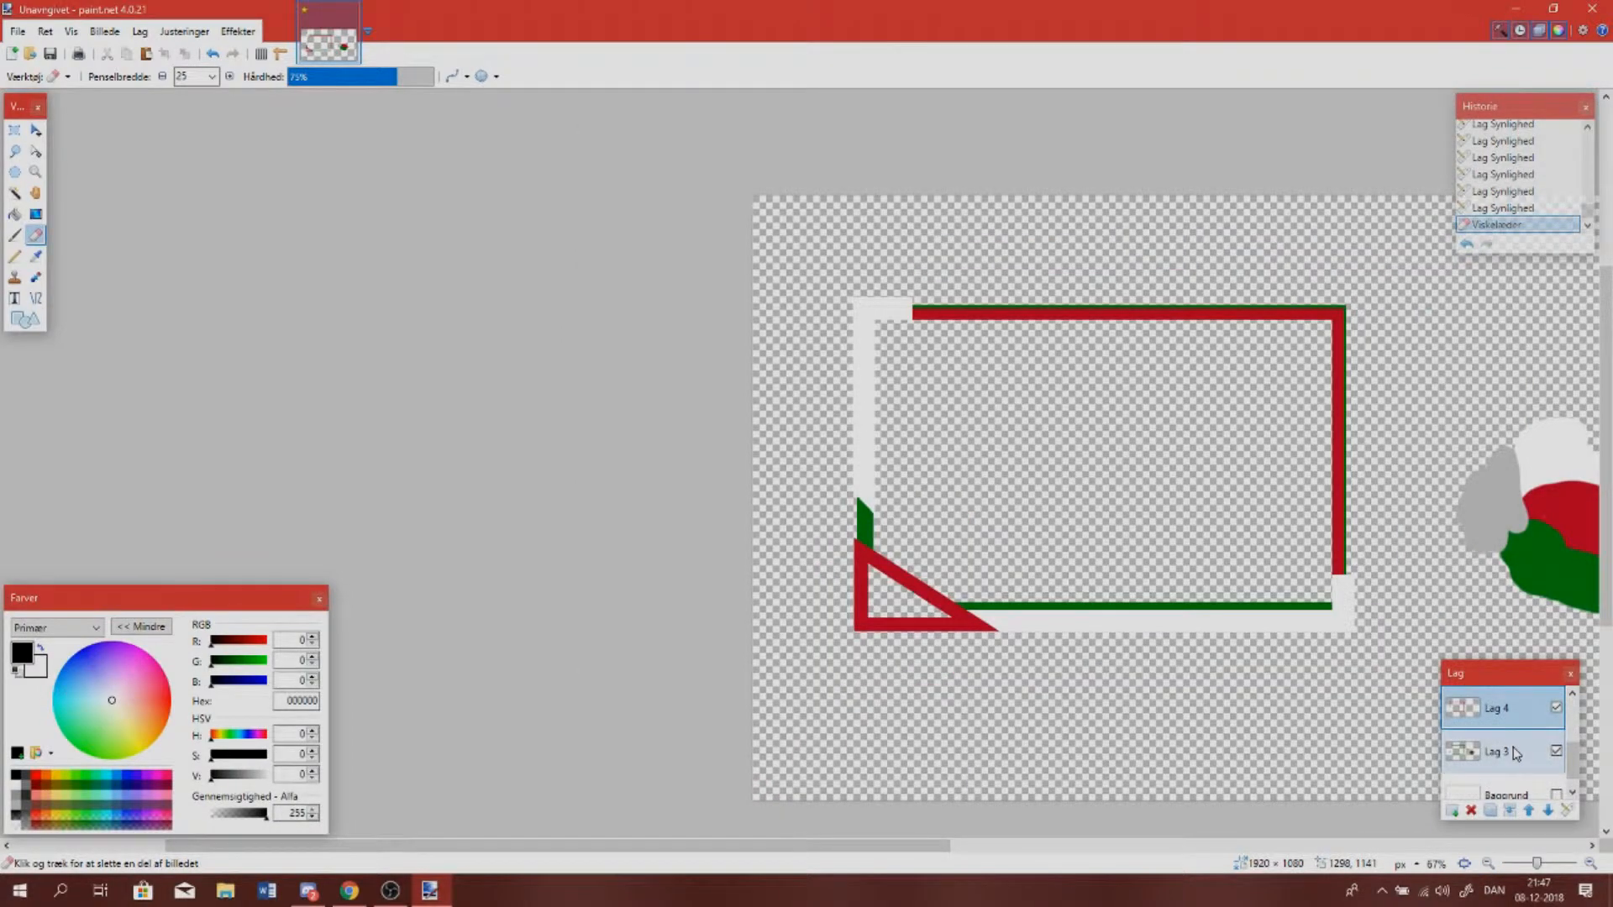
scroll(1513, 750, "up", 2)
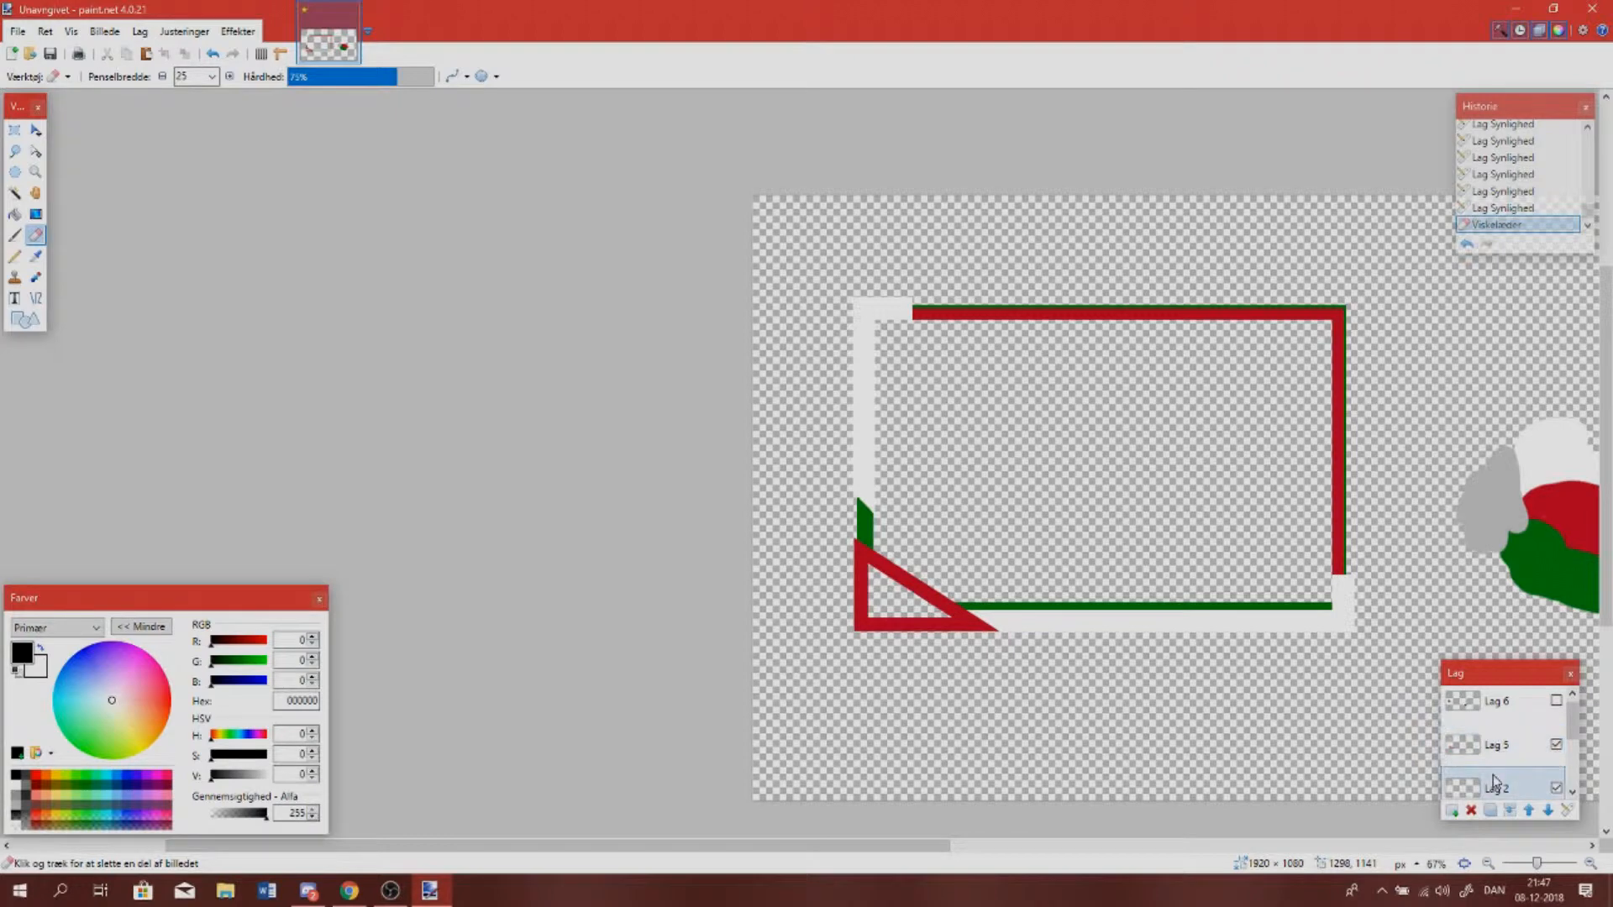
left_click(1529, 780)
left_click(1556, 779)
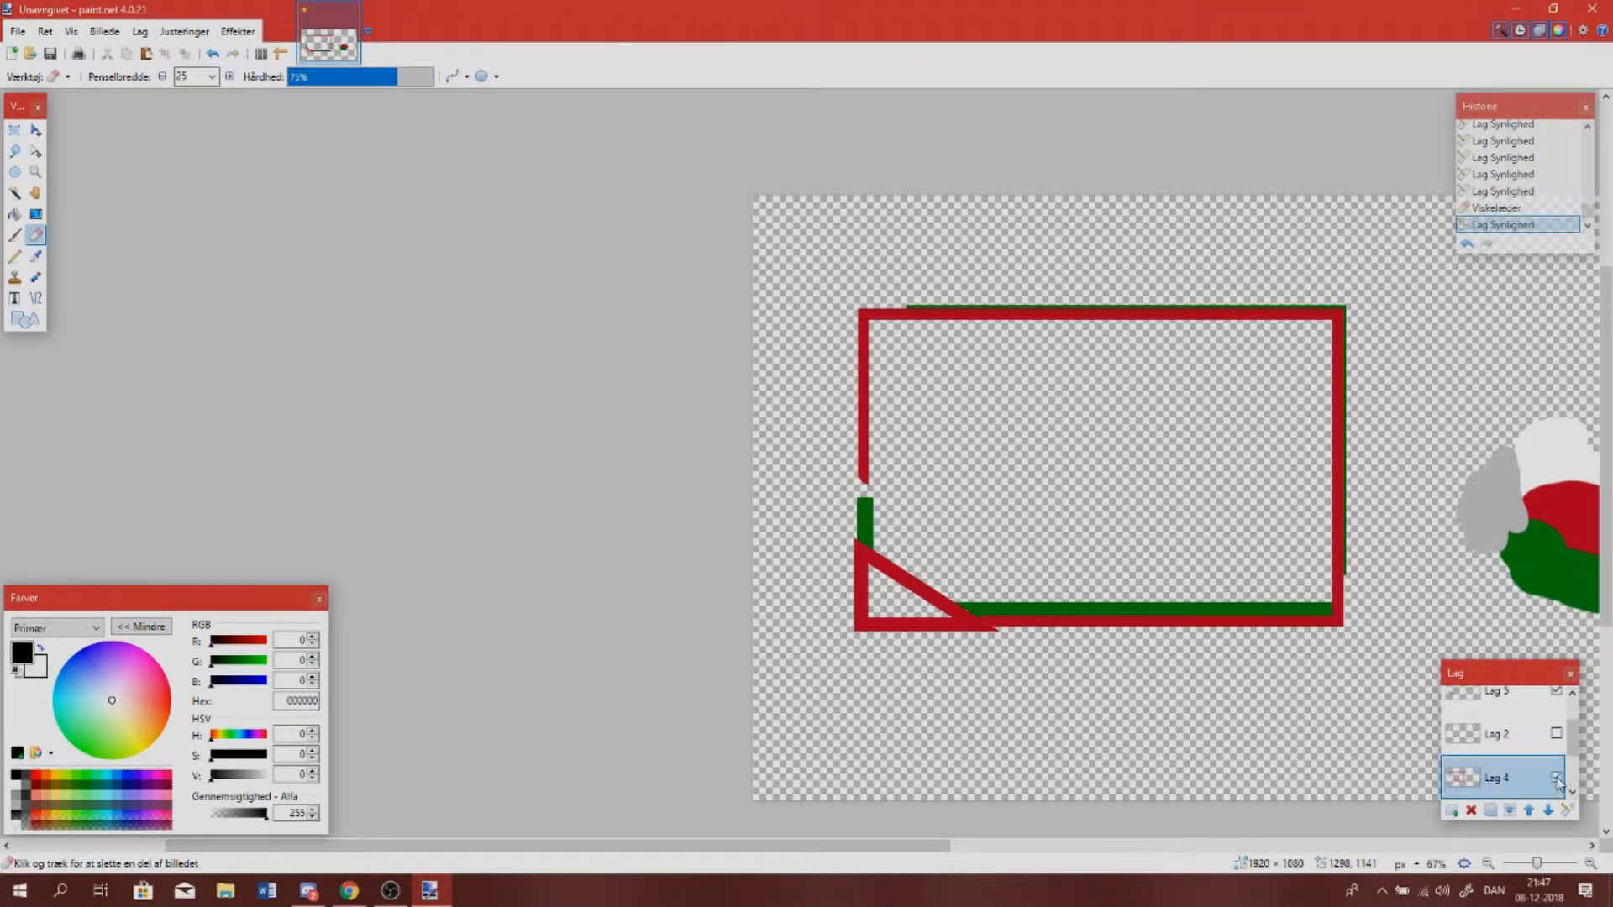
left_click(1557, 734)
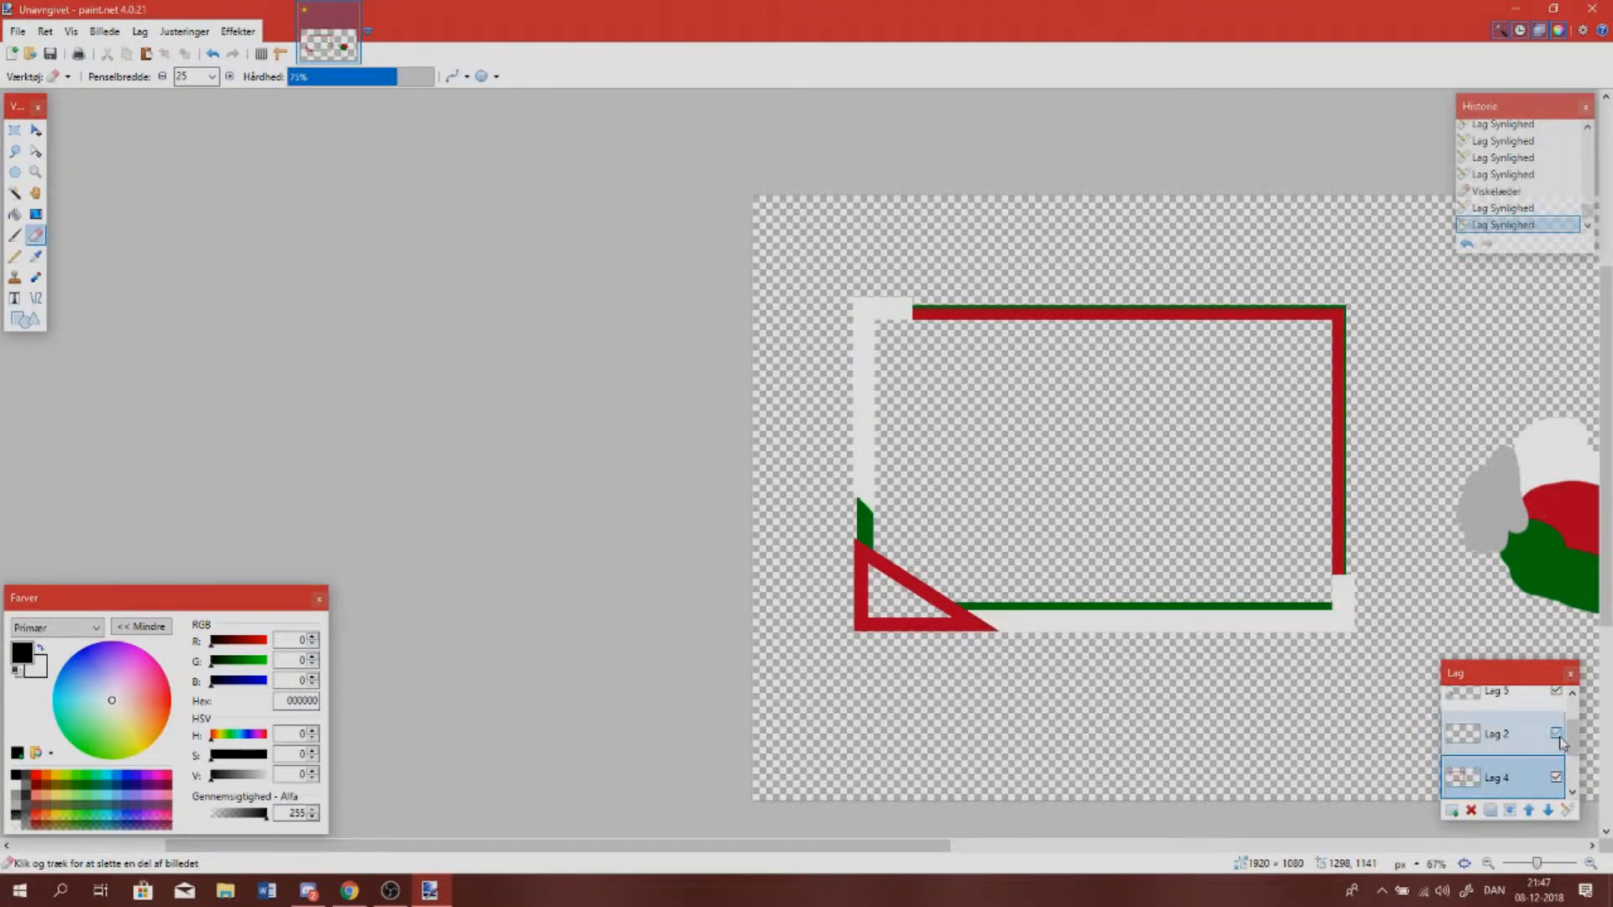
Select layer Lag 2, swap the primary colour to white and choose the right triangle shape
left_click(1491, 739)
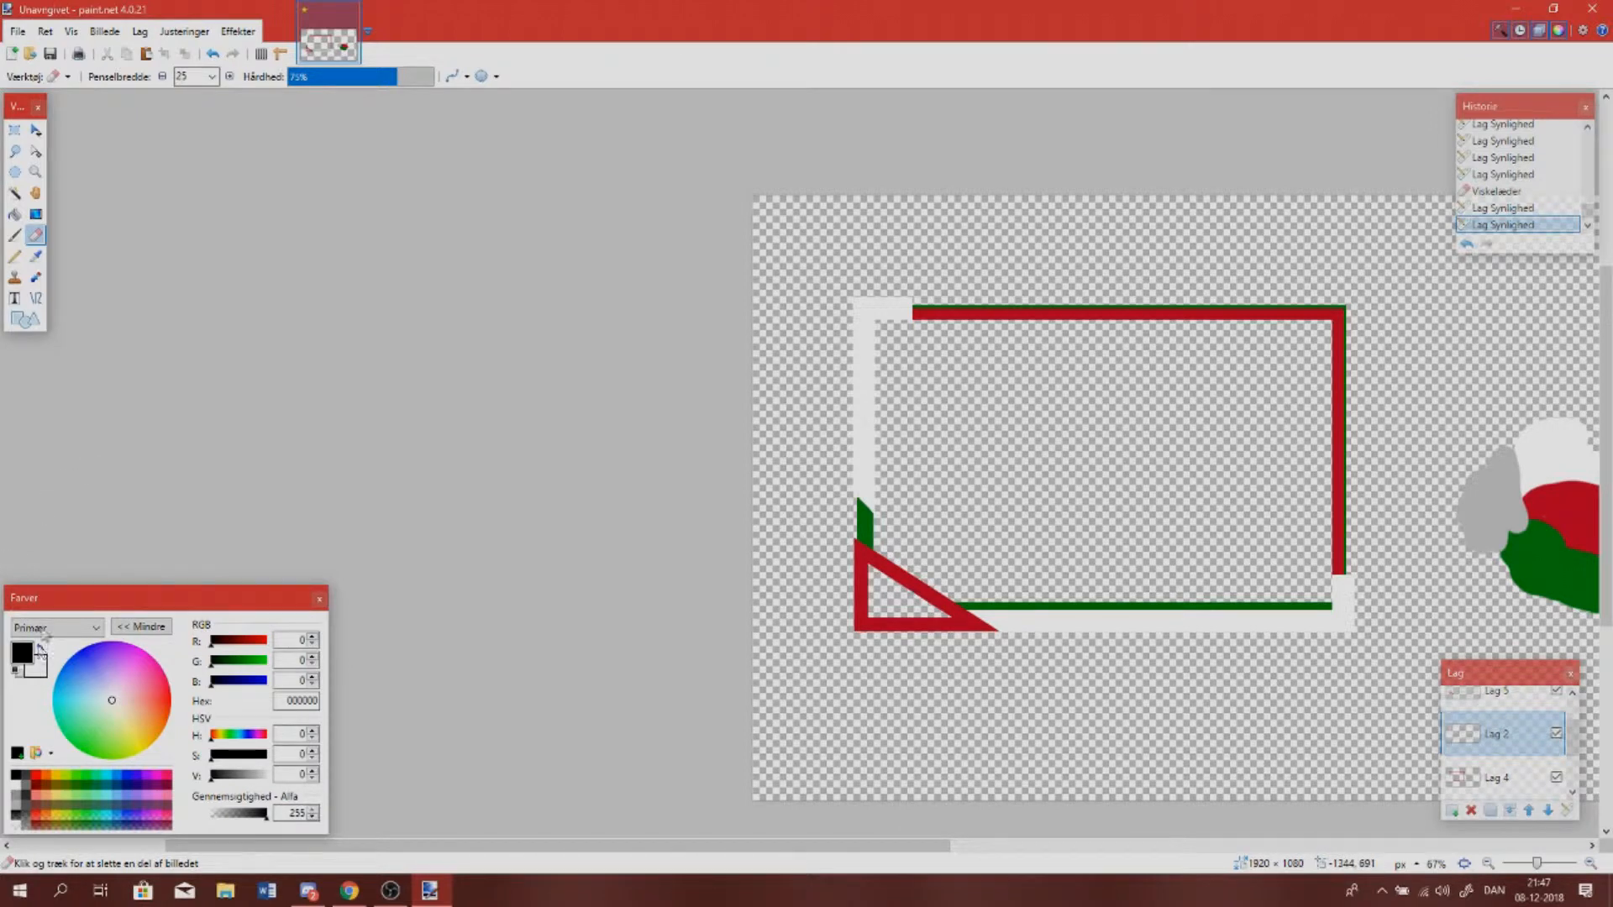
left_click(40, 649)
left_click(25, 319)
left_click(175, 78)
left_click(286, 109)
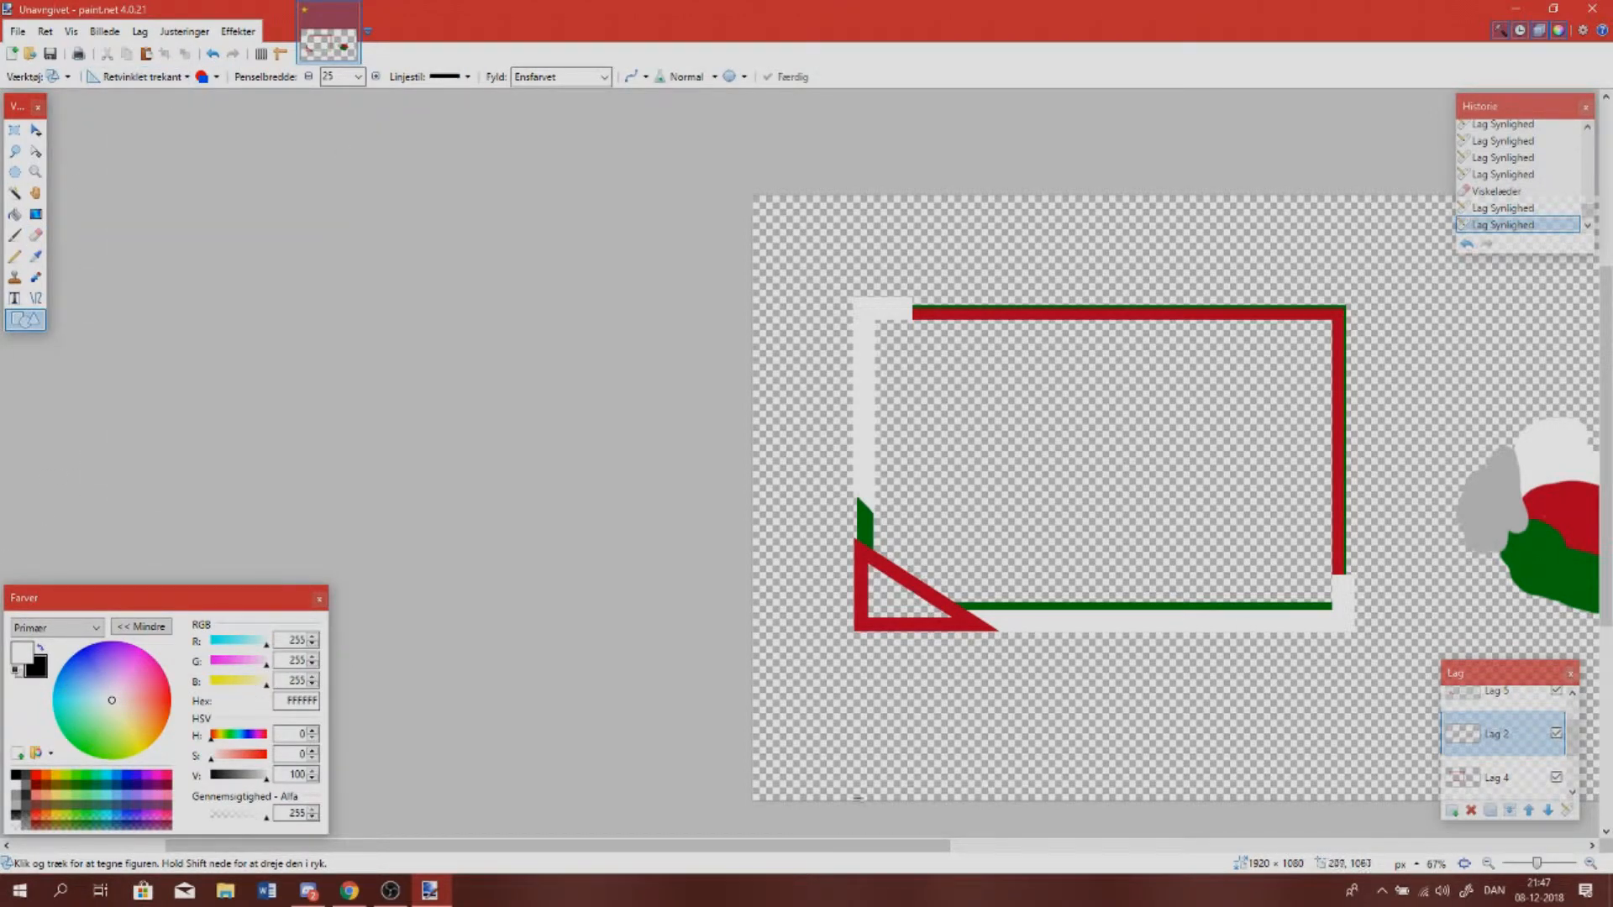
Draw a filled white right triangle about 137 × 41 px that tapers the white top bar's end over the red and green accent
left_click_drag(851, 846, 949, 847)
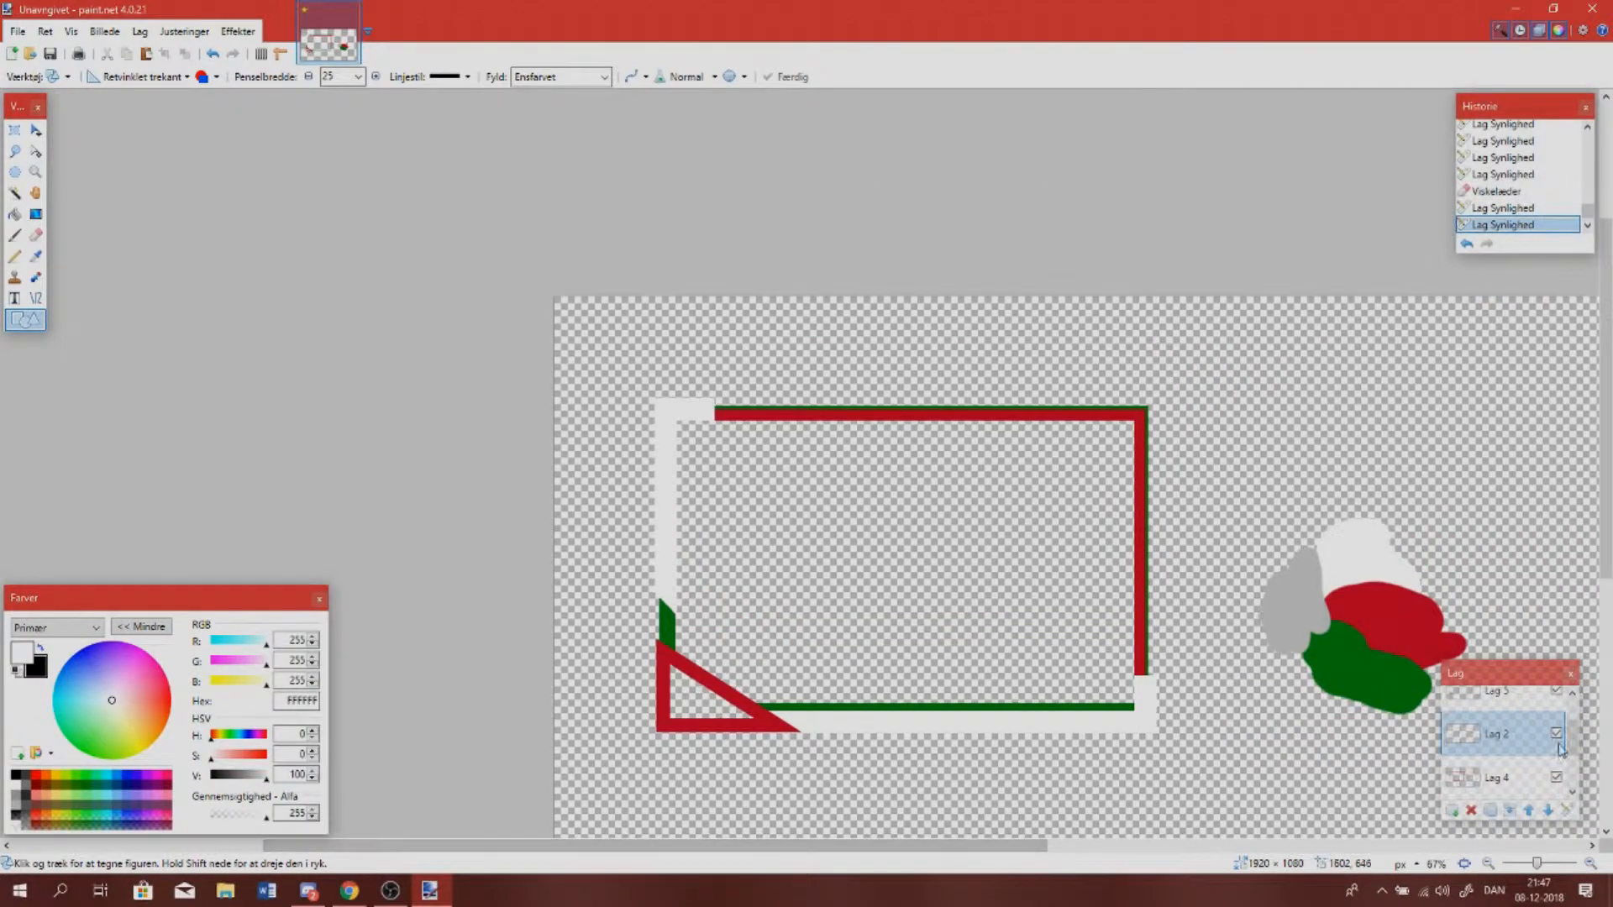
double_click(1590, 863)
mouse_move(327, 228)
left_mouse_down()
mouse_move(418, 297)
mouse_move(505, 271)
left_mouse_up()
key("Return")
left_click(435, 263)
key("Return")
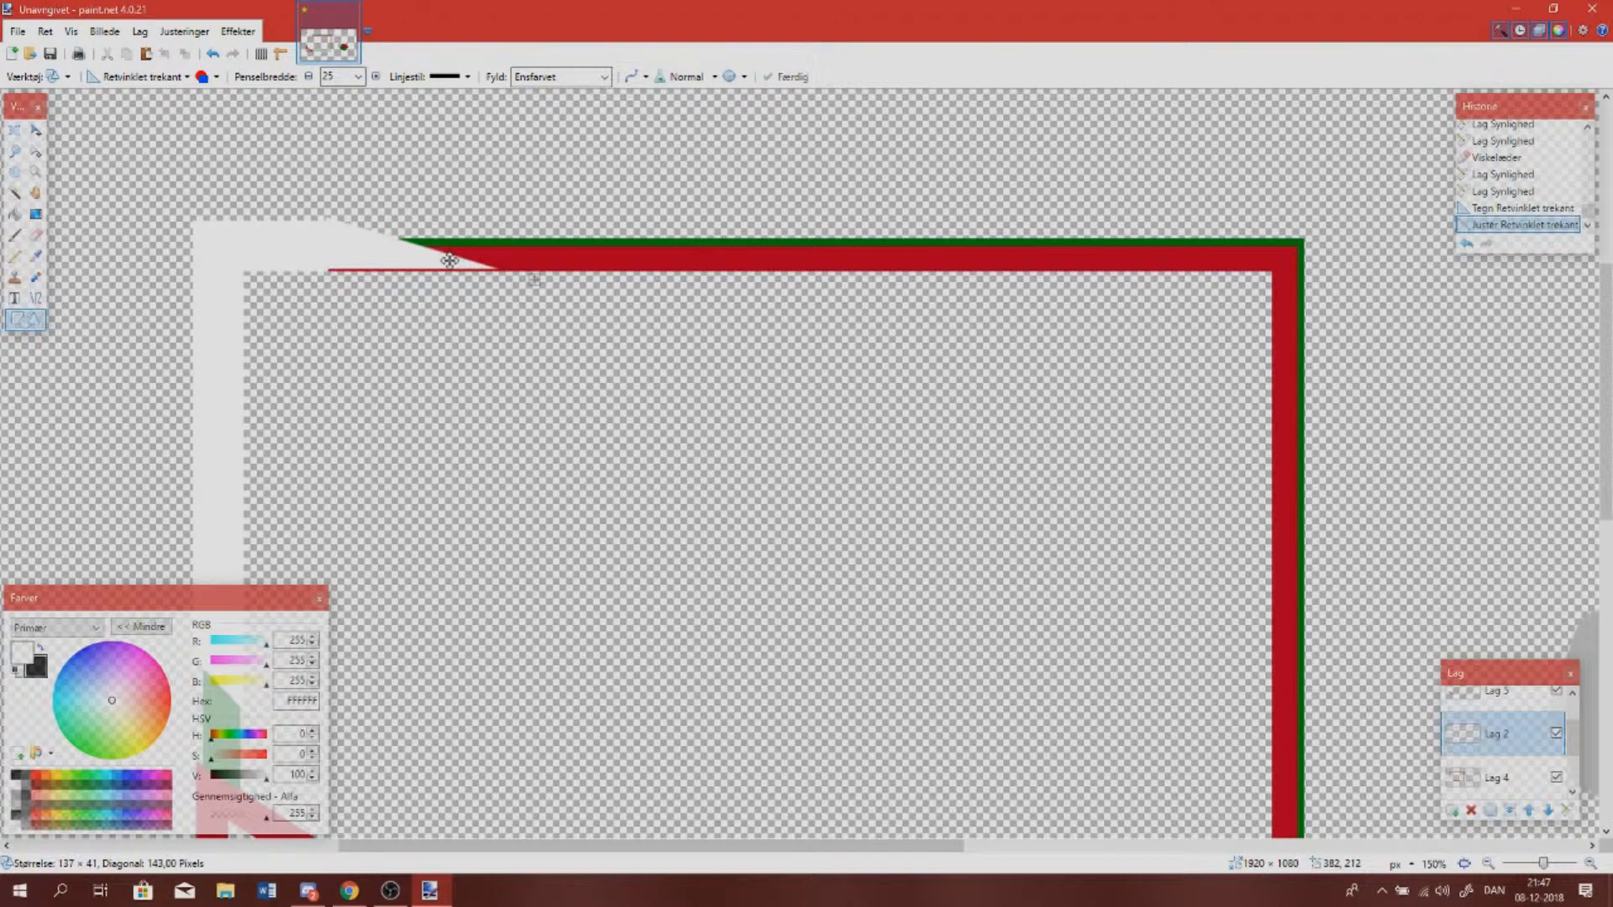
left_click(451, 263)
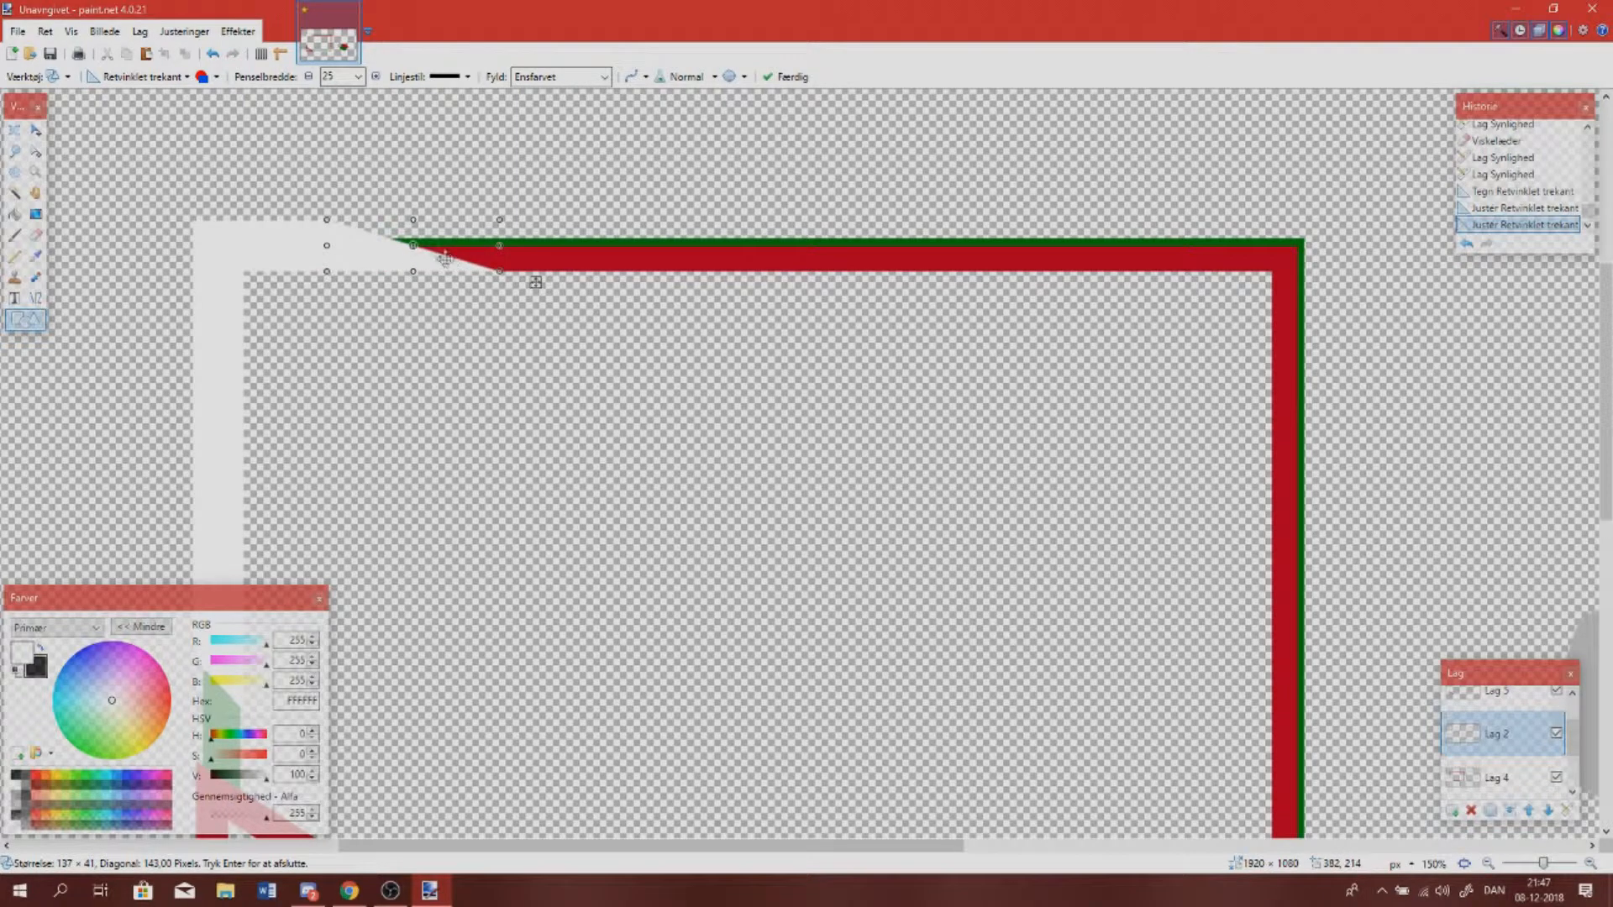
left_click(416, 215)
key("Return")
Draw a filled white right triangle about 43 × 166 px that tapers the white right bar's upper end over the red and green accent
left_click_drag(693, 847, 837, 849)
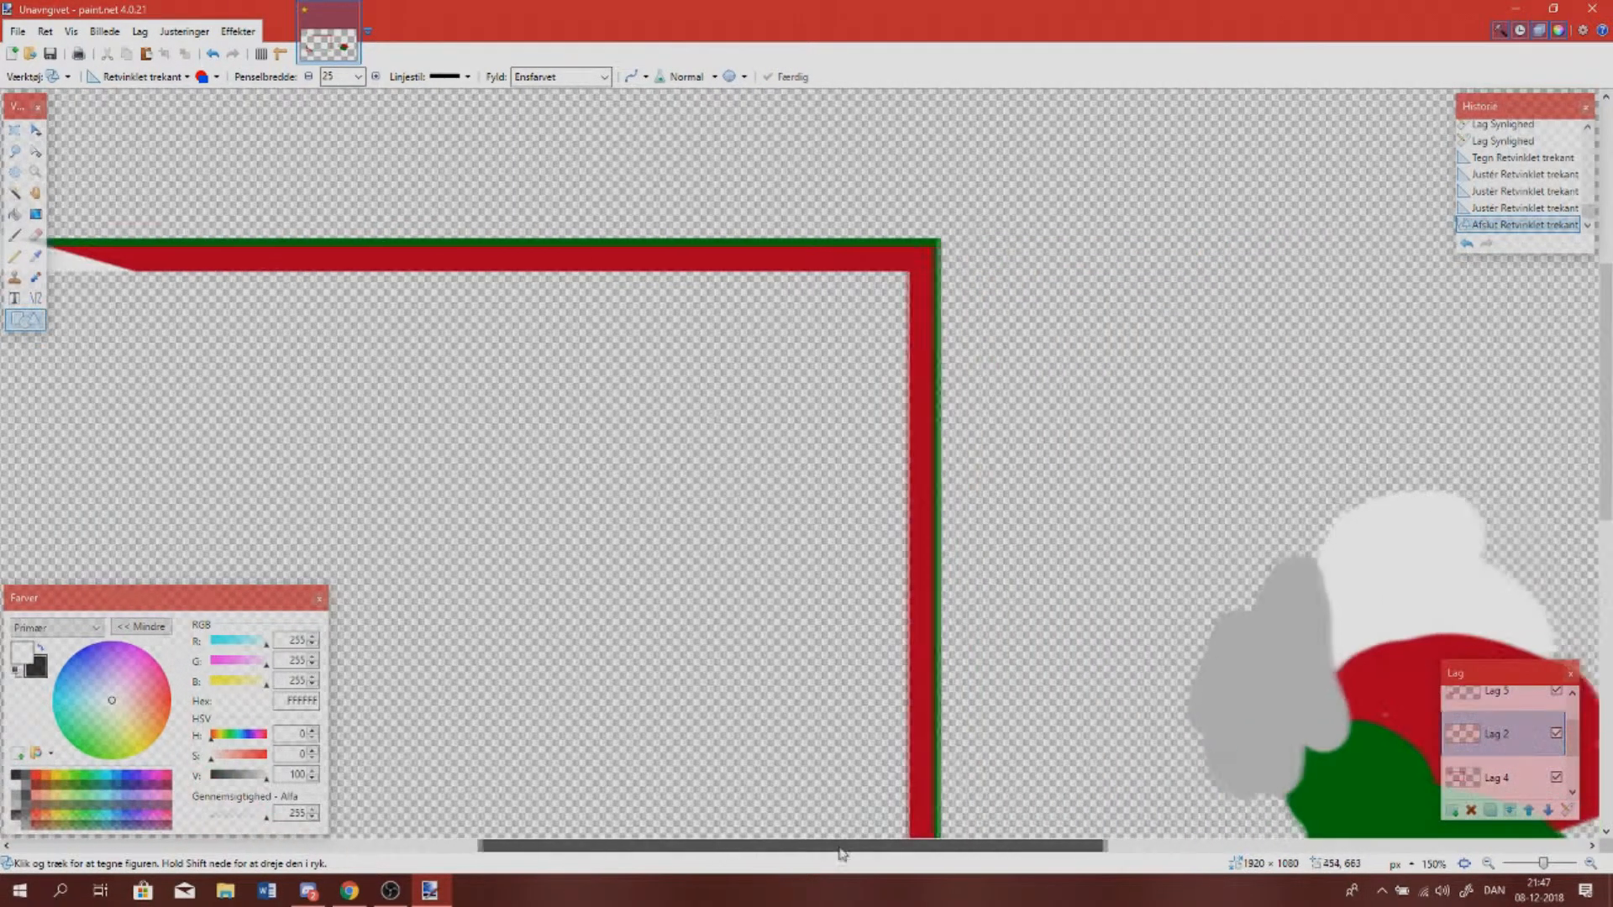
scroll(831, 663, "down", 3)
mouse_move(940, 291)
left_mouse_down()
mouse_move(922, 454)
mouse_move(862, 501)
mouse_move(939, 493)
mouse_move(955, 511)
left_mouse_up()
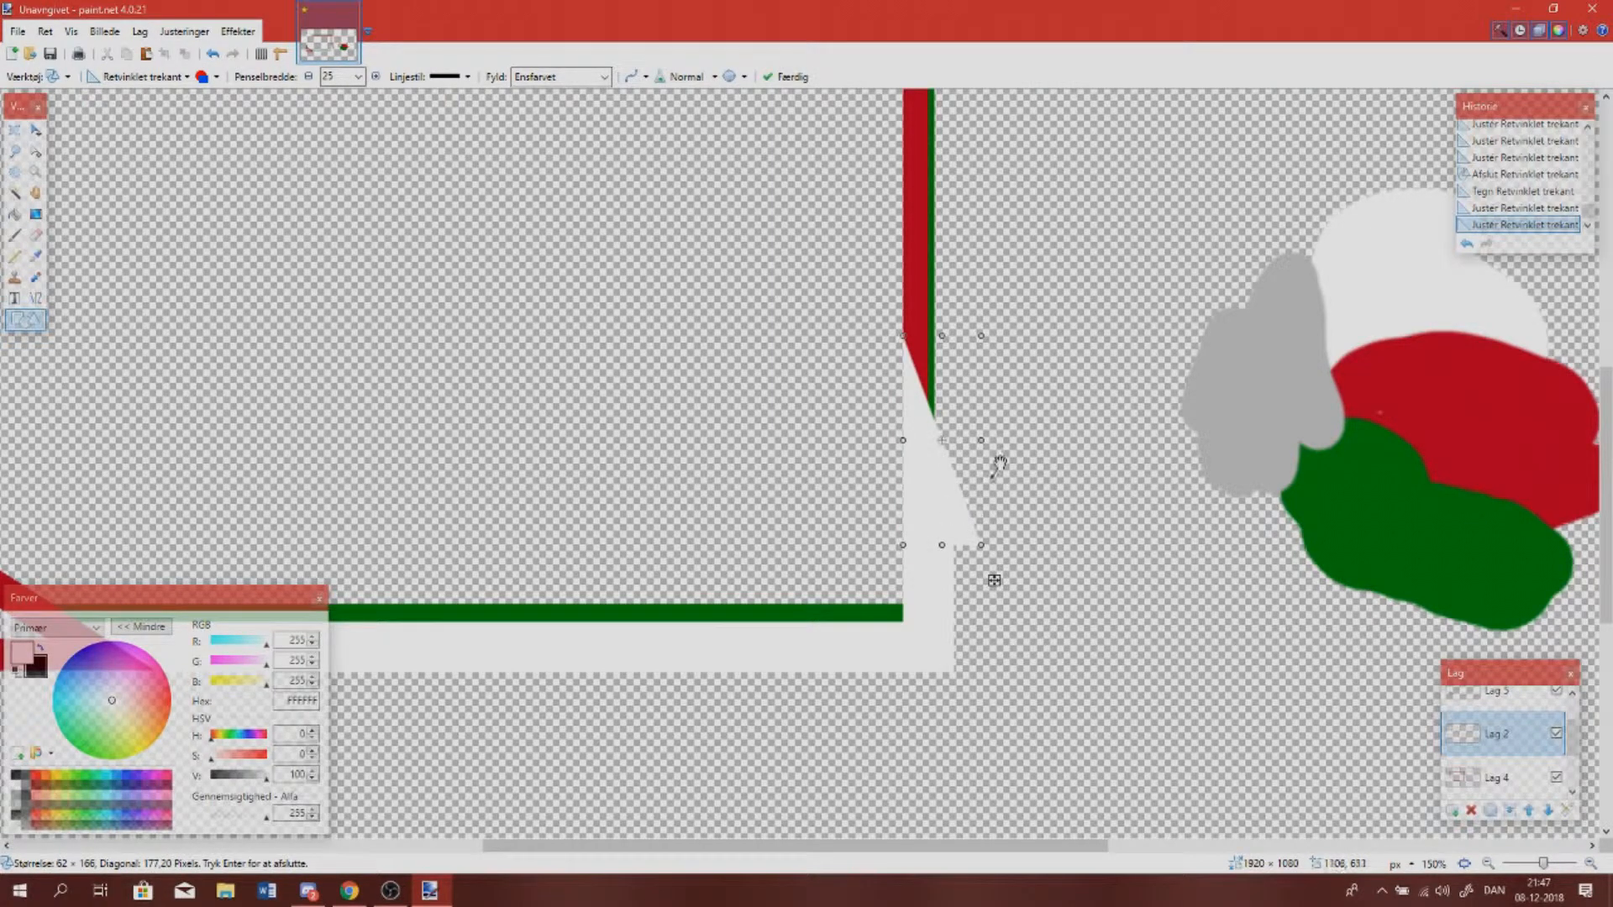
left_click_drag(987, 439, 962, 438)
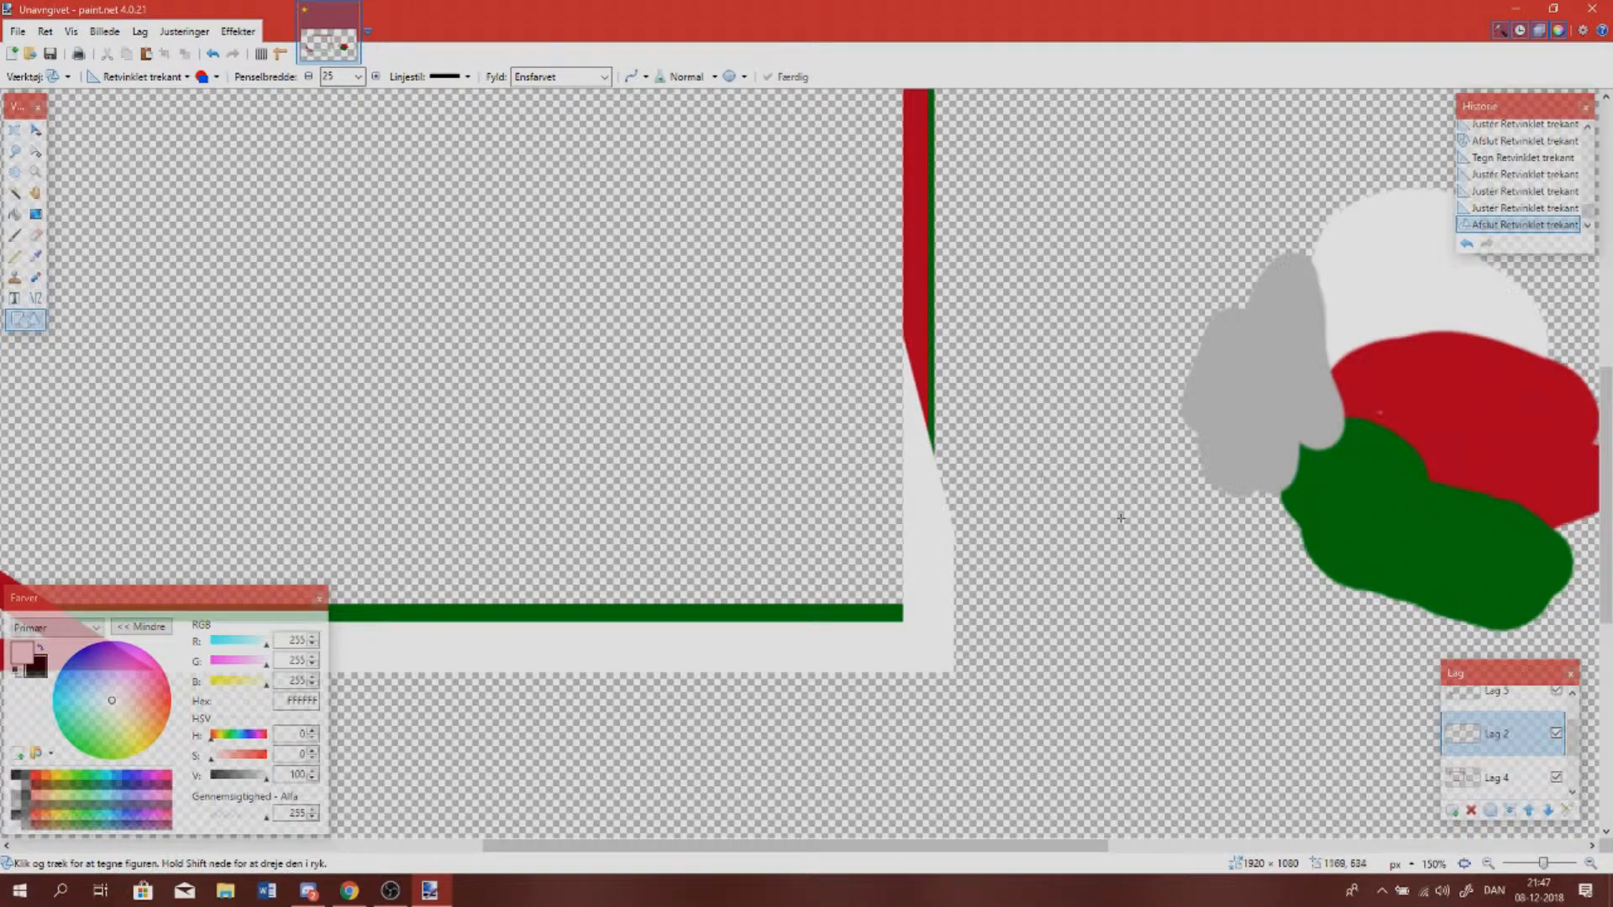
key("Return")
key("ctrl+z")
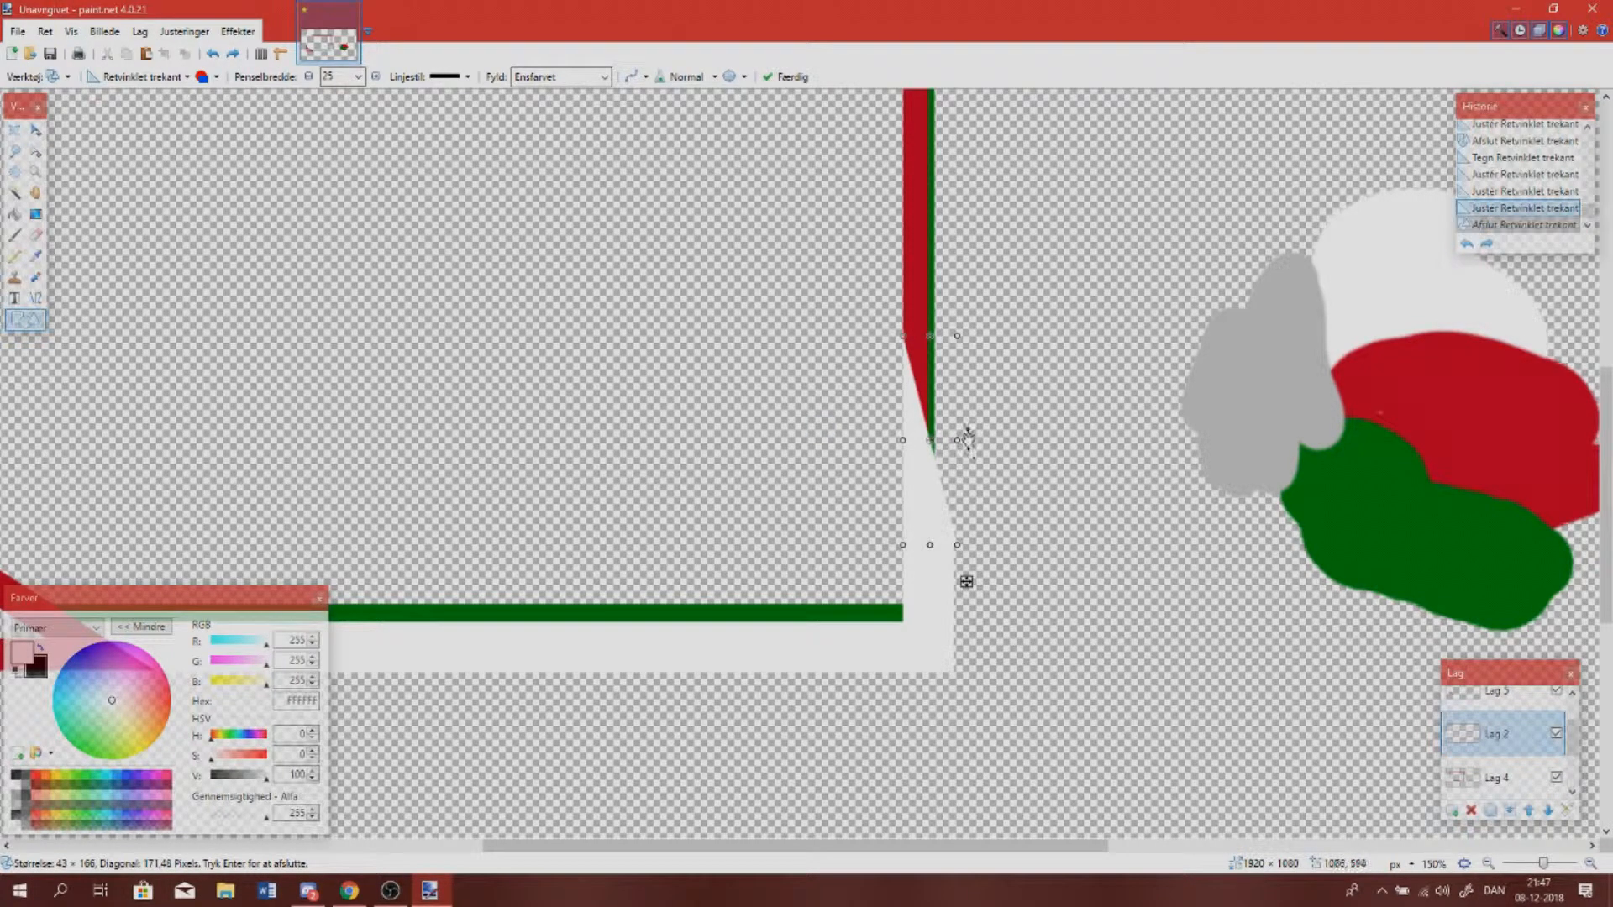
left_click_drag(961, 440, 958, 440)
key("Return")
Select layer Lag 3 and sample the green paint blob beside the frame as the primary colour
scroll(893, 414, "up", 3)
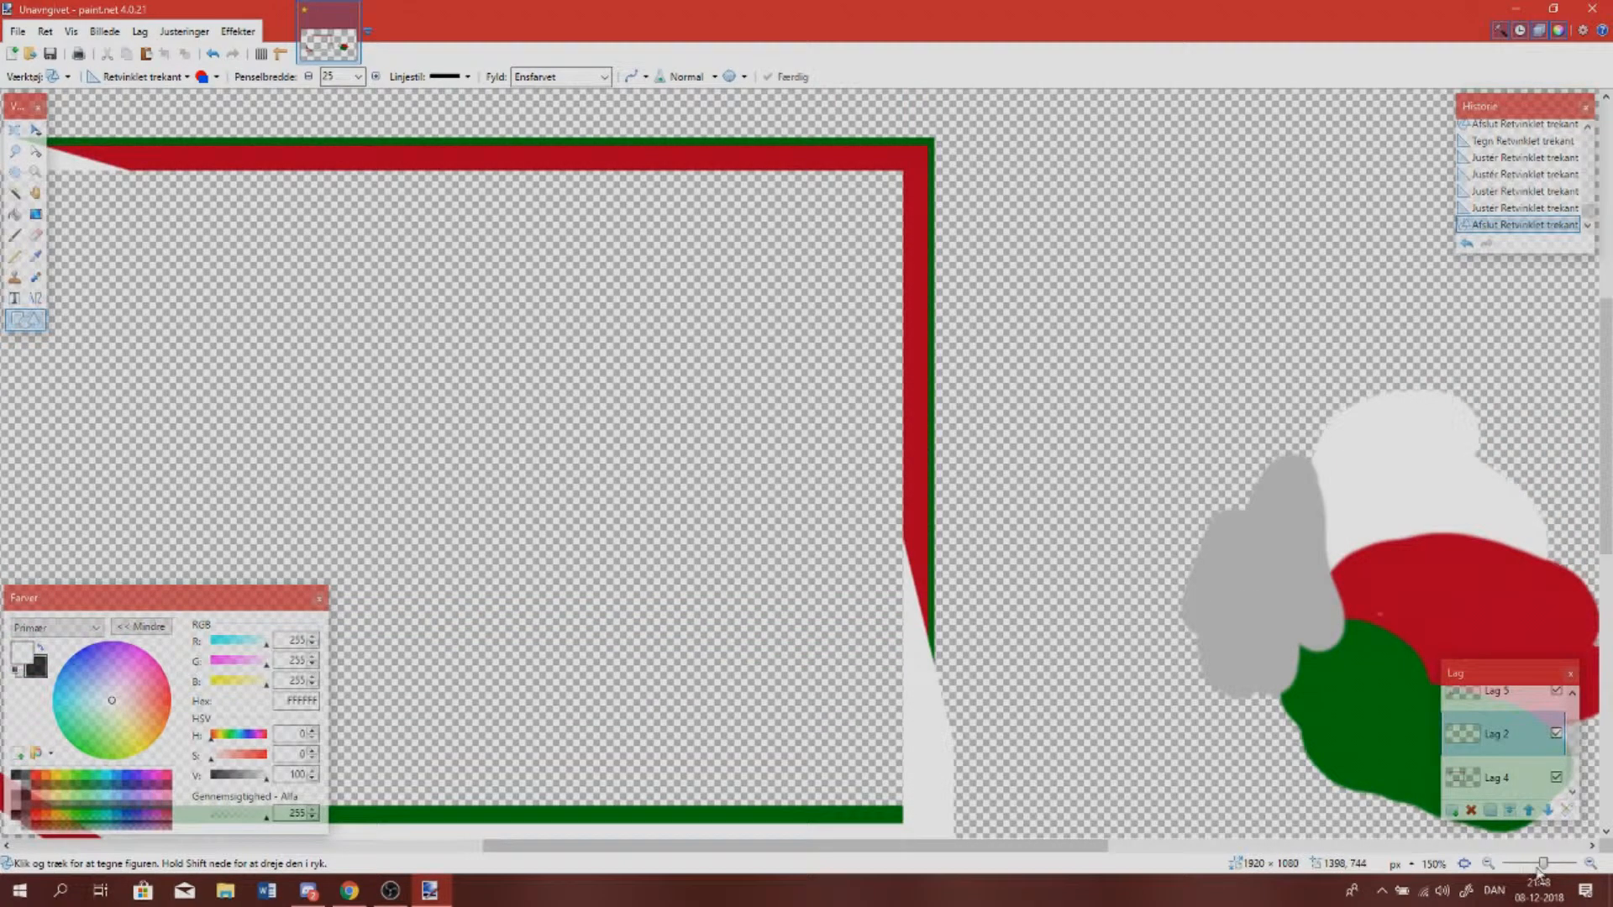
left_click(1493, 867)
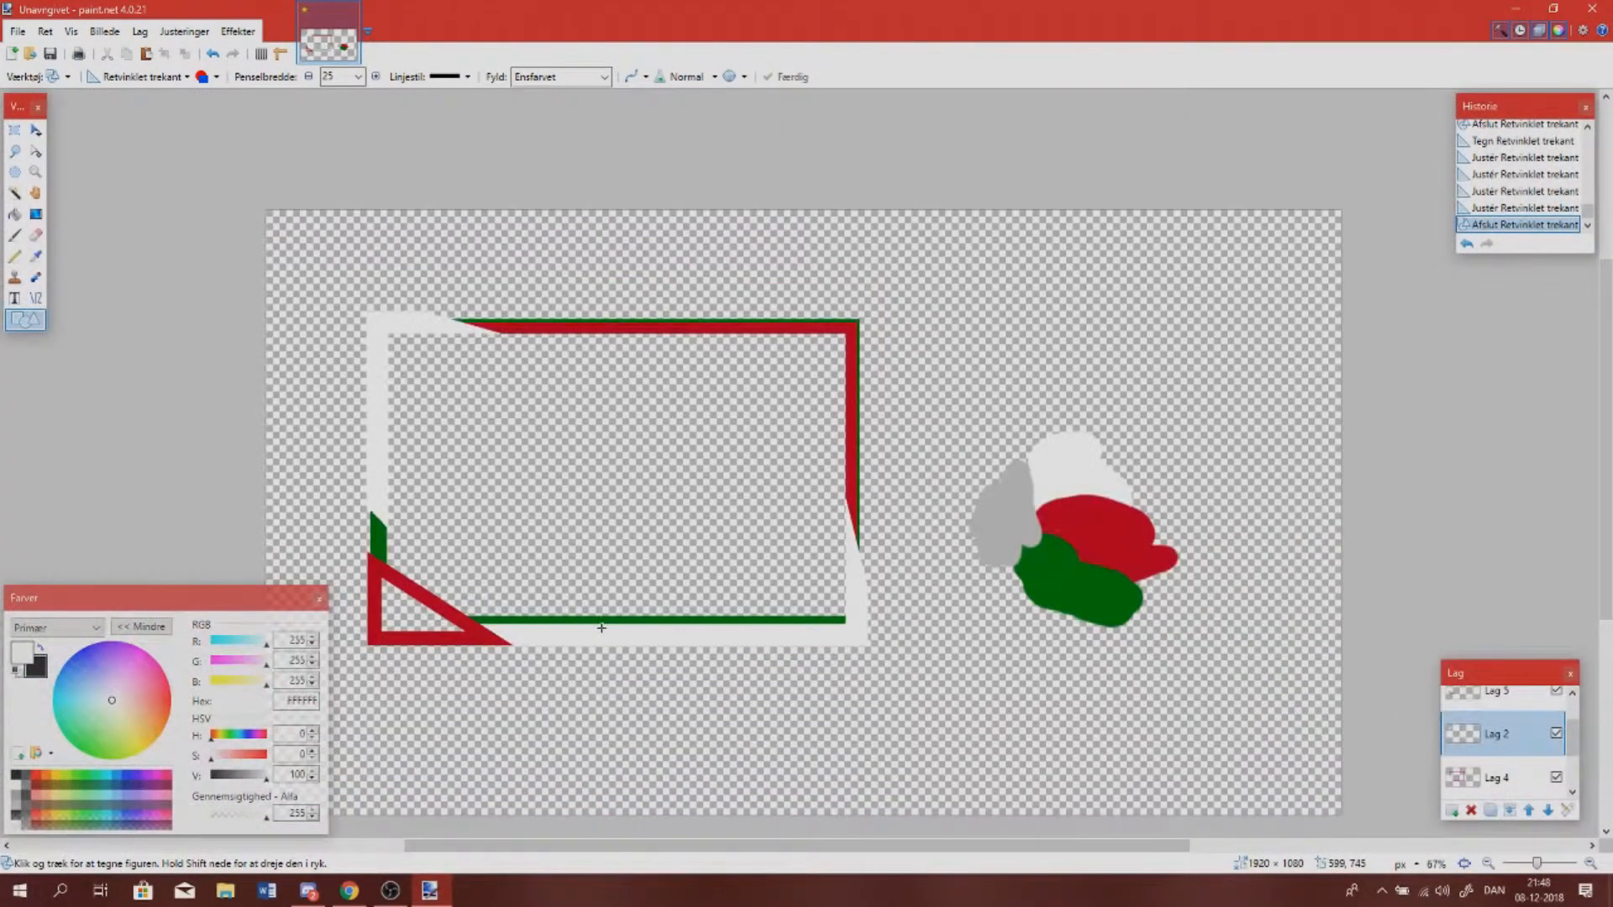
scroll(767, 384, "up", 2)
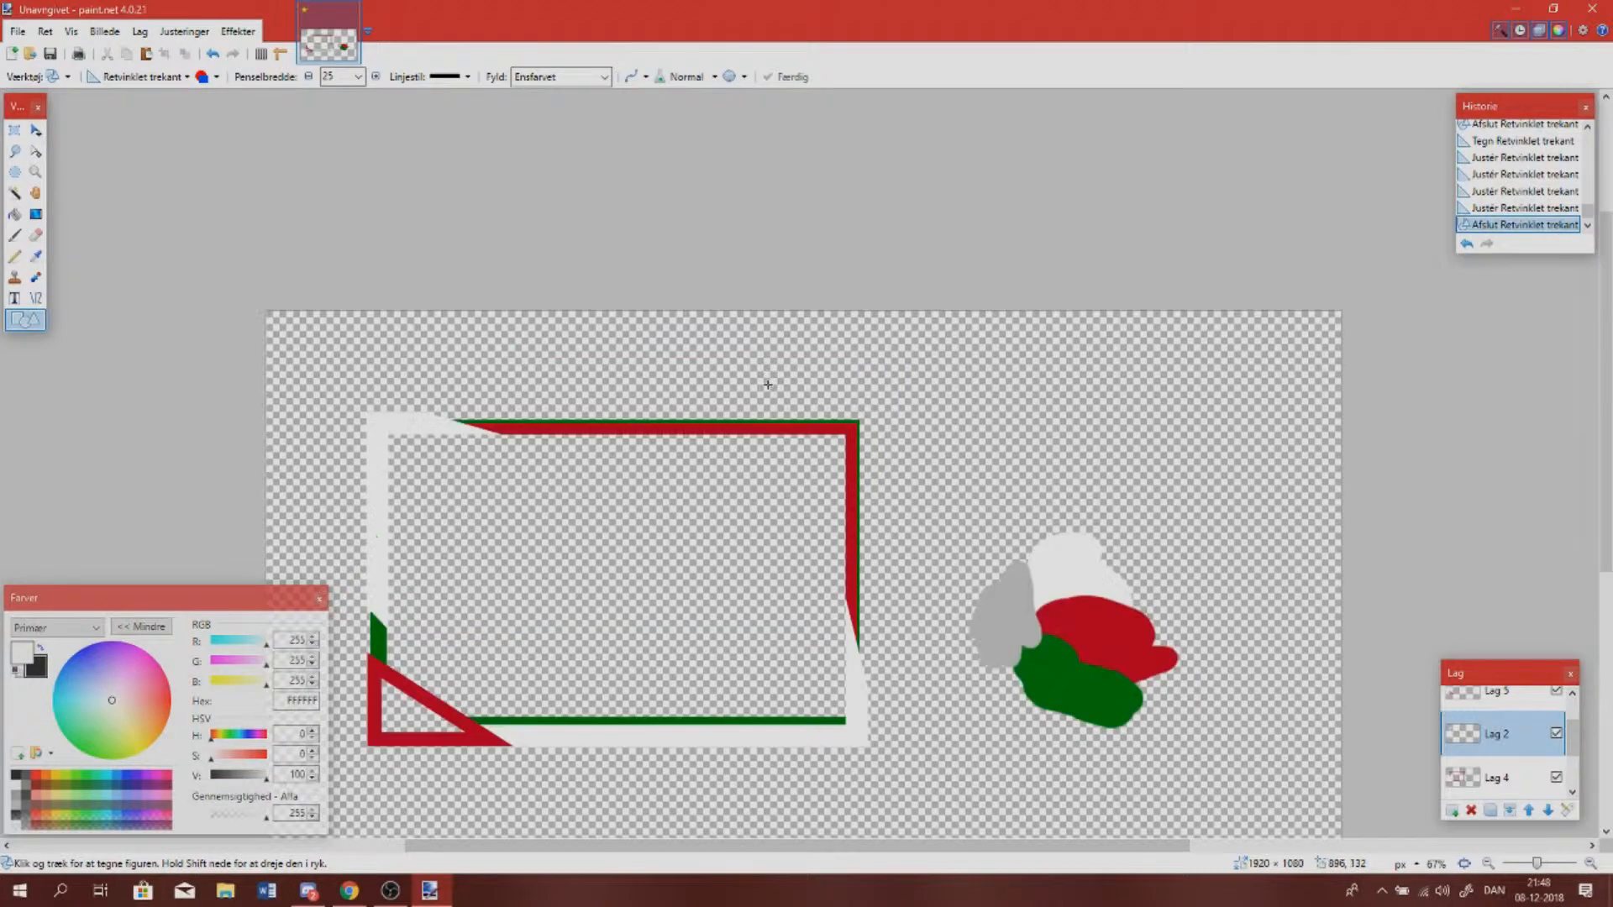
scroll(1495, 755, "down", 2)
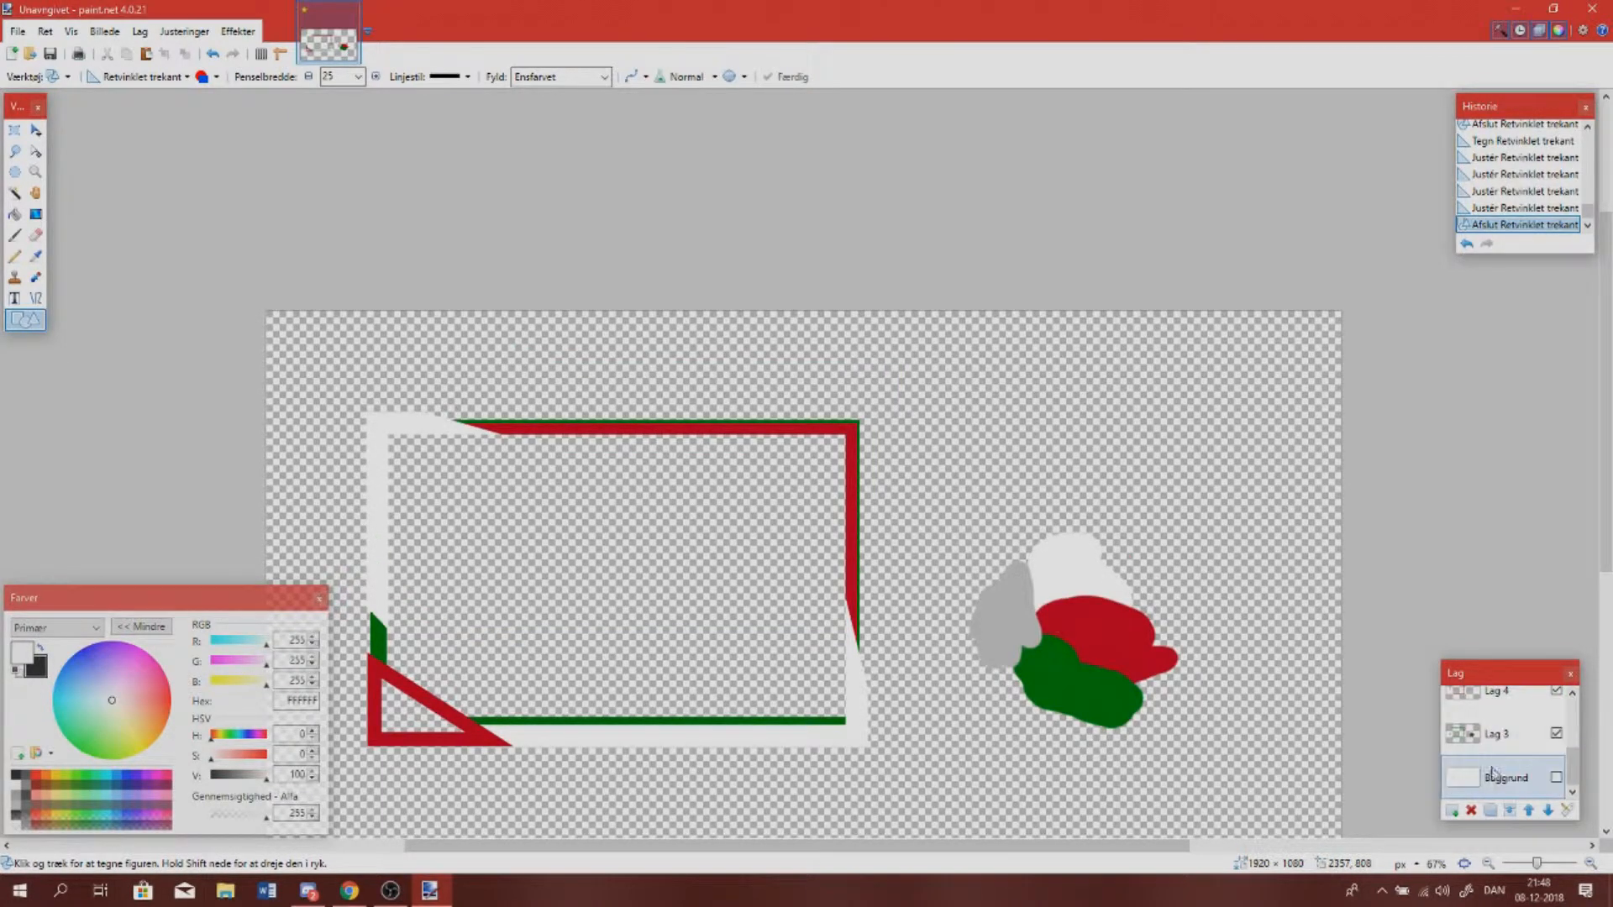
left_click(1495, 737)
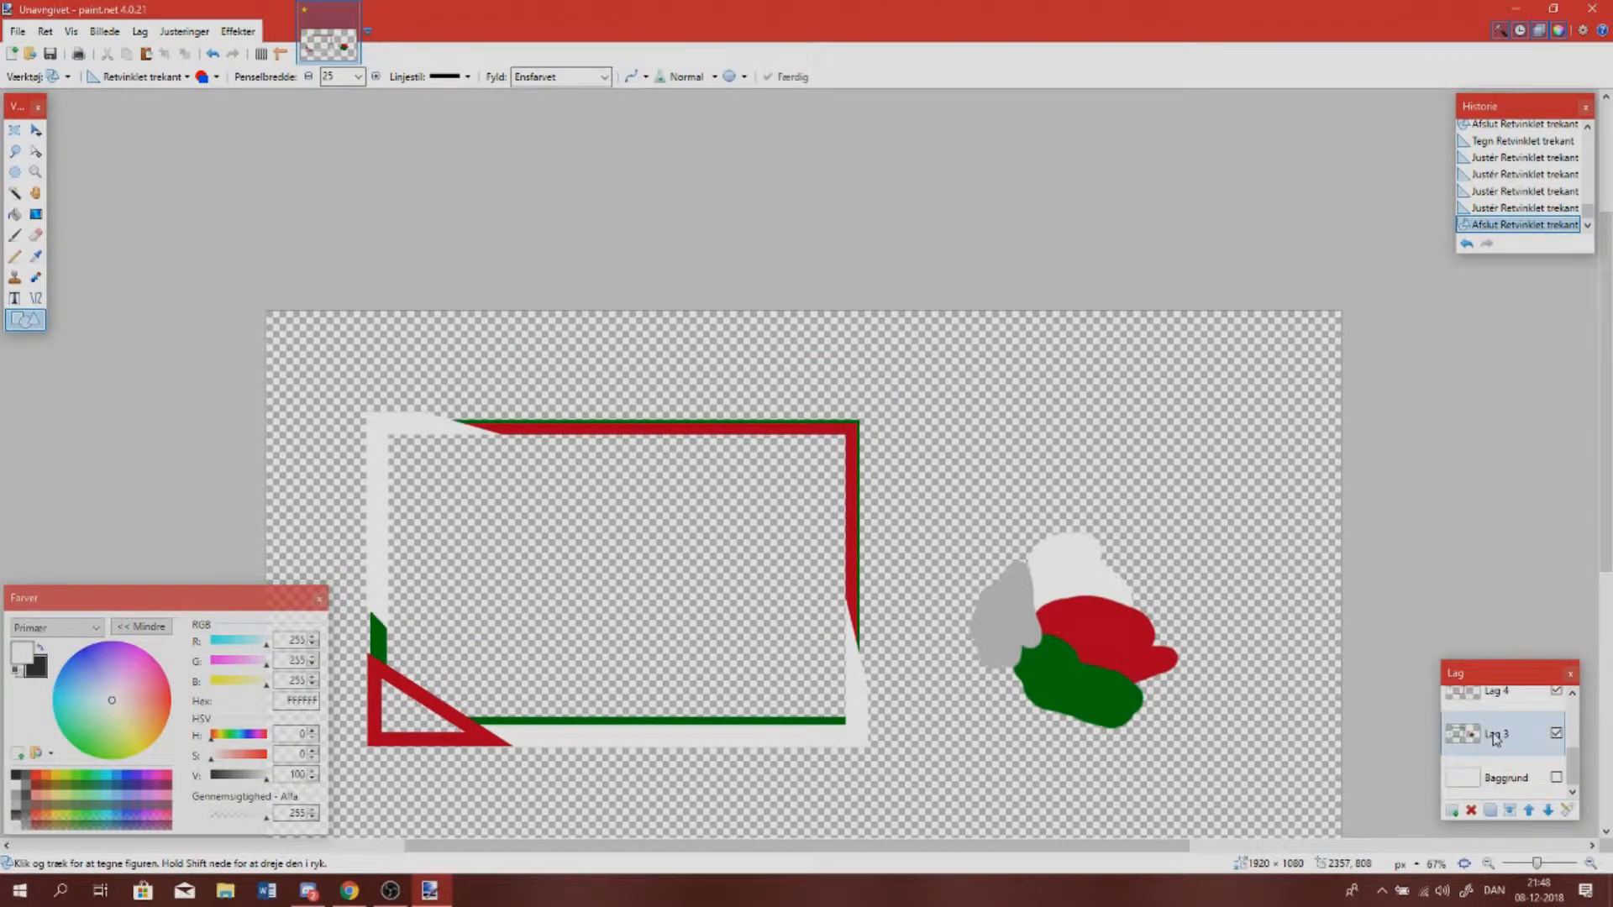
left_click(35, 256)
left_click(1114, 682)
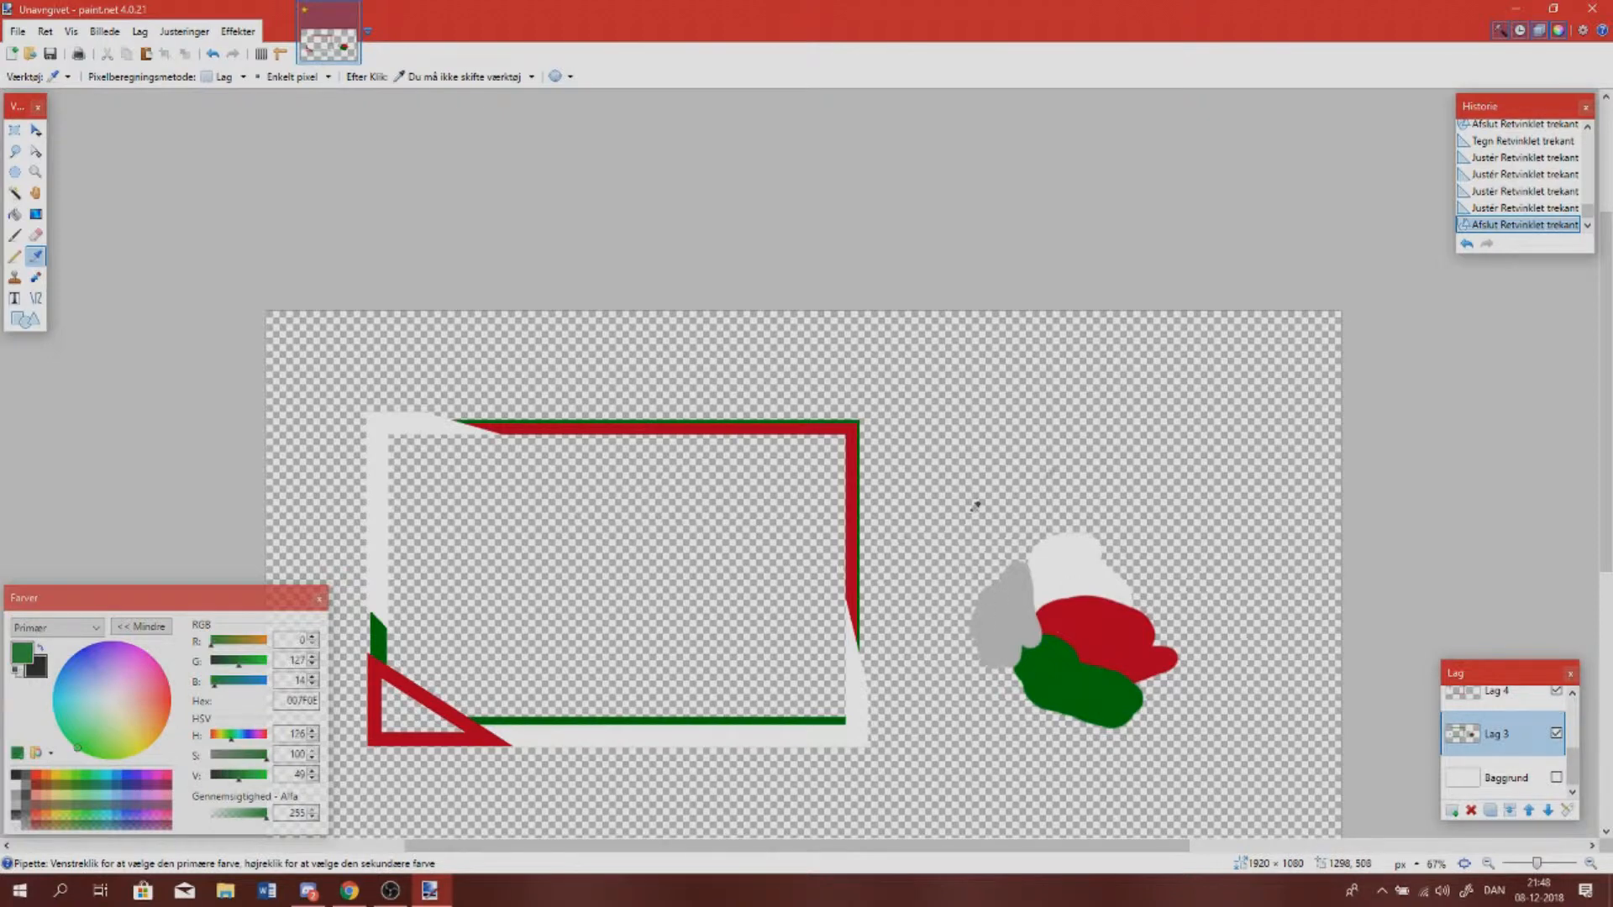
Draw a green right triangle about 147 × 169 px inside the frame and set its drawing style to outline only
left_click(25, 319)
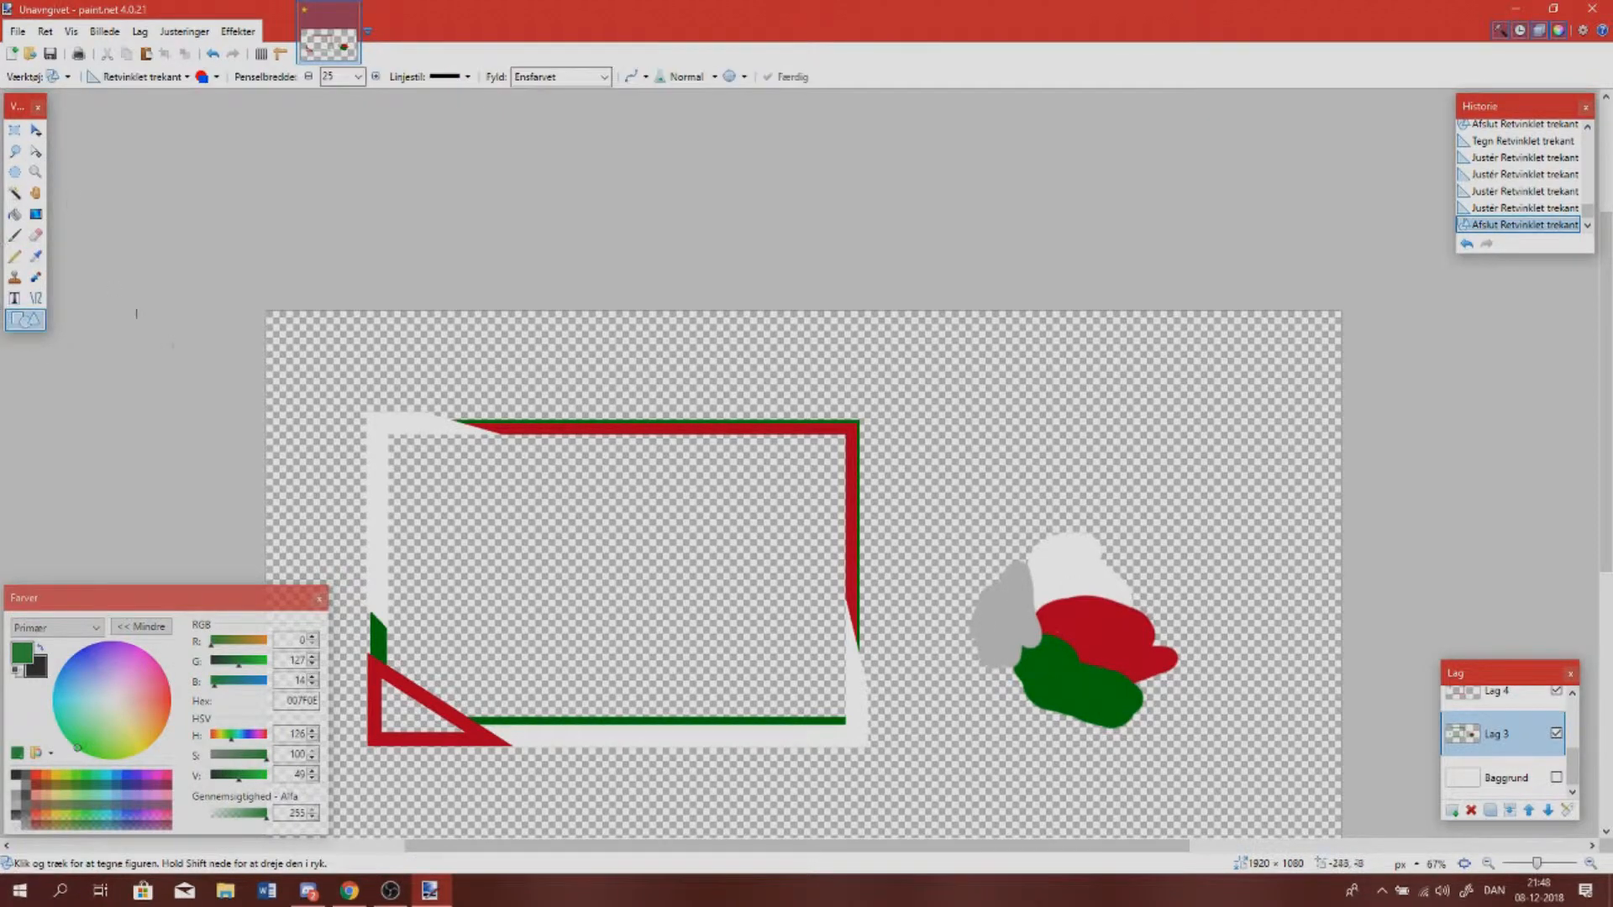
left_click_drag(677, 452, 760, 545)
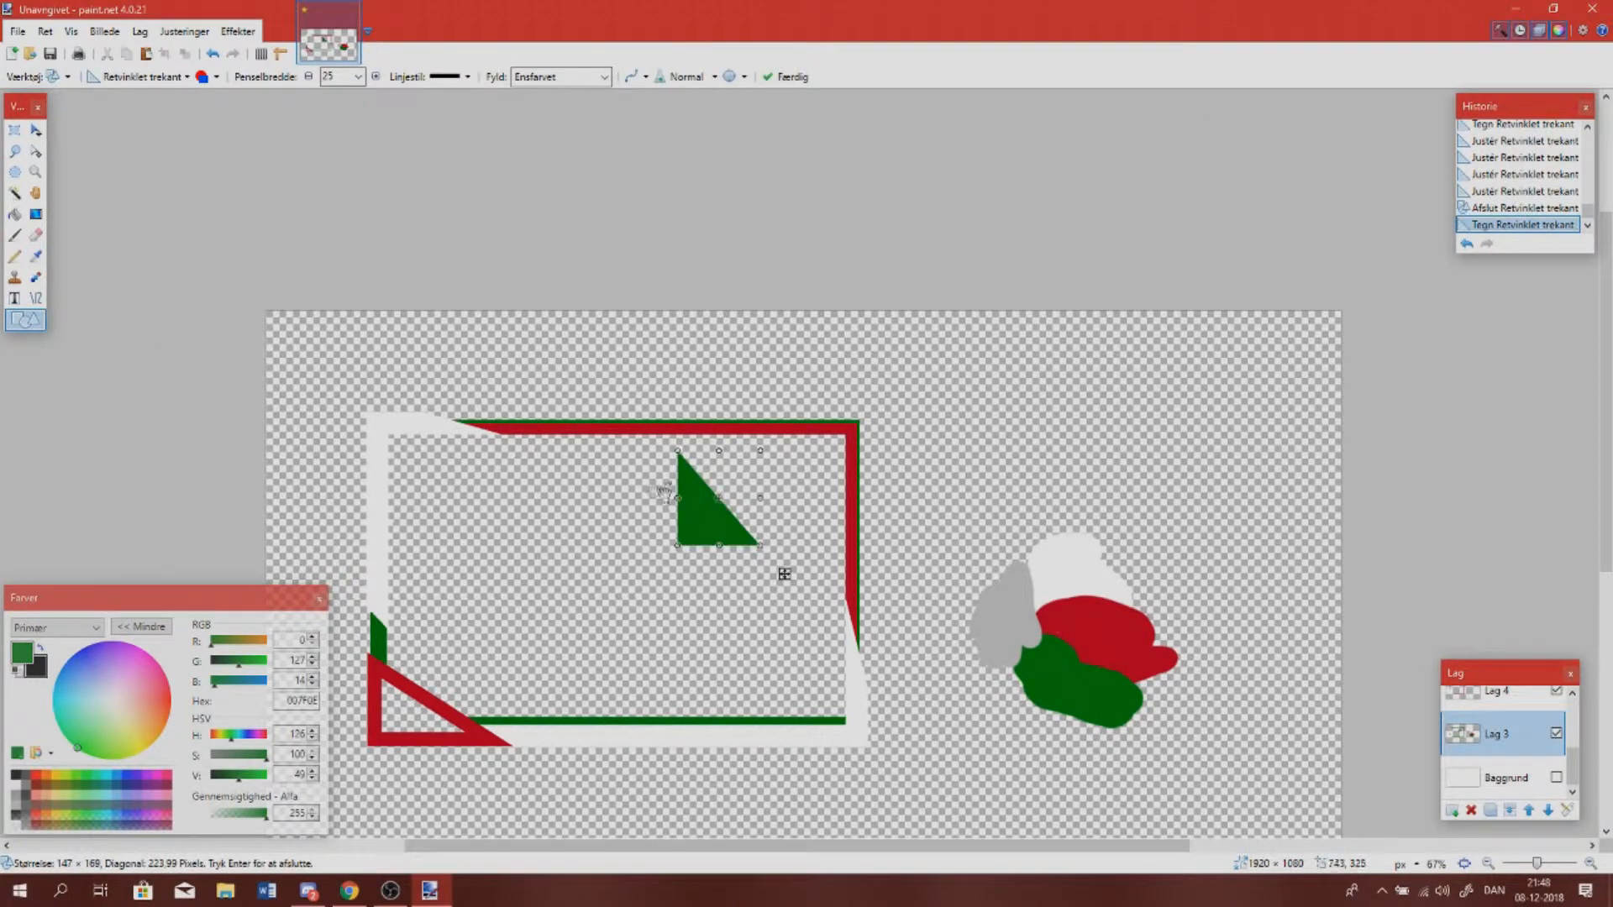
left_click_drag(637, 520, 637, 526)
key("ctrl+z")
key("ctrl+z")
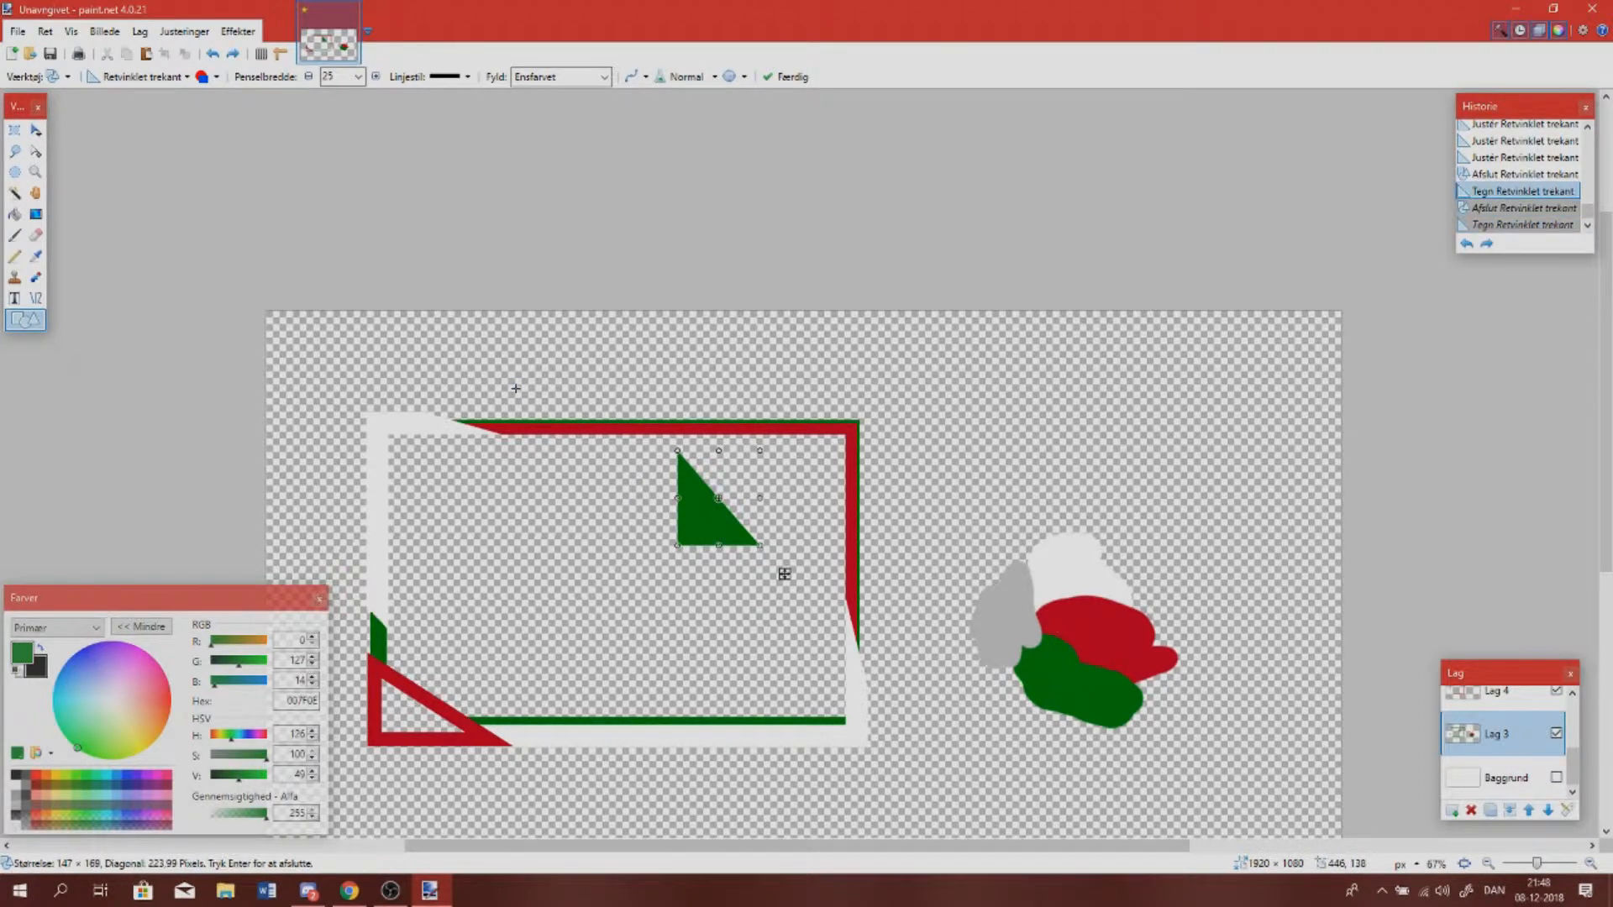
left_click(210, 80)
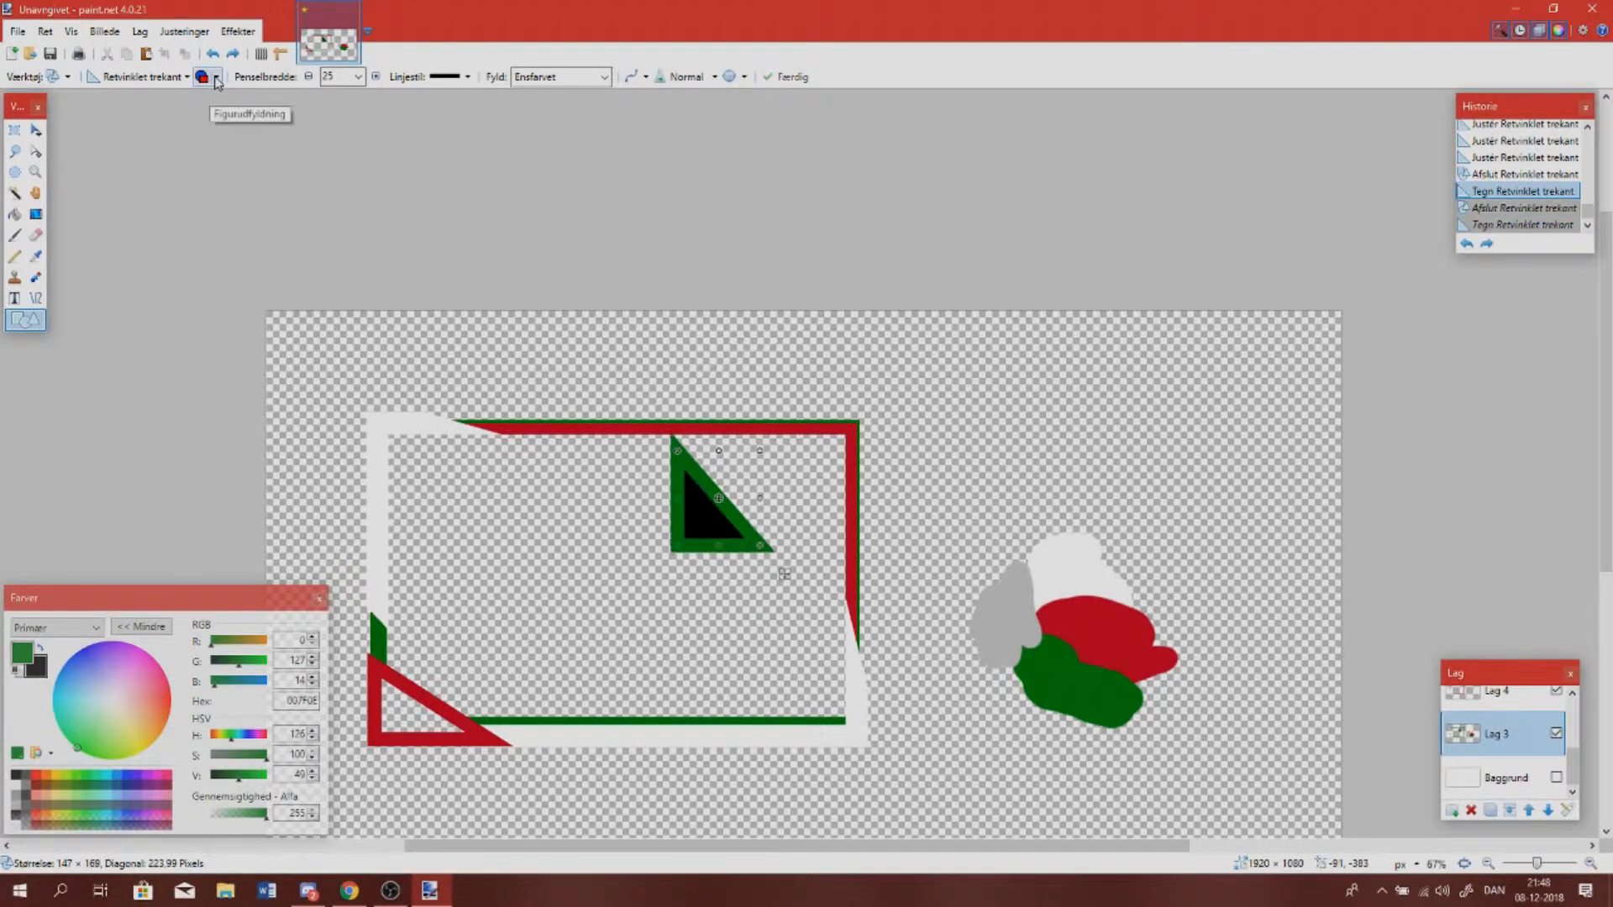
left_click(216, 77)
left_click(252, 99)
Rotate the green triangle outline about 180° and fit it into the frame's inner upper-right corner
left_click_drag(648, 490, 875, 500)
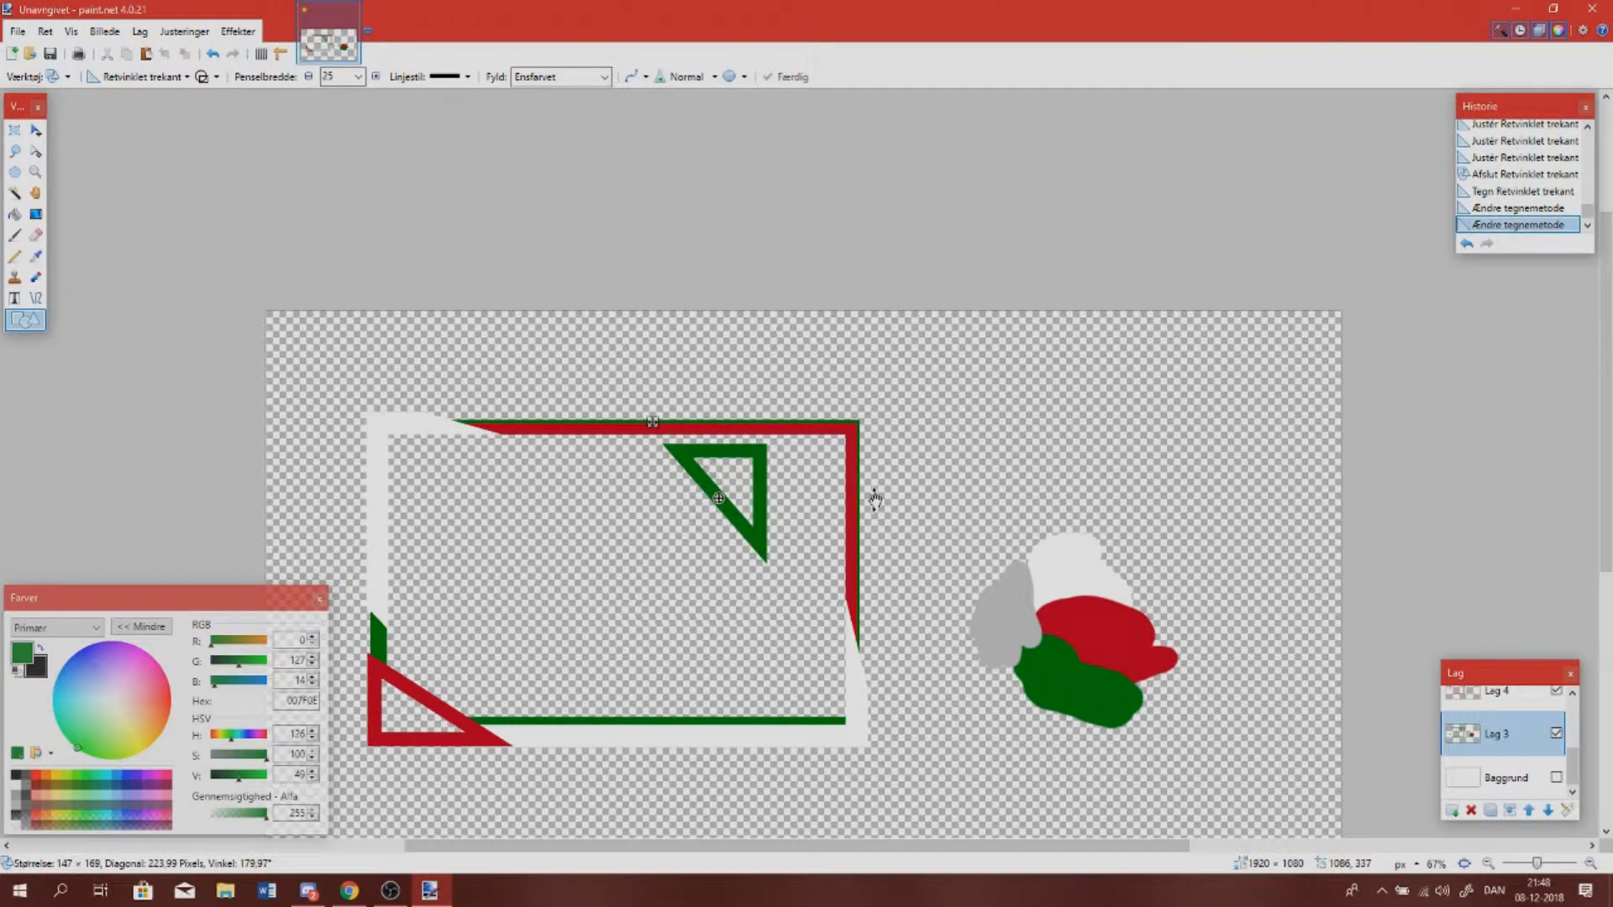
scroll(964, 541, "up", 2)
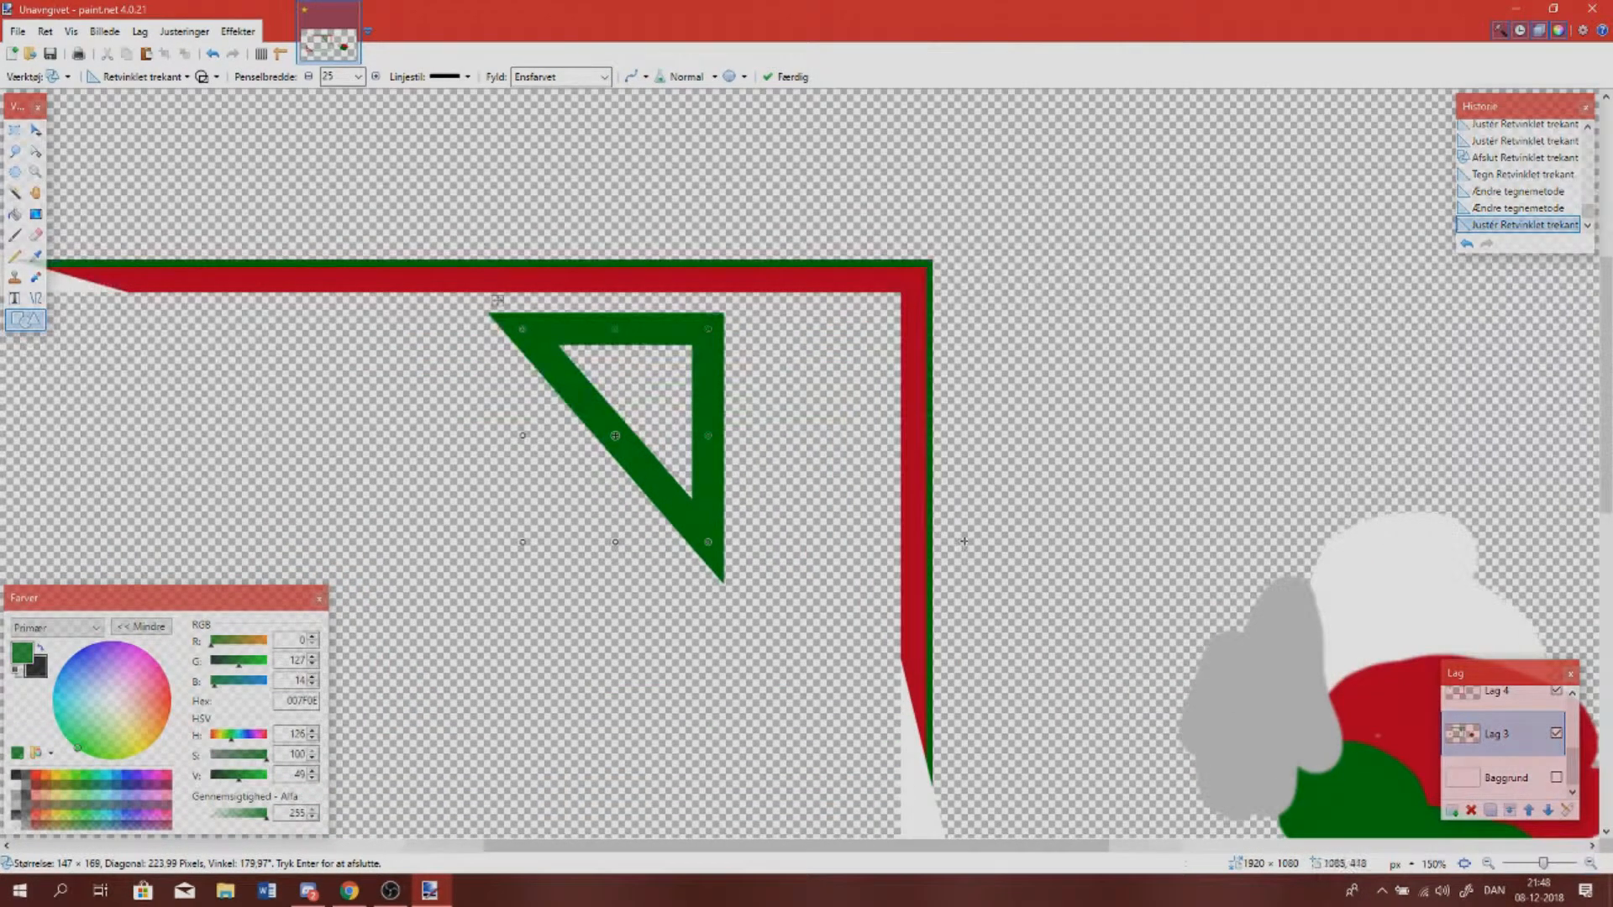
left_click_drag(692, 393, 870, 370)
key("Return")
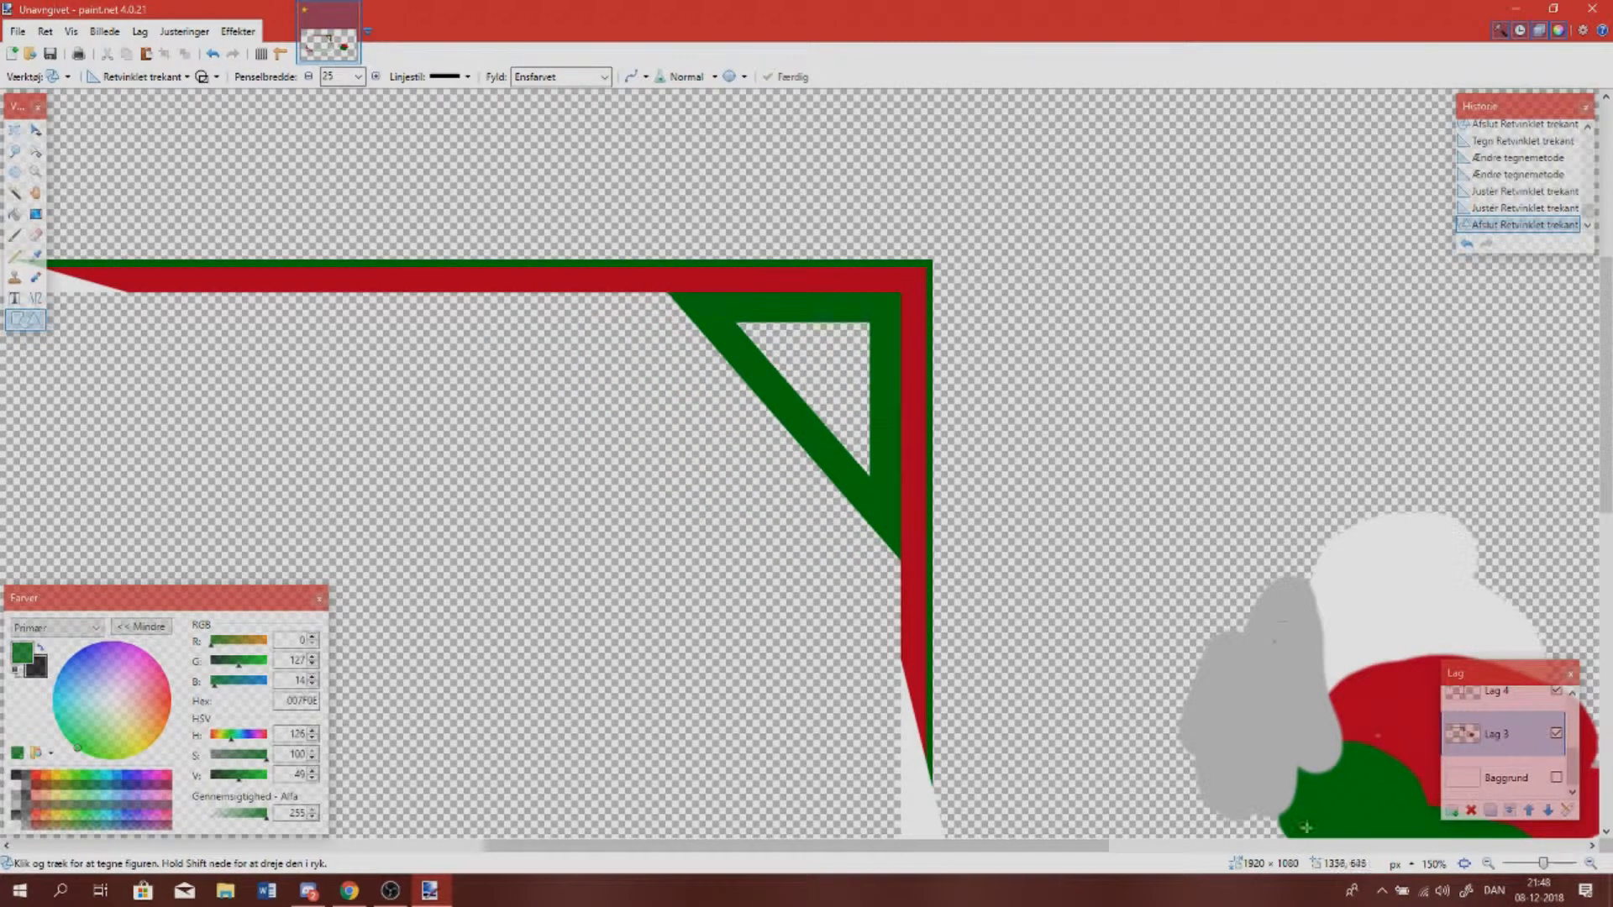
left_click(1487, 864)
left_click(1488, 864)
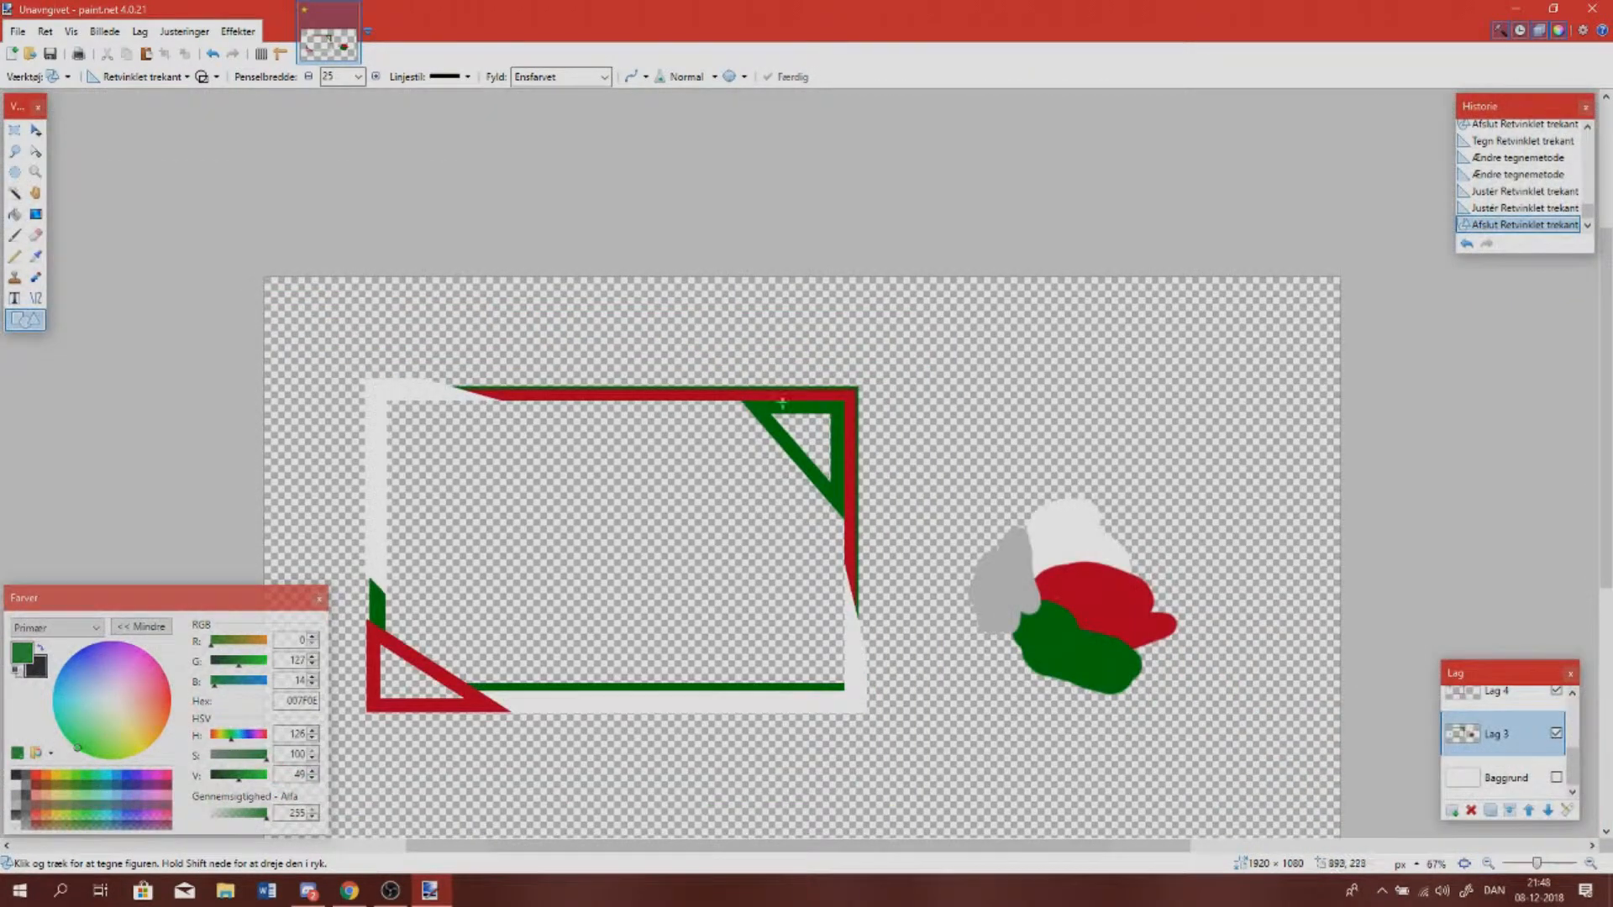
Erase the white, grey, red and green paint blobs beside the frame on layer Lag 3 using a 225 px eraser
left_click_drag(900, 848, 823, 855)
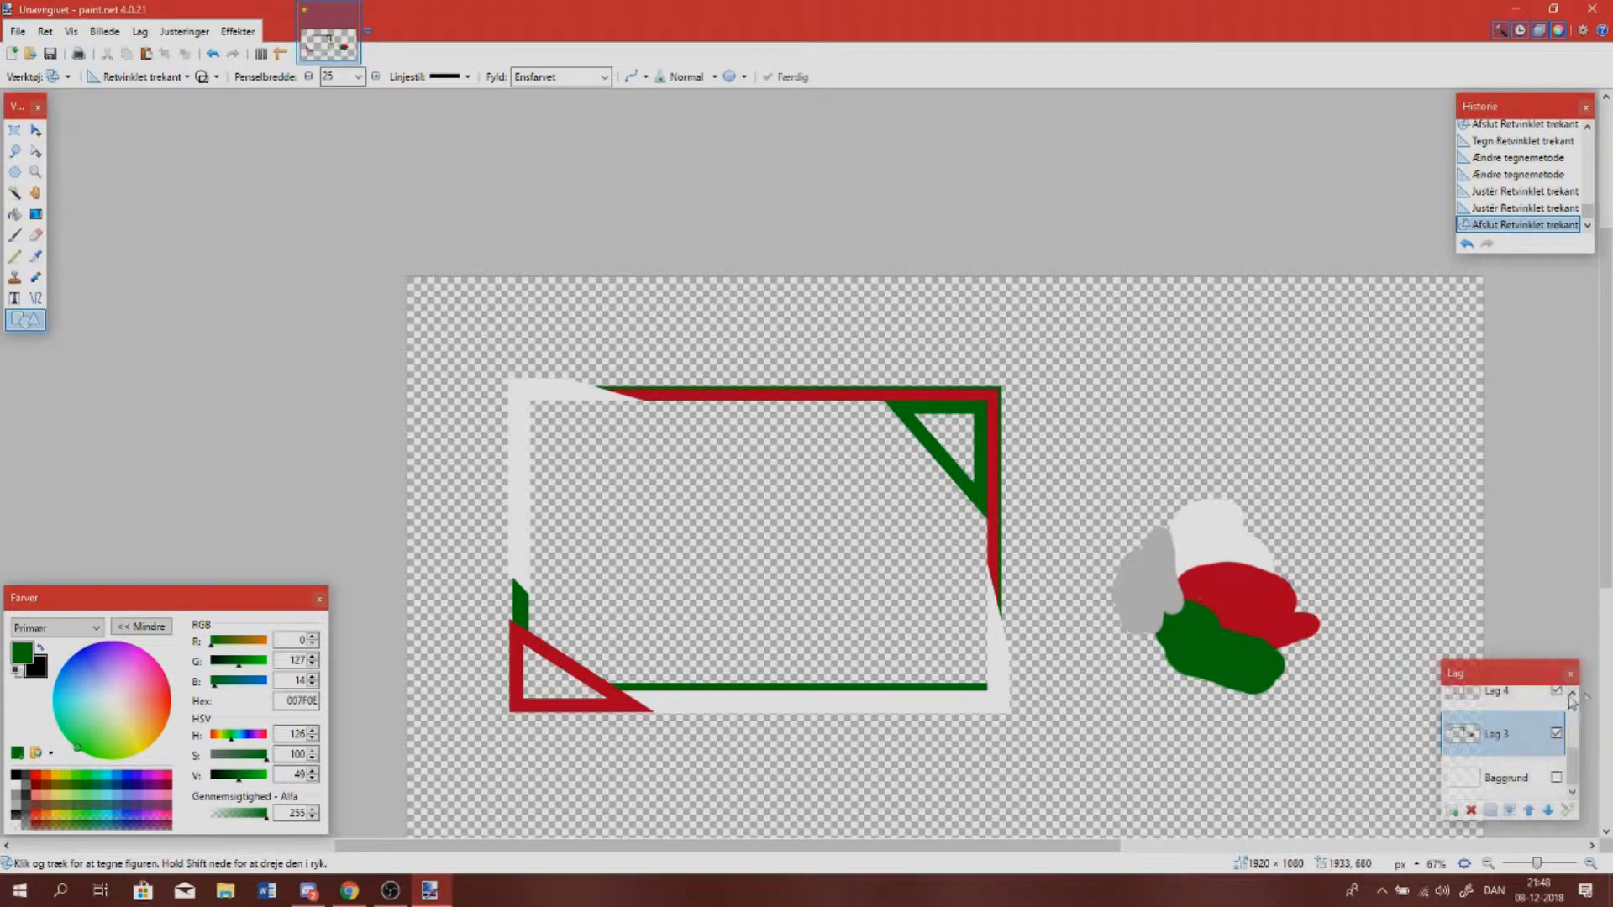
left_click(37, 236)
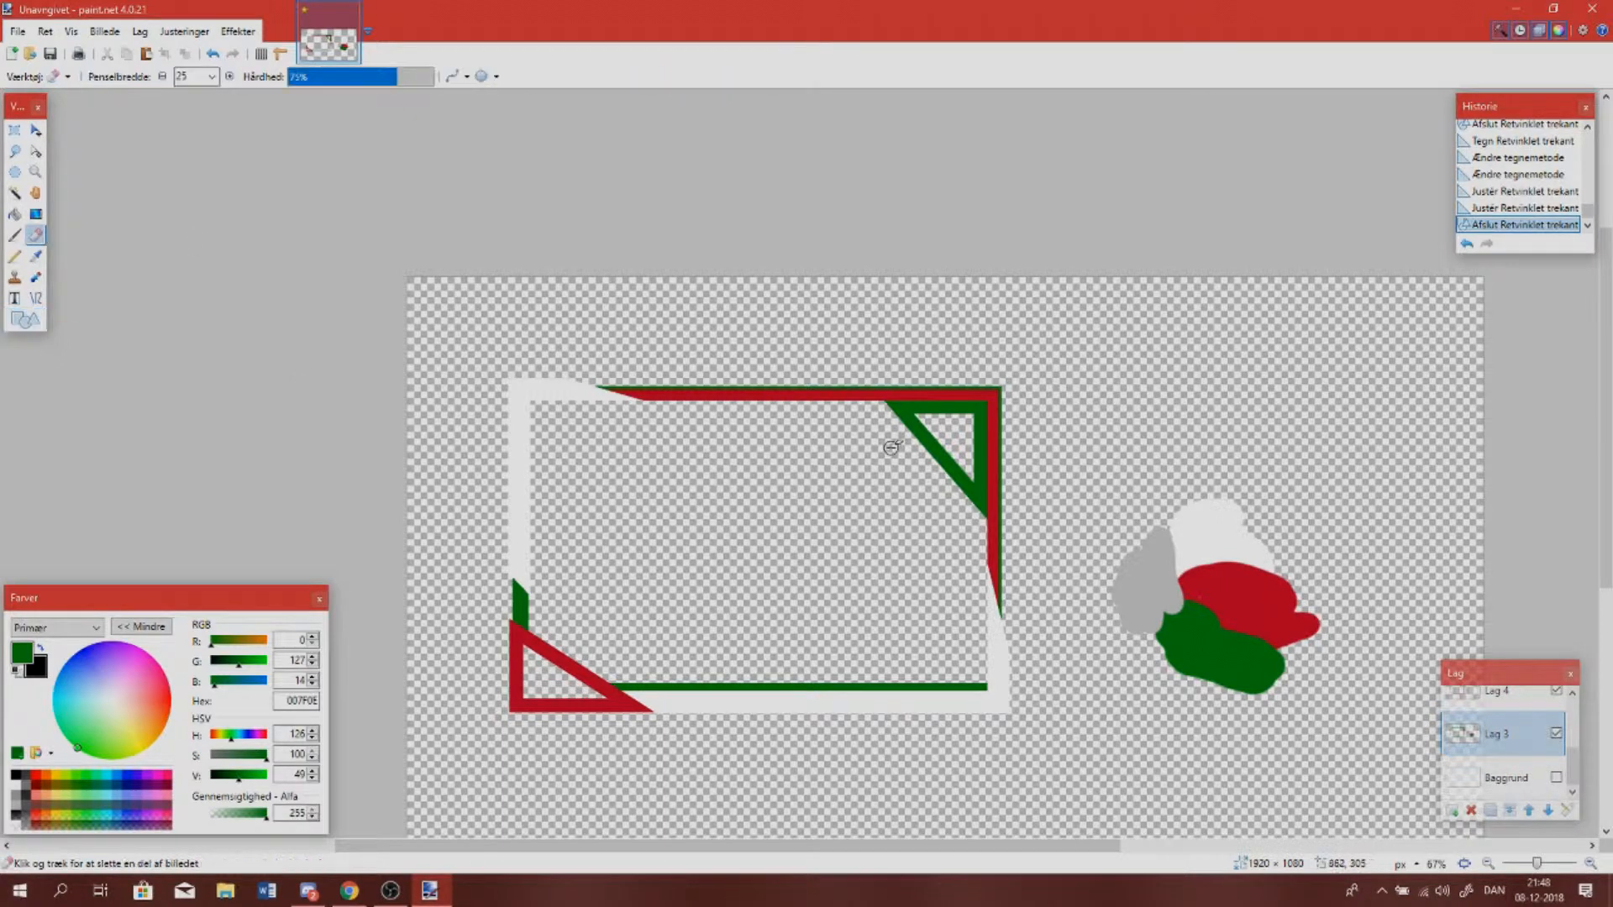
left_click(212, 77)
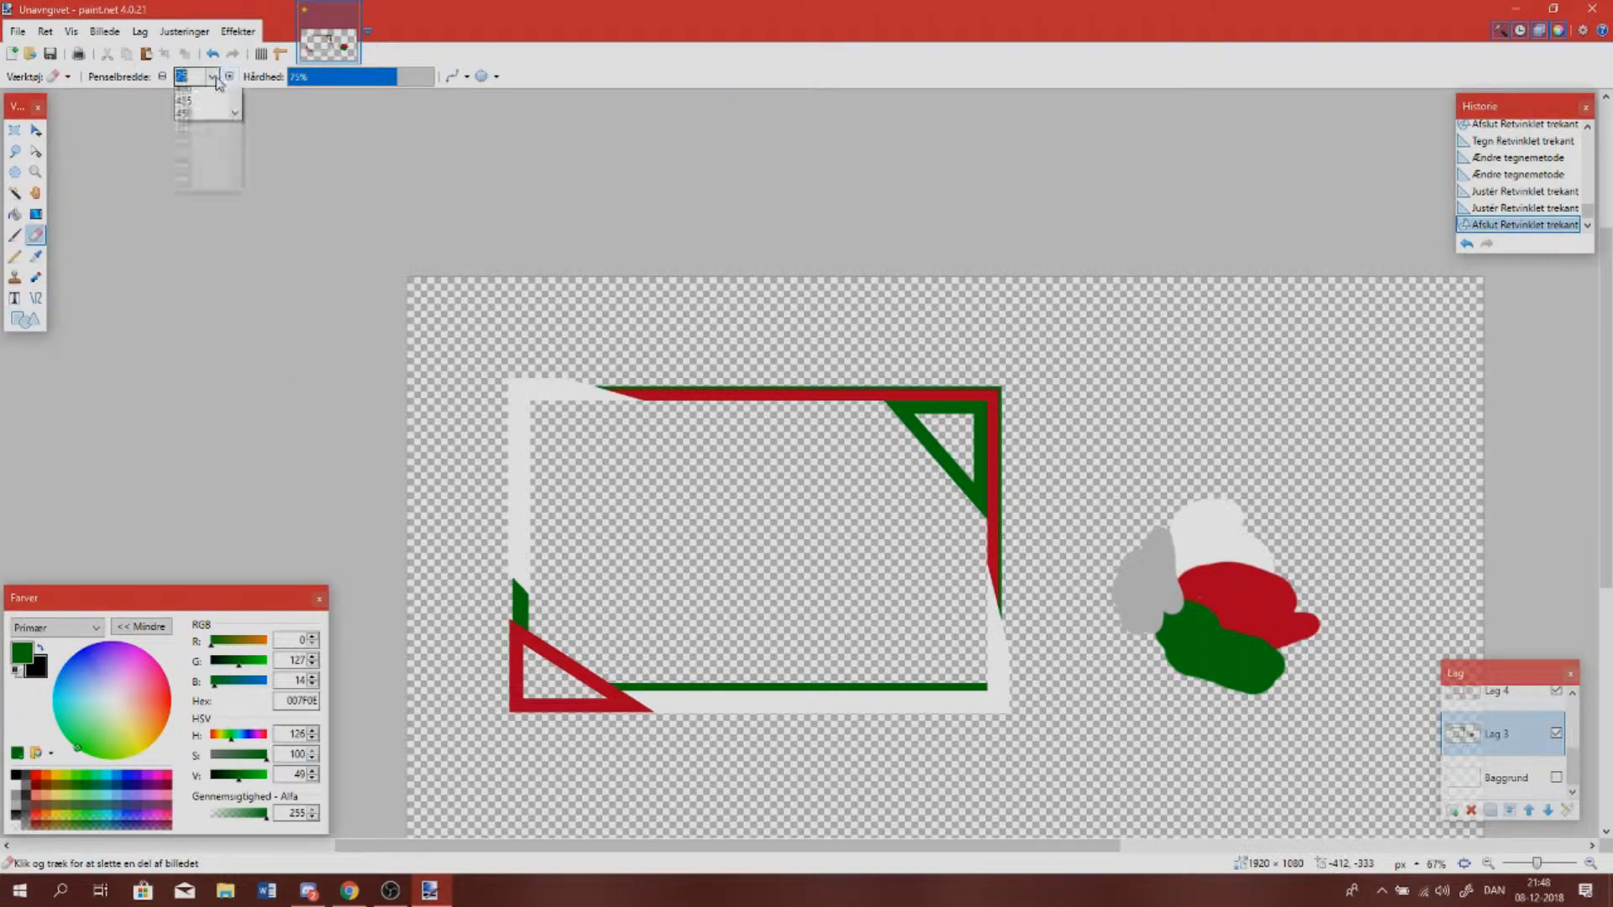
left_click(194, 340)
left_click_drag(1164, 629, 1268, 639)
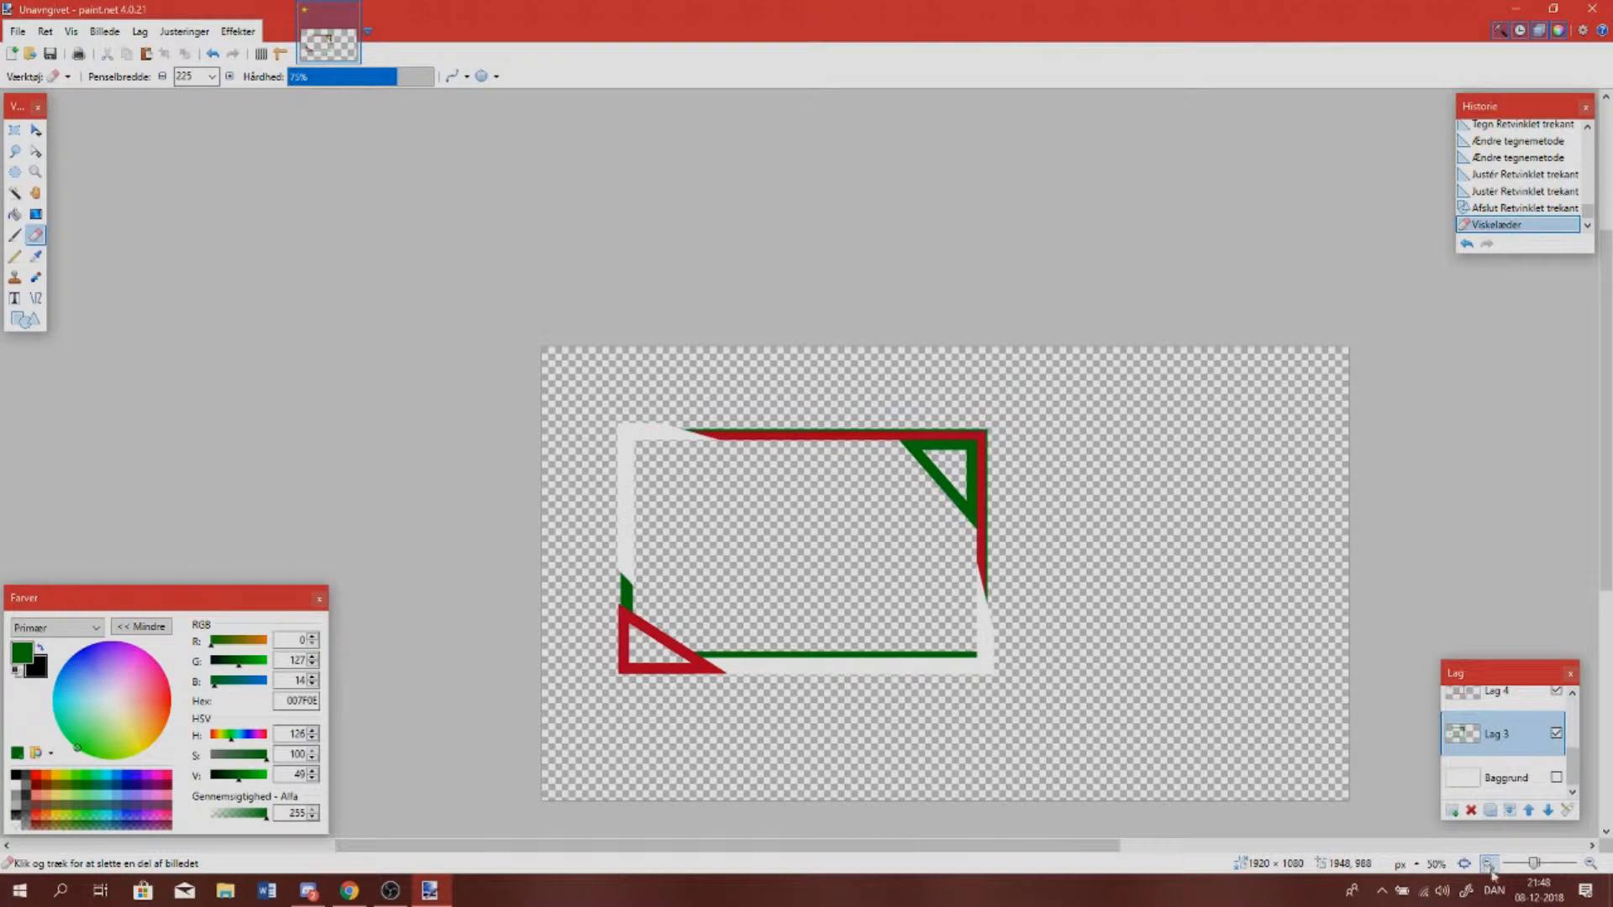
left_click(1590, 863)
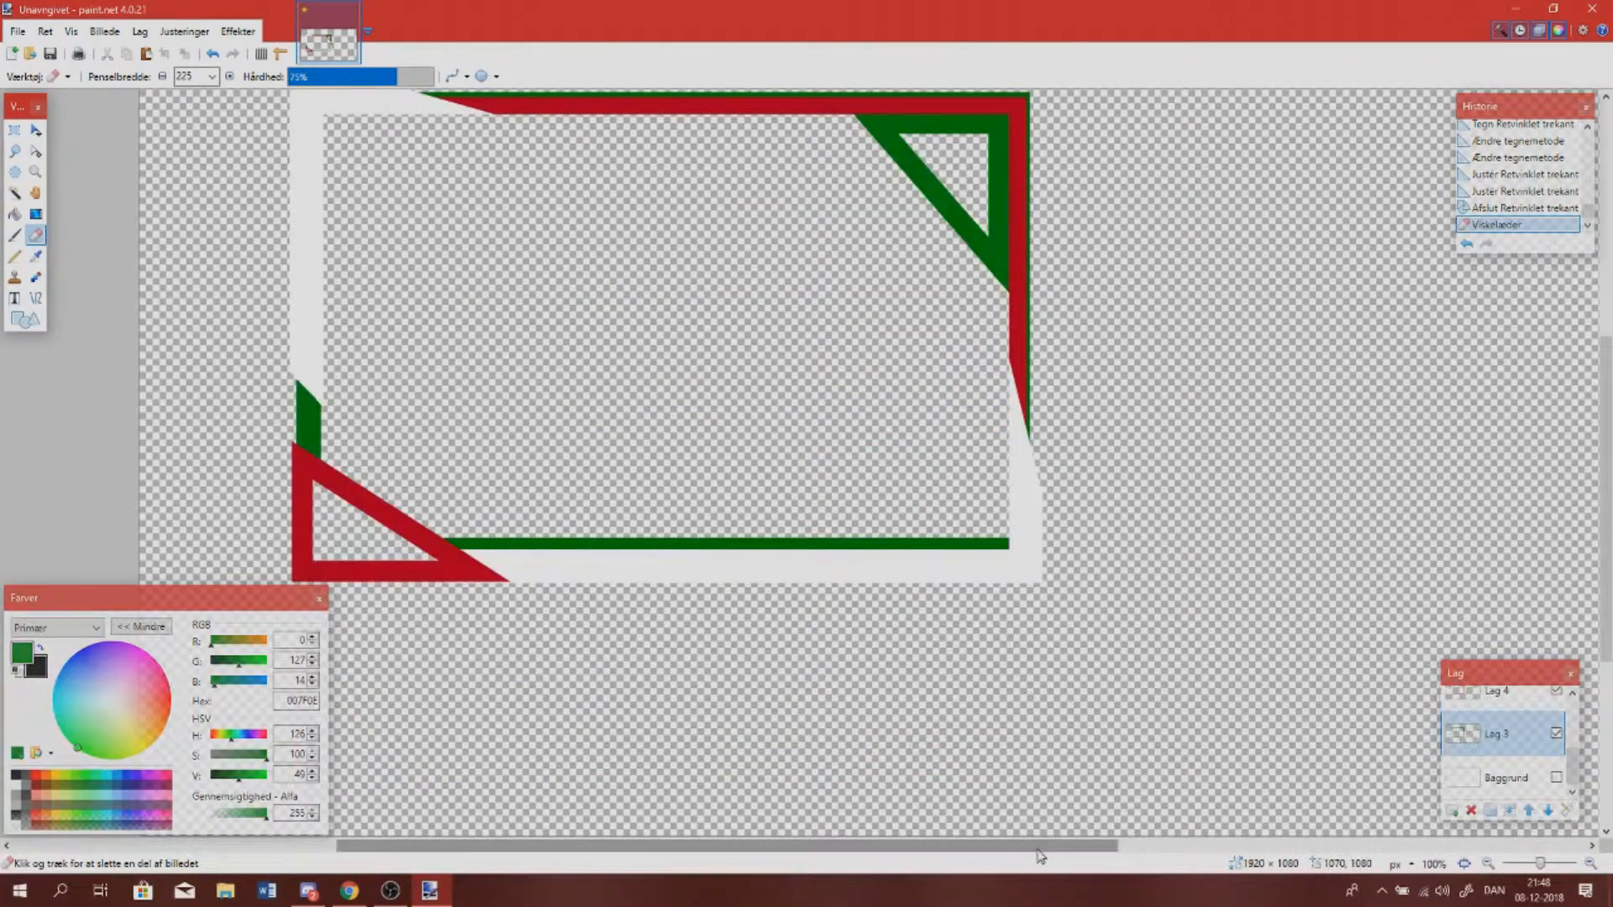
scroll(932, 713, "left", 1)
scroll(919, 721, "up", 2)
scroll(937, 749, "down", 1)
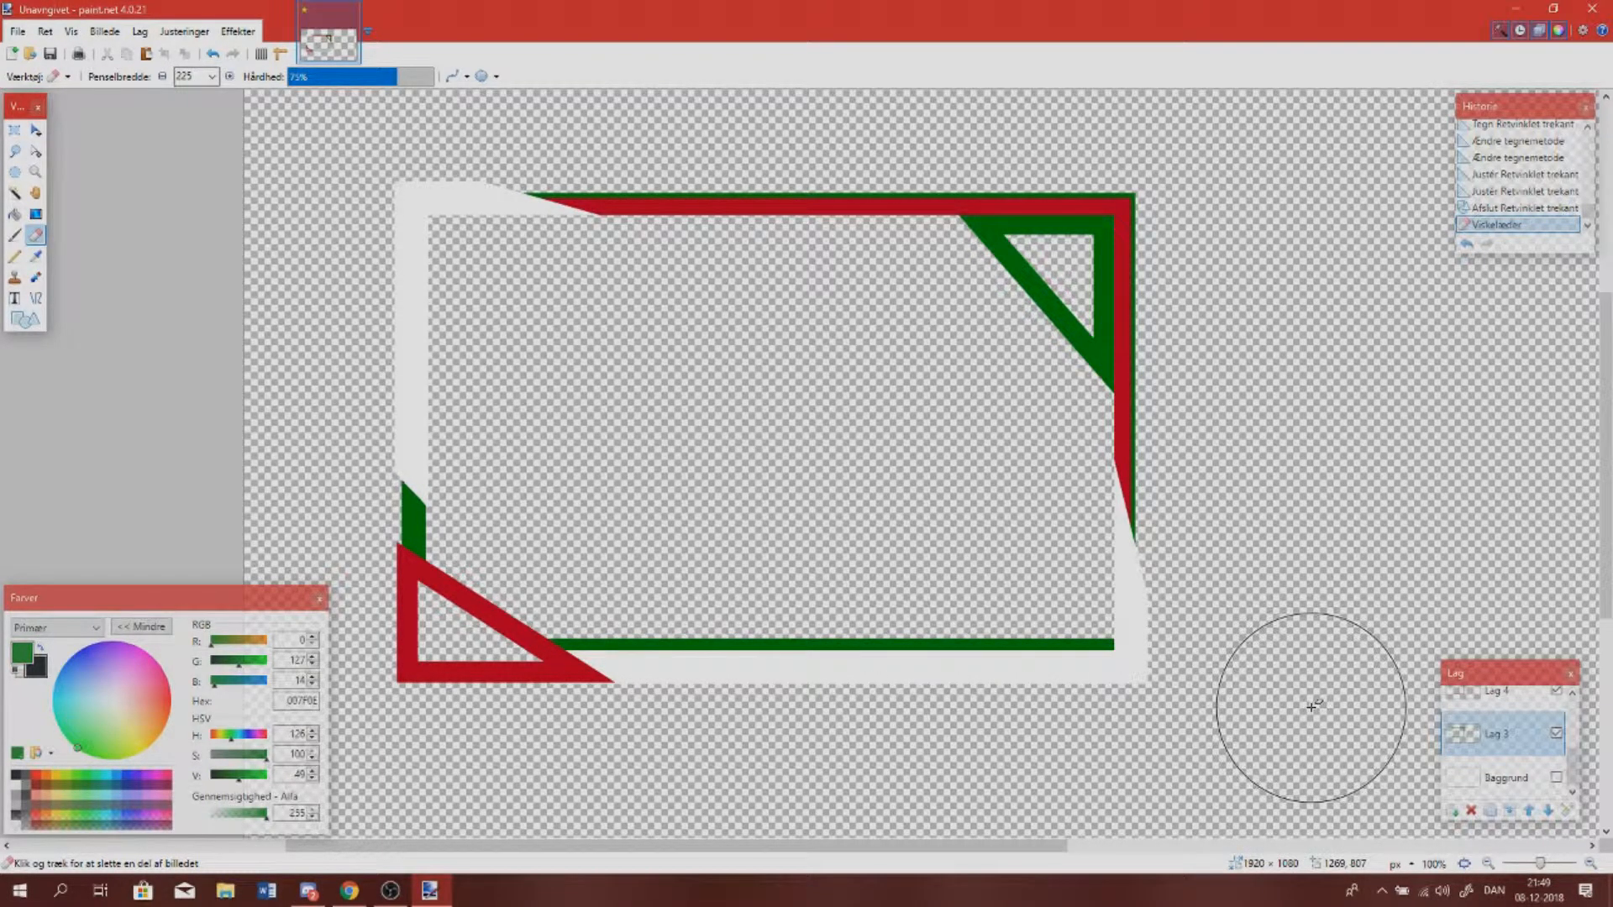
left_click(389, 891)
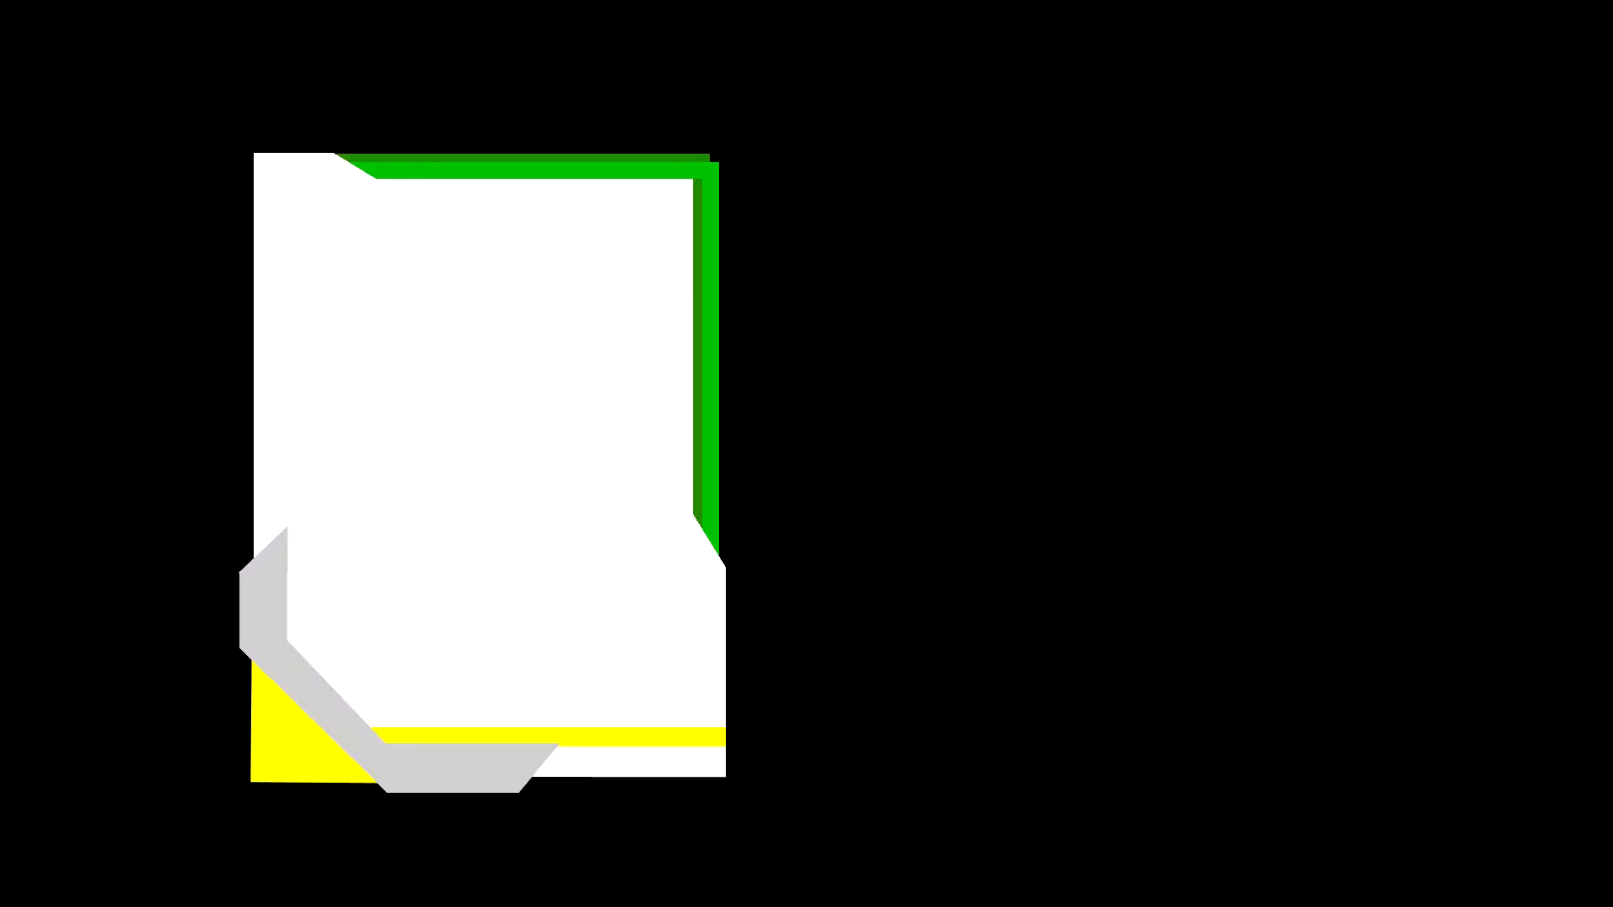